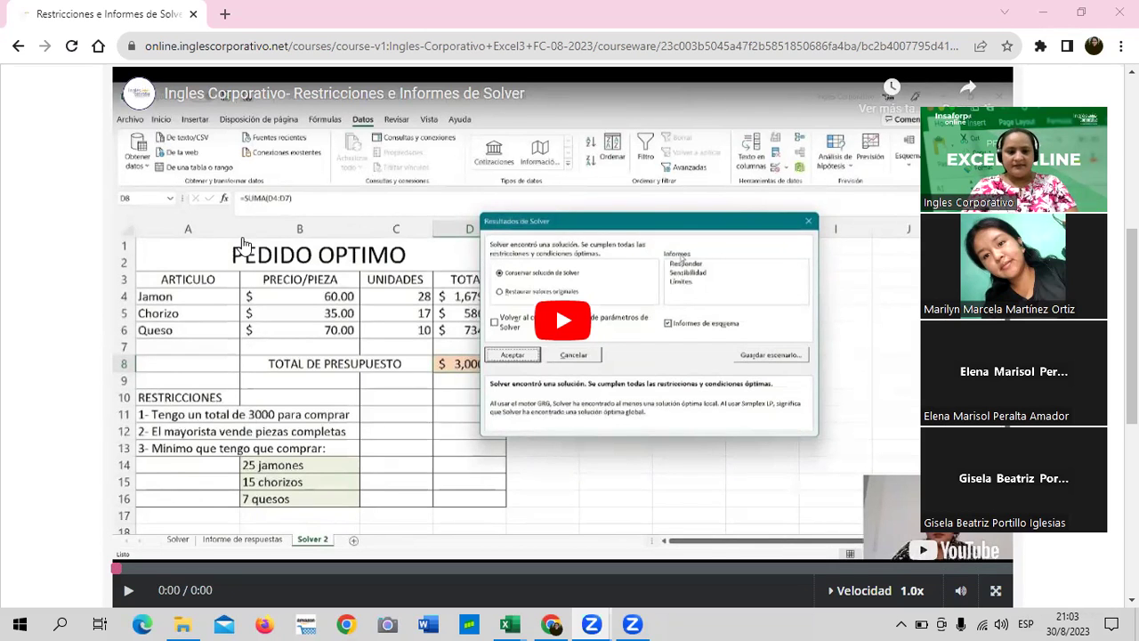
Step: Bring the Restricciones_e_Informes_de_Solver workbook to the front
scroll(881, 205, up, 2)
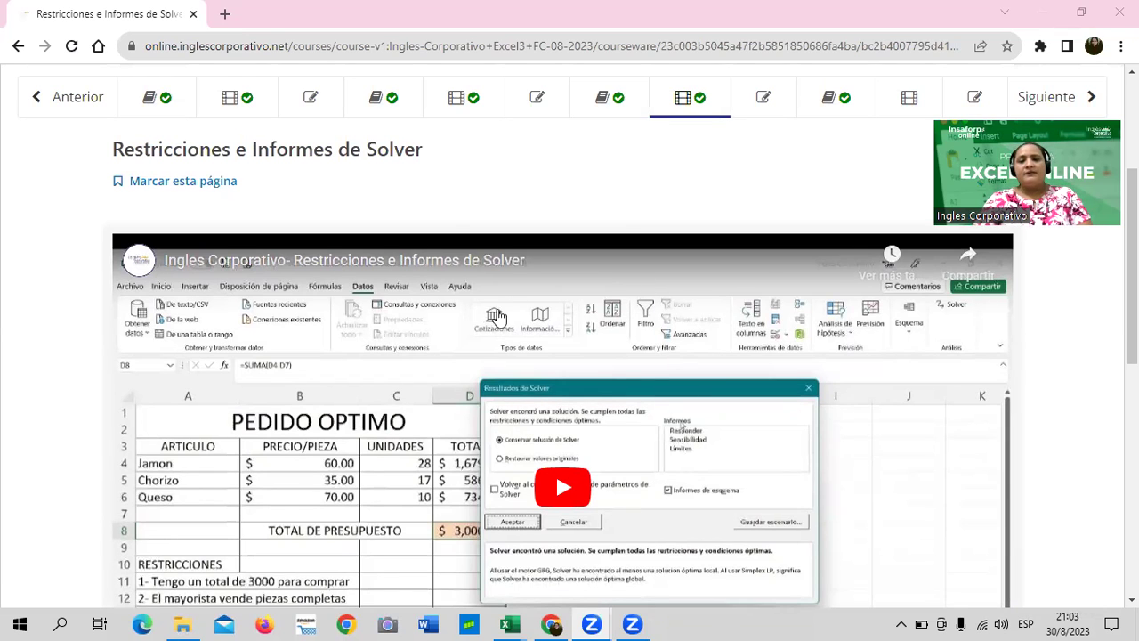
scroll(481, 206, down, 2)
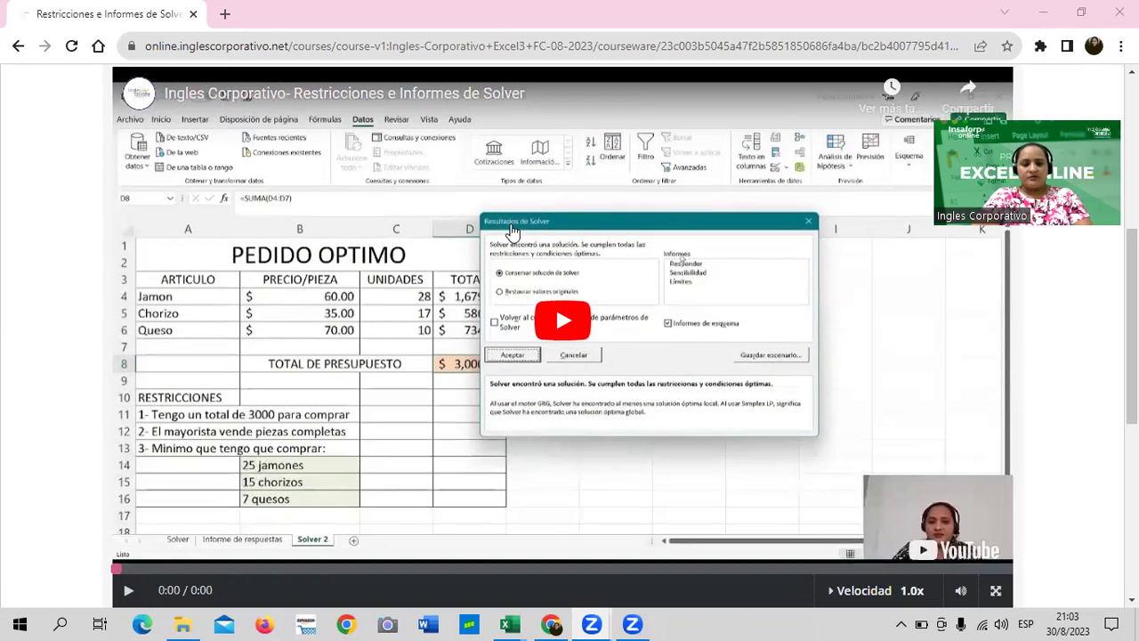
scroll(512, 229, down, 1)
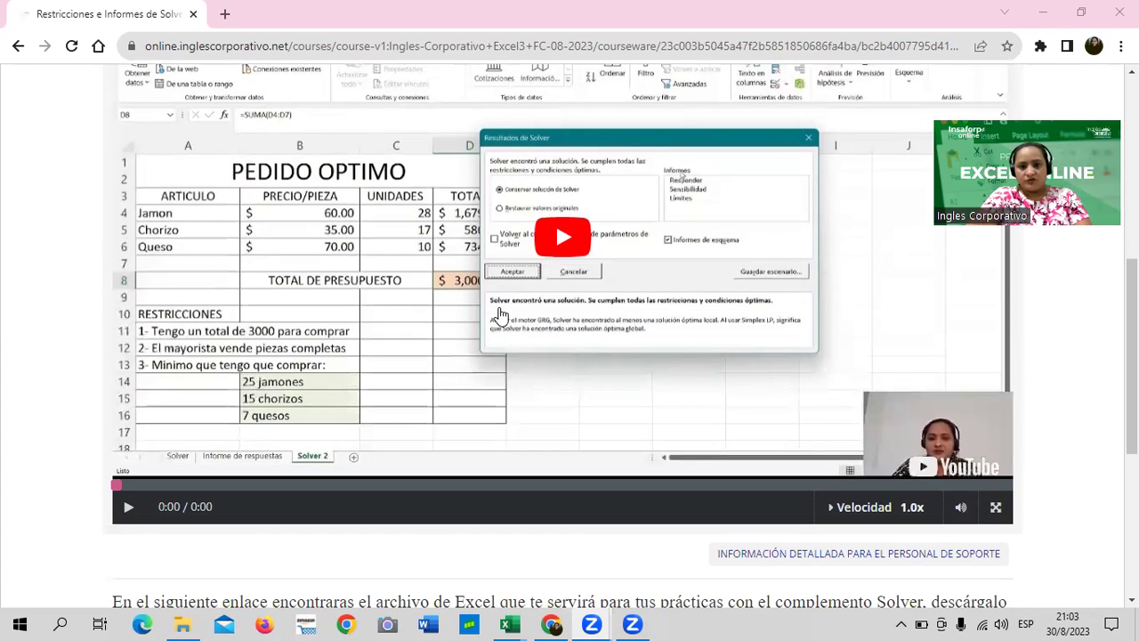
scroll(500, 314, up, 2)
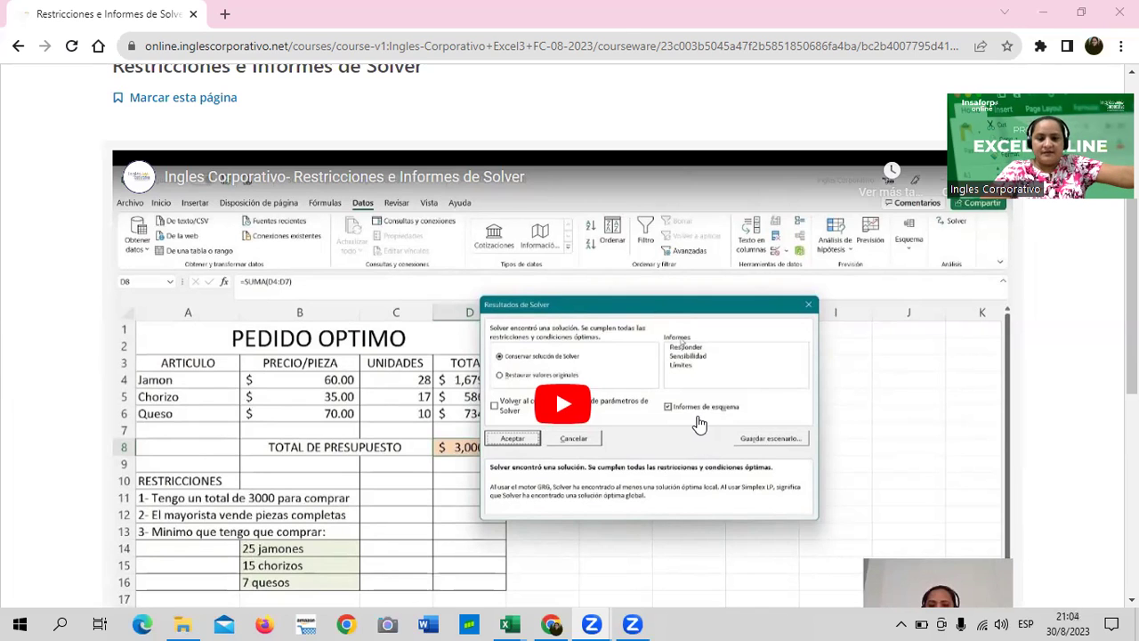
mouse_move(510, 624)
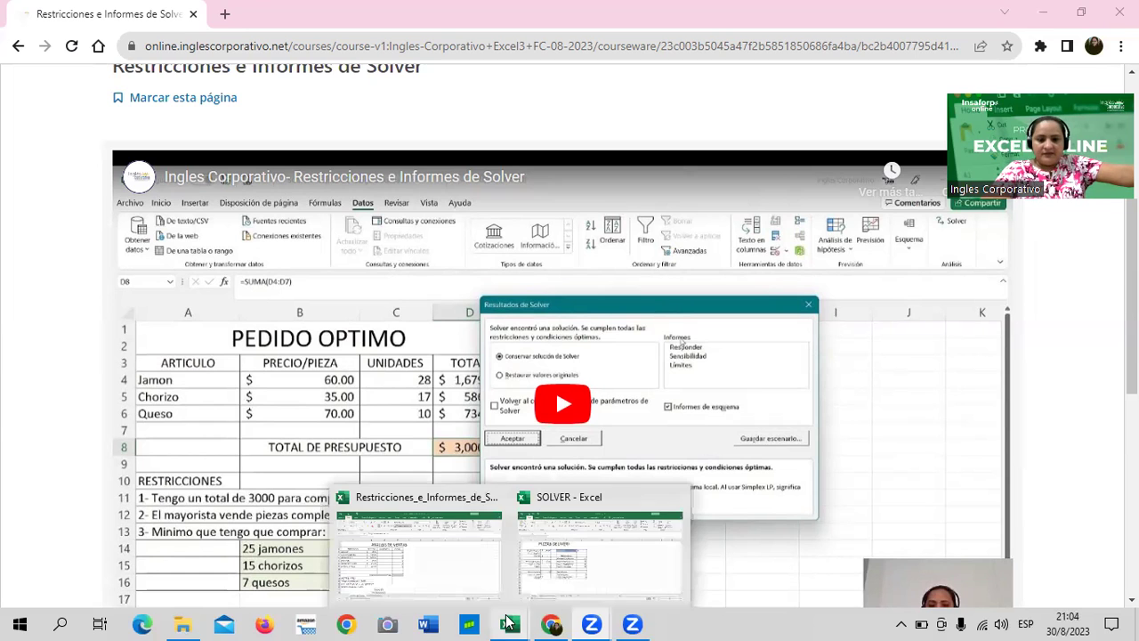
click(428, 565)
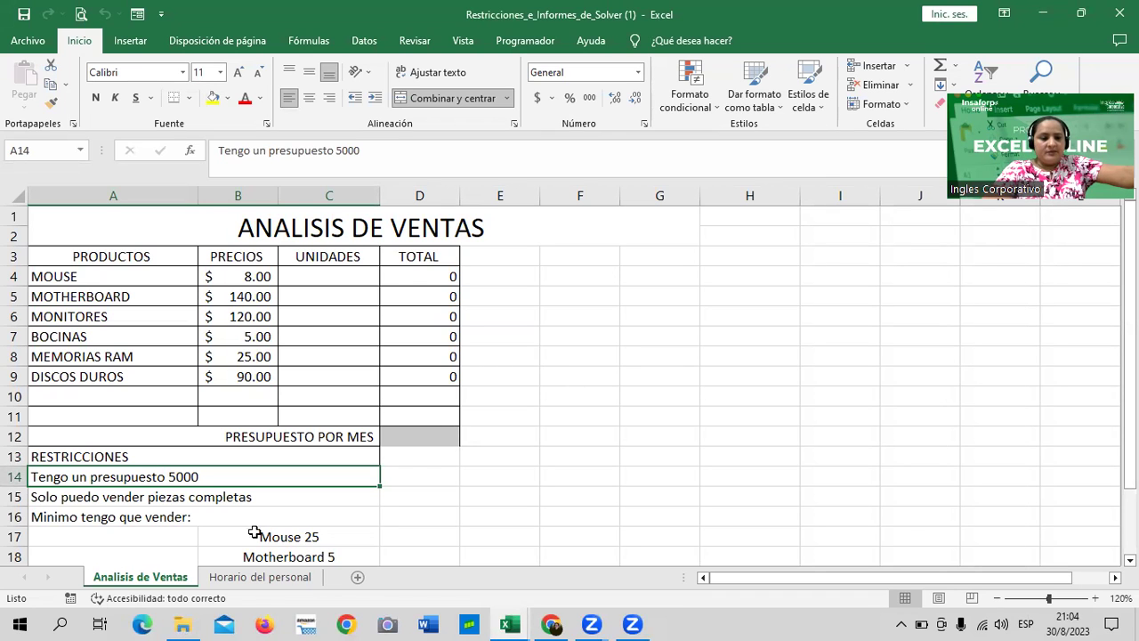
Step: Scroll through the Horario del personal exercise sheet
click(286, 578)
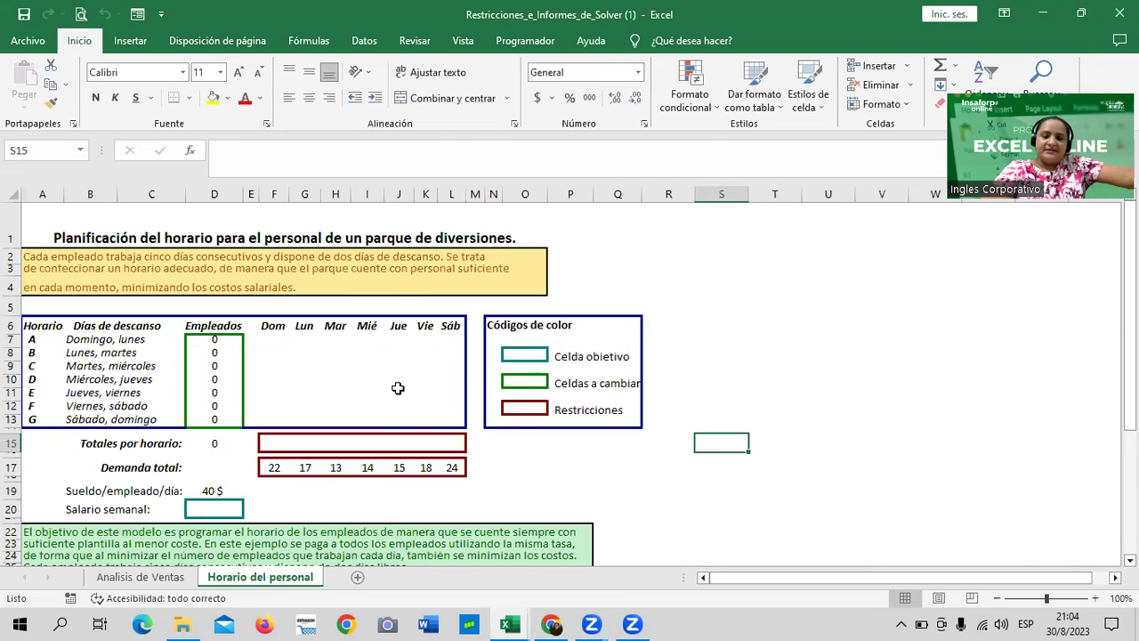
scroll(398, 392, down, 3)
scroll(399, 390, down, 3)
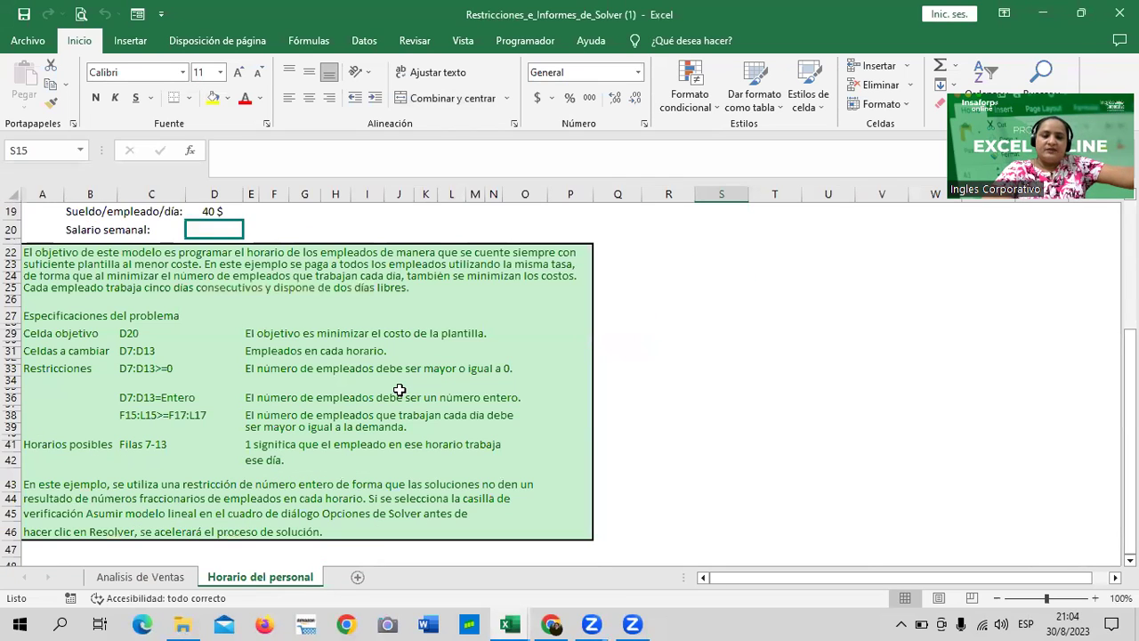
scroll(399, 390, up, 3)
scroll(399, 390, up, 3)
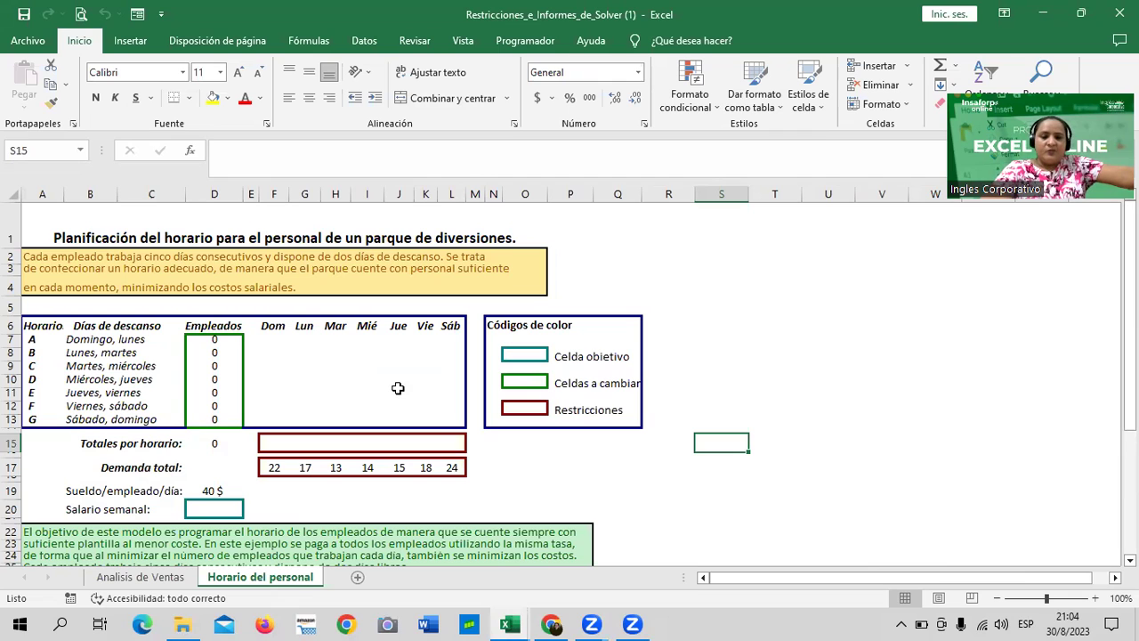
scroll(398, 388, down, 3)
scroll(396, 390, down, 1)
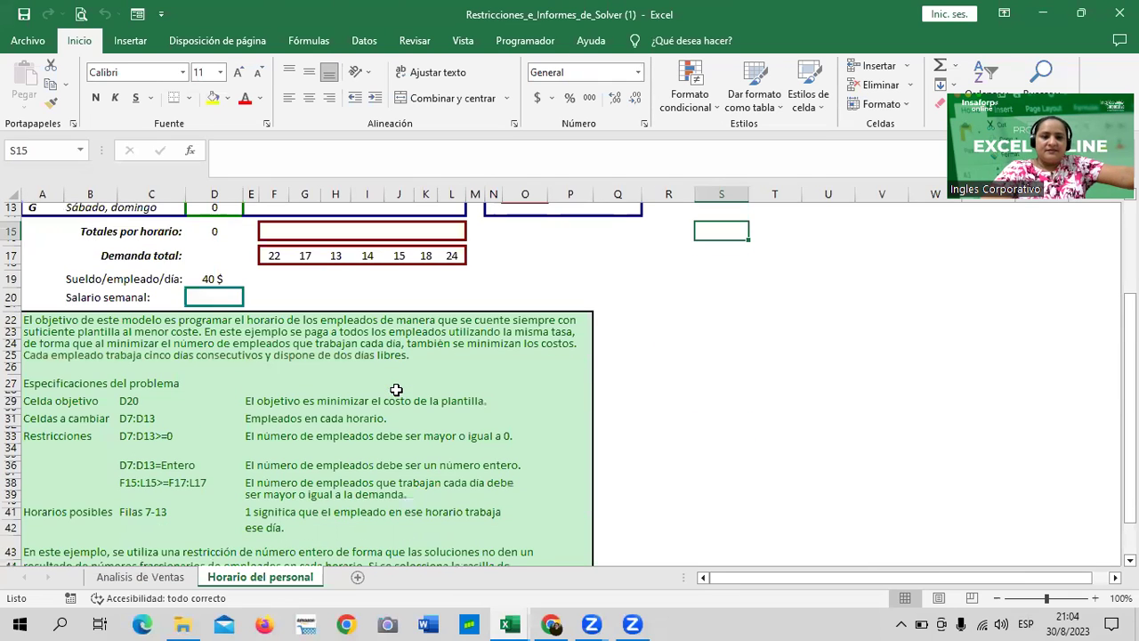
scroll(396, 390, down, 3)
Step: Compare the Analisis de Ventas and Horario del personal sheets, then switch to the SOLVER workbook
click(159, 577)
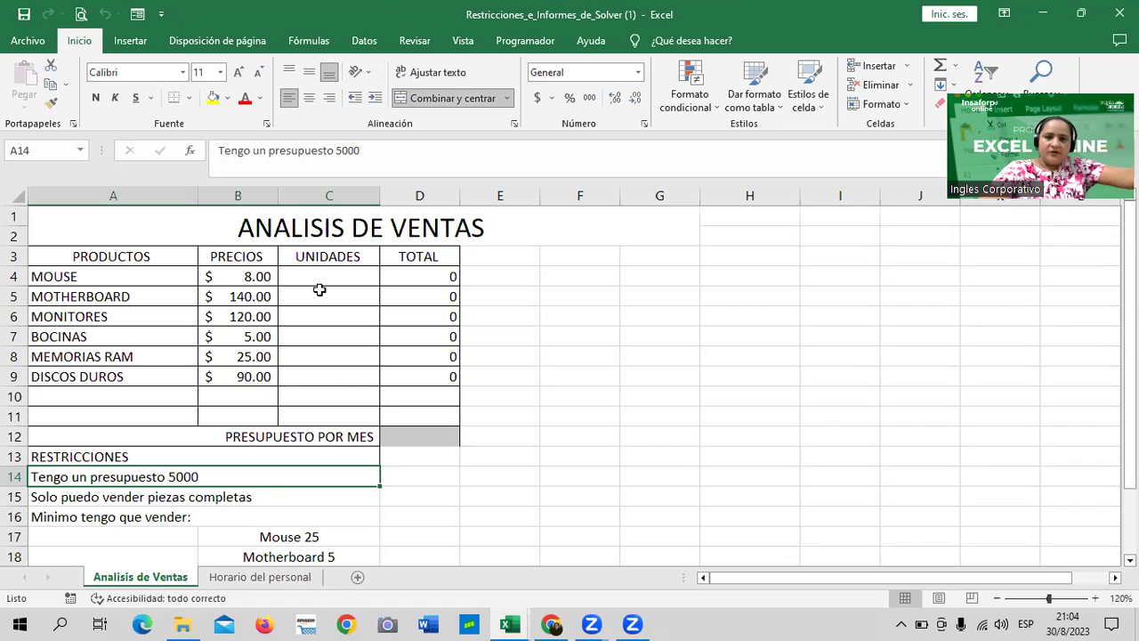
click(276, 579)
scroll(415, 401, up, 7)
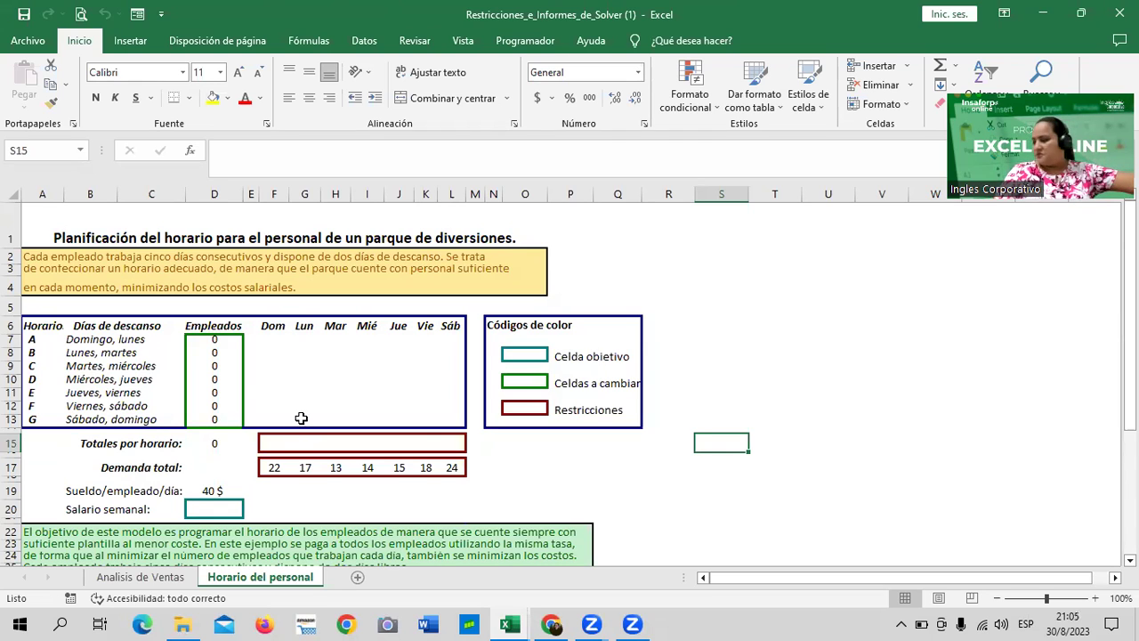
scroll(346, 411, down, 1)
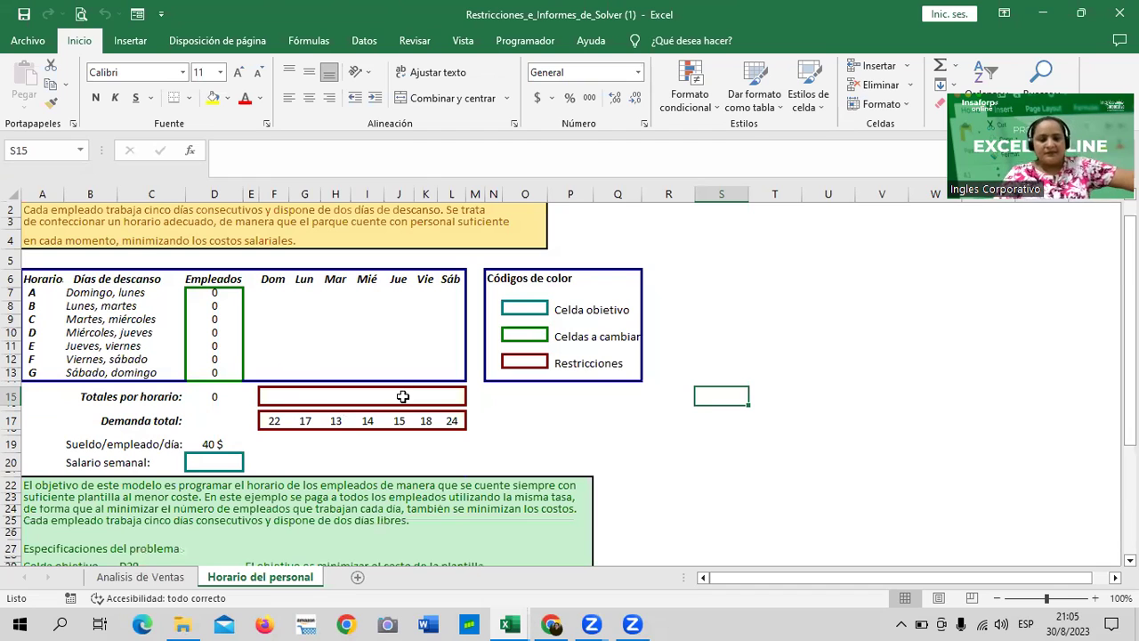
click(160, 578)
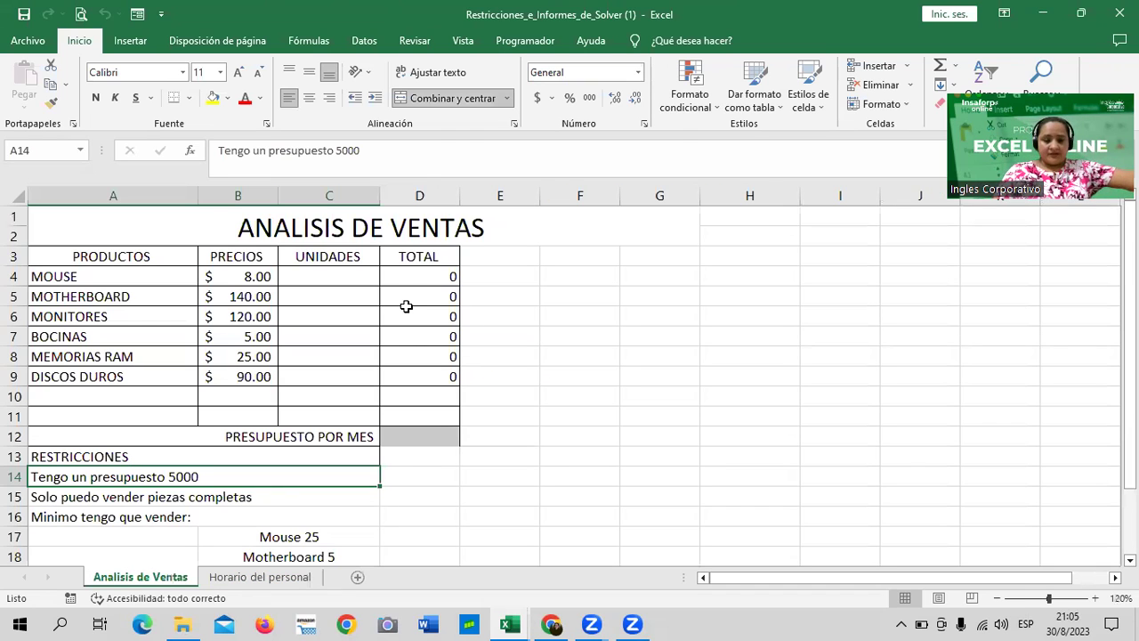
mouse_move(523, 622)
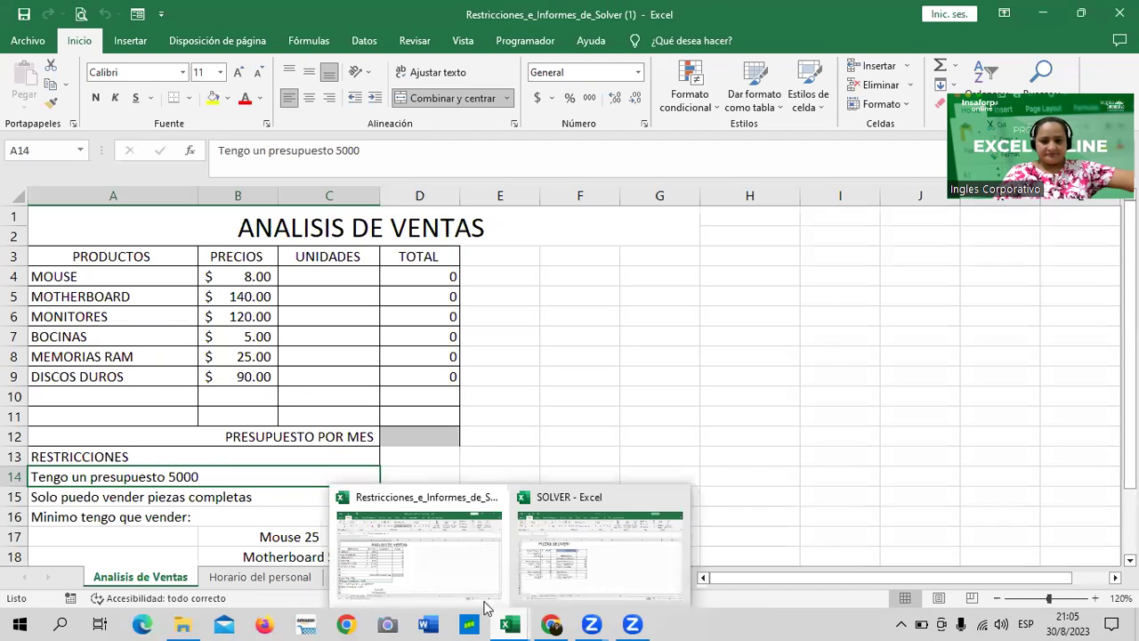
click(618, 574)
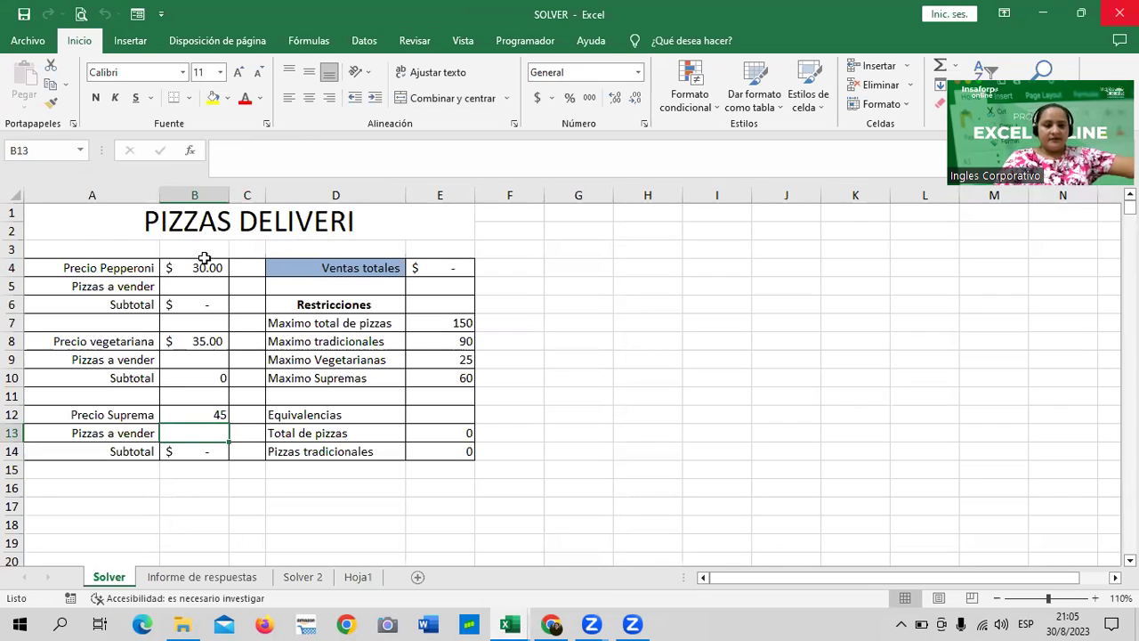
Step: On Solver 2, check the D8 budget formula and the 15 chorizos and 7 quesos minimums, then view Informe de respuestas
click(331, 583)
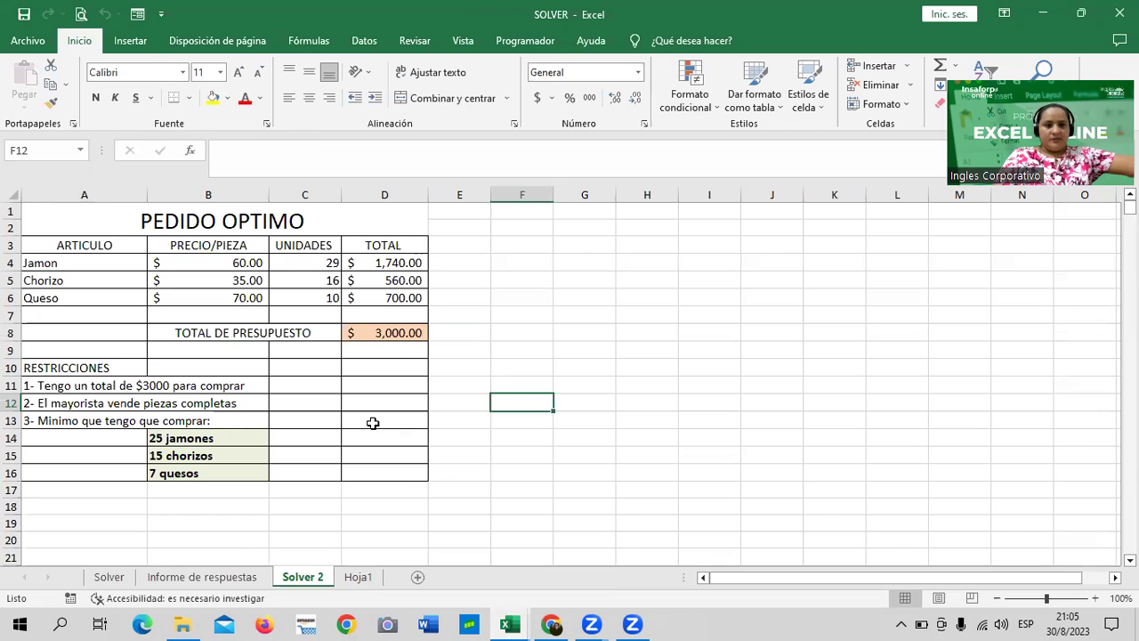
click(403, 333)
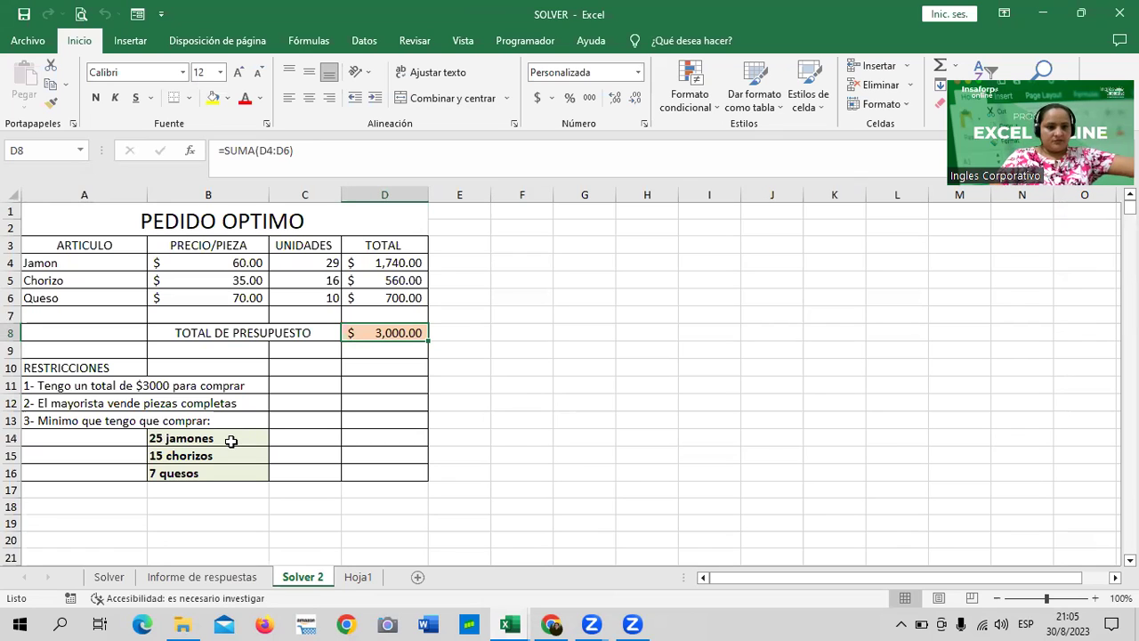
click(223, 458)
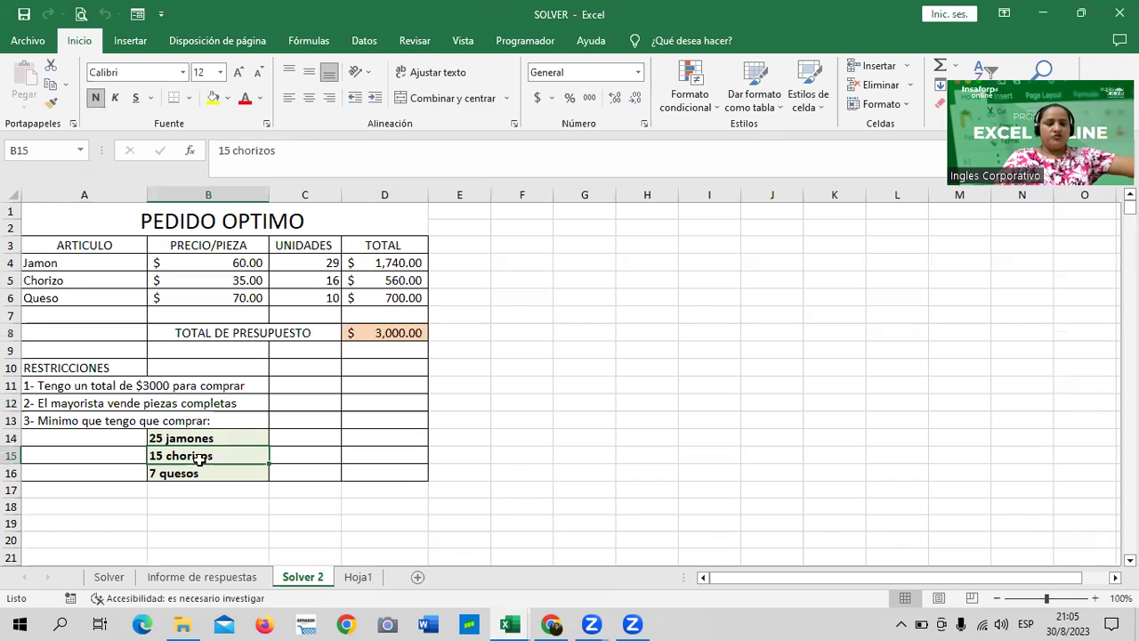
key(Down)
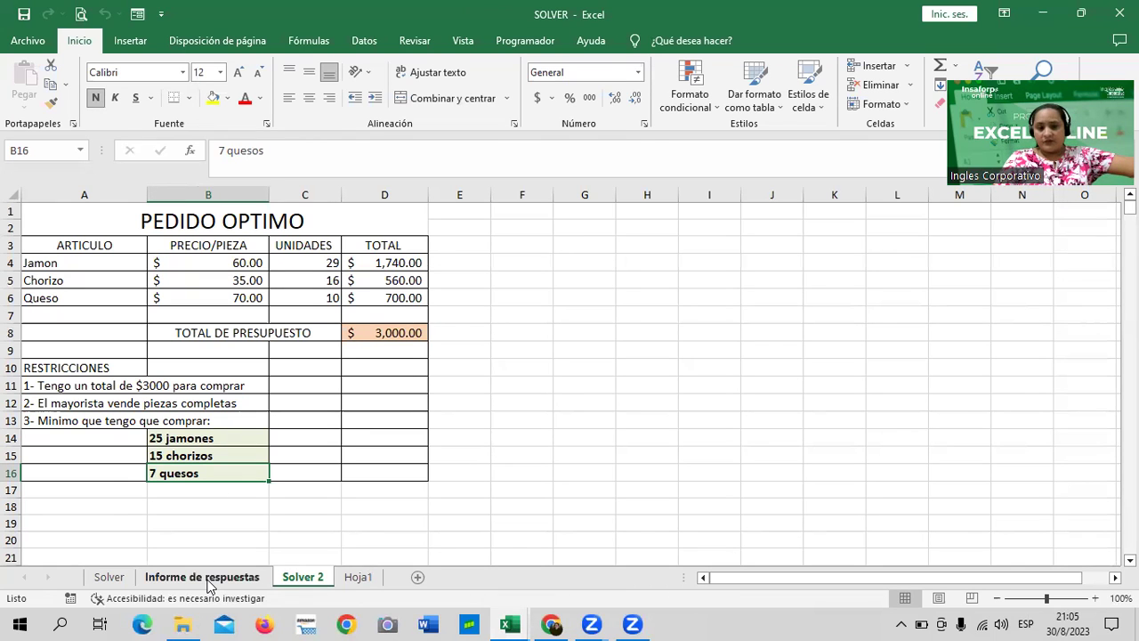
click(210, 580)
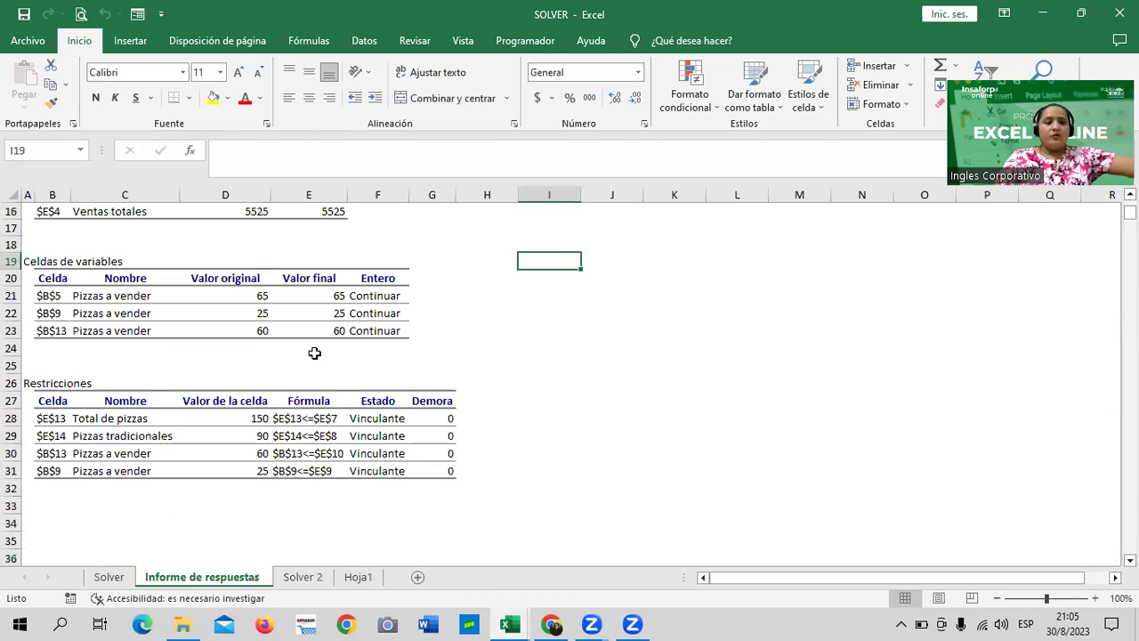
scroll(379, 332, up, 5)
scroll(379, 332, up, 1)
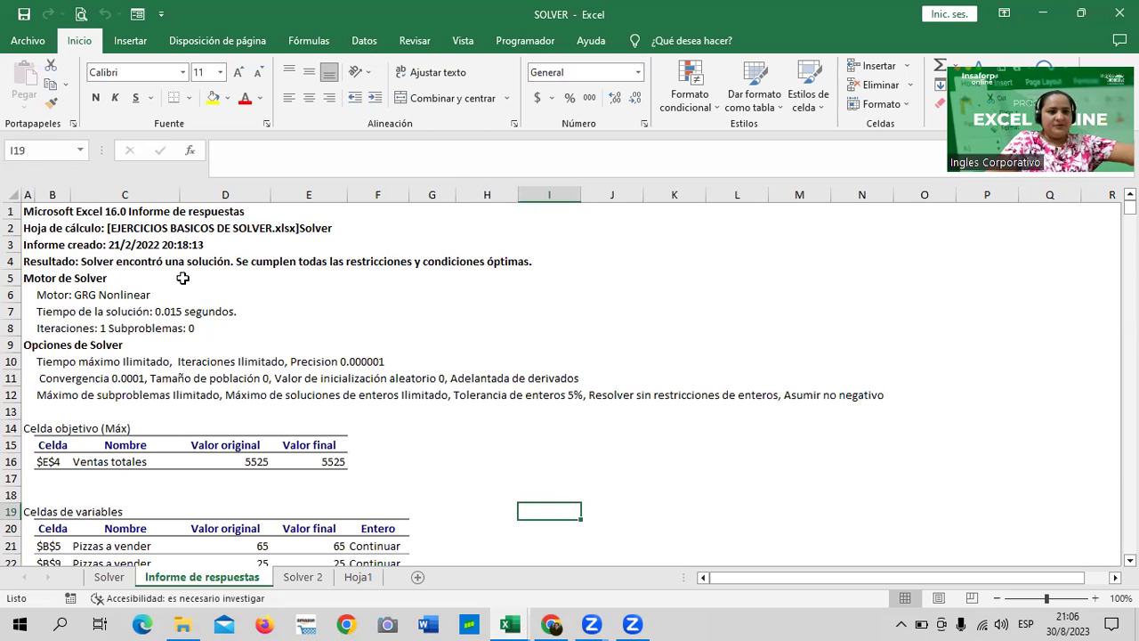
scroll(184, 278, down, 1)
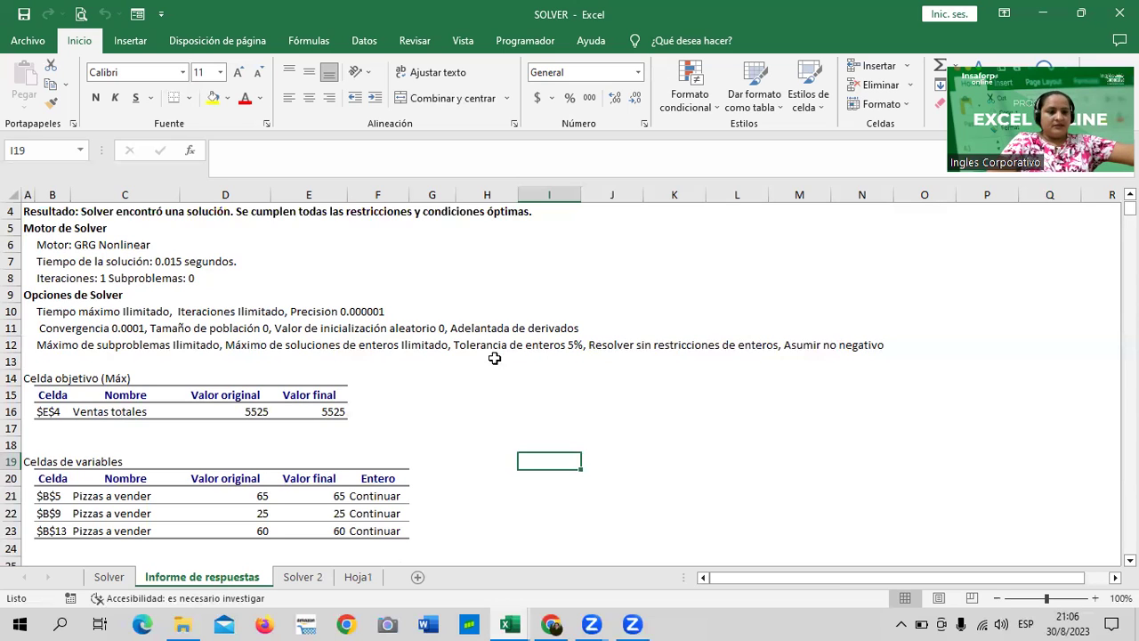
scroll(158, 334, down, 2)
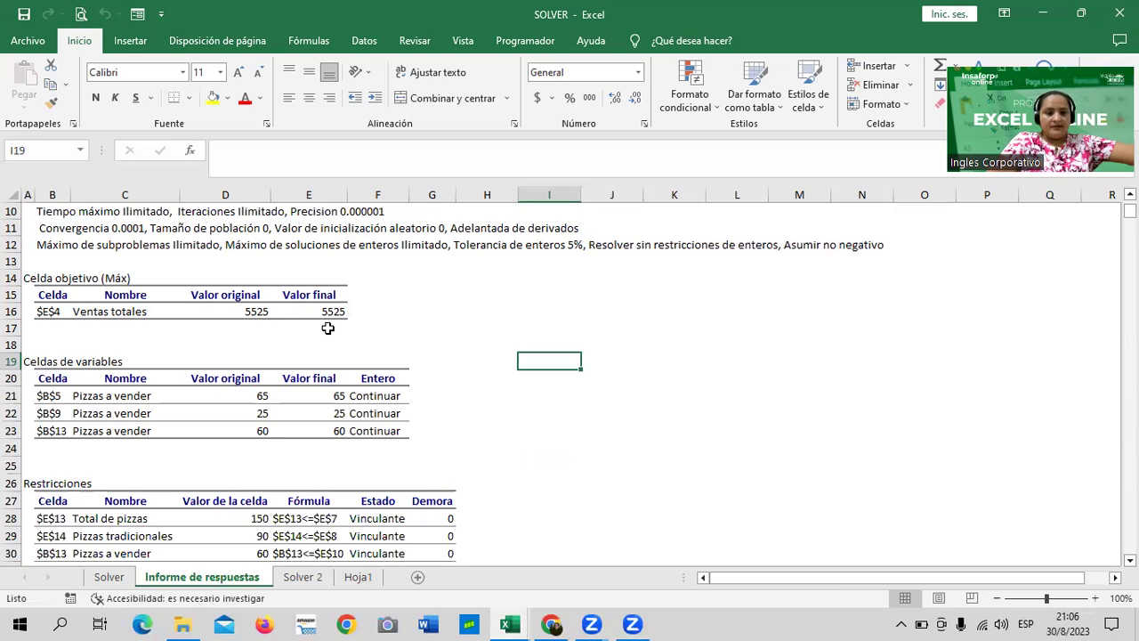
scroll(328, 329, down, 3)
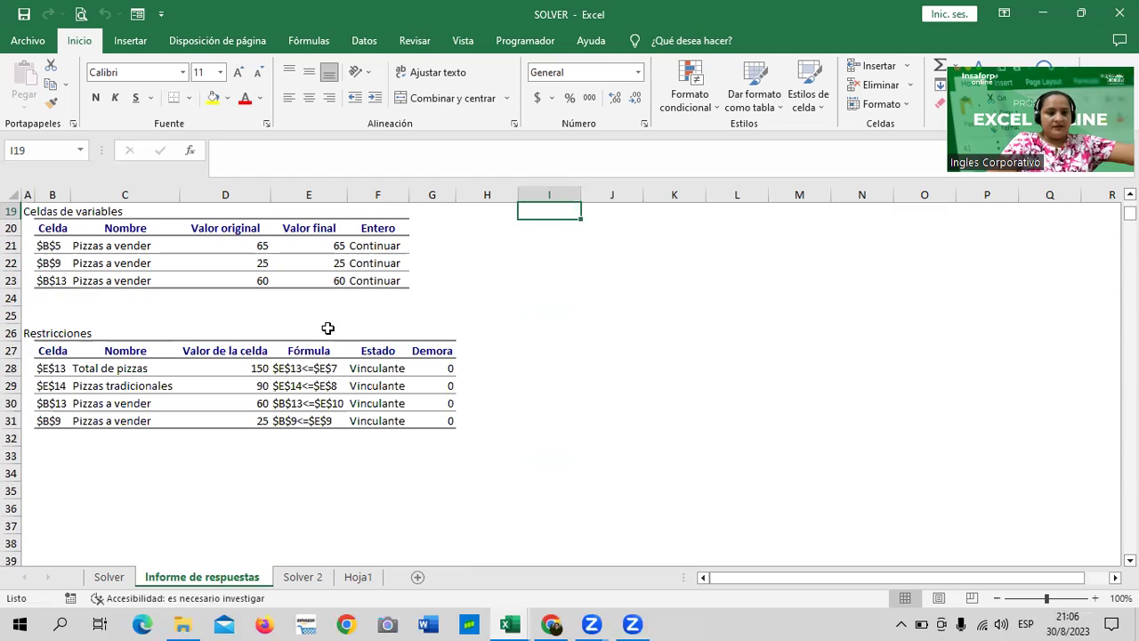
Step: Delete the Informe de respuestas sheet and return to the PIZZAS DELIVERI Solver sheet
click(109, 578)
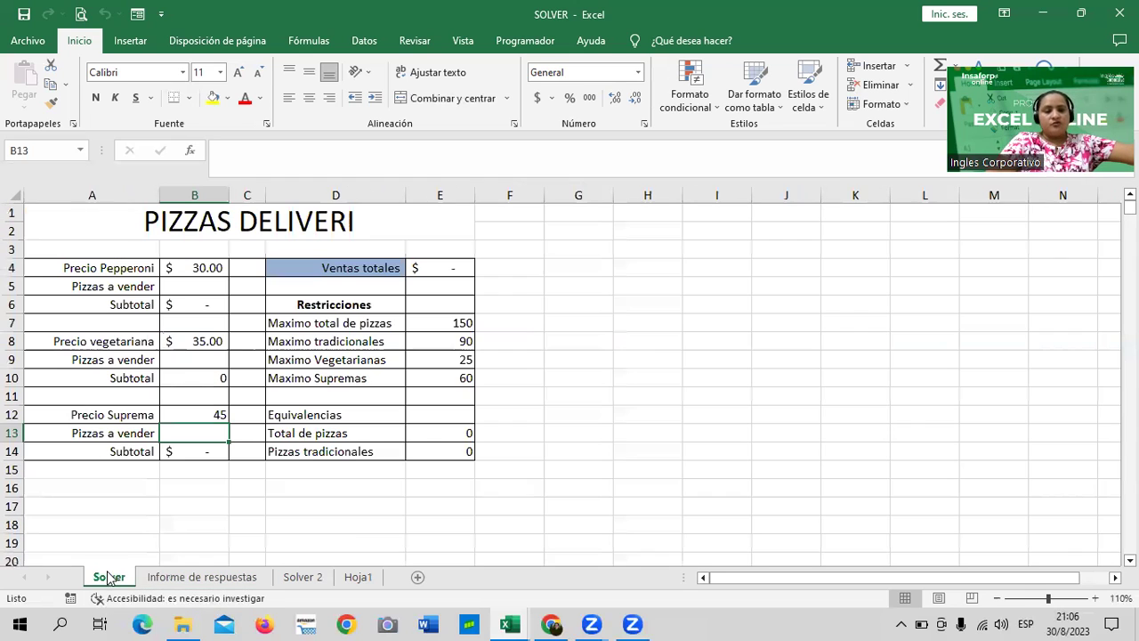
click(237, 580)
right_click(238, 579)
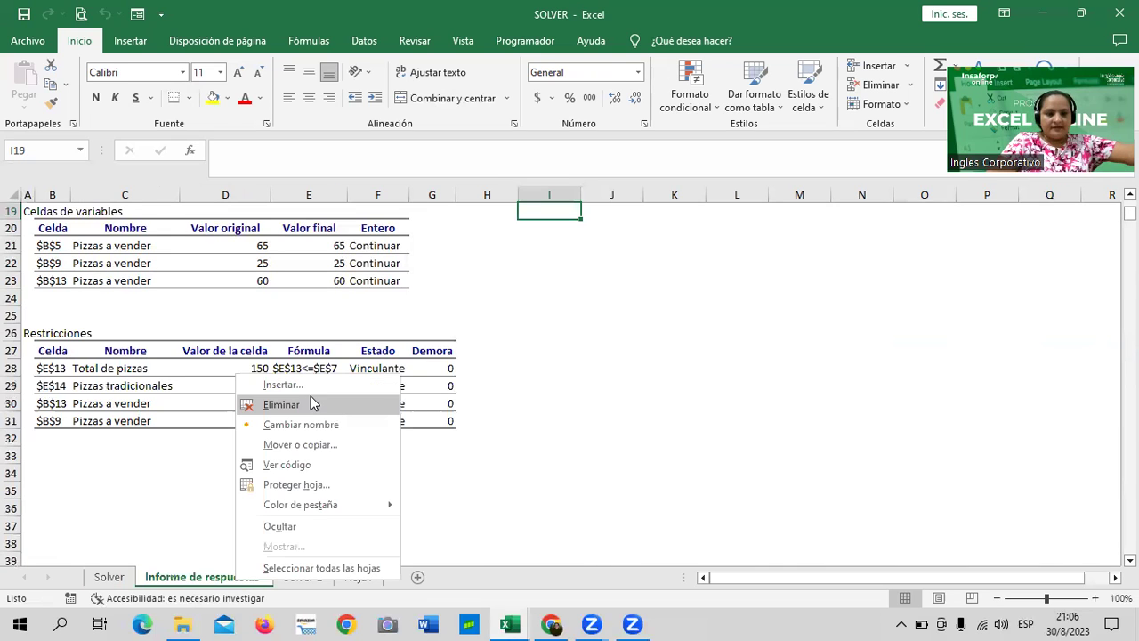
click(306, 406)
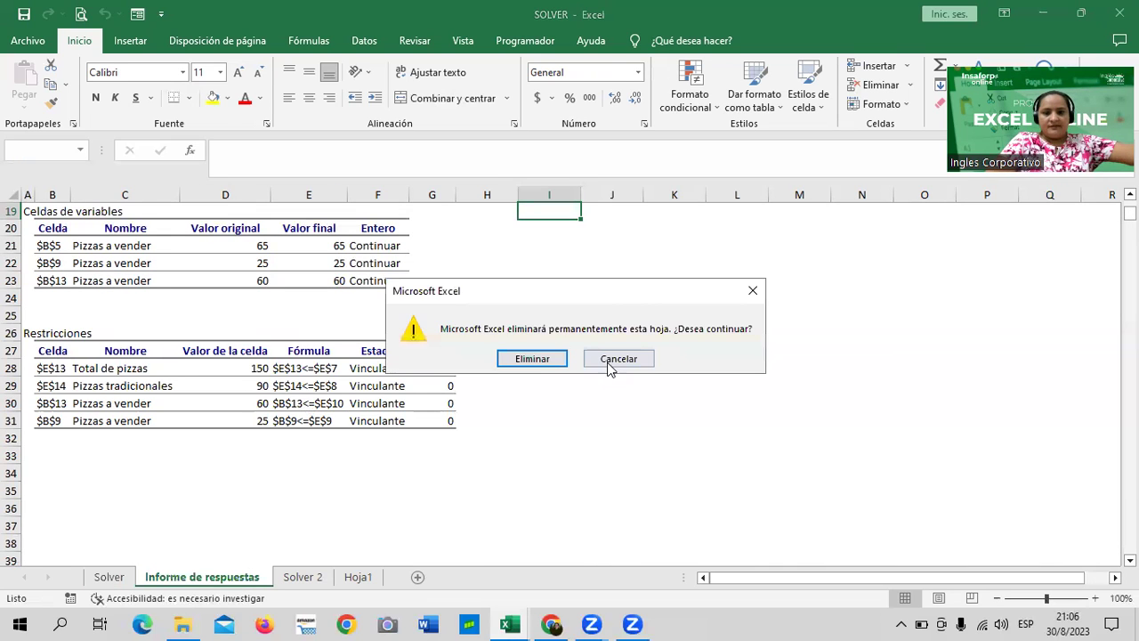
click(537, 360)
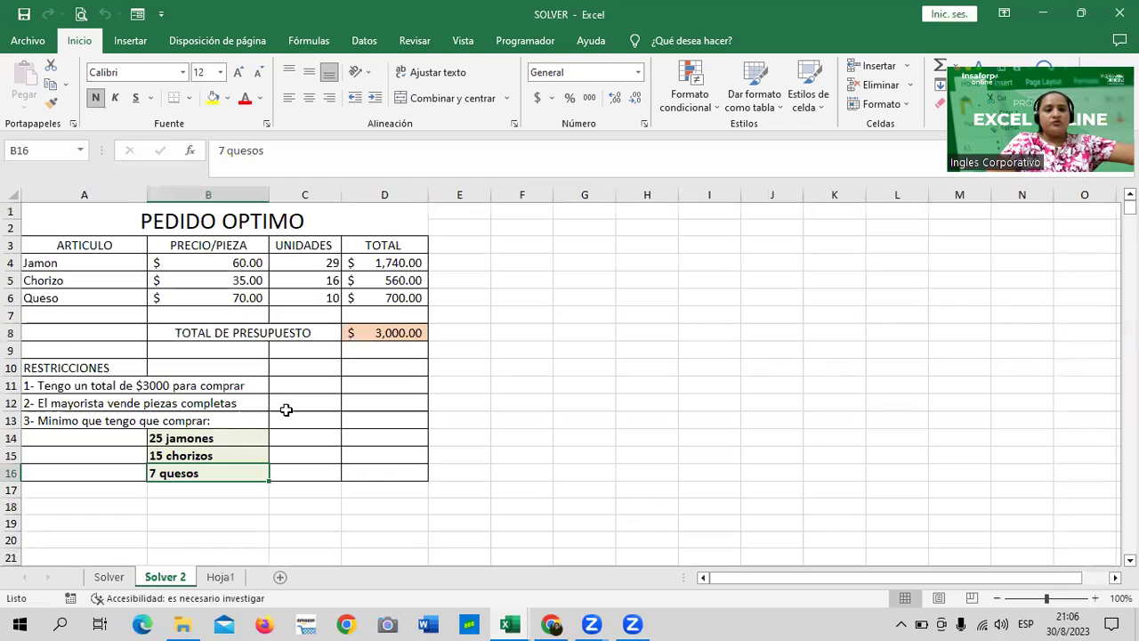
click(107, 576)
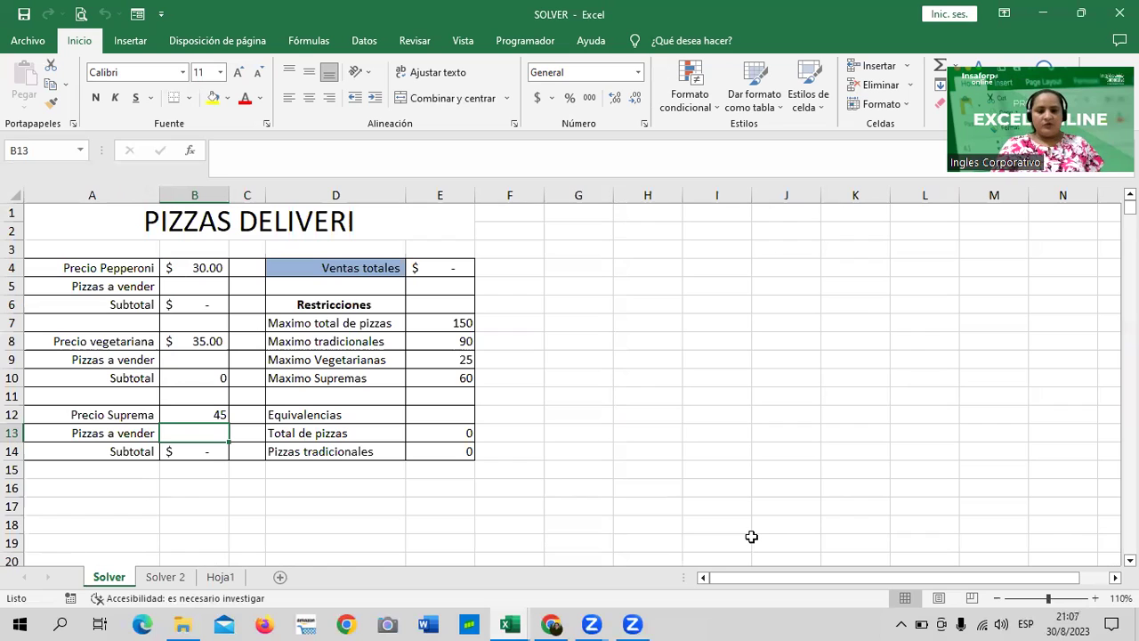
Step: Flip to the Restricciones_e_Informes_de_Solver (1) workbook and back to SOLVER
mouse_move(525, 622)
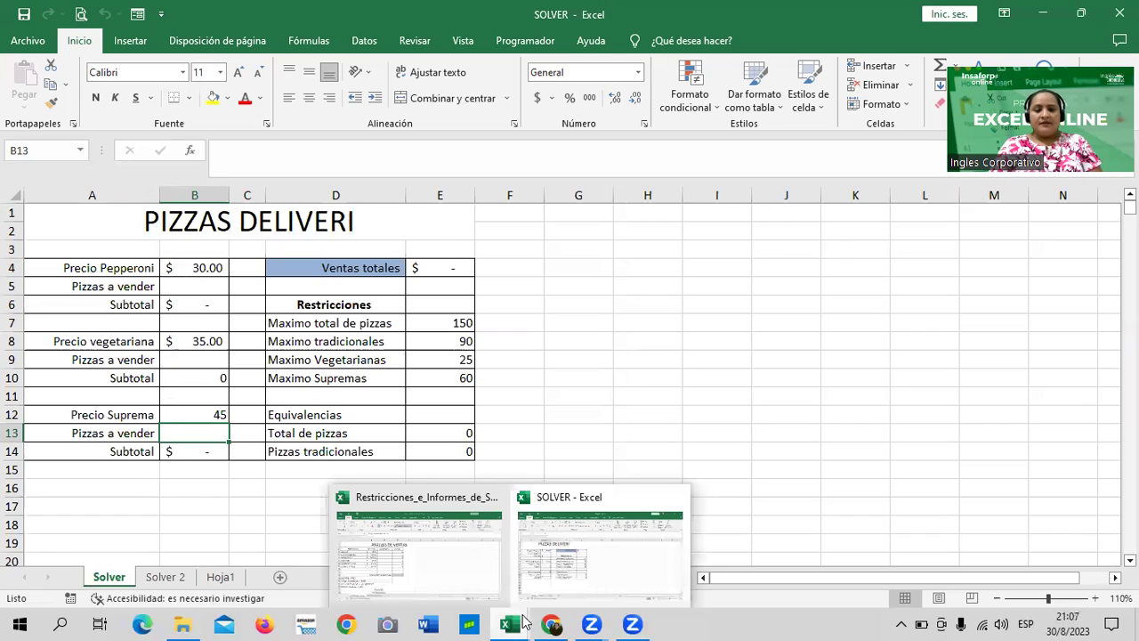
click(625, 569)
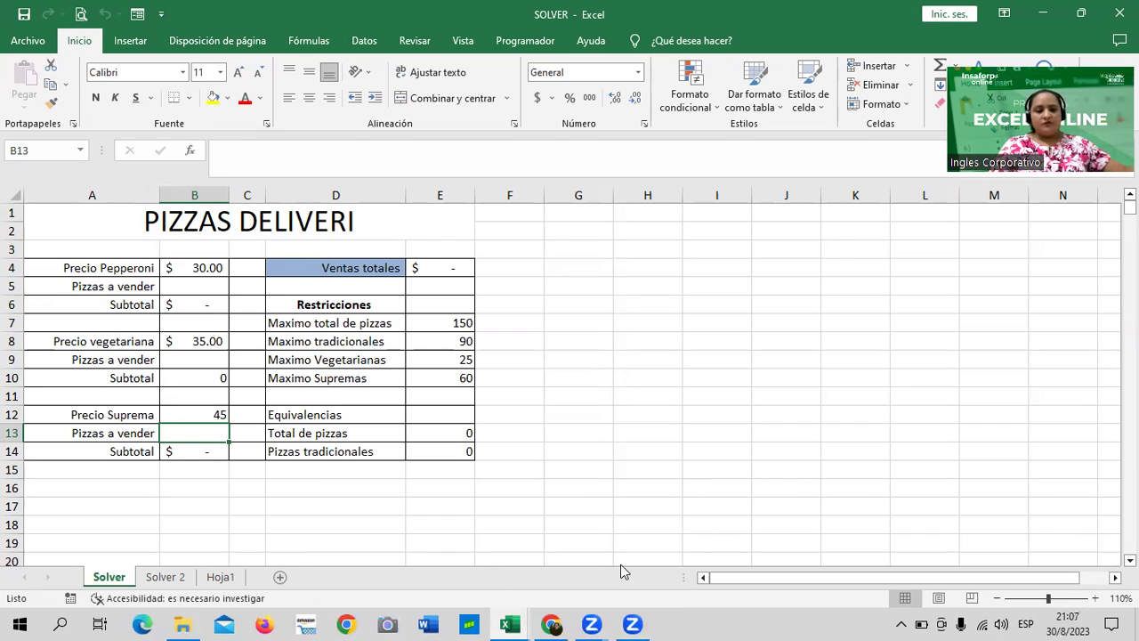
mouse_move(517, 622)
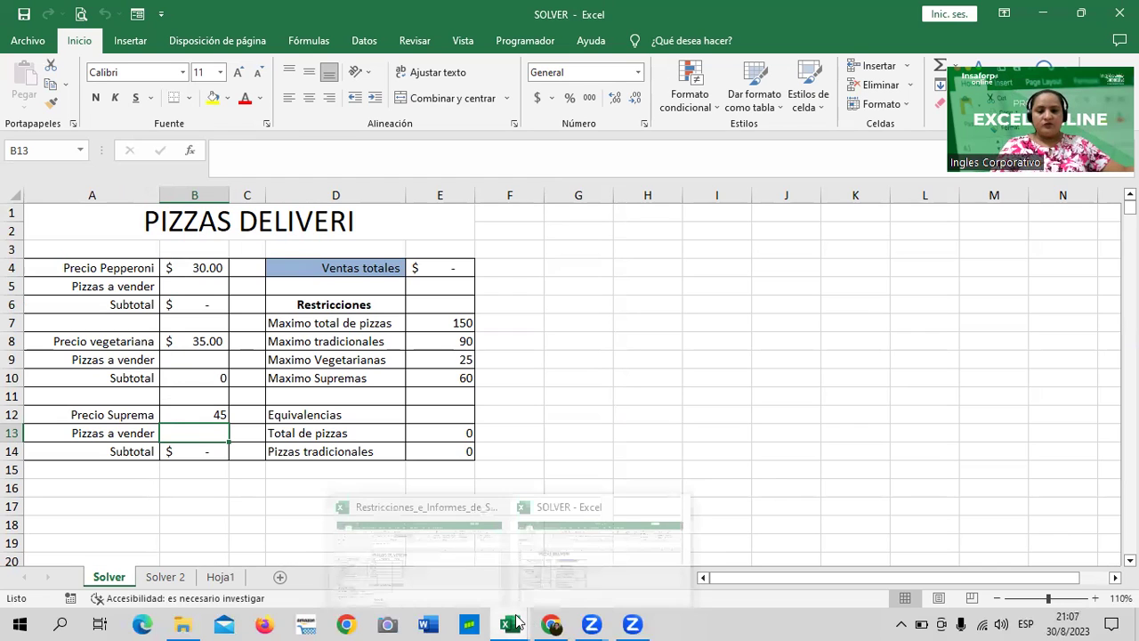
click(614, 588)
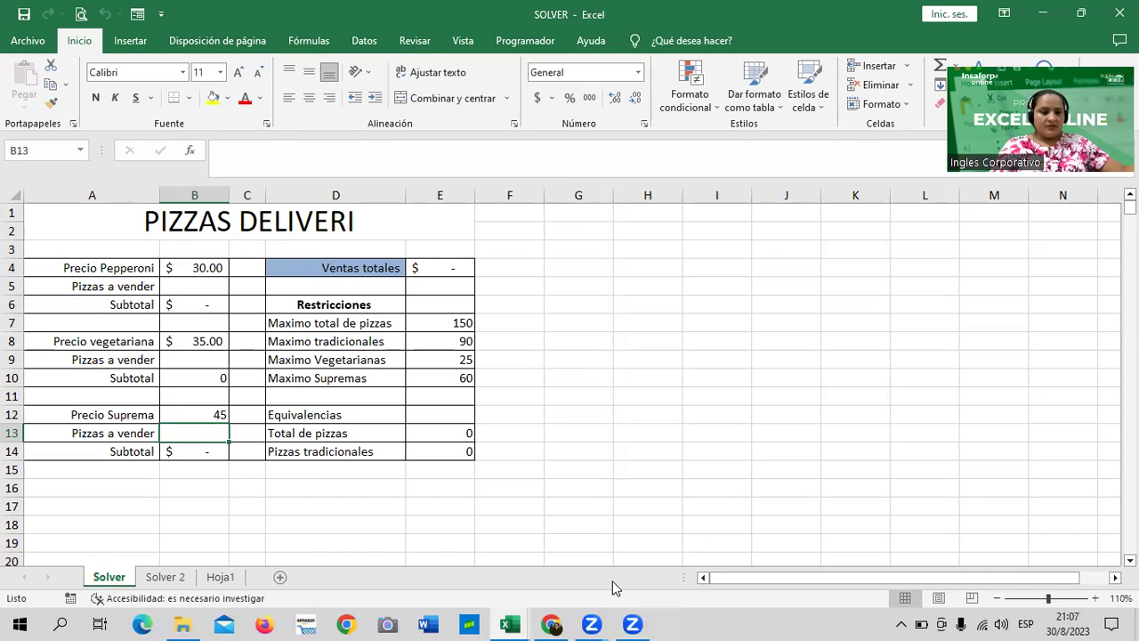
click(509, 623)
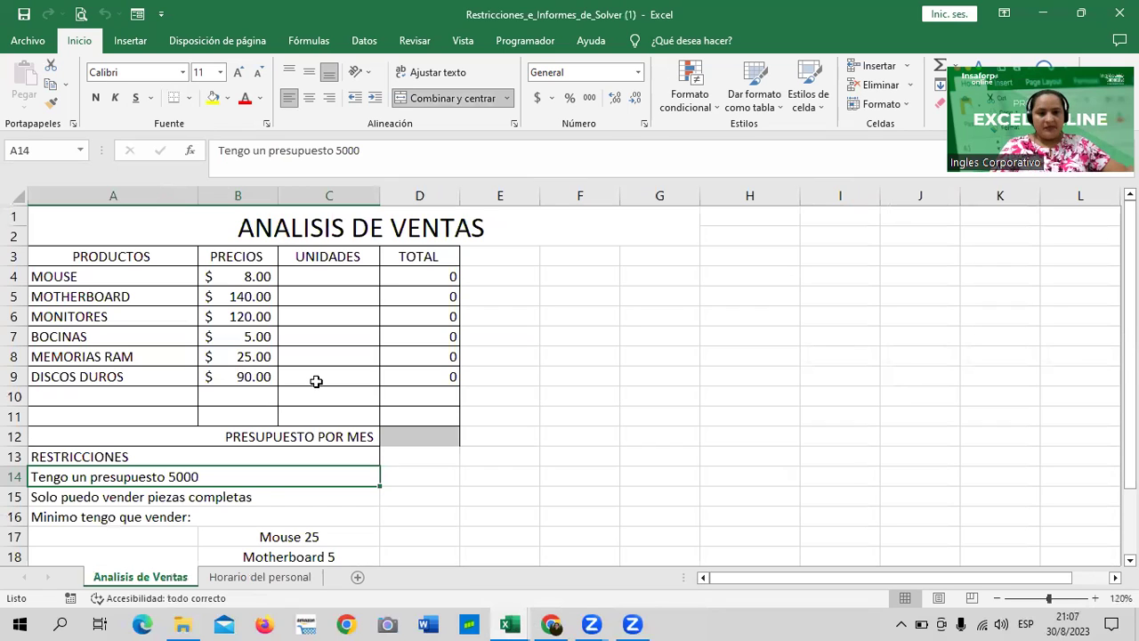
mouse_move(508, 623)
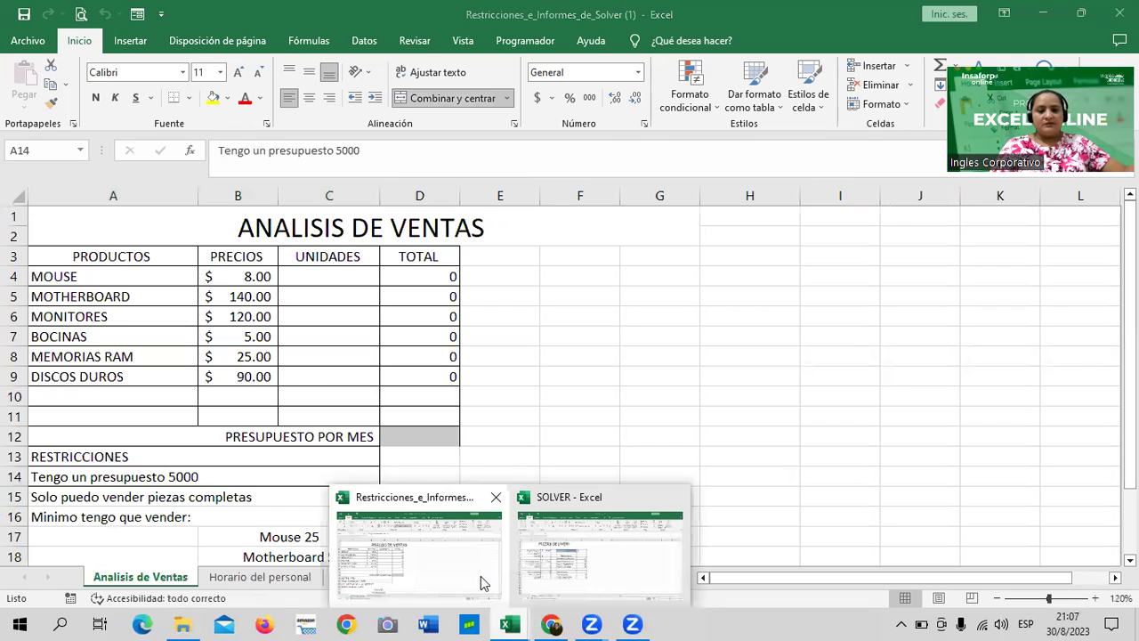
click(605, 558)
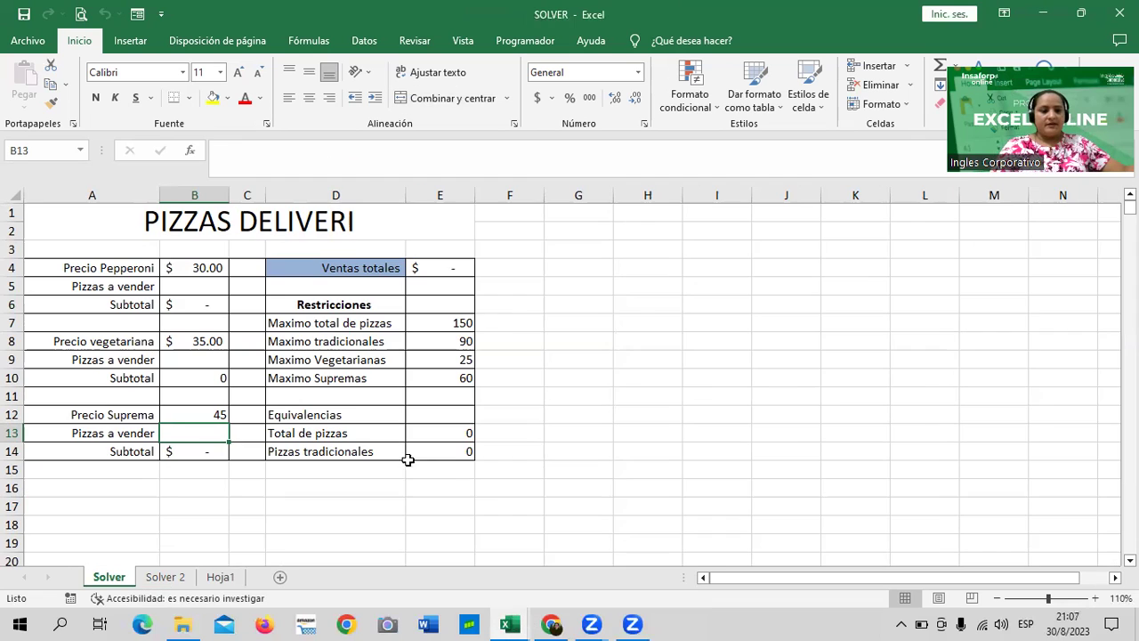
Step: Open Hoja1 and look over its plant cost and shipped-units tables
click(229, 577)
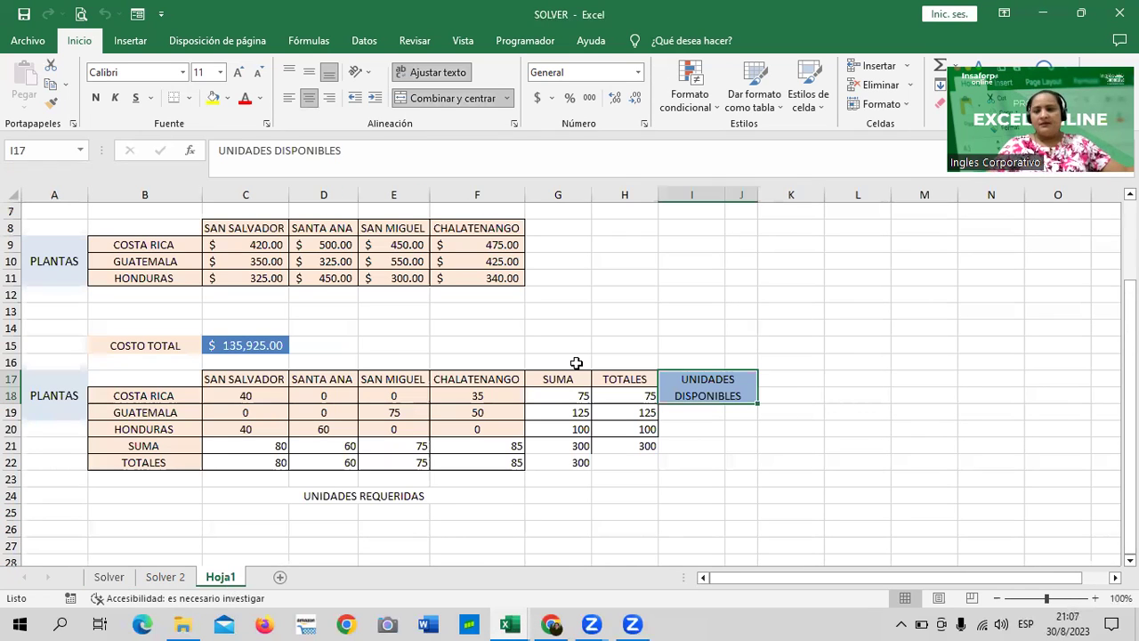
scroll(571, 358, up, 2)
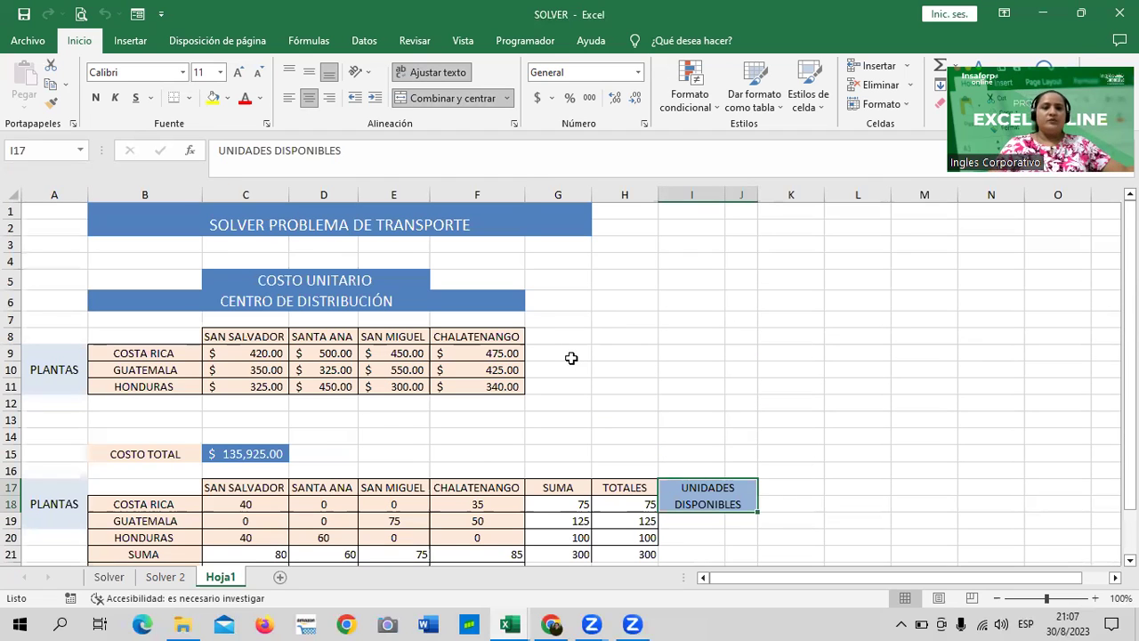
scroll(571, 357, down, 1)
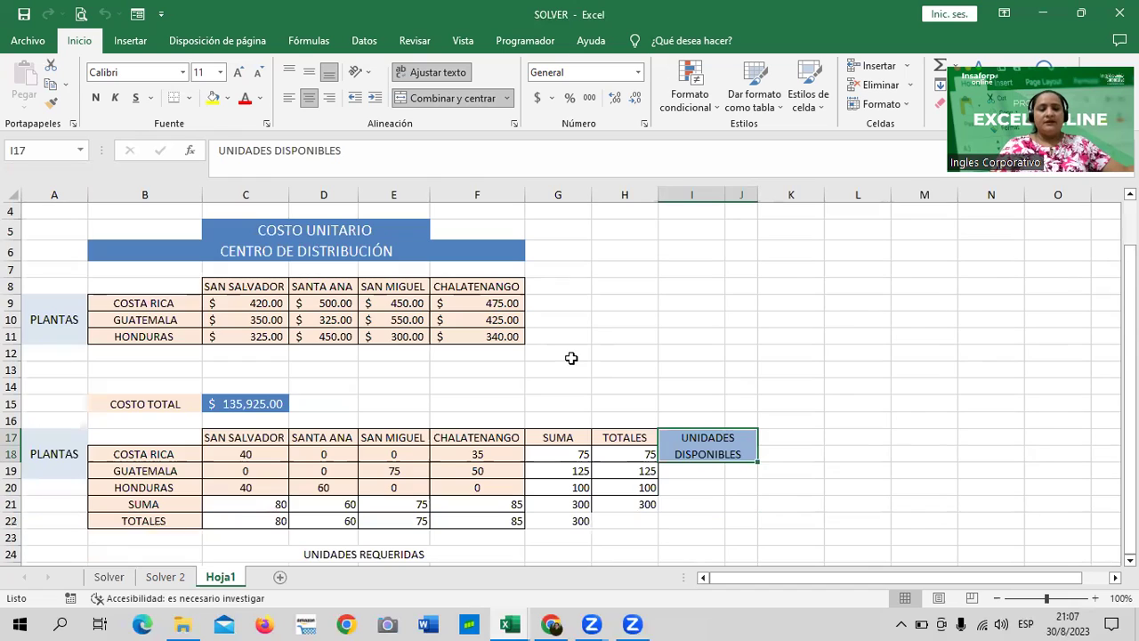
click(53, 325)
click(54, 456)
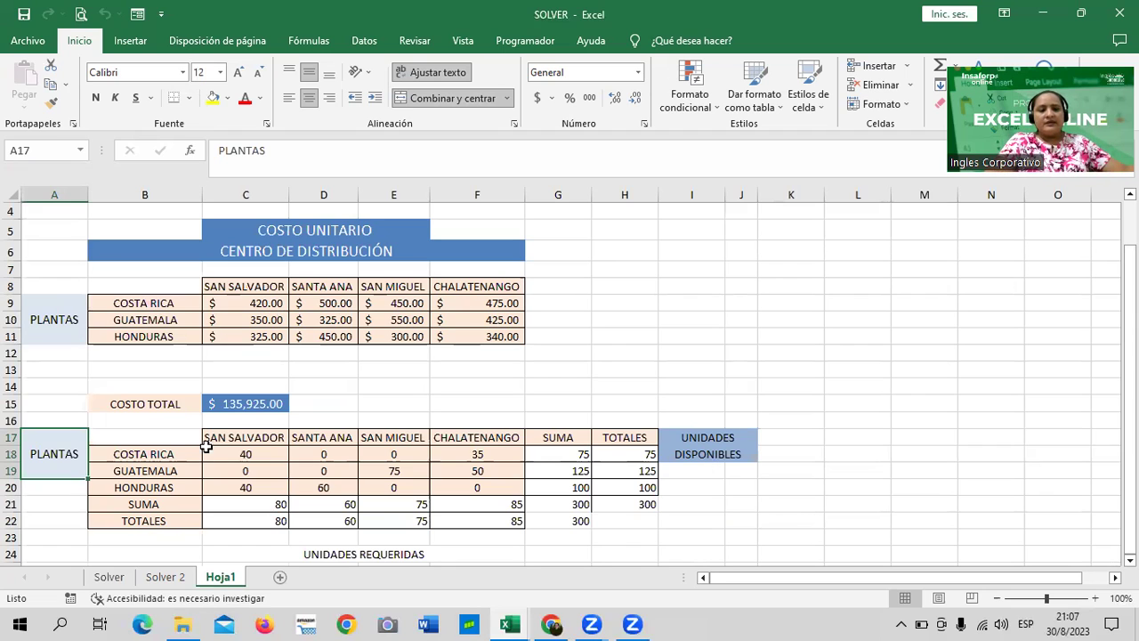
scroll(156, 384, down, 1)
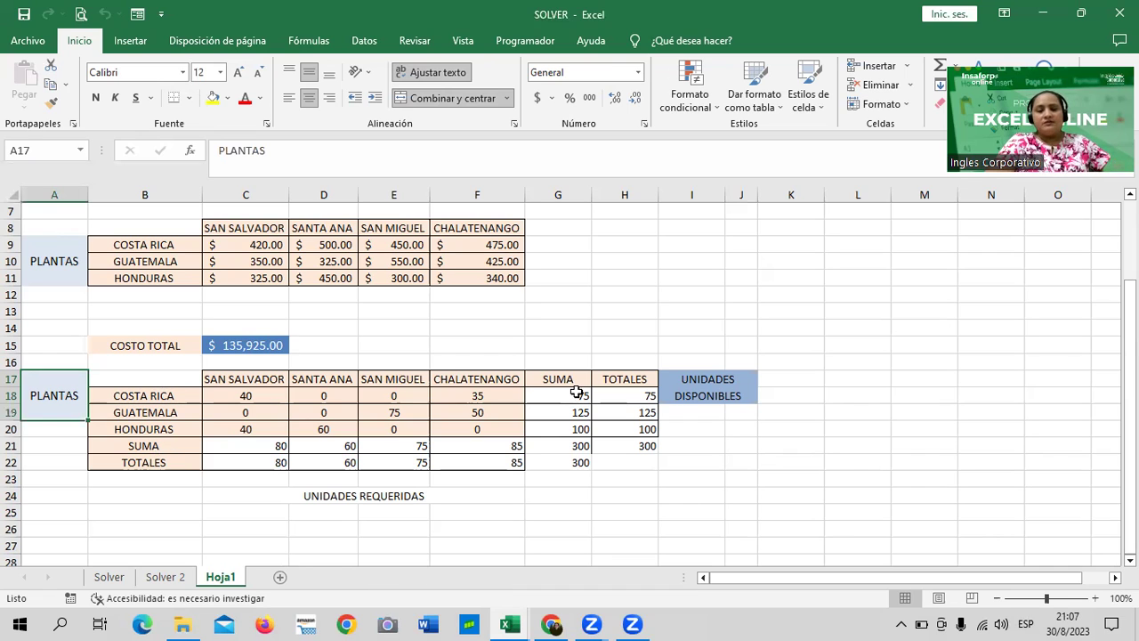
Step: Check the Costa Rica, Guatemala and Honduras totals in H18:H20 and the C15 total-cost formula
click(170, 397)
click(629, 400)
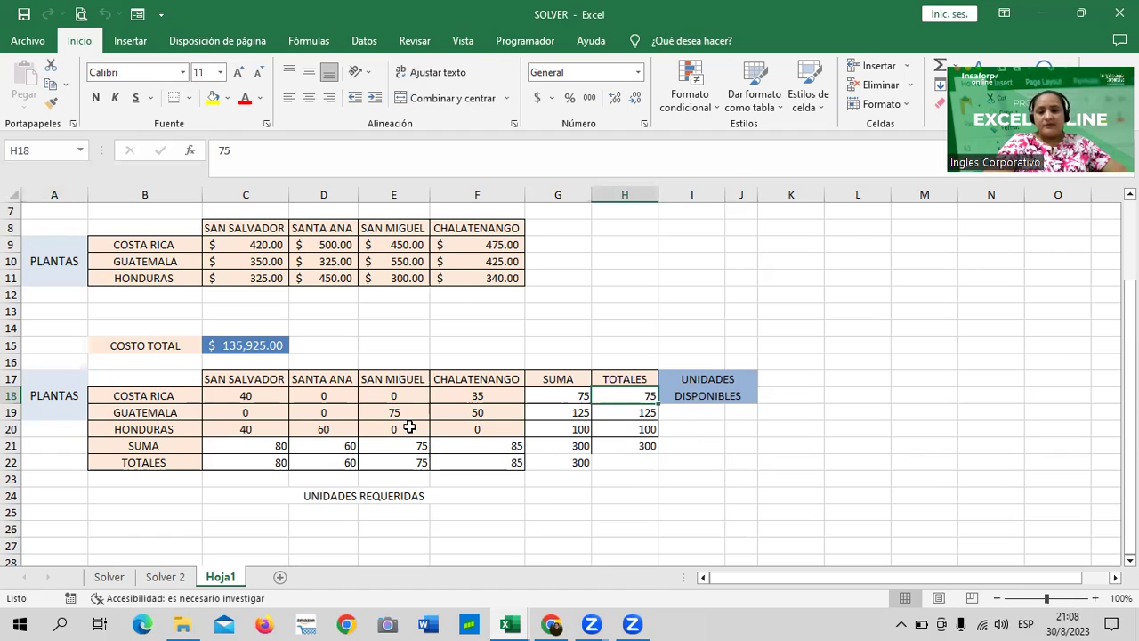
click(612, 414)
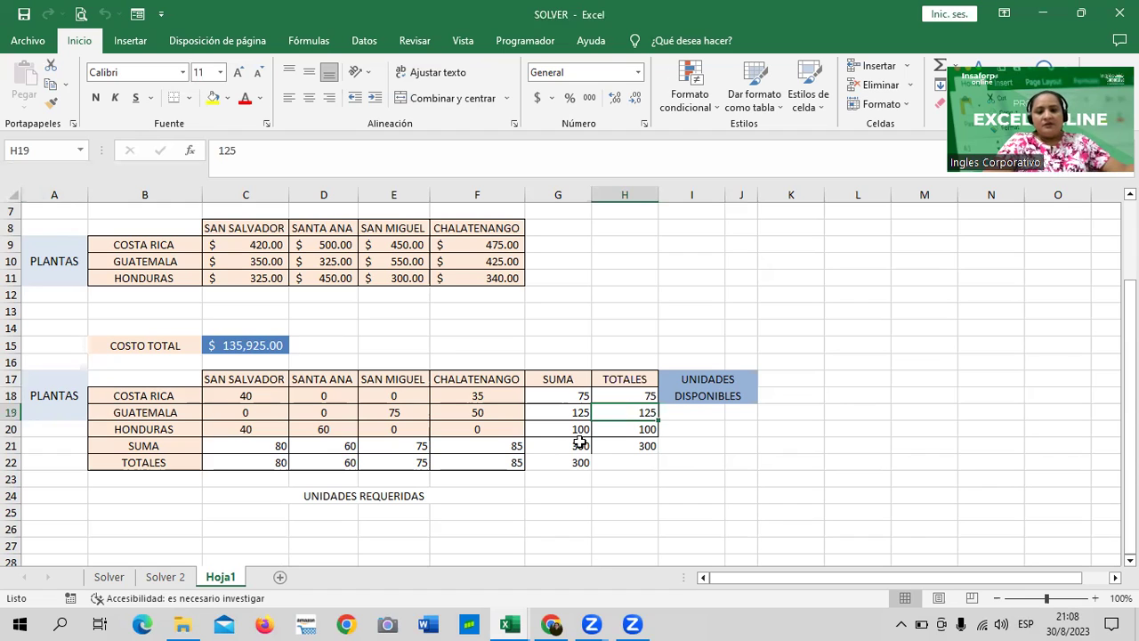
click(619, 431)
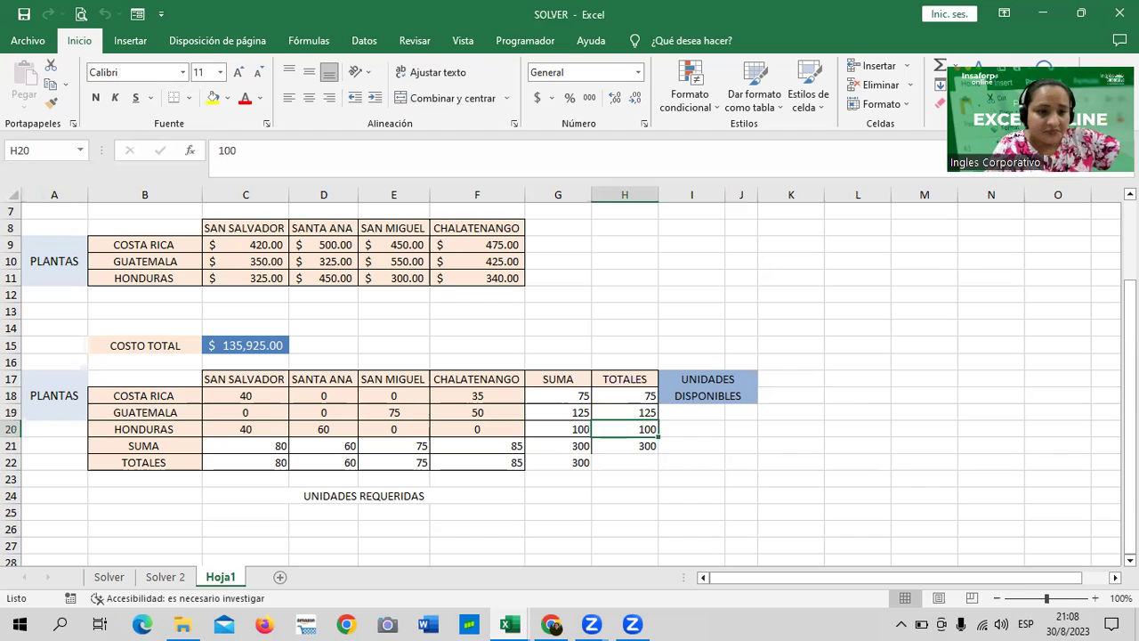
click(266, 345)
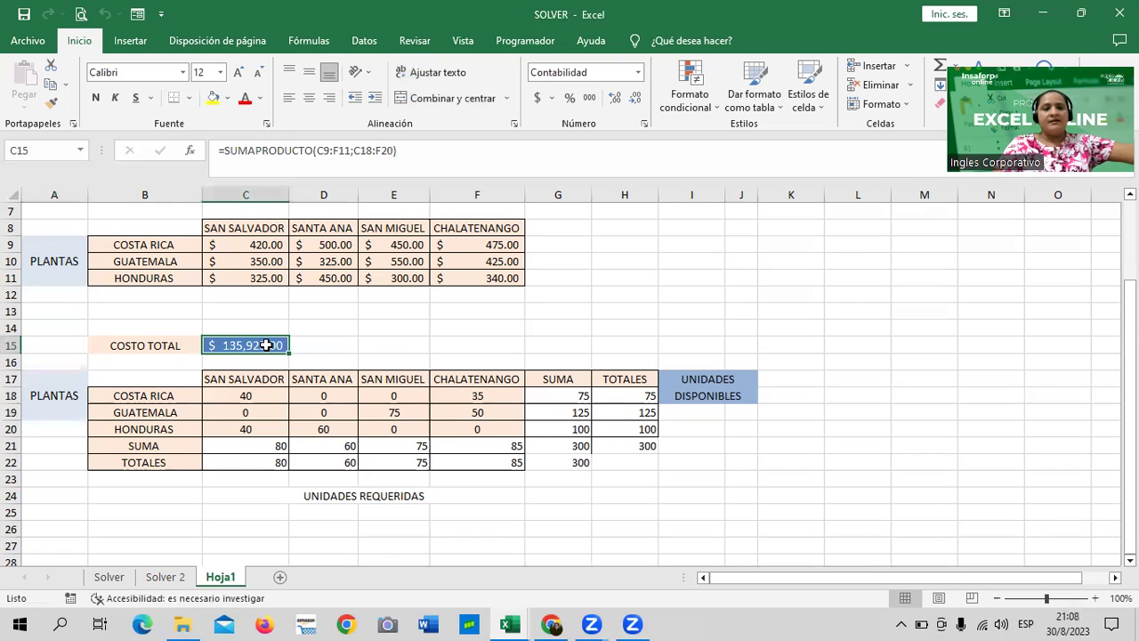
Step: Re-enter the C15 SUMAPRODUCTO formula unchanged, then return to the PIZZAS DELIVERI Solver sheet
click(445, 150)
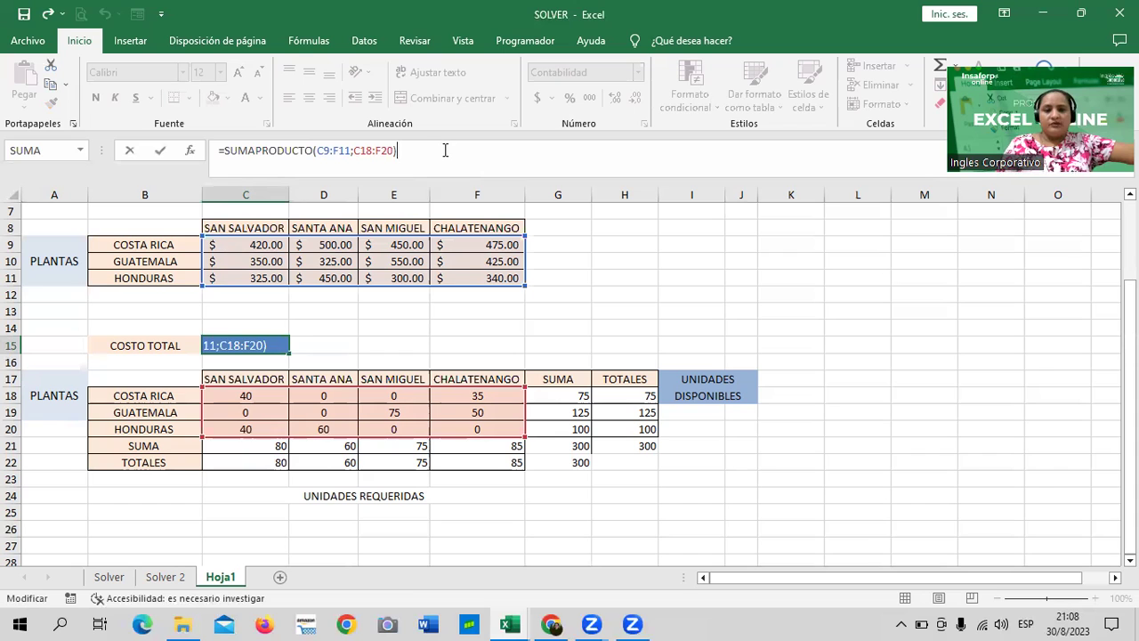
key(Return)
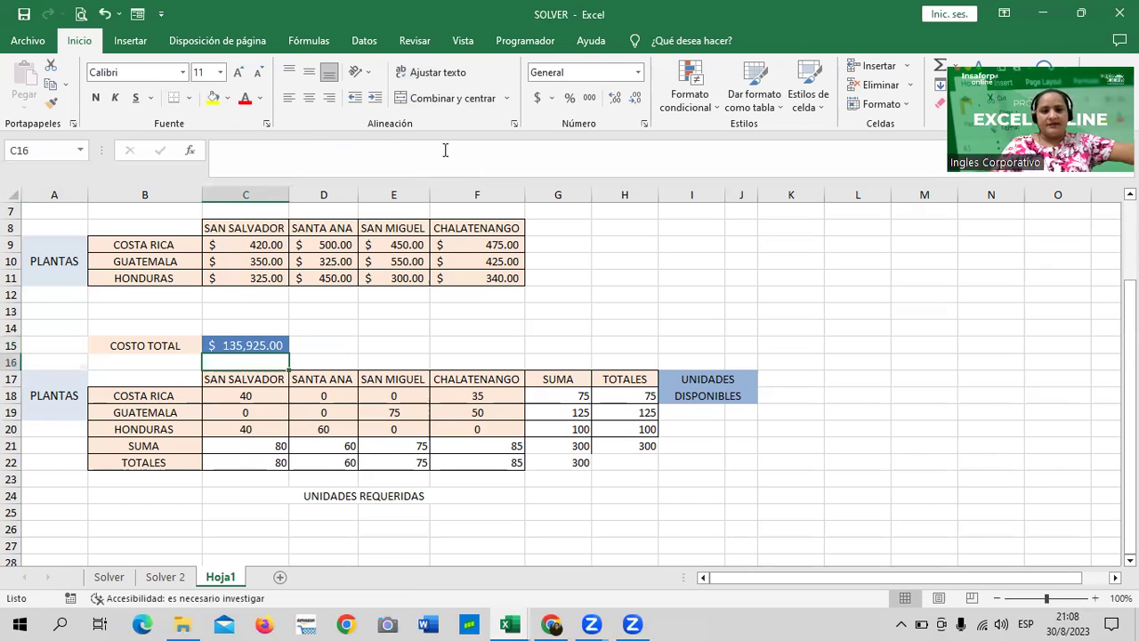
click(688, 310)
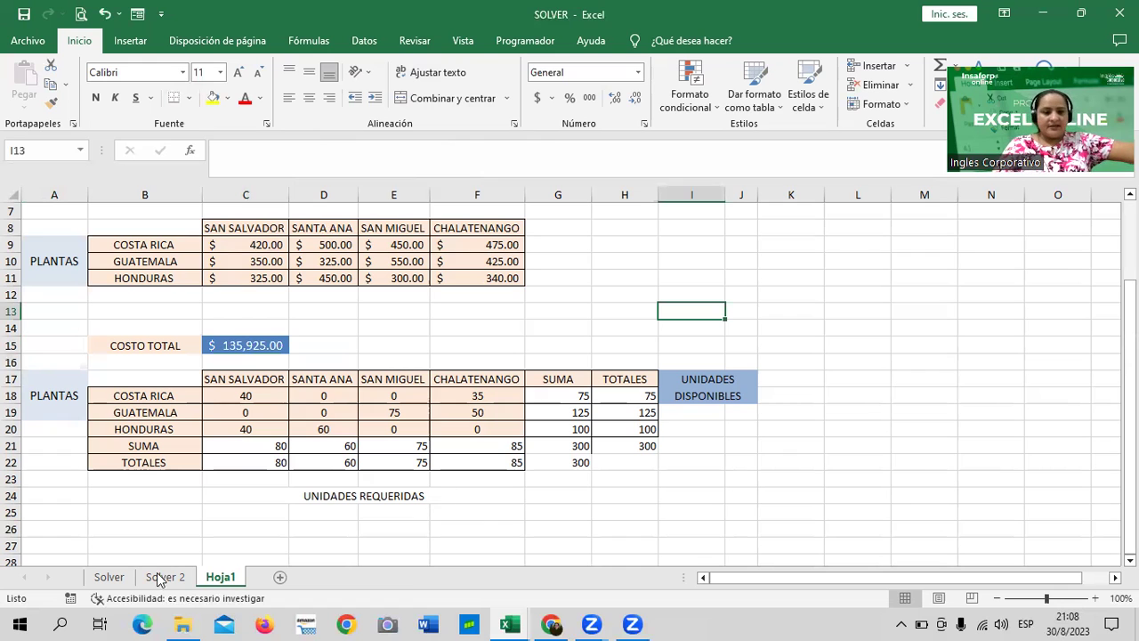
click(110, 578)
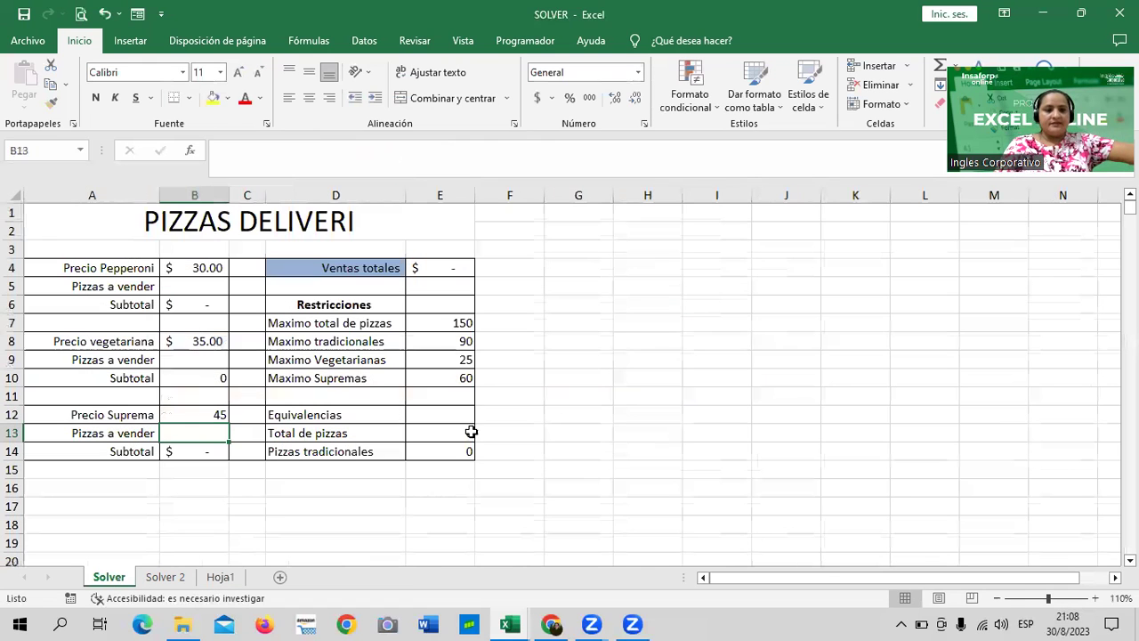
Step: Bring Chrome's Solver lesson page forward and scroll through its video and download link
mouse_move(552, 624)
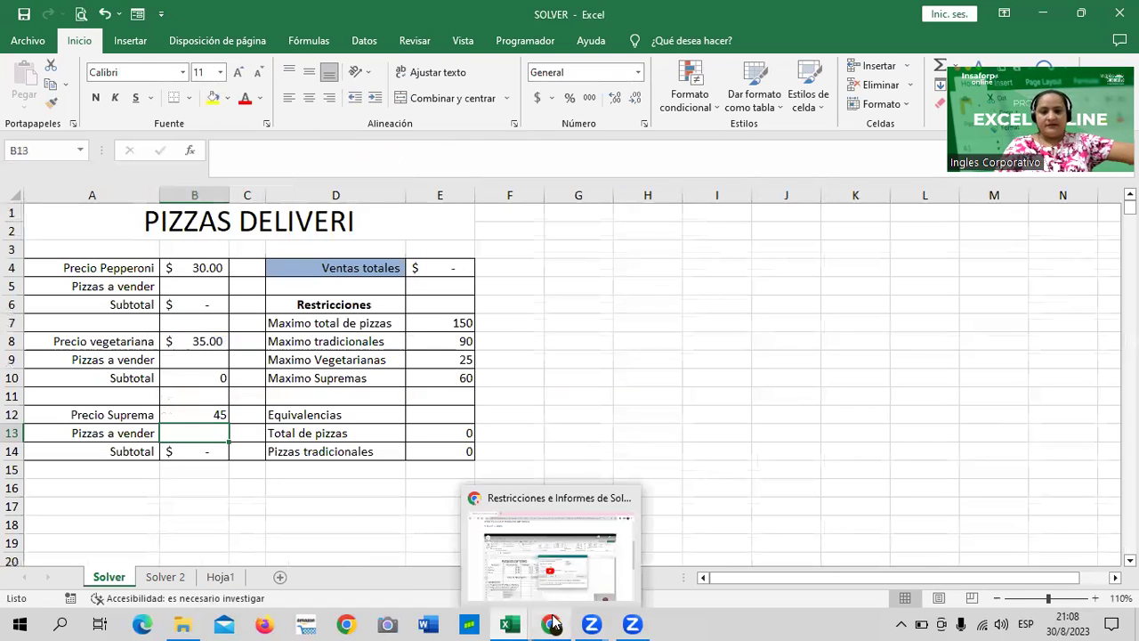
click(550, 568)
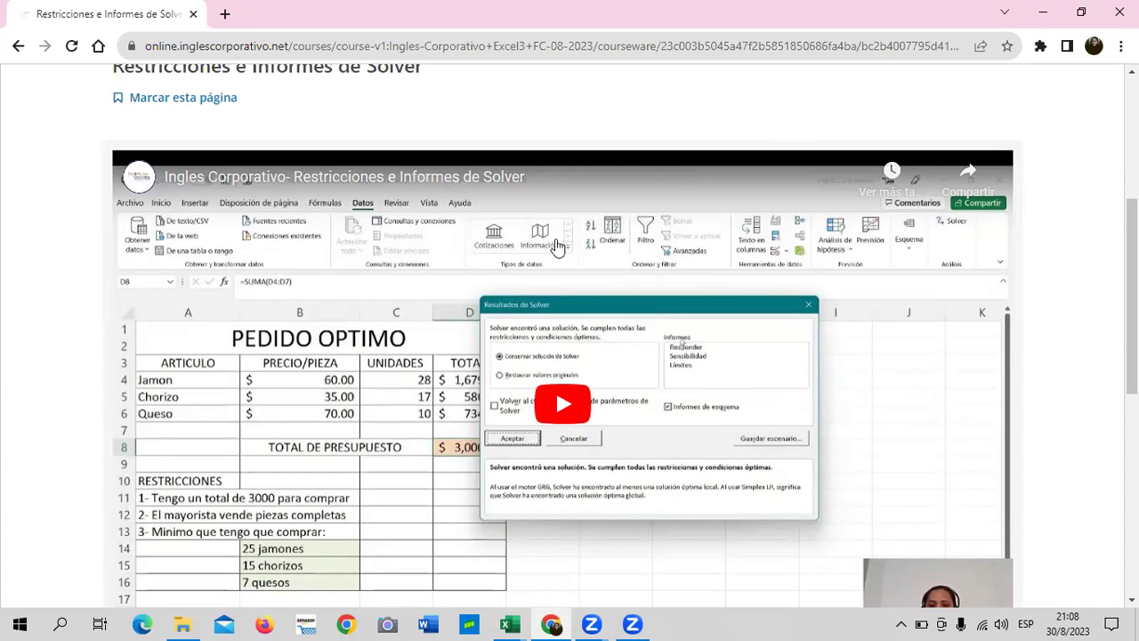
scroll(559, 269, up, 1)
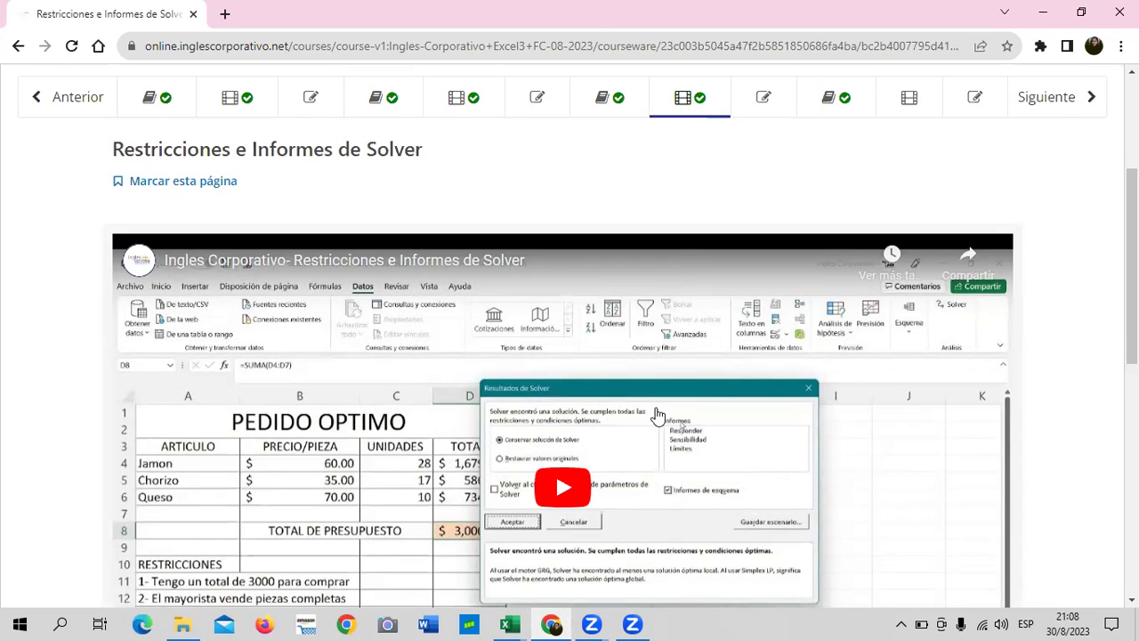
scroll(640, 415, down, 1)
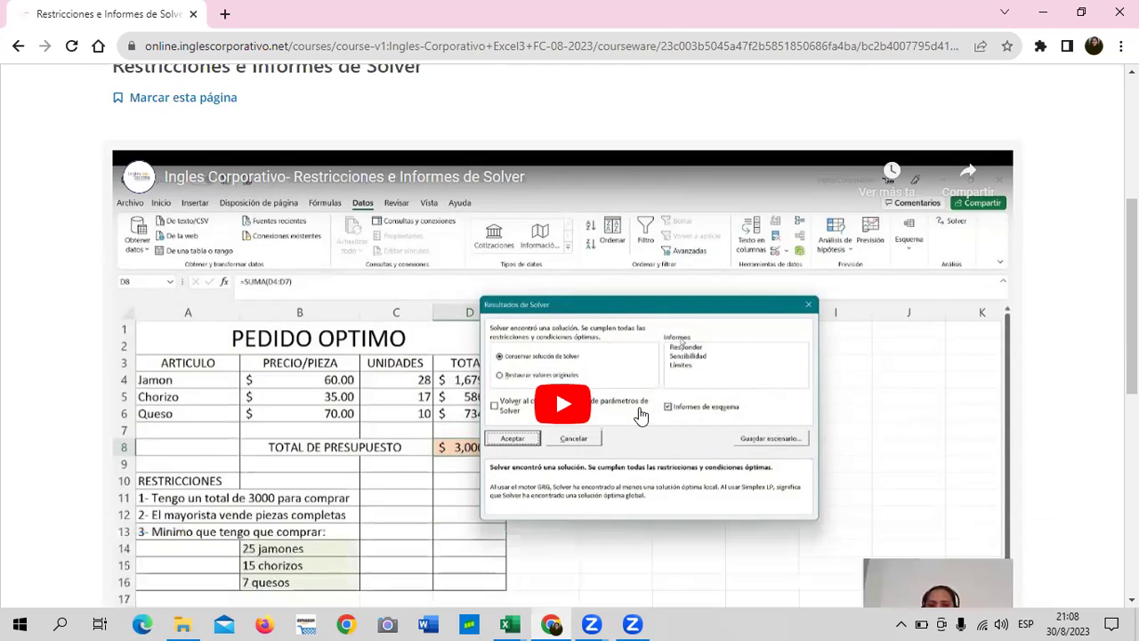
scroll(262, 504, down, 1)
scroll(449, 454, down, 4)
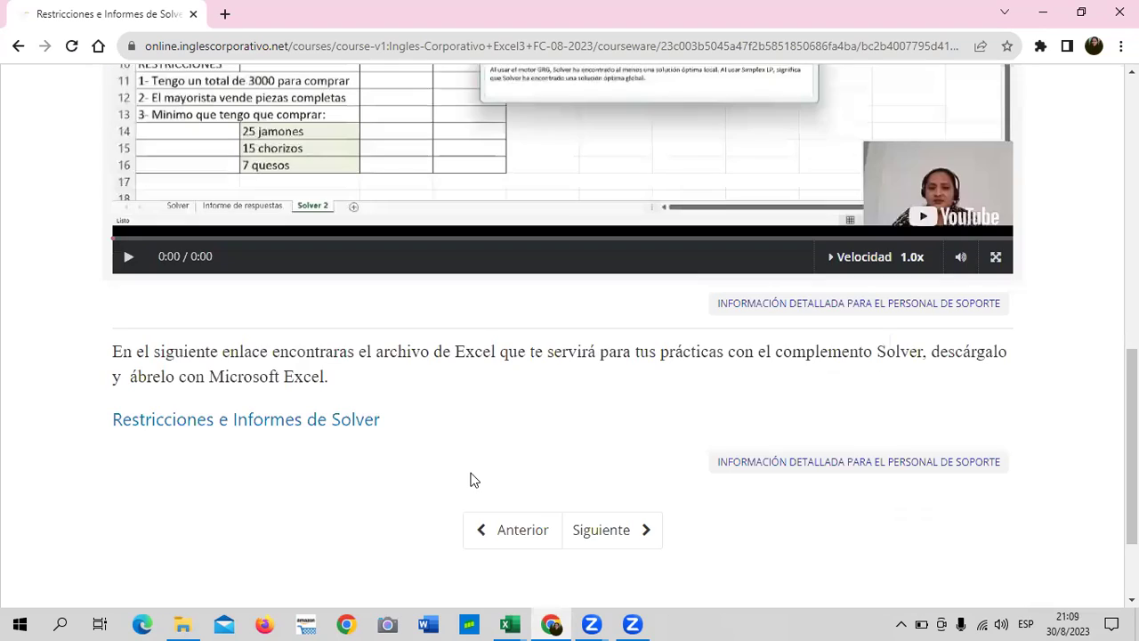
scroll(470, 480, up, 2)
scroll(472, 480, up, 2)
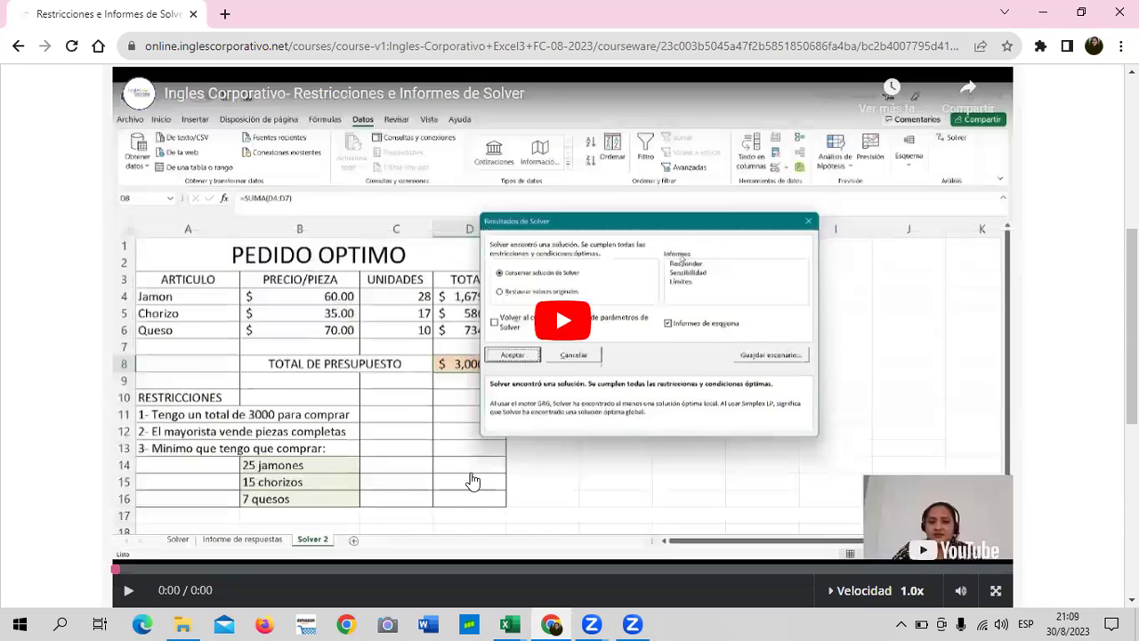
scroll(473, 479, up, 2)
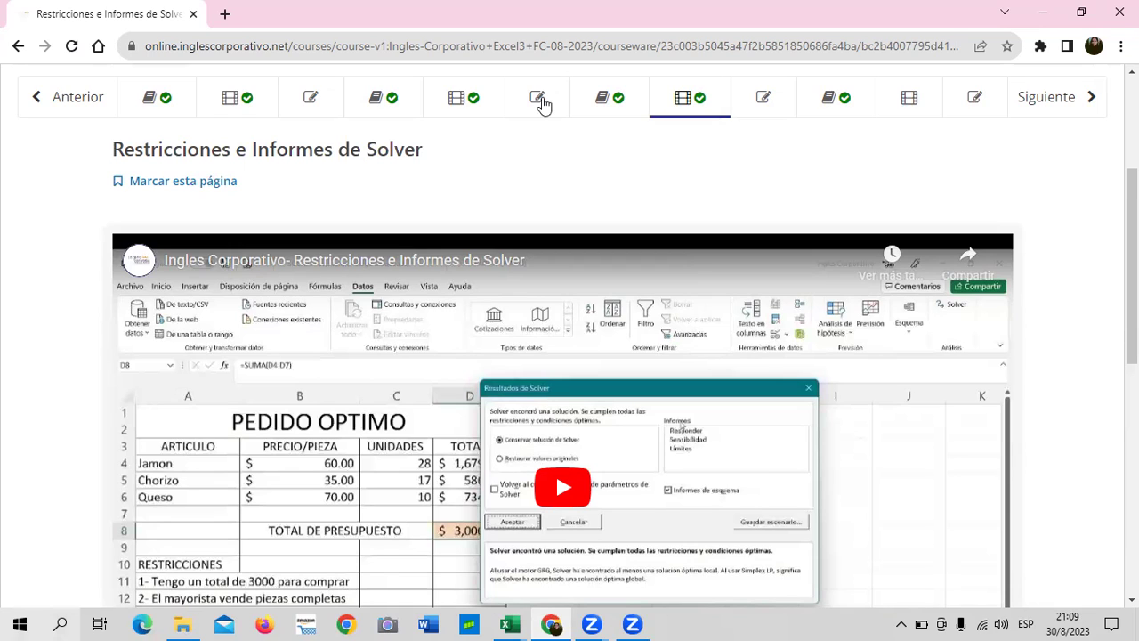
Step: Open the lesson 3.3 objective, then the Solver restrictions and reports video unit
click(636, 95)
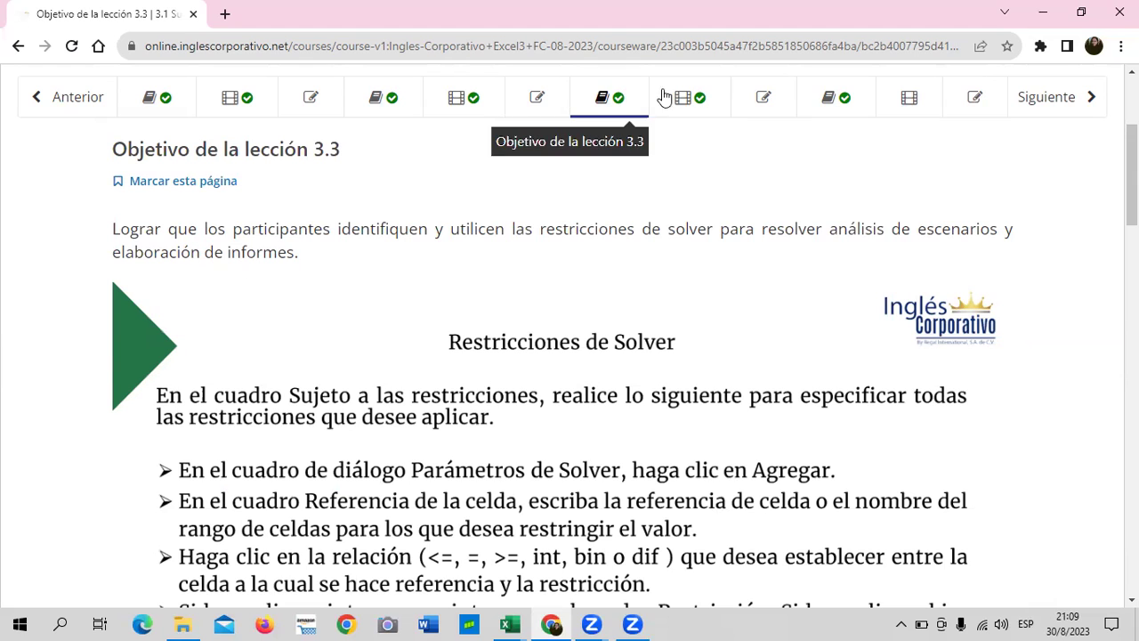
click(708, 105)
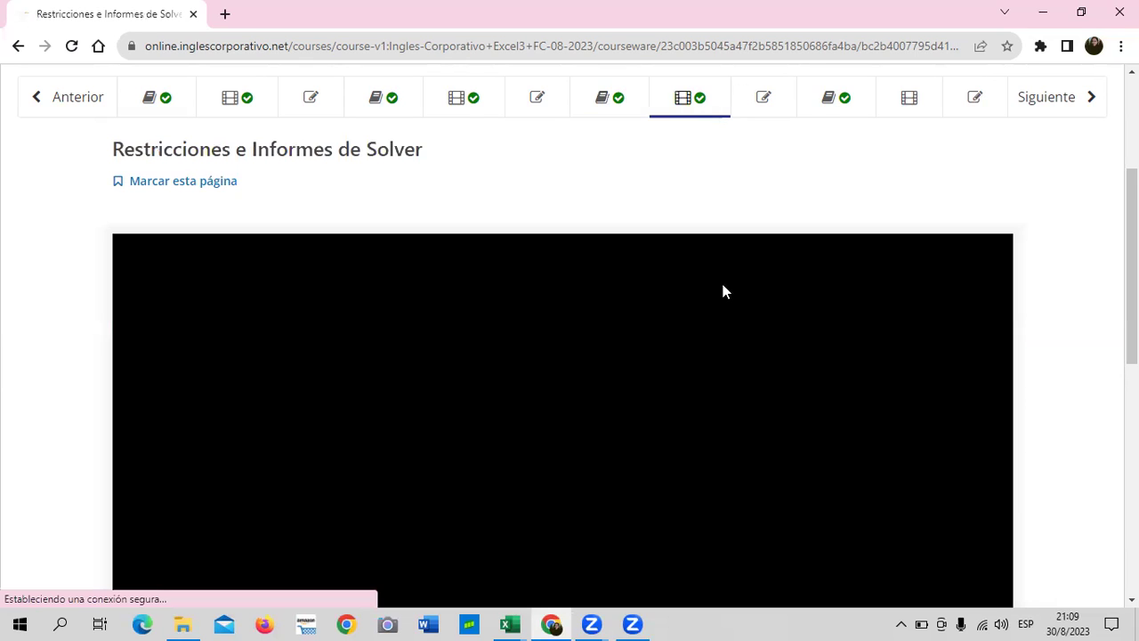
scroll(687, 328, down, 1)
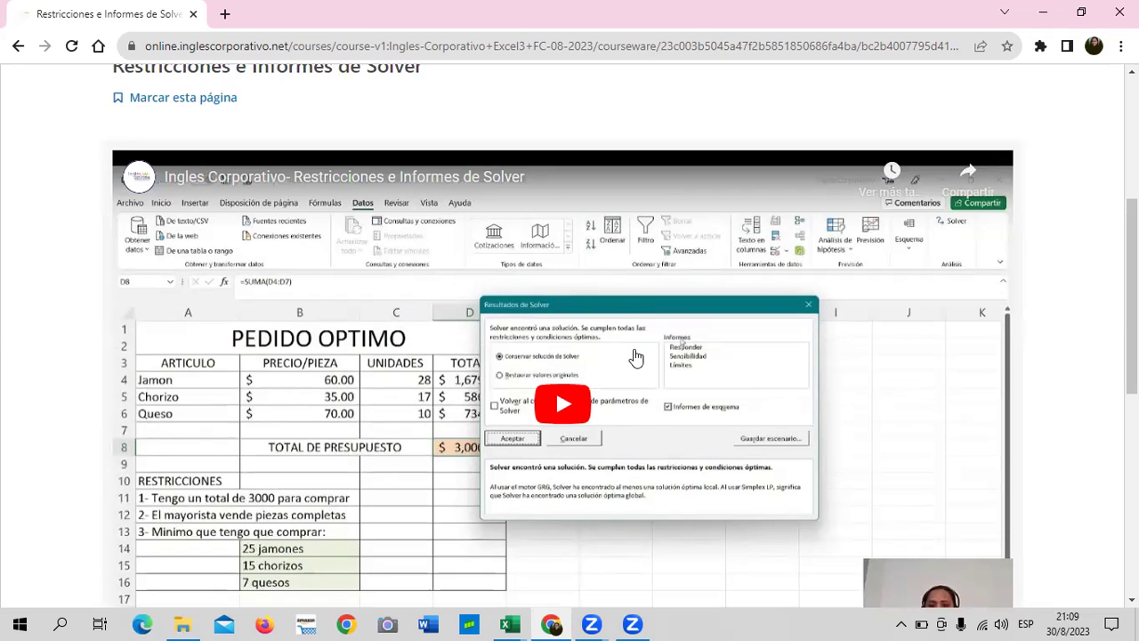
scroll(615, 342, up, 1)
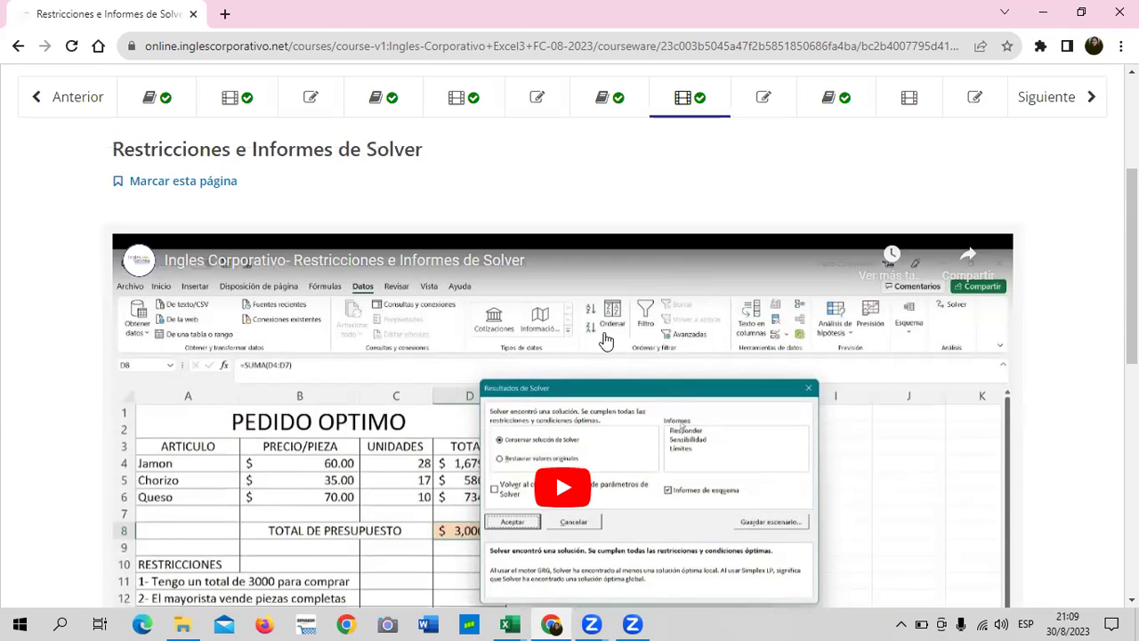
Step: Move between the lesson 3.3 objective, the Solver video unit and the lesson 3.2 objective
click(633, 104)
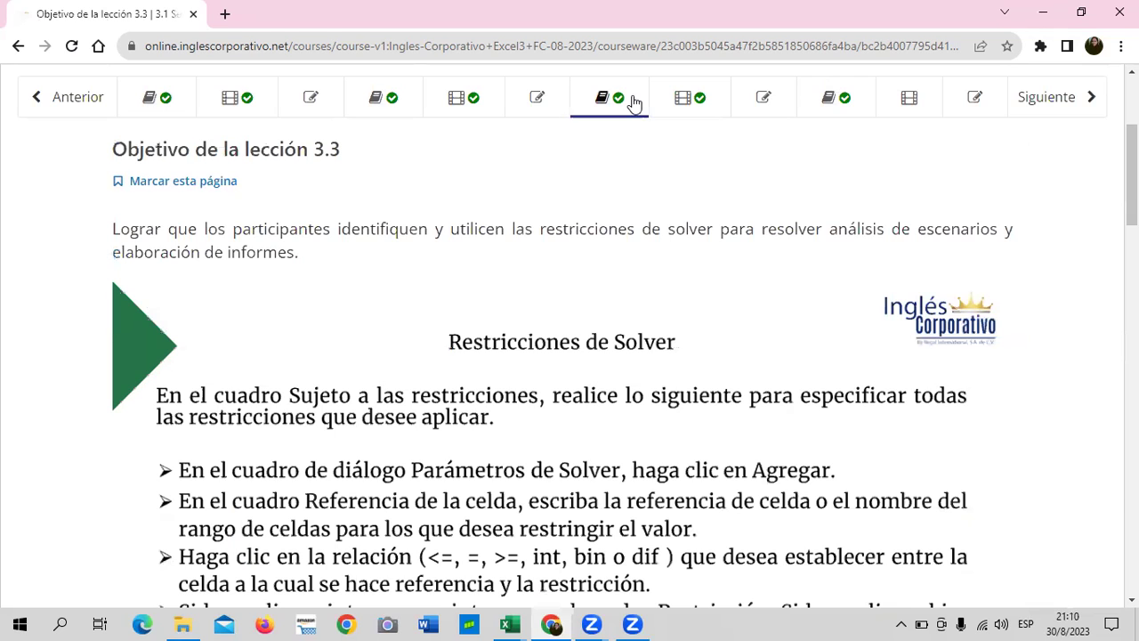
scroll(488, 331, down, 1)
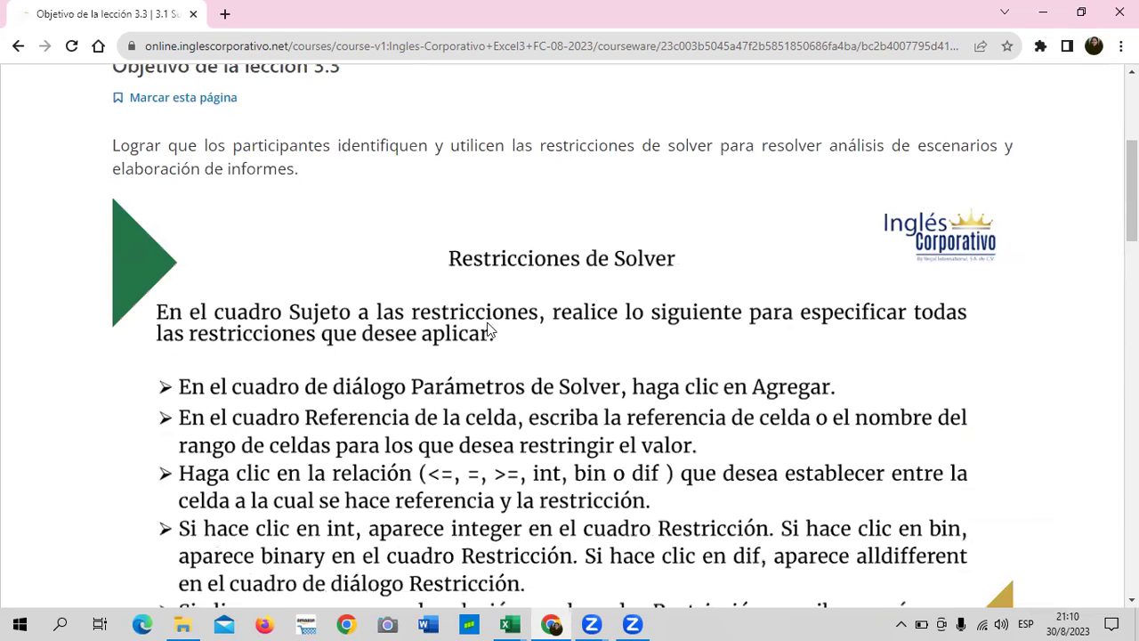
scroll(491, 325, down, 1)
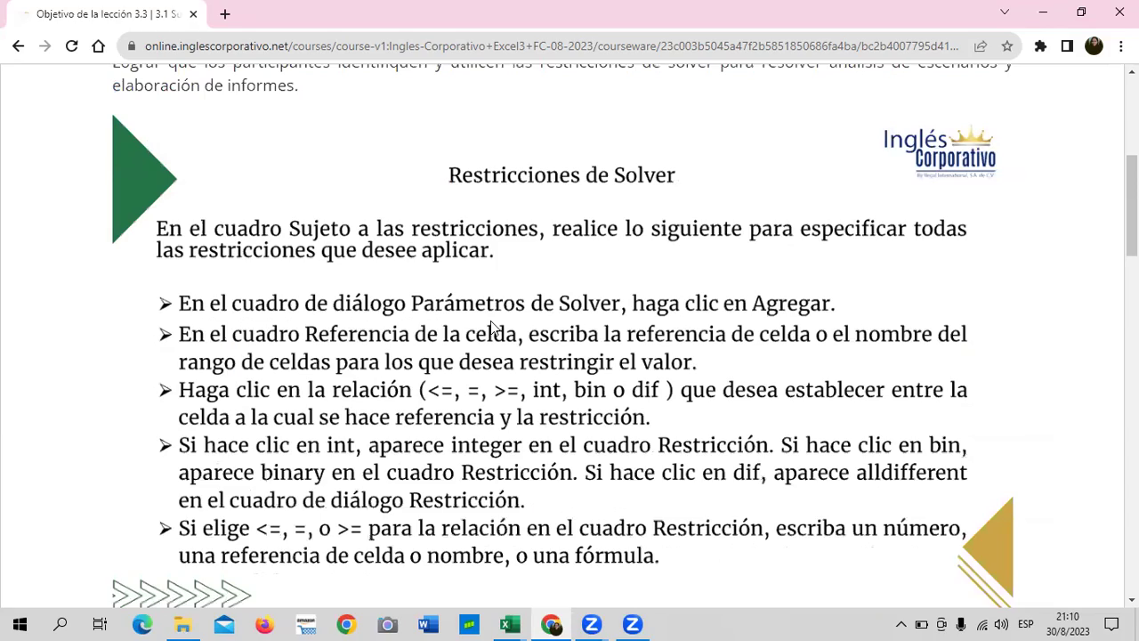
scroll(491, 325, up, 2)
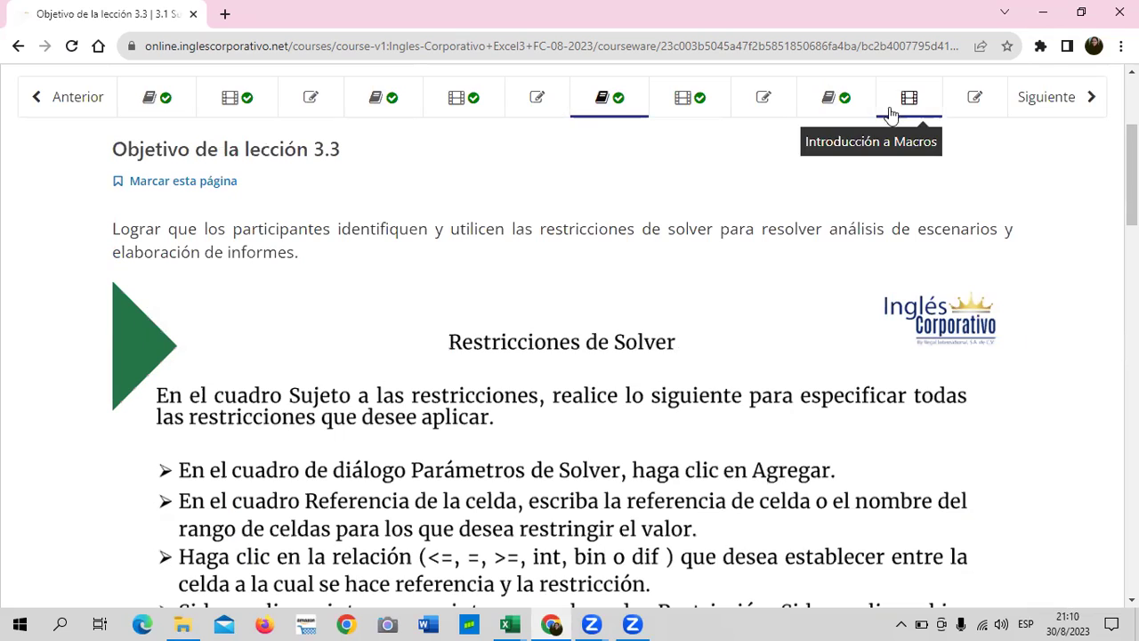
click(714, 107)
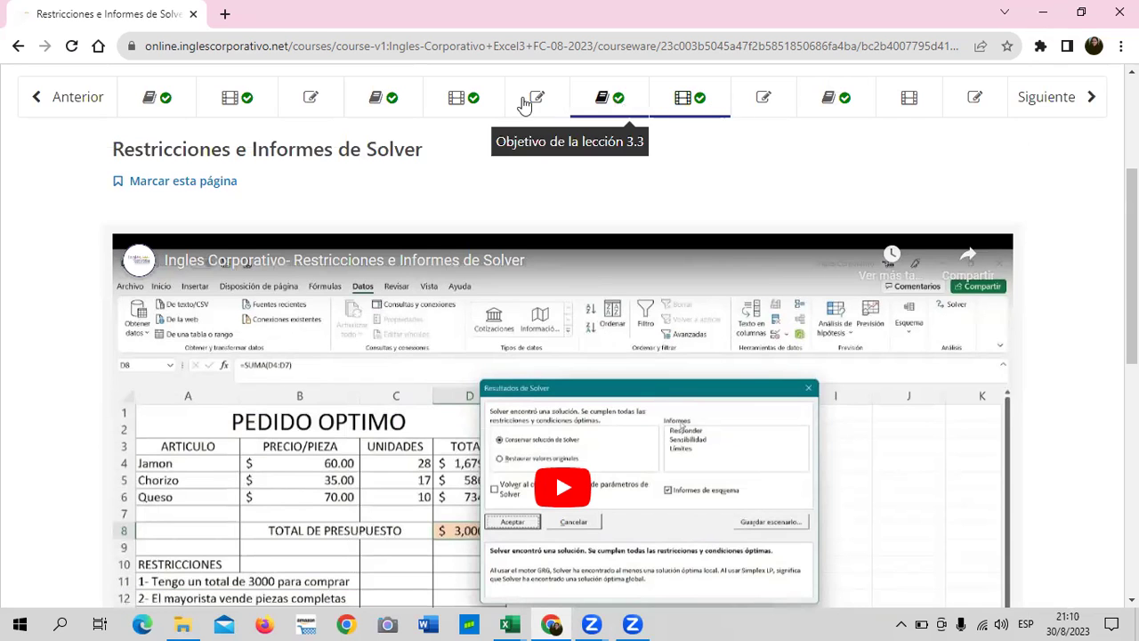
click(401, 104)
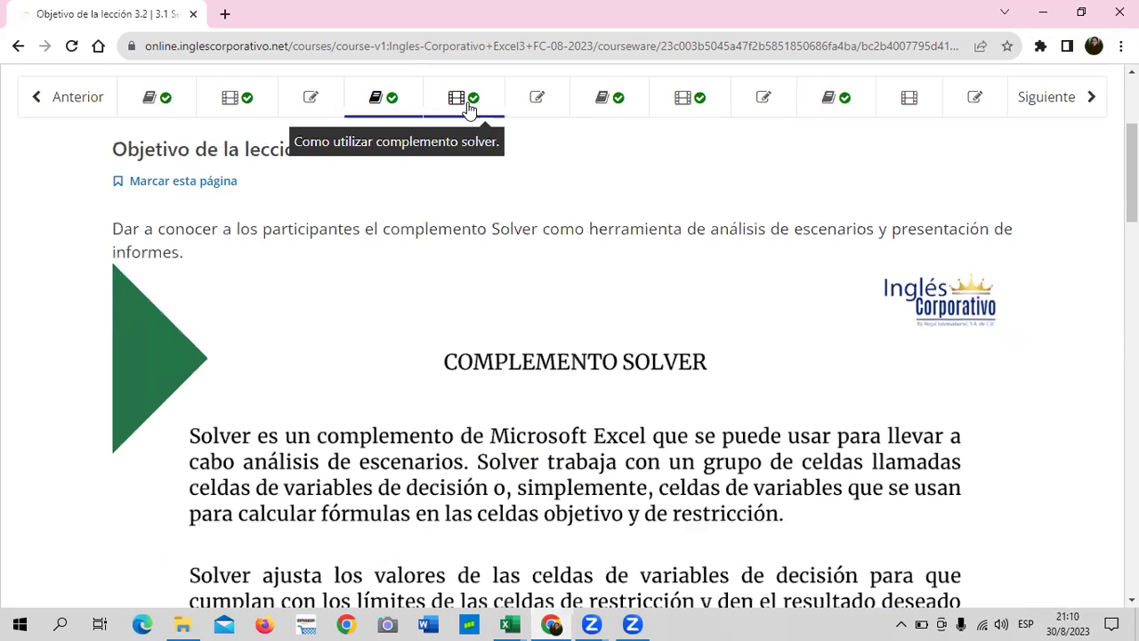
Step: Return to the lesson 3.3 objective and scroll through its reading
click(584, 106)
scroll(597, 207, down, 1)
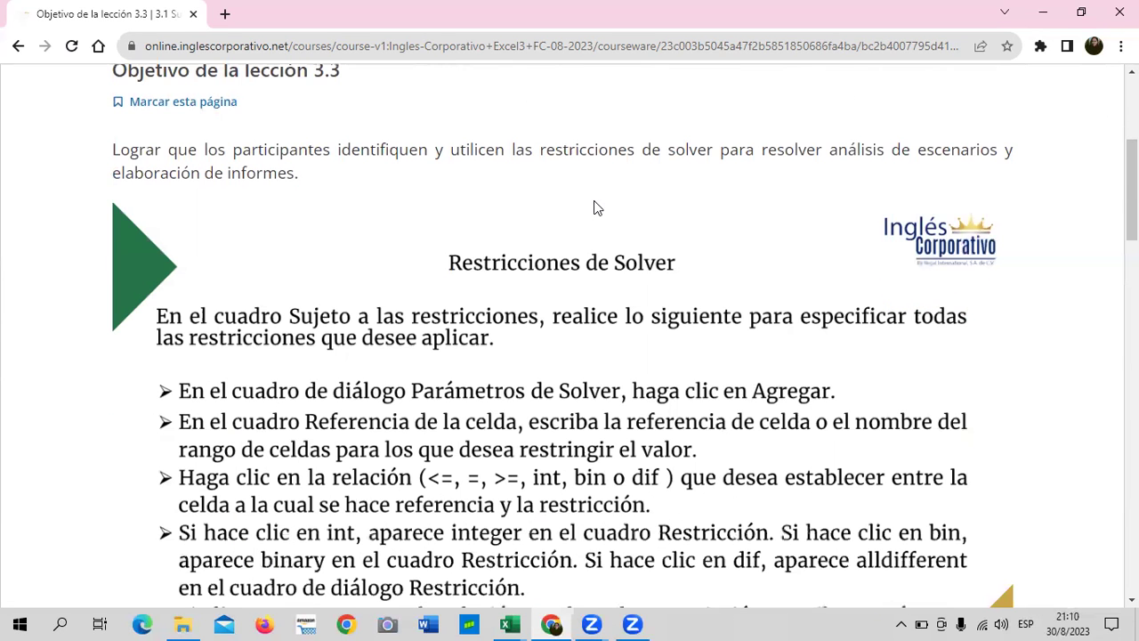
scroll(597, 207, down, 1)
scroll(597, 208, down, 1)
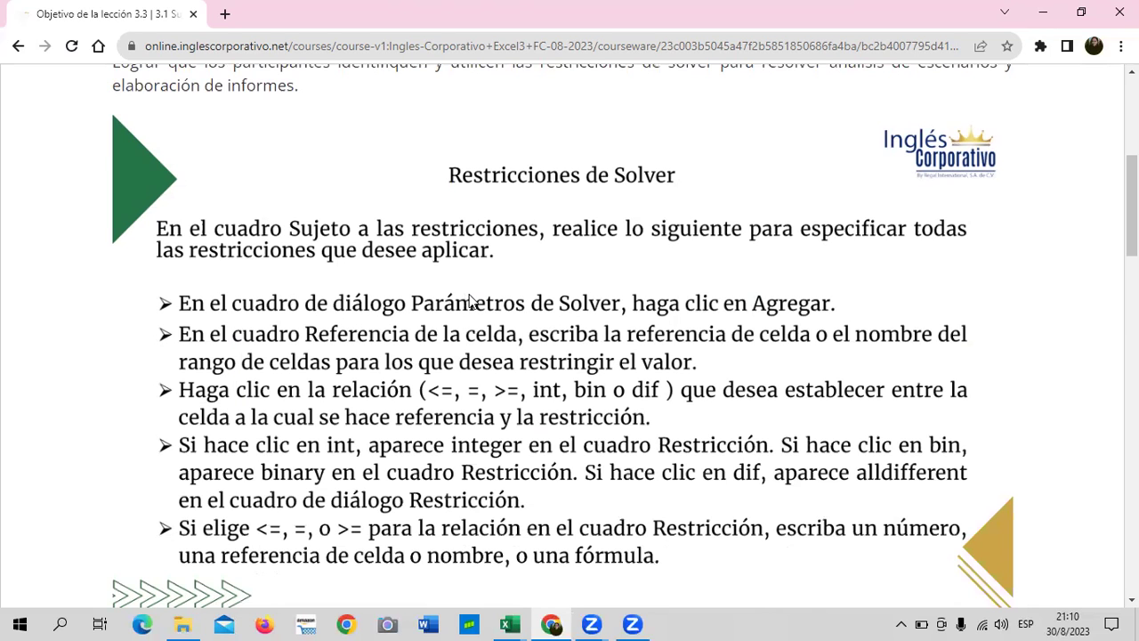
scroll(470, 301, down, 4)
scroll(470, 301, down, 2)
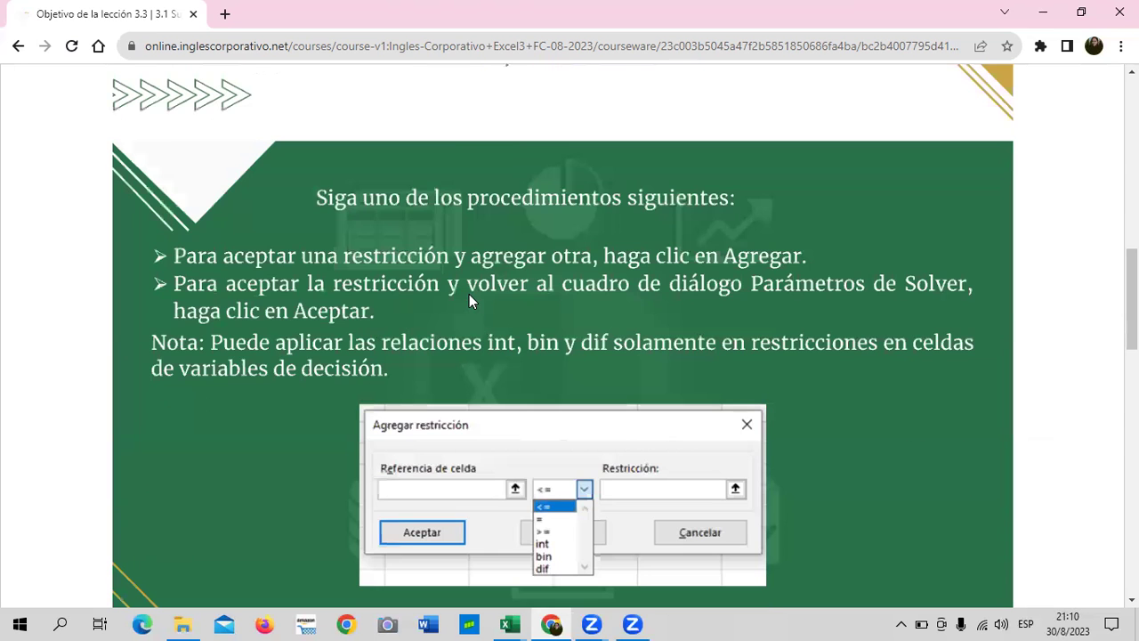
scroll(470, 301, down, 5)
scroll(469, 293, down, 3)
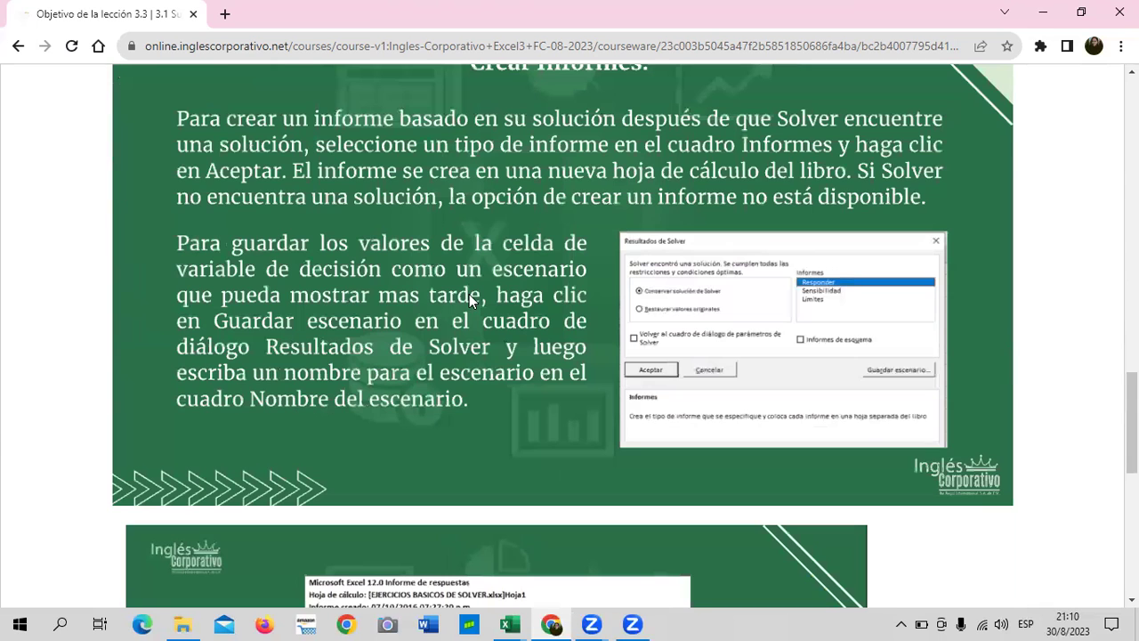
scroll(469, 294, down, 4)
scroll(511, 414, up, 7)
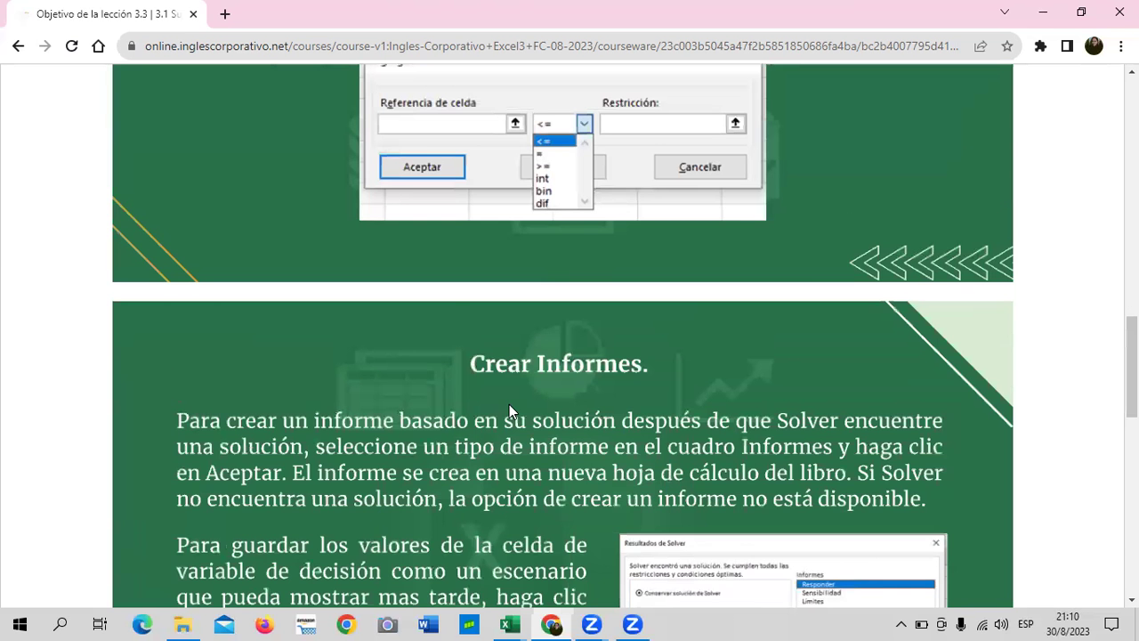
scroll(508, 405, up, 4)
scroll(508, 405, up, 3)
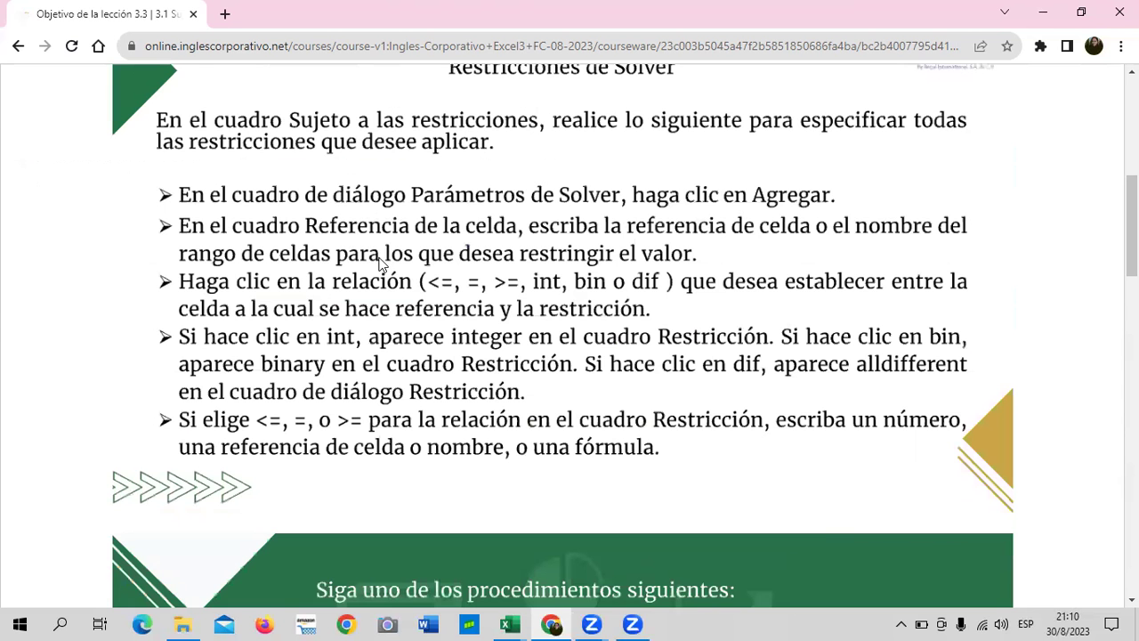
scroll(383, 265, up, 2)
scroll(440, 257, up, 4)
Step: Skim the lesson 3.2 objective reading
click(416, 192)
scroll(481, 310, down, 6)
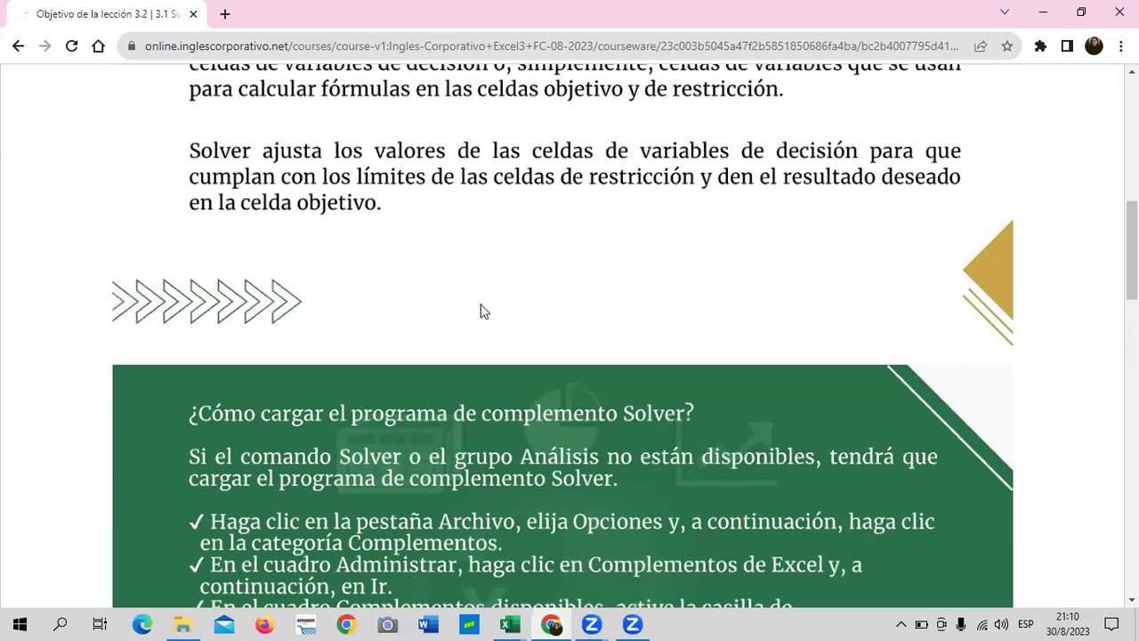
scroll(480, 311, down, 7)
scroll(388, 449, down, 1)
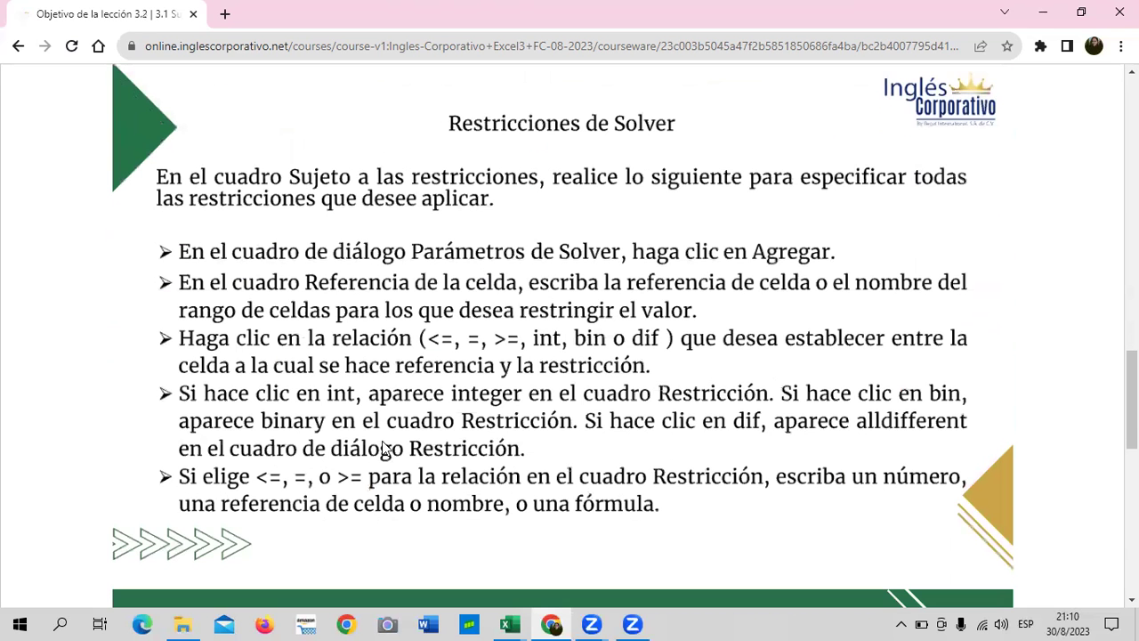
scroll(430, 382, up, 5)
scroll(469, 347, up, 7)
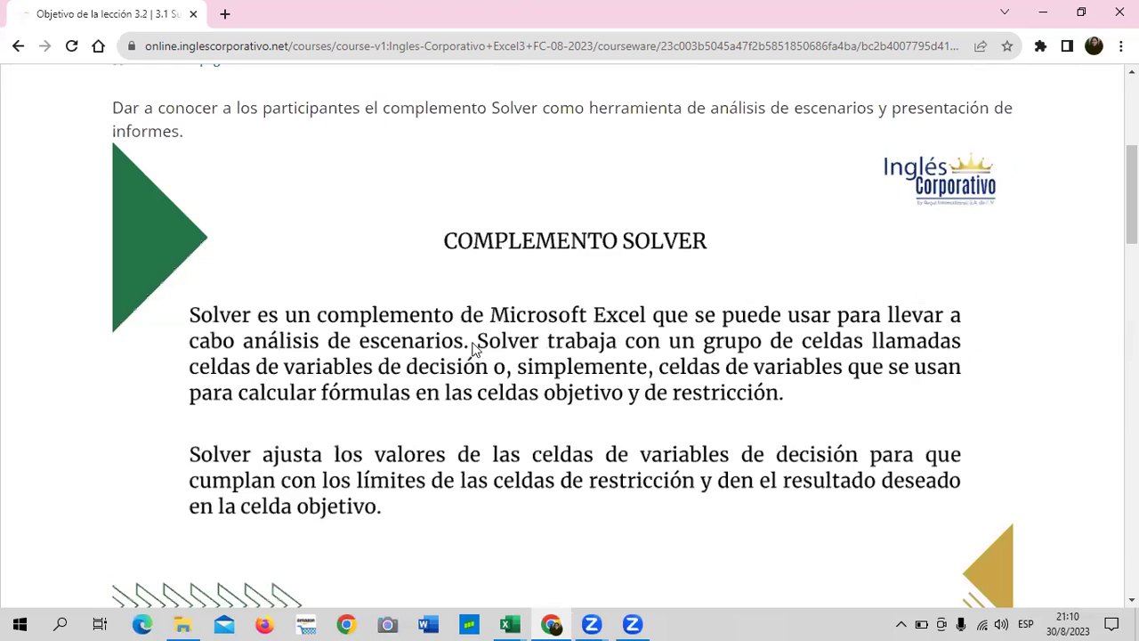
scroll(570, 352, up, 4)
Step: Back on lesson 3.3, scroll to the answer report example with final units 29, 18 and 9
click(575, 361)
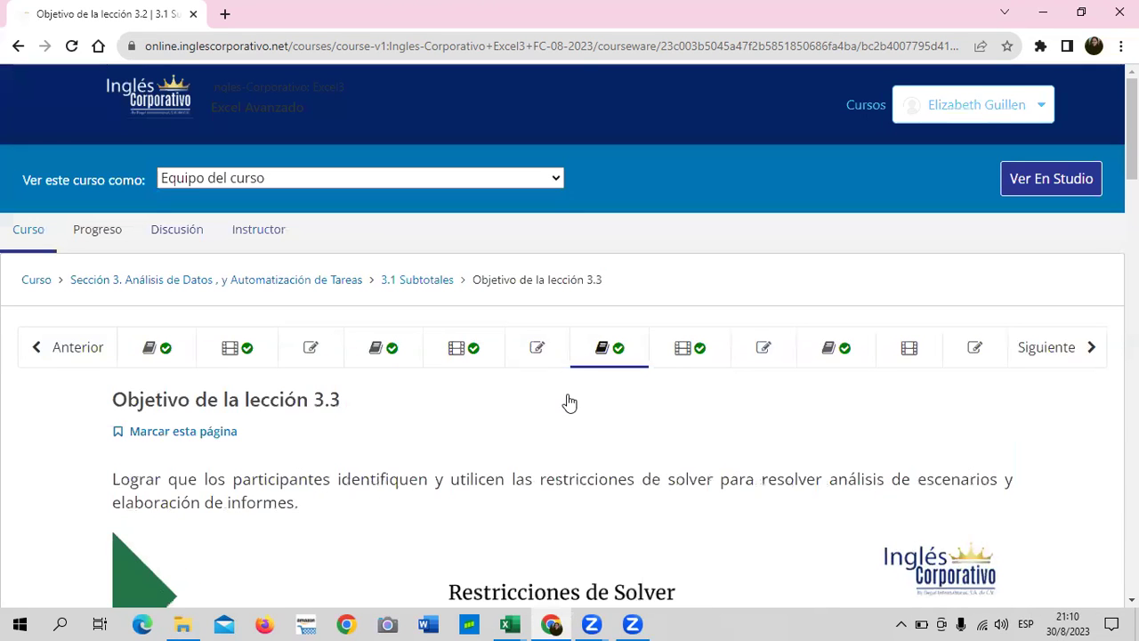
scroll(567, 398, down, 10)
scroll(560, 395, down, 3)
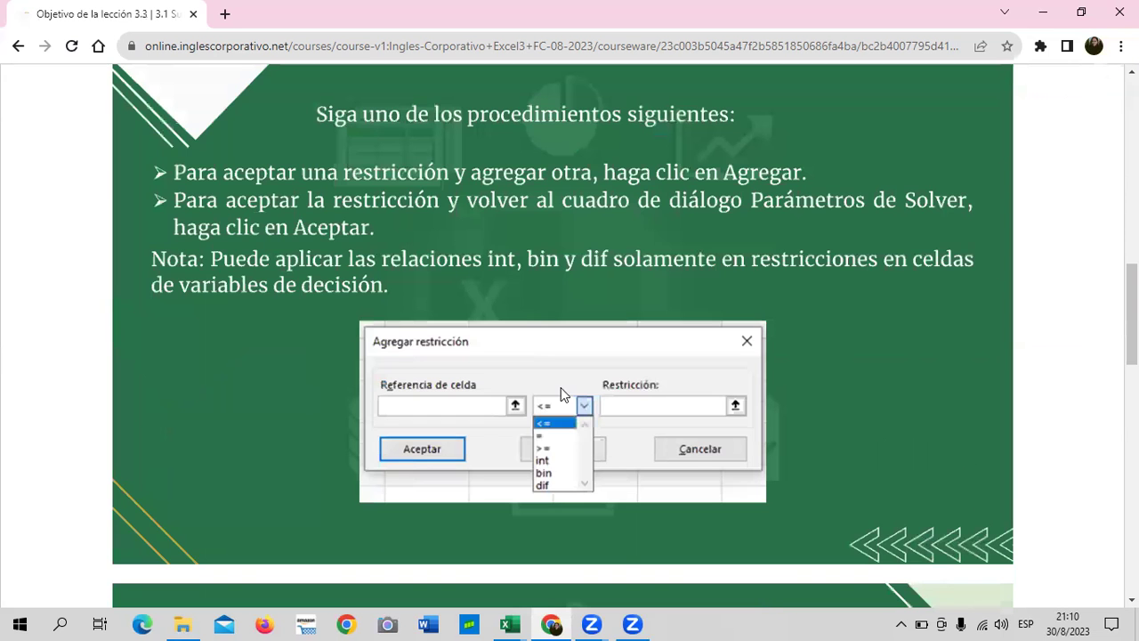
scroll(496, 376, up, 2)
scroll(454, 367, down, 3)
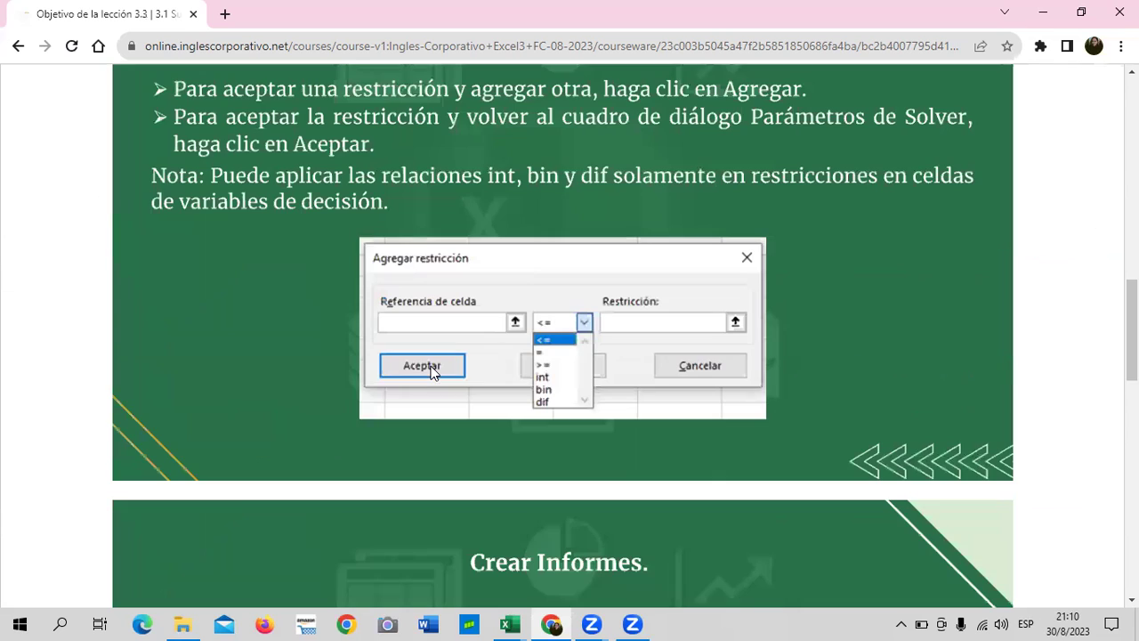
scroll(549, 367, down, 2)
scroll(549, 374, down, 2)
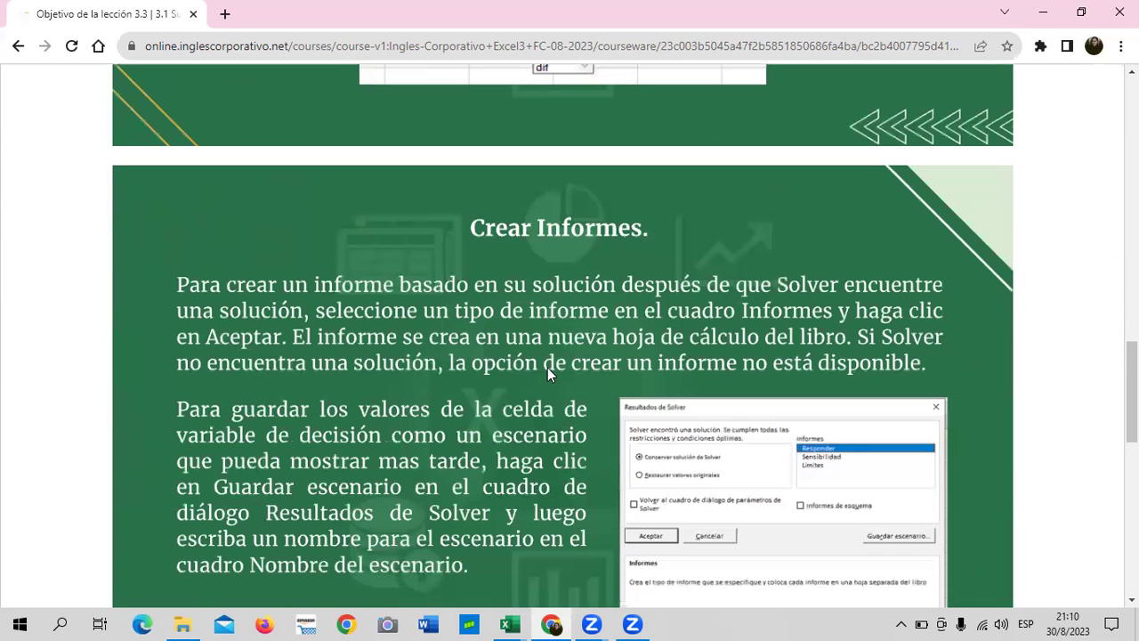
scroll(548, 379, down, 1)
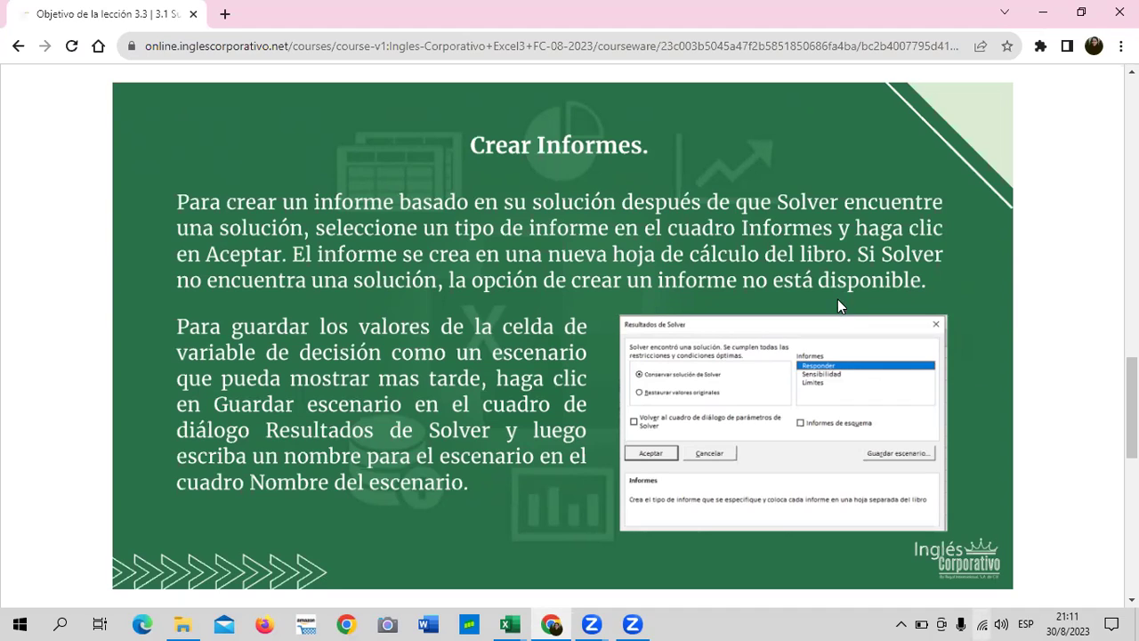
scroll(812, 308, down, 1)
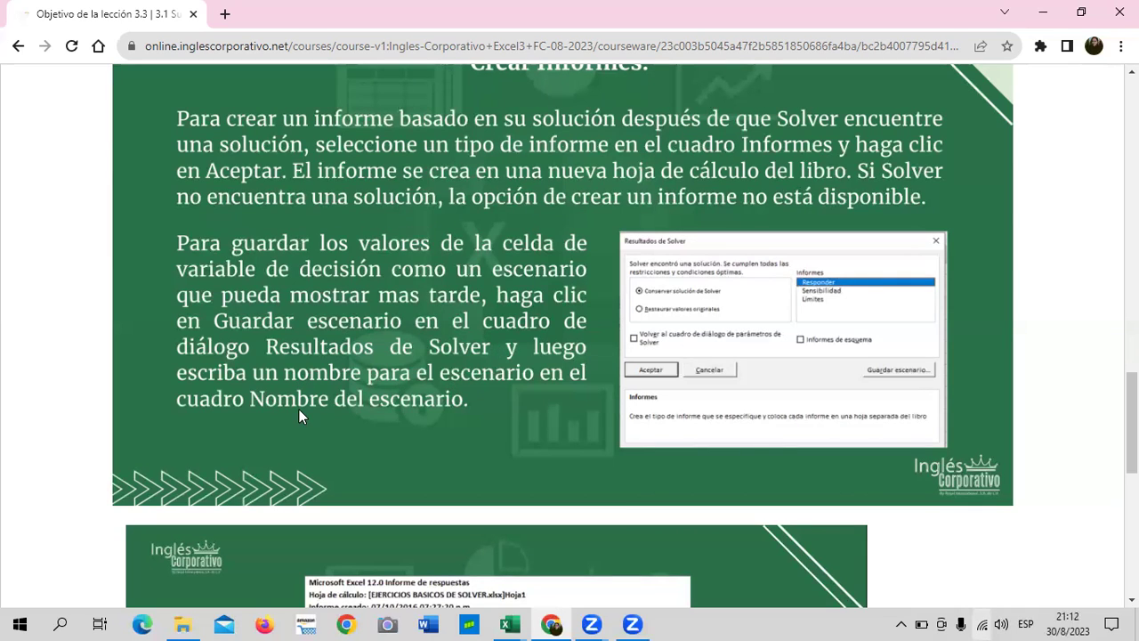
scroll(299, 414, down, 2)
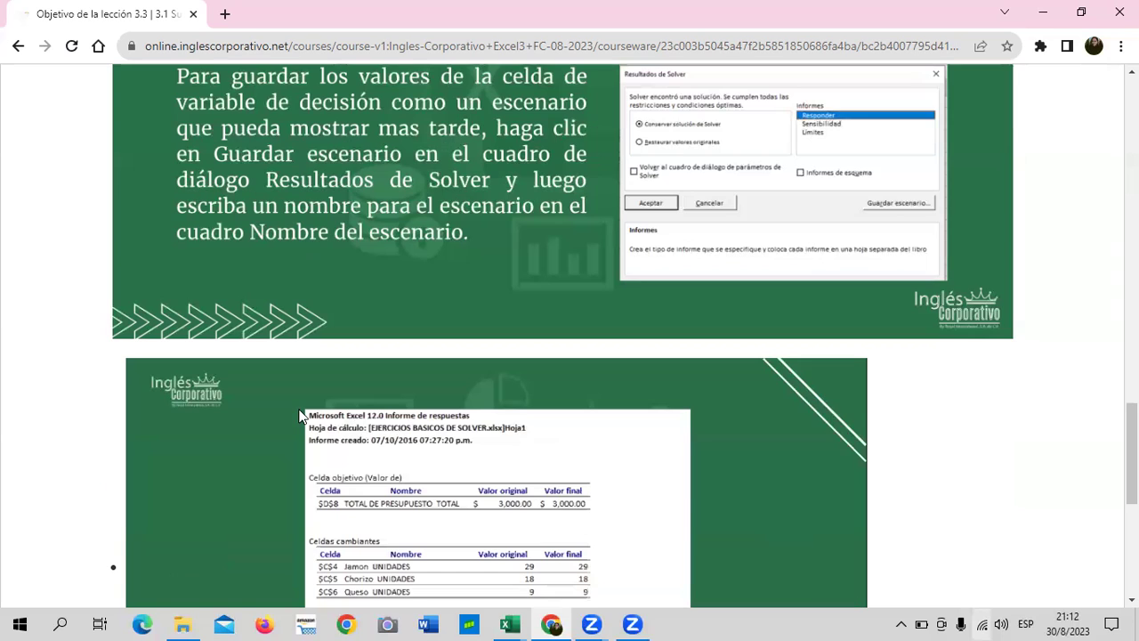
scroll(300, 416, down, 4)
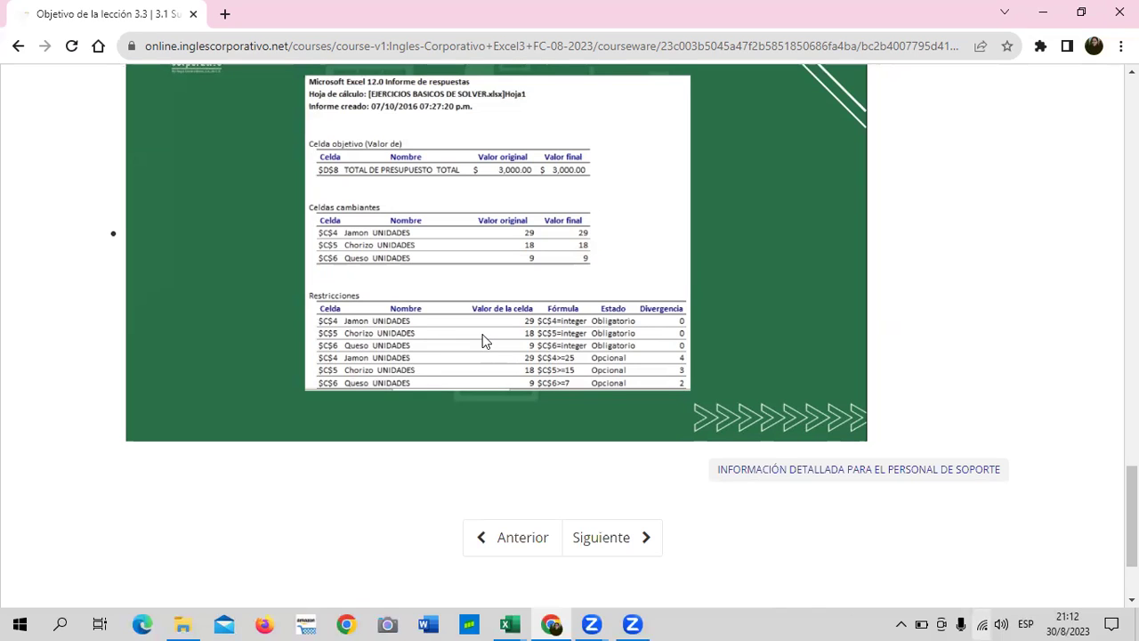
scroll(504, 328, up, 2)
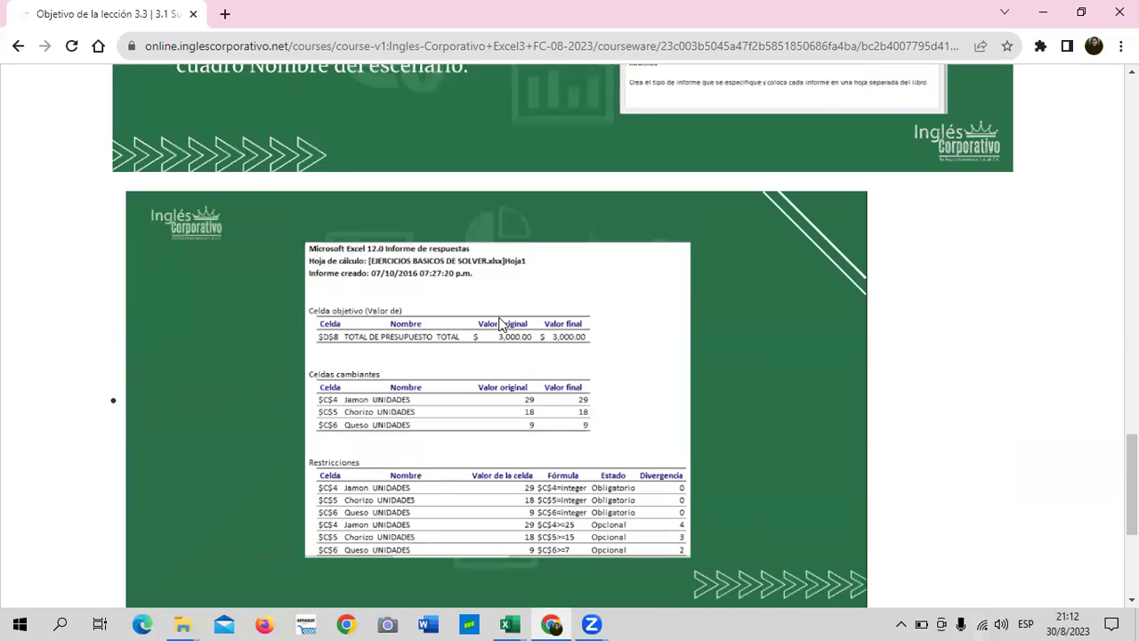
scroll(510, 325, down, 2)
Step: Advance to the next unit and play the Restricciones e Informes de Solver video
click(593, 537)
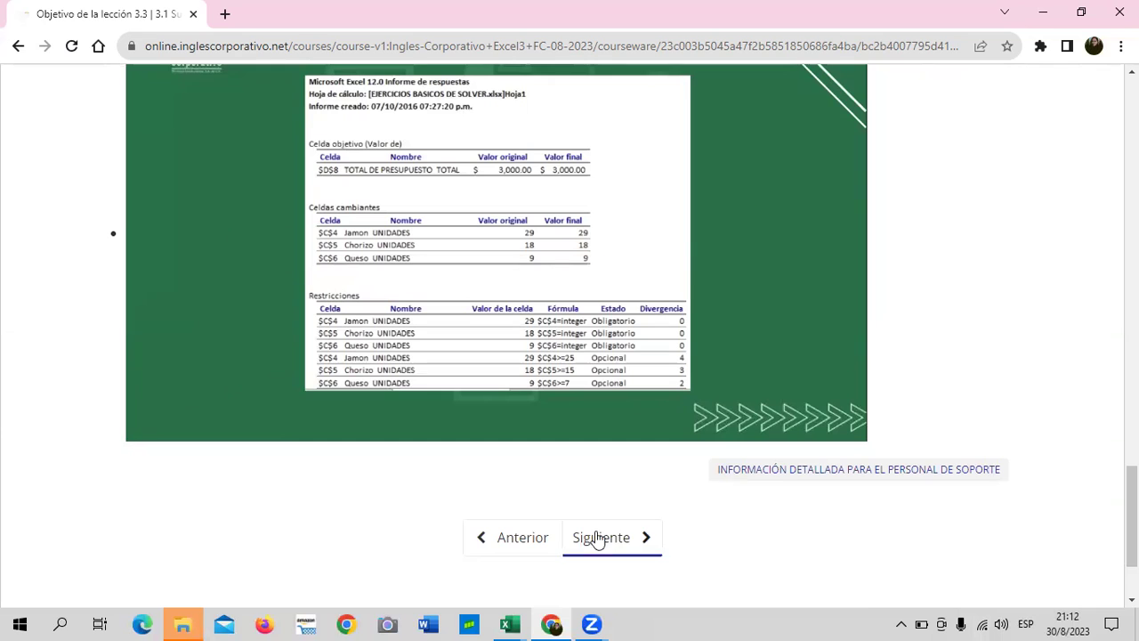
scroll(516, 327, down, 3)
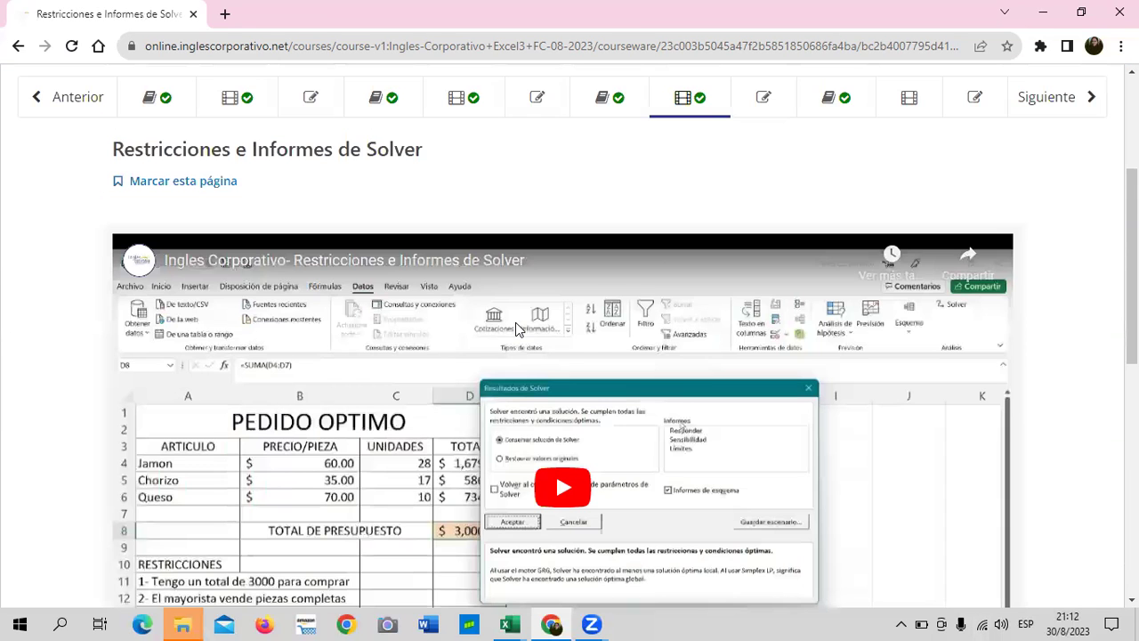
scroll(516, 322, down, 2)
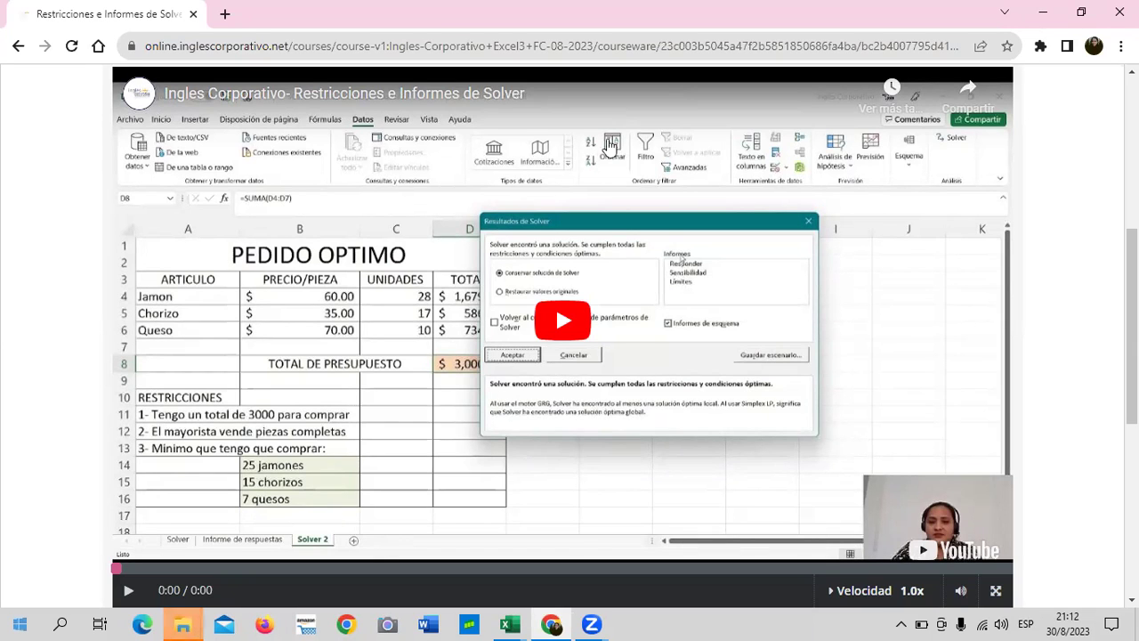
click(562, 321)
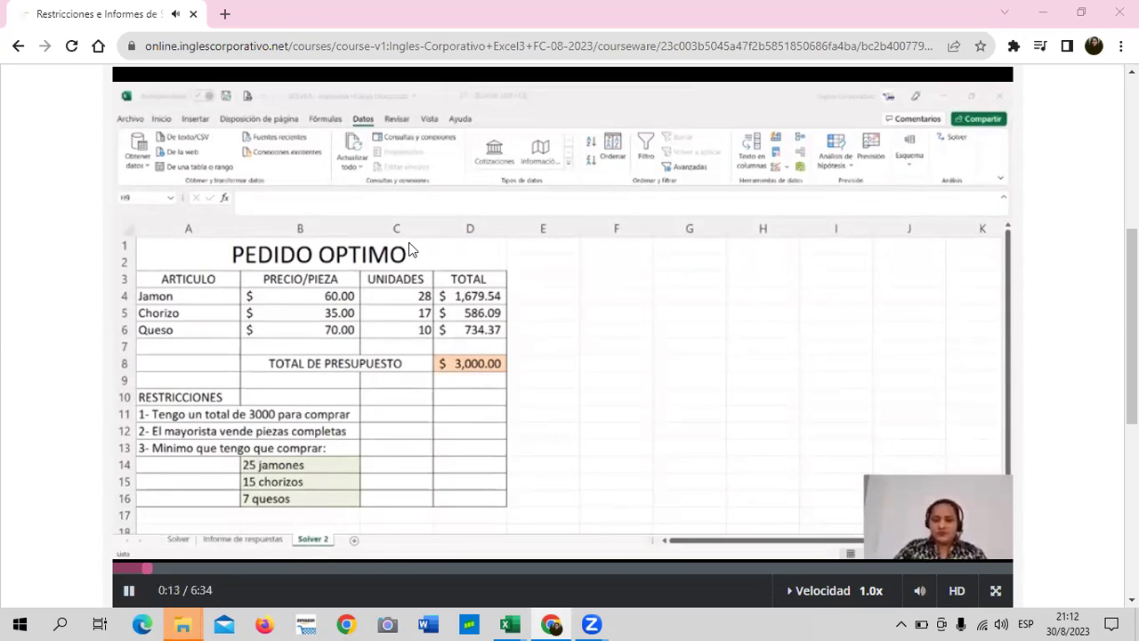
click(409, 249)
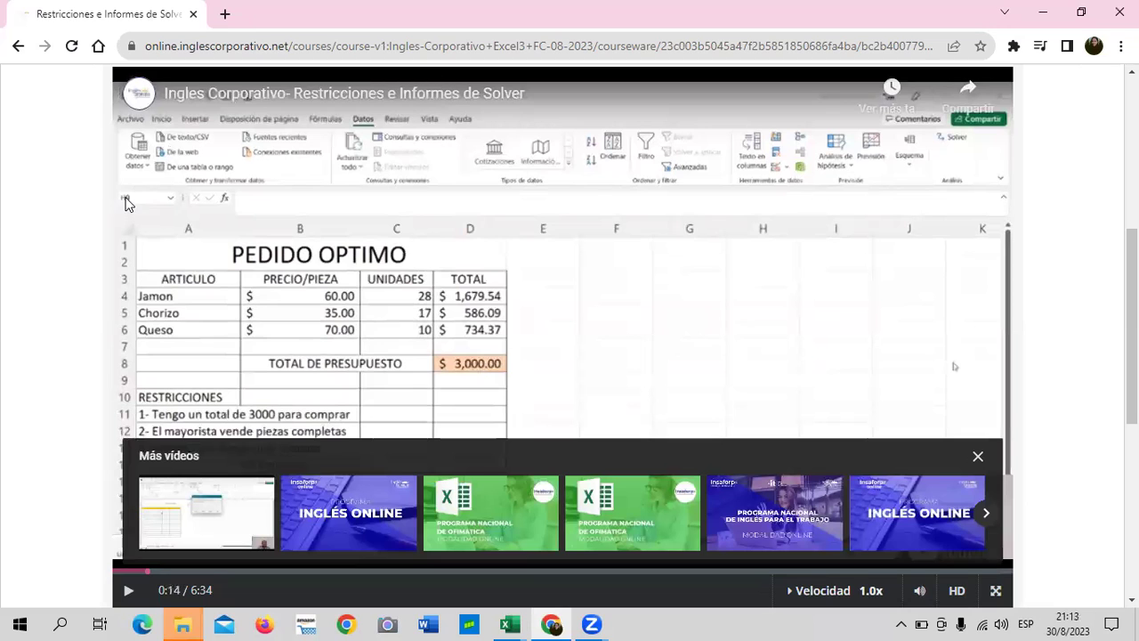
click(128, 592)
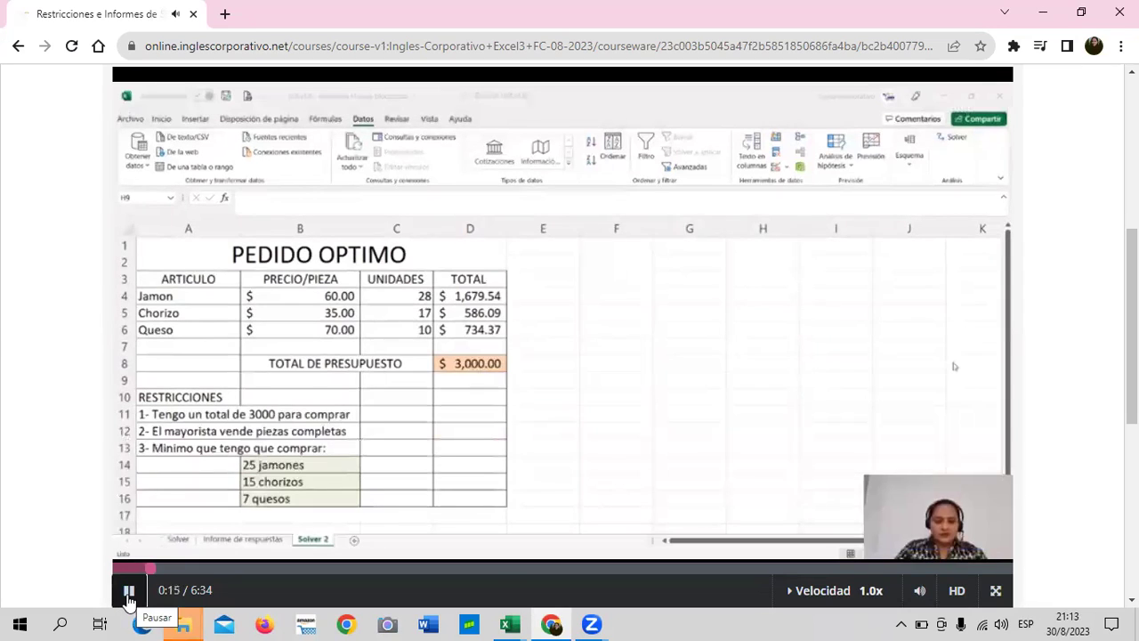
right_click(129, 599)
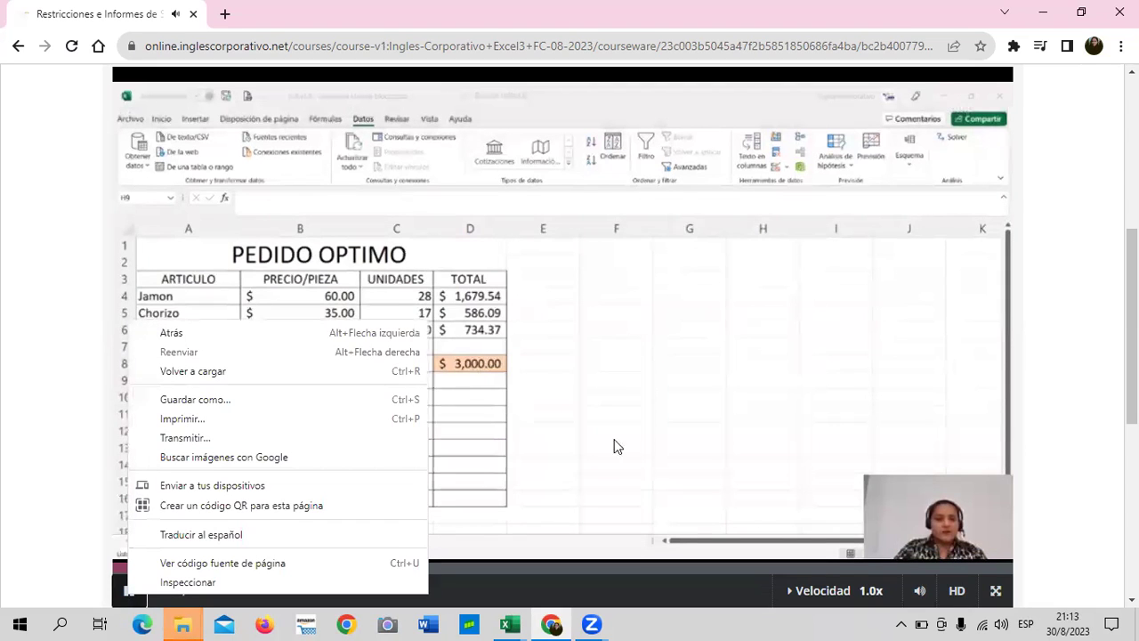
click(77, 392)
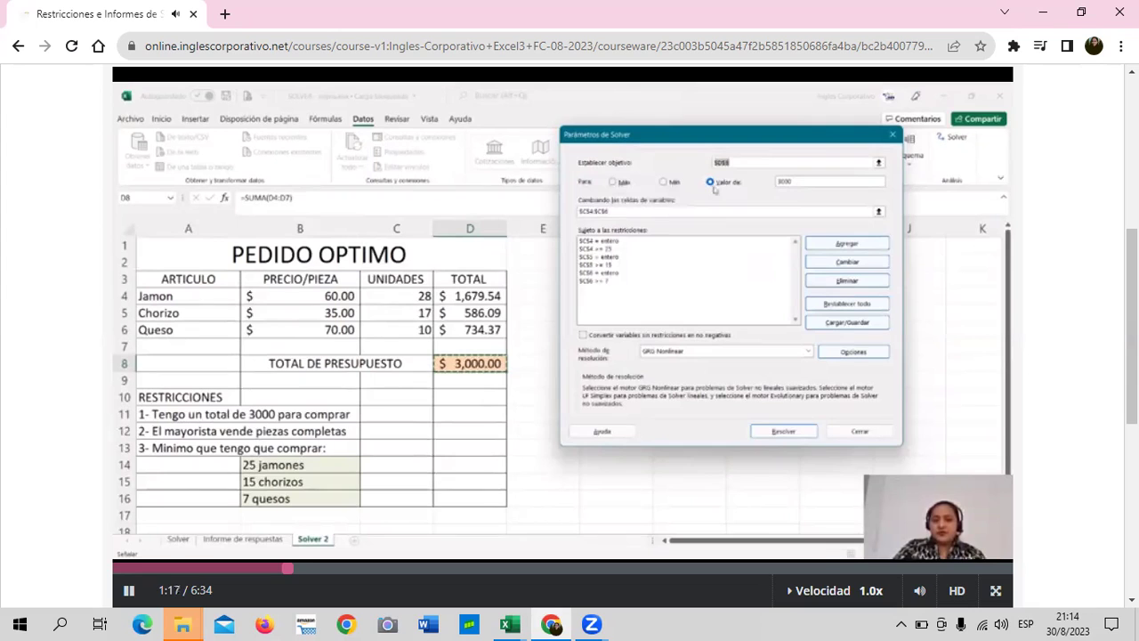
mouse_move(350, 336)
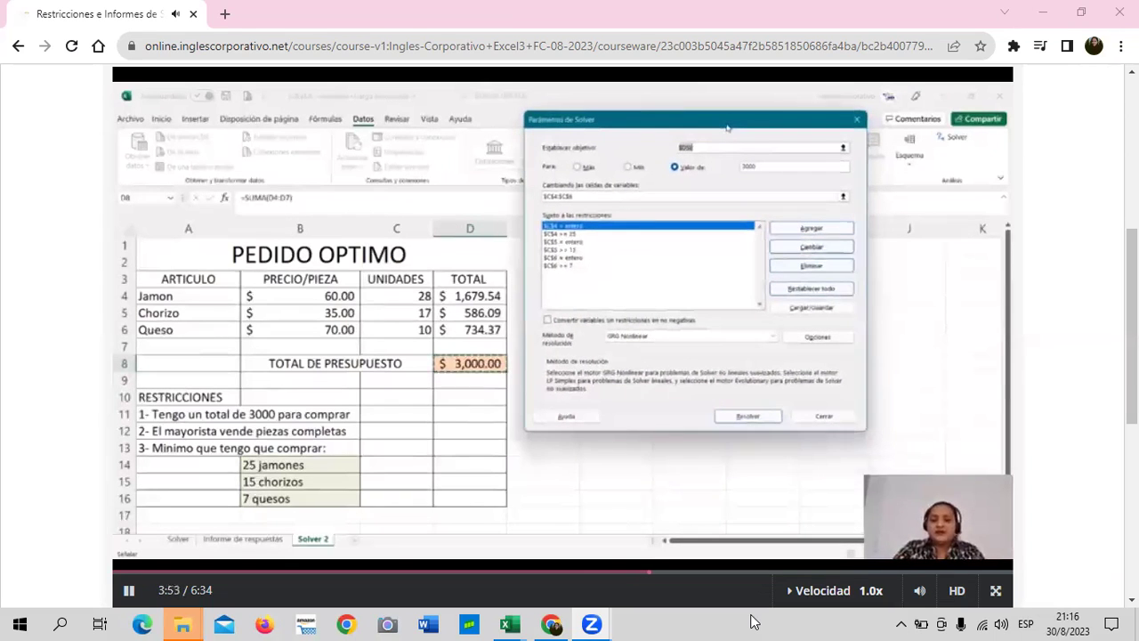
Step: Let the Solver video play to 6:33 of 6:34, ending on the suggested-videos screen
mouse_move(706, 246)
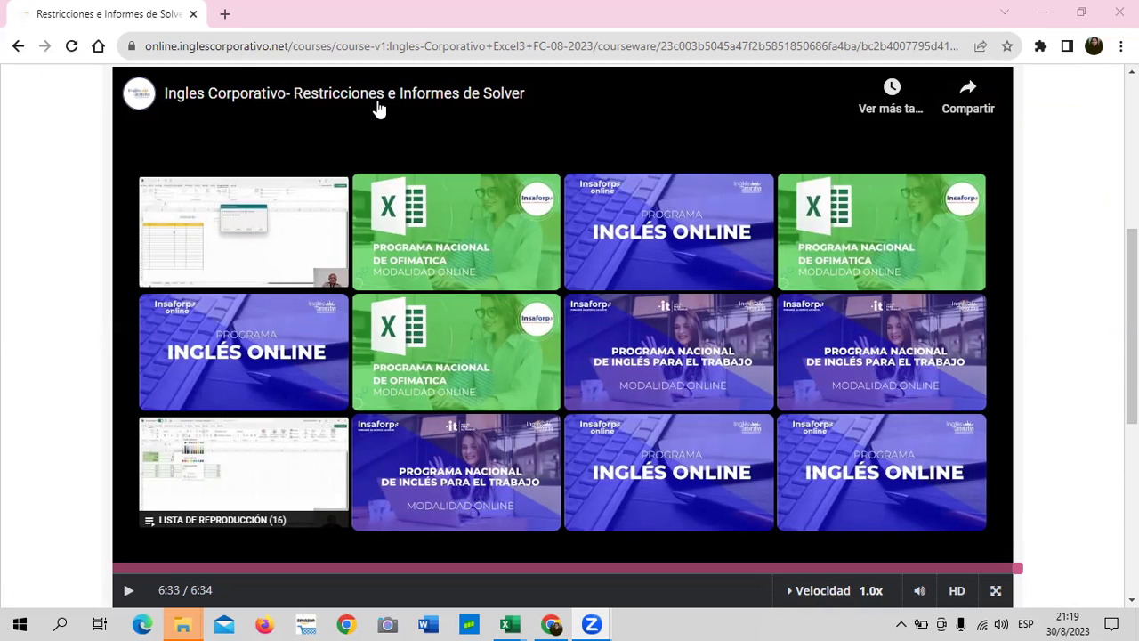
Step: Switch from the course video back to the Restricciones_e_Informes_de_Solver workbook window
scroll(521, 471, down, 1)
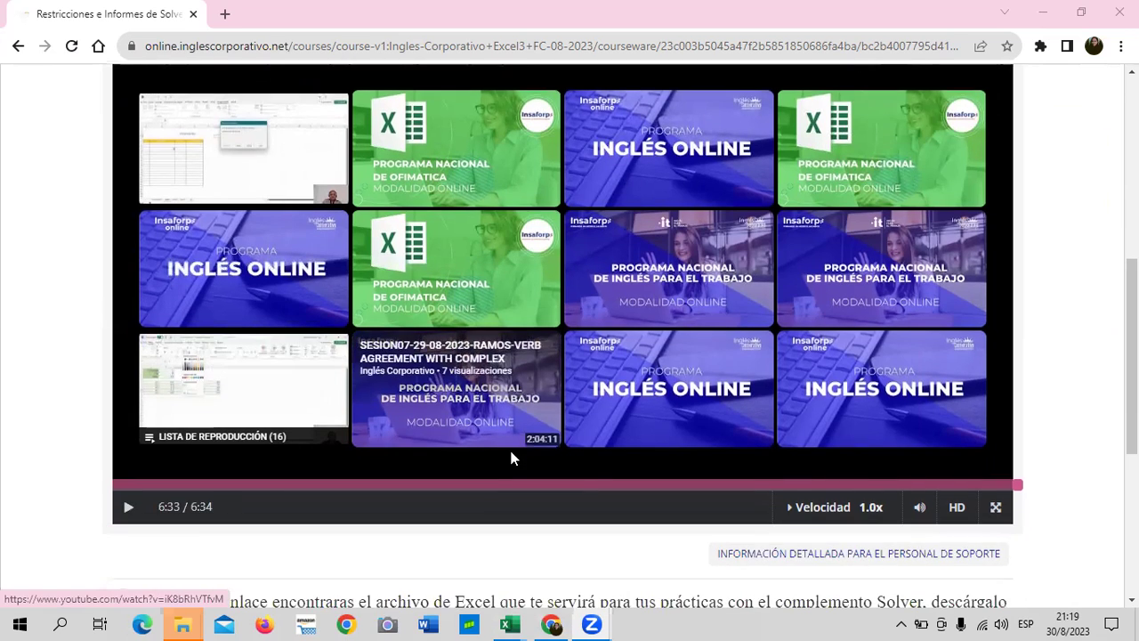
scroll(511, 457, up, 1)
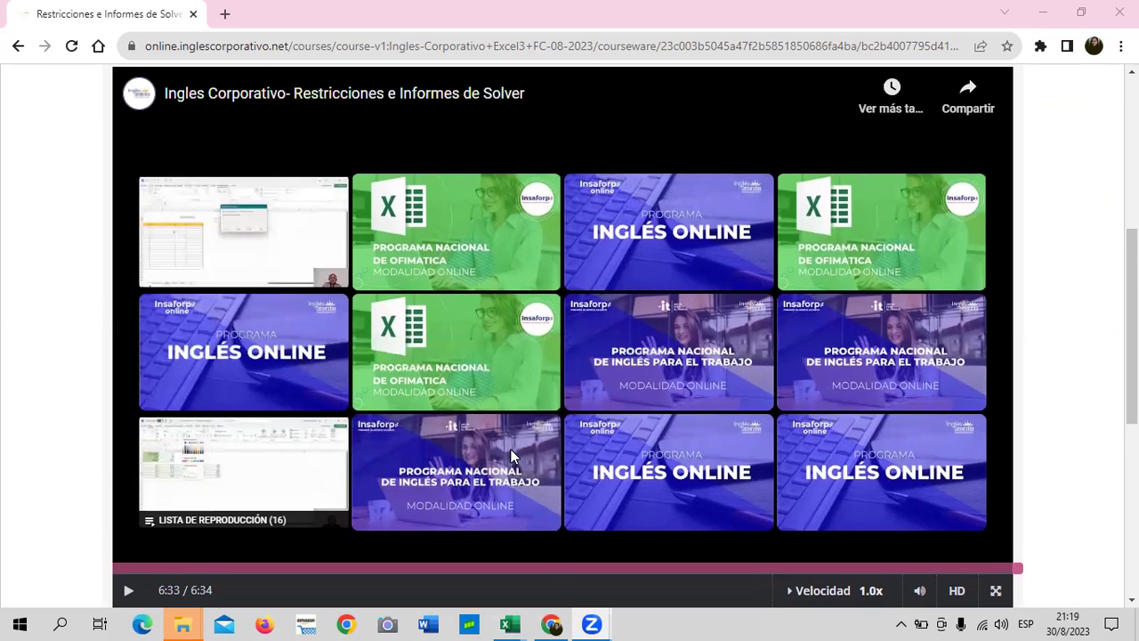
mouse_move(503, 621)
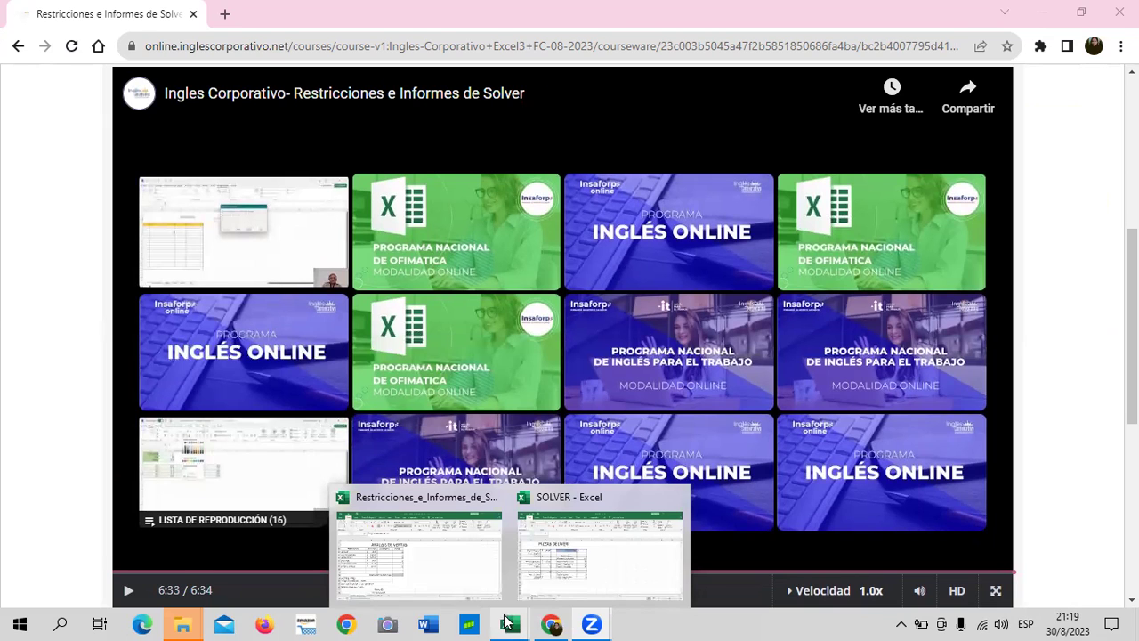
click(437, 567)
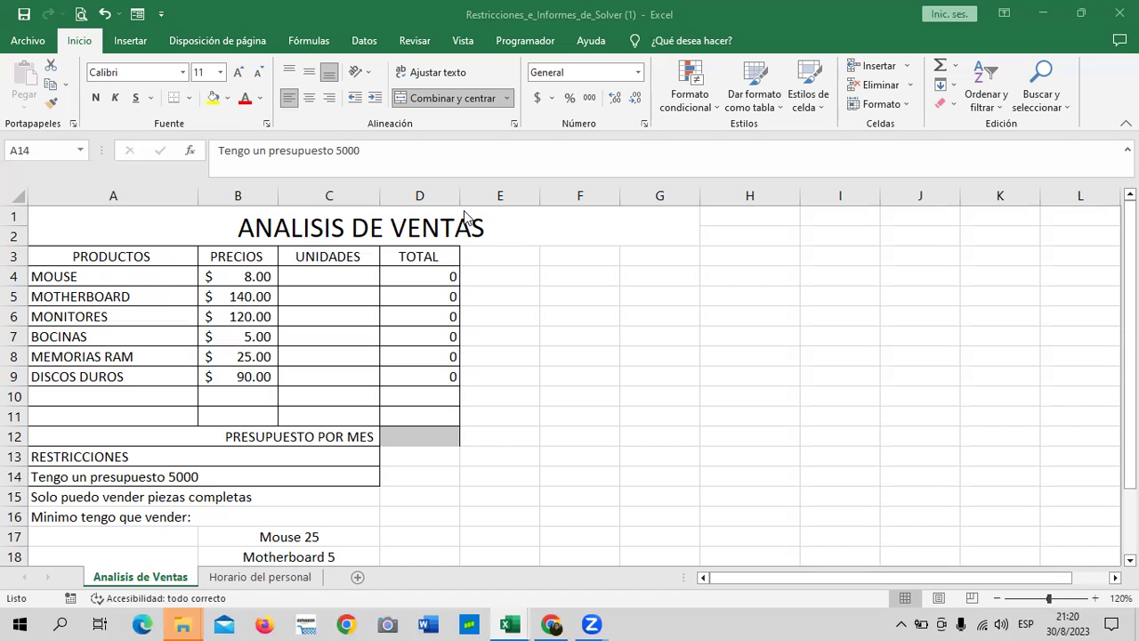
click(440, 276)
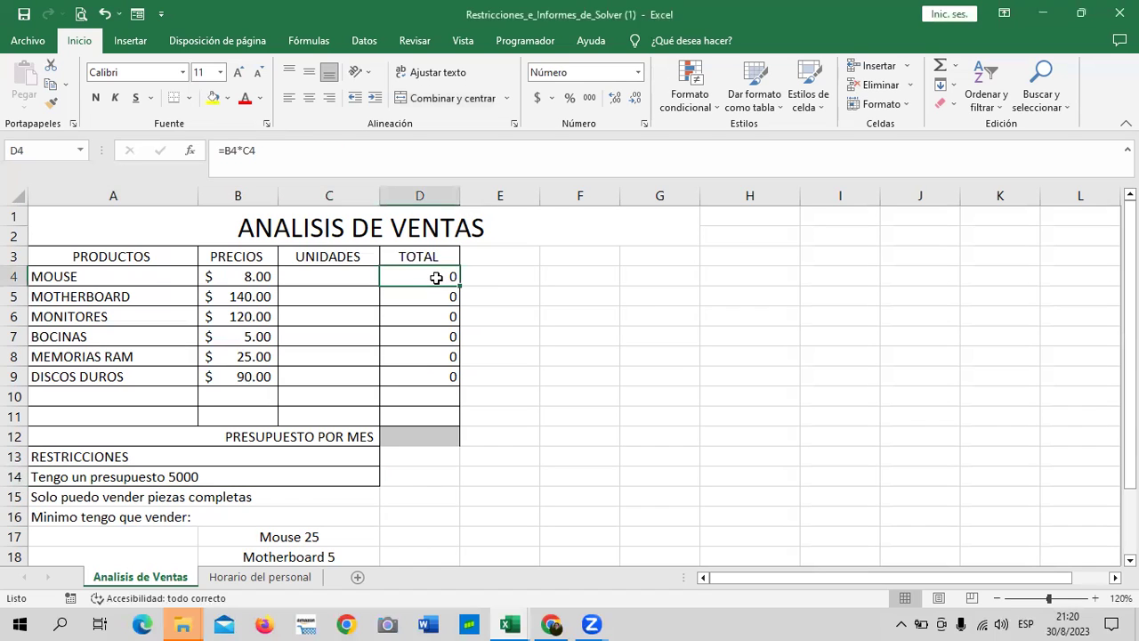
click(426, 301)
click(418, 374)
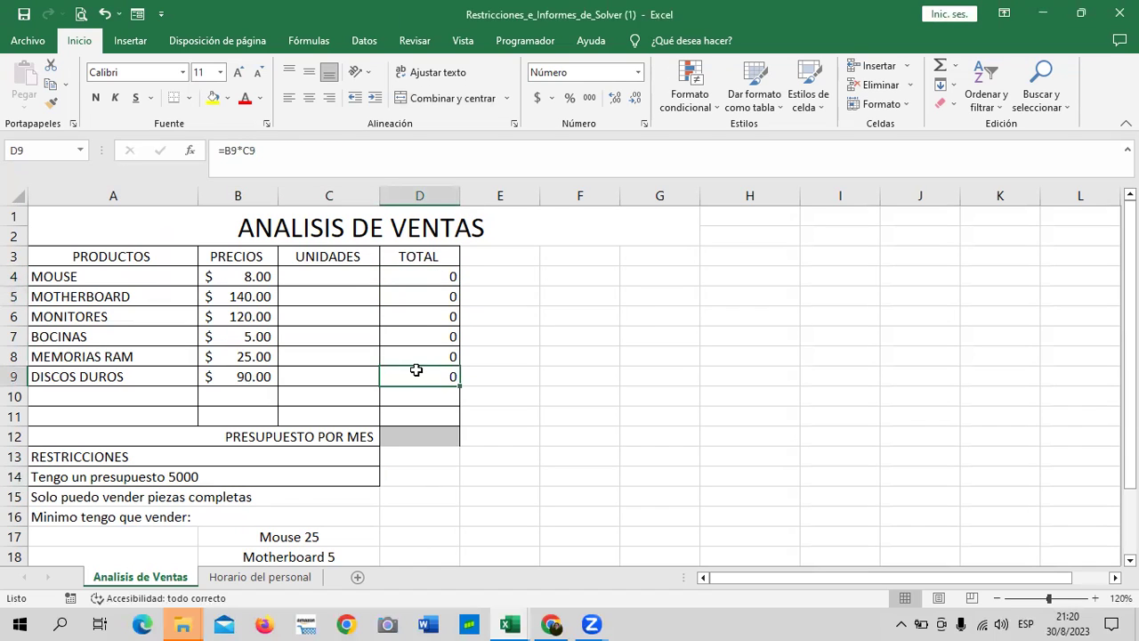
click(408, 436)
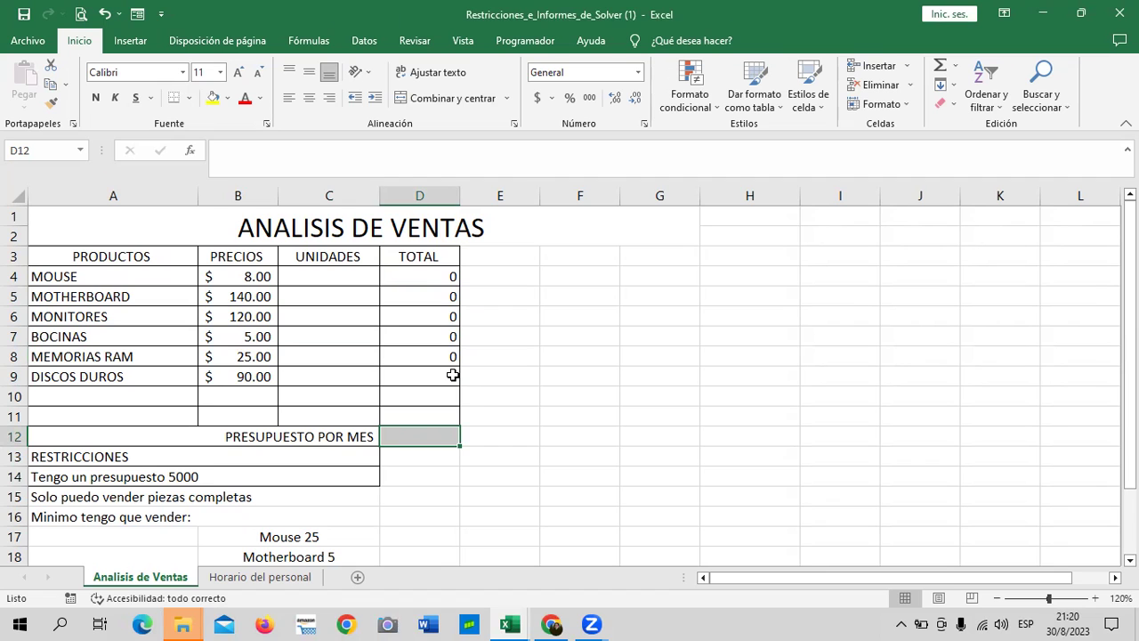
scroll(364, 365, down, 4)
scroll(361, 366, up, 3)
scroll(361, 365, down, 1)
scroll(360, 365, up, 2)
scroll(215, 280, down, 1)
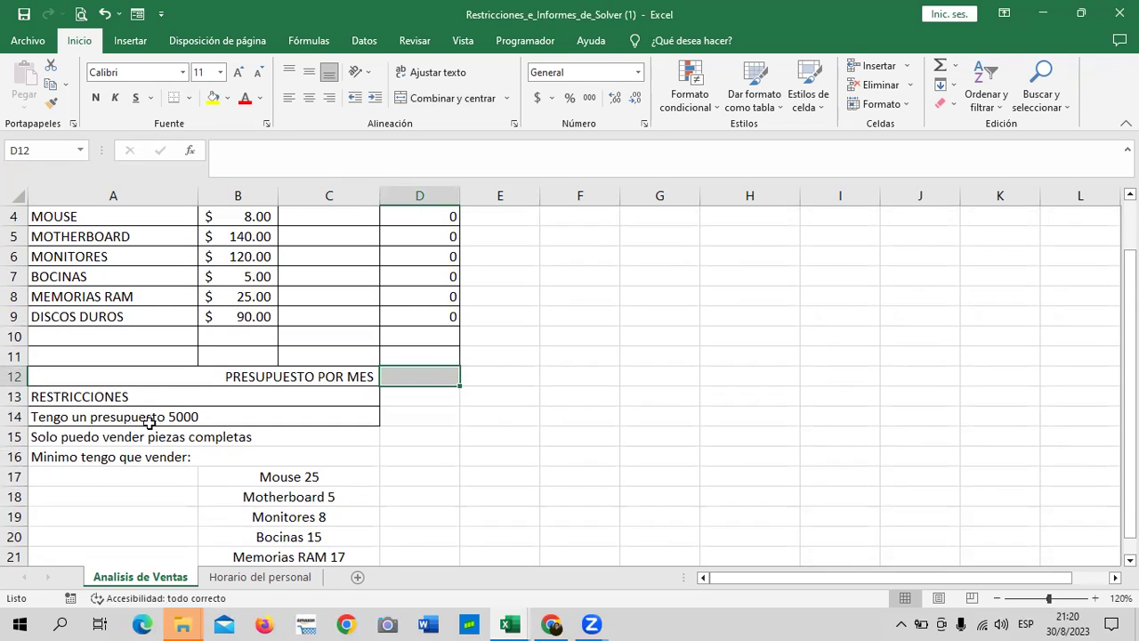
click(180, 416)
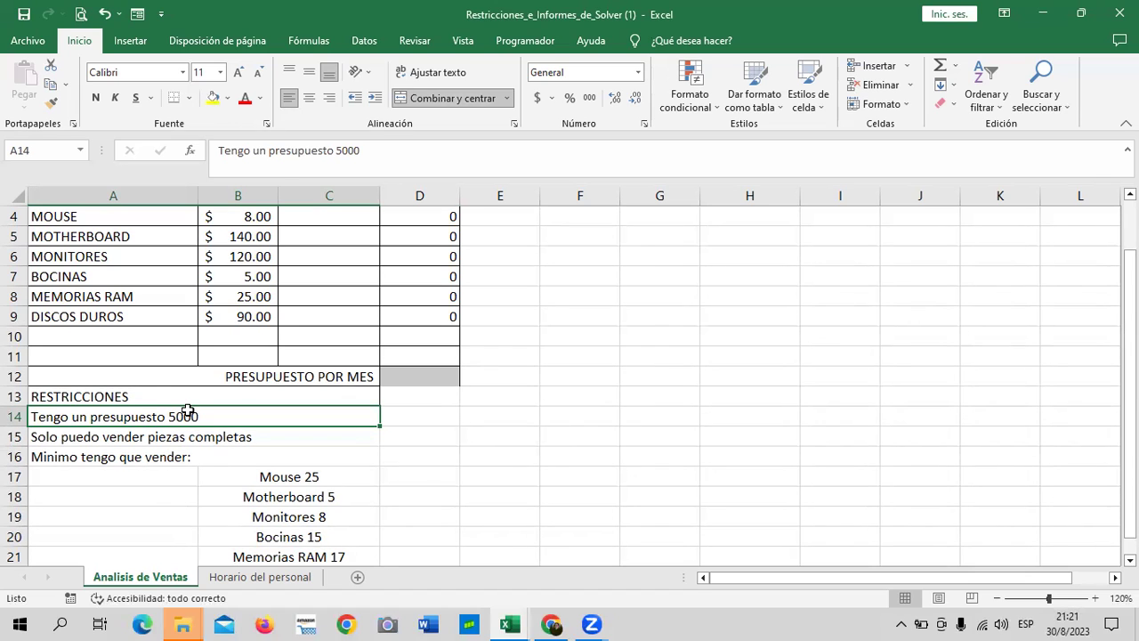
scroll(232, 457, down, 1)
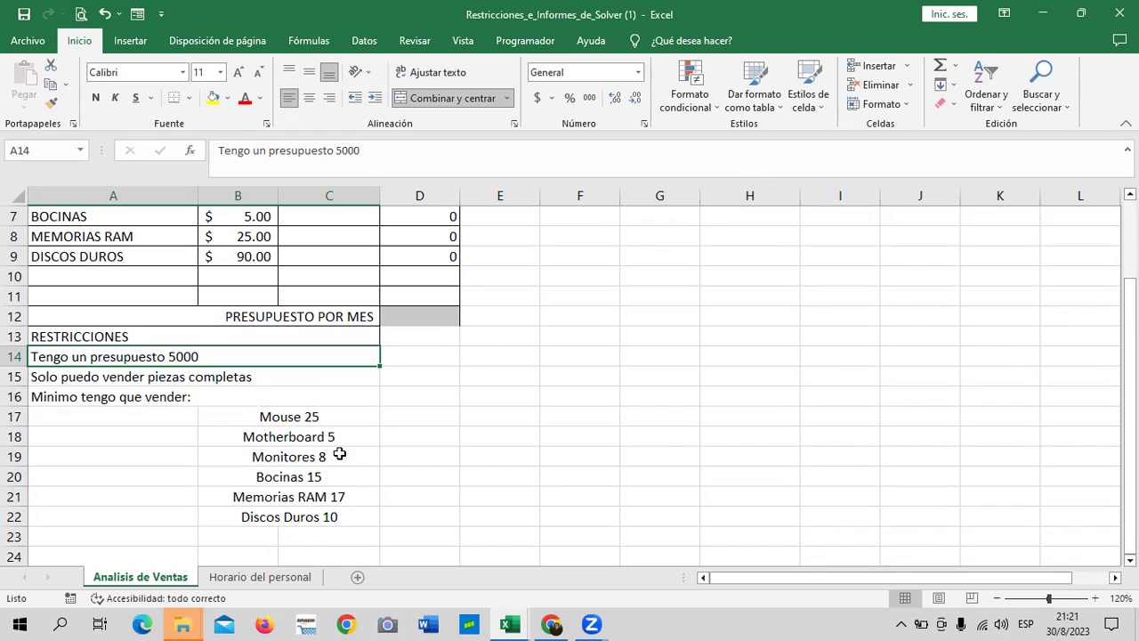
drag(310, 413, 323, 516)
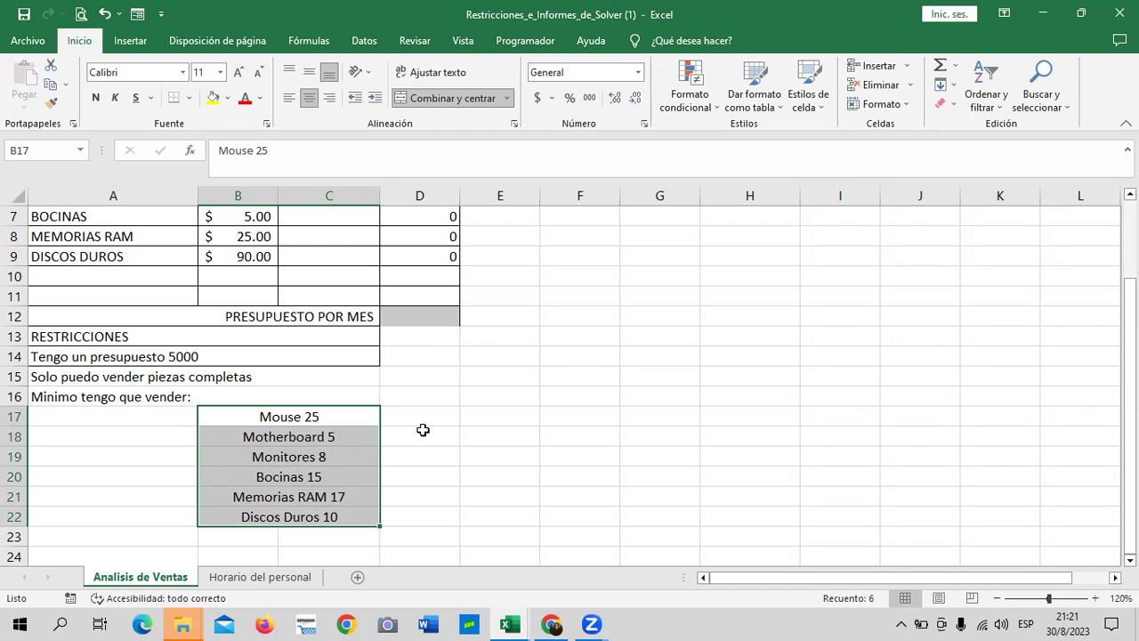
click(452, 413)
click(153, 397)
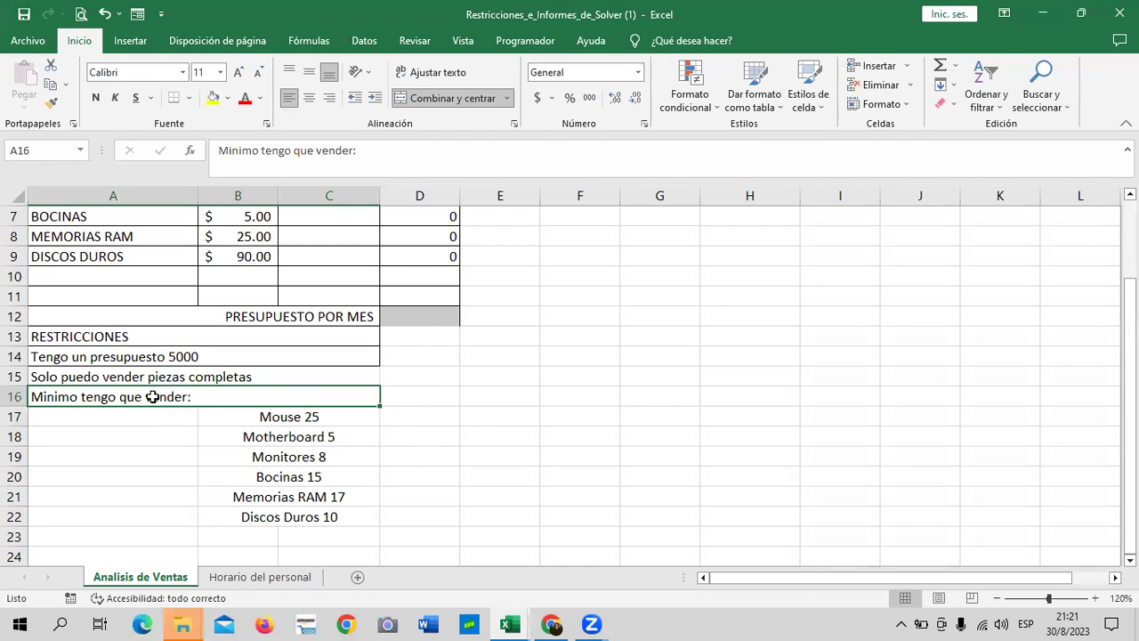
click(267, 418)
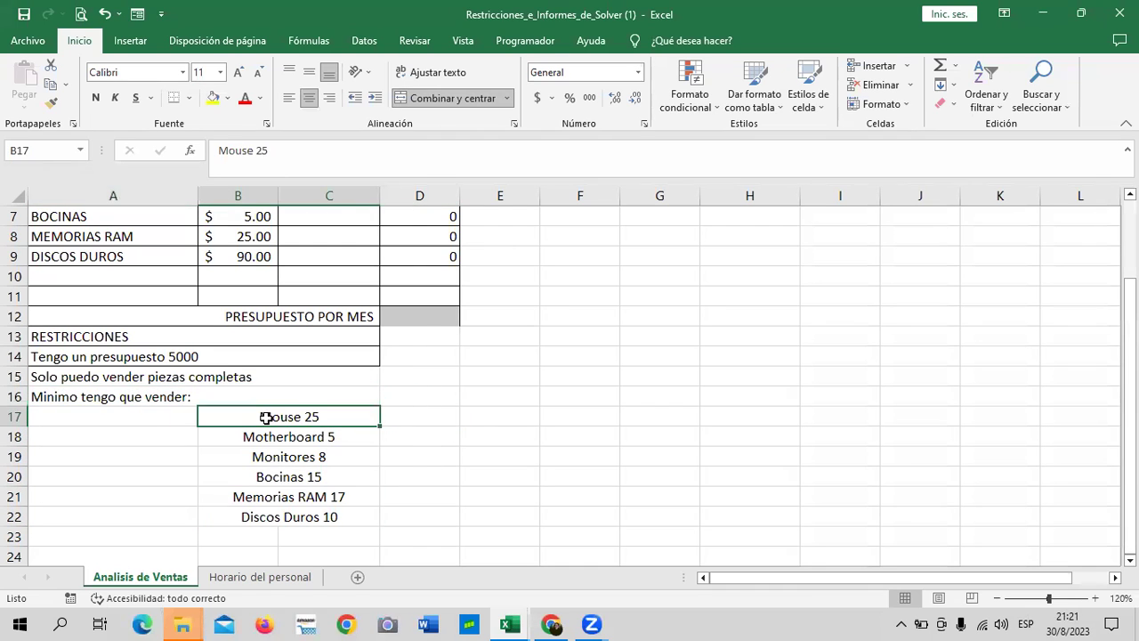
click(223, 434)
click(216, 458)
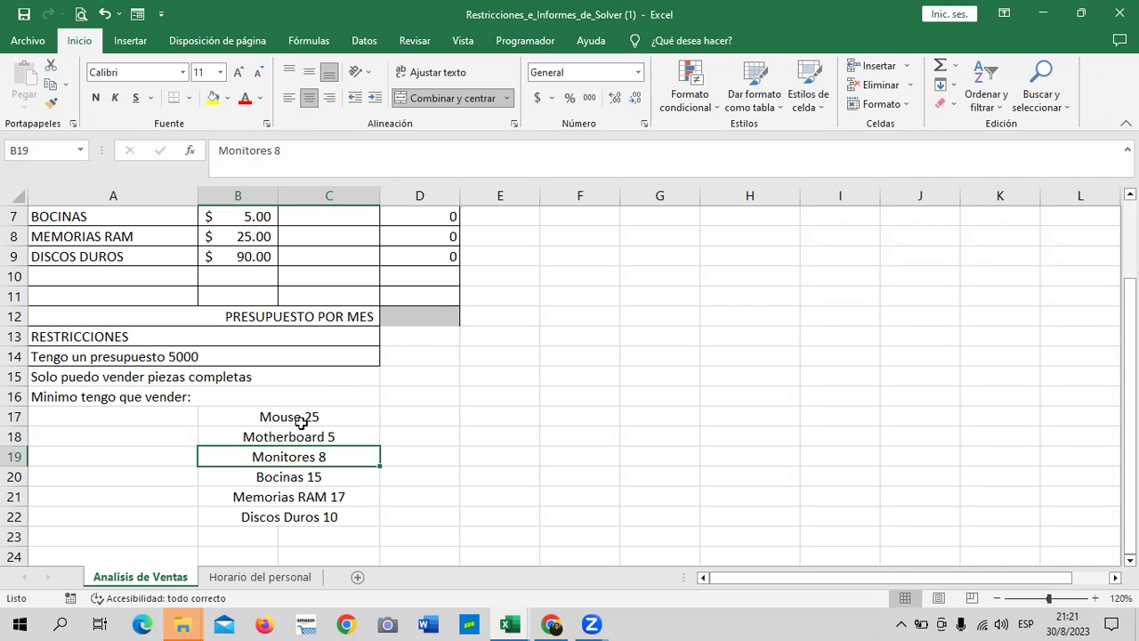
scroll(308, 455, up, 1)
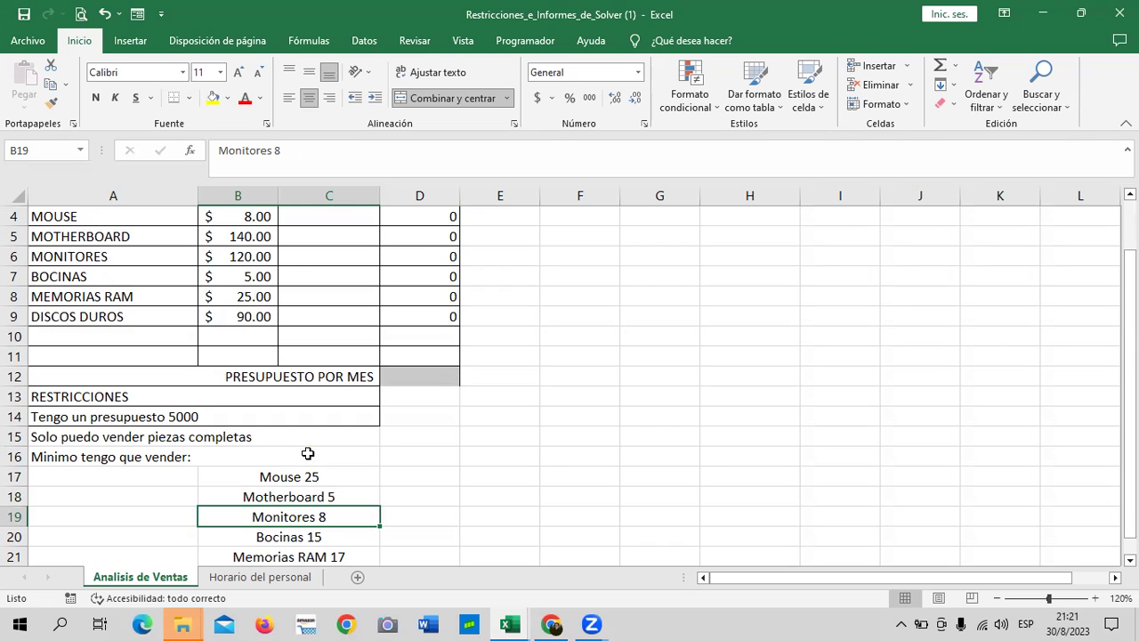
scroll(308, 455, up, 1)
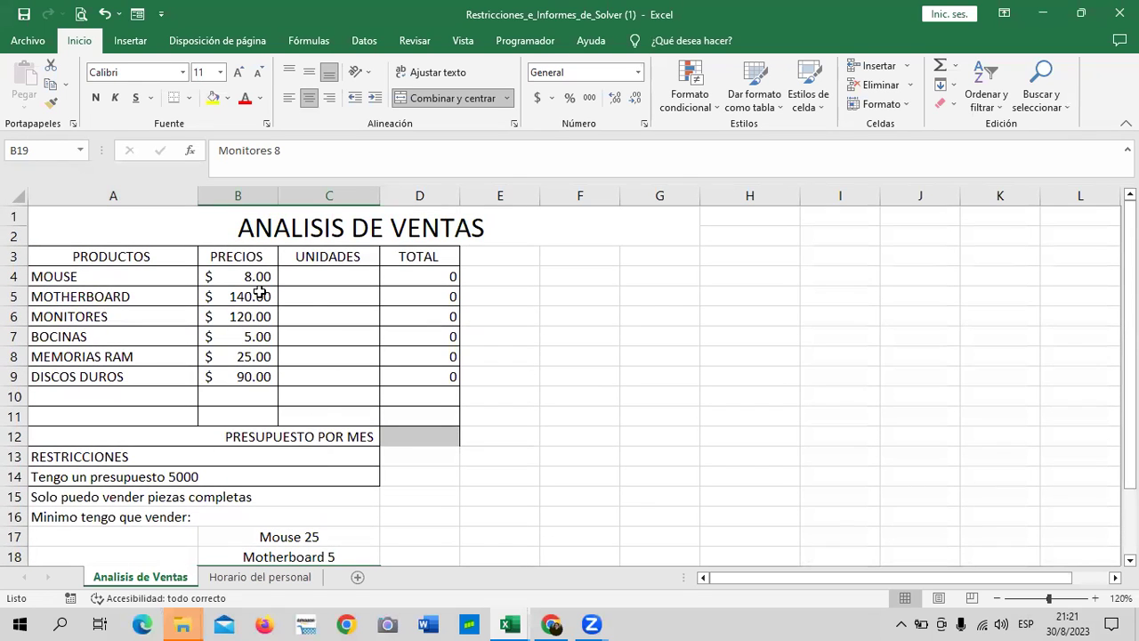
click(129, 281)
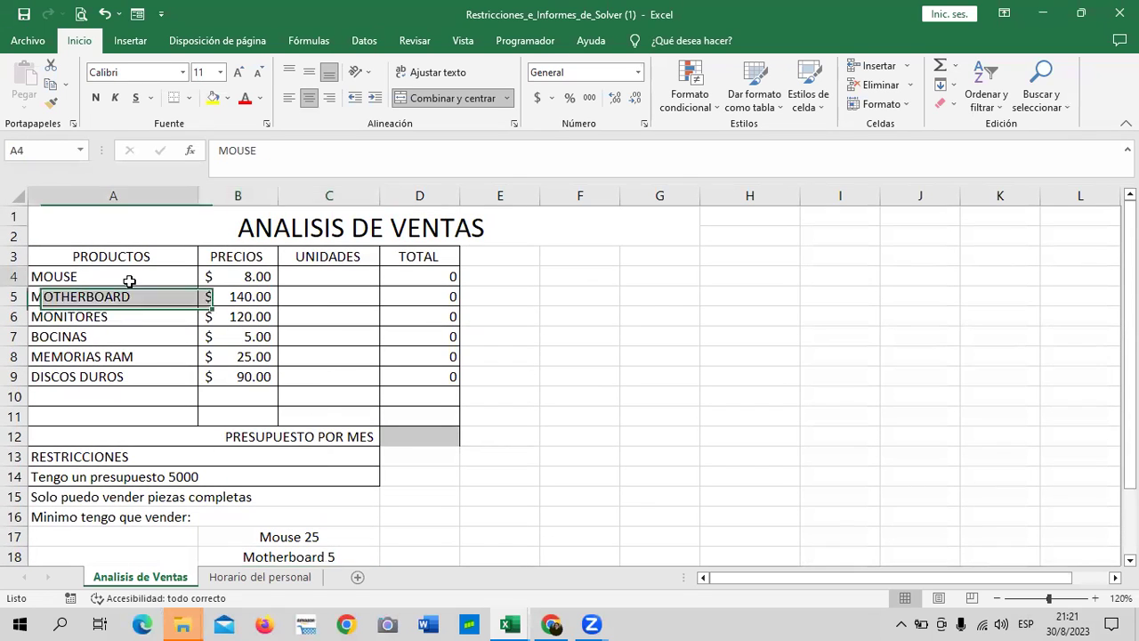
click(239, 277)
drag(344, 276, 346, 378)
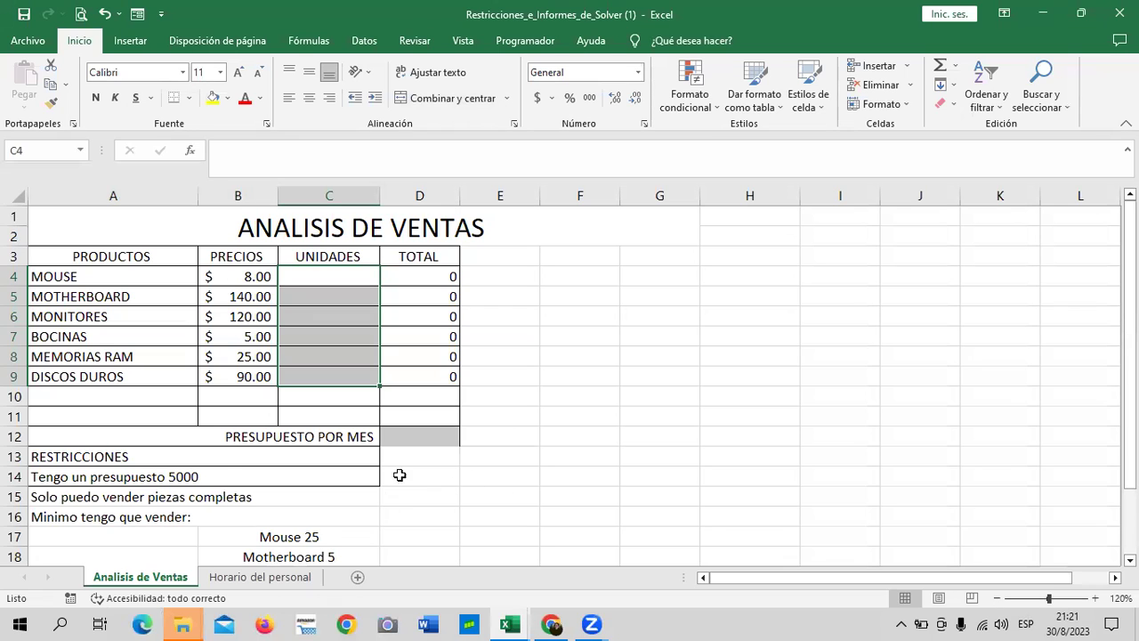
click(259, 481)
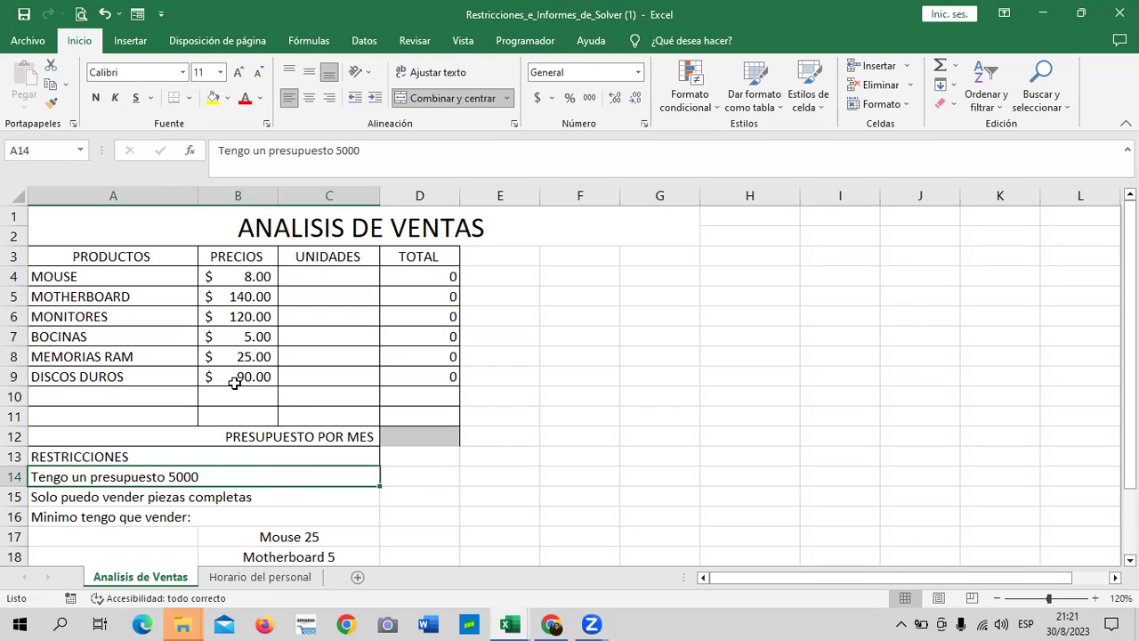
click(428, 277)
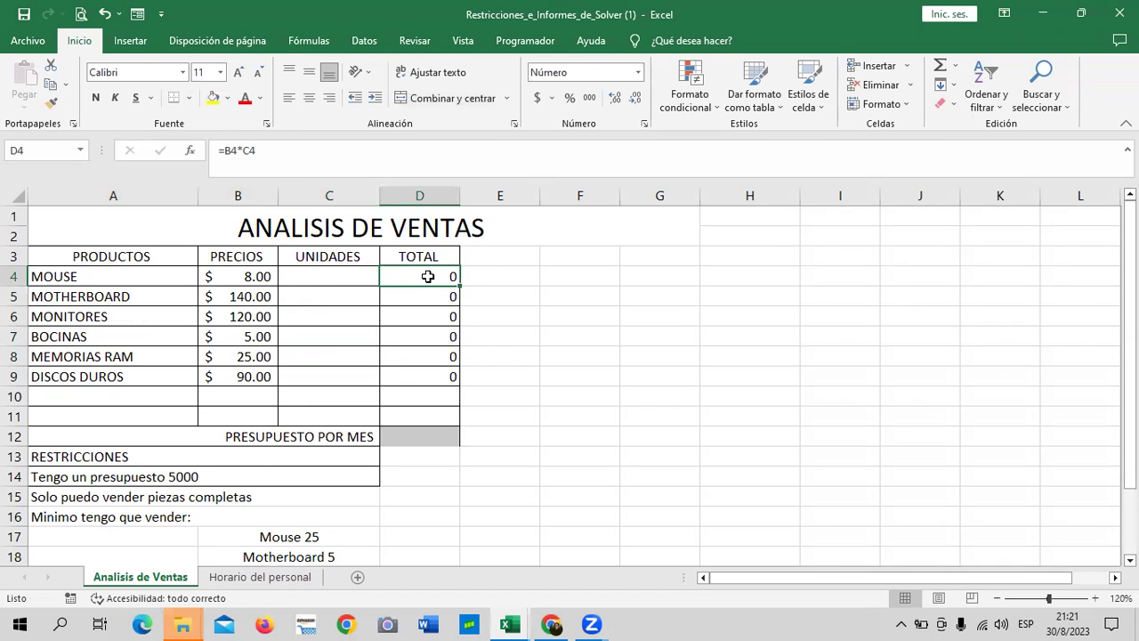
key(Down)
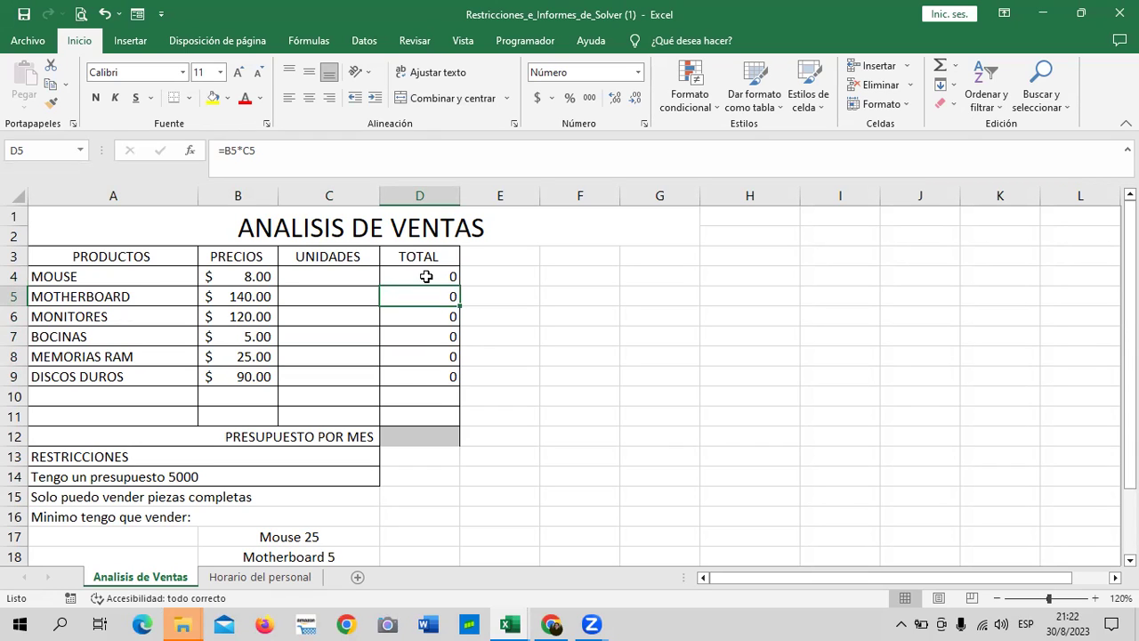
key(Down)
key(Down)
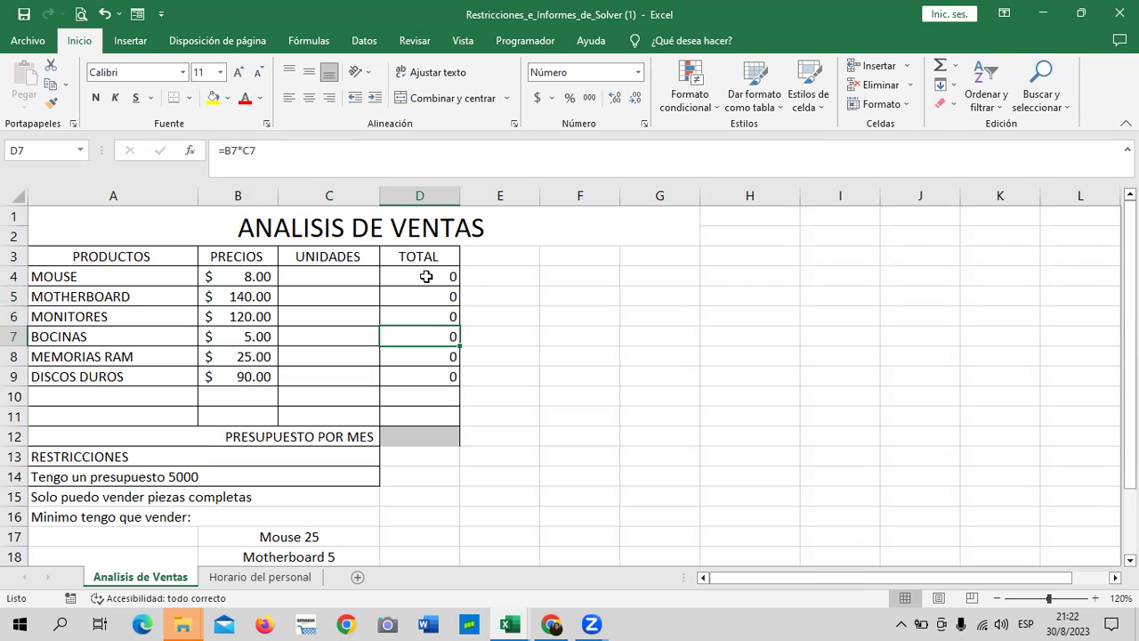
key(Down)
key(Down)
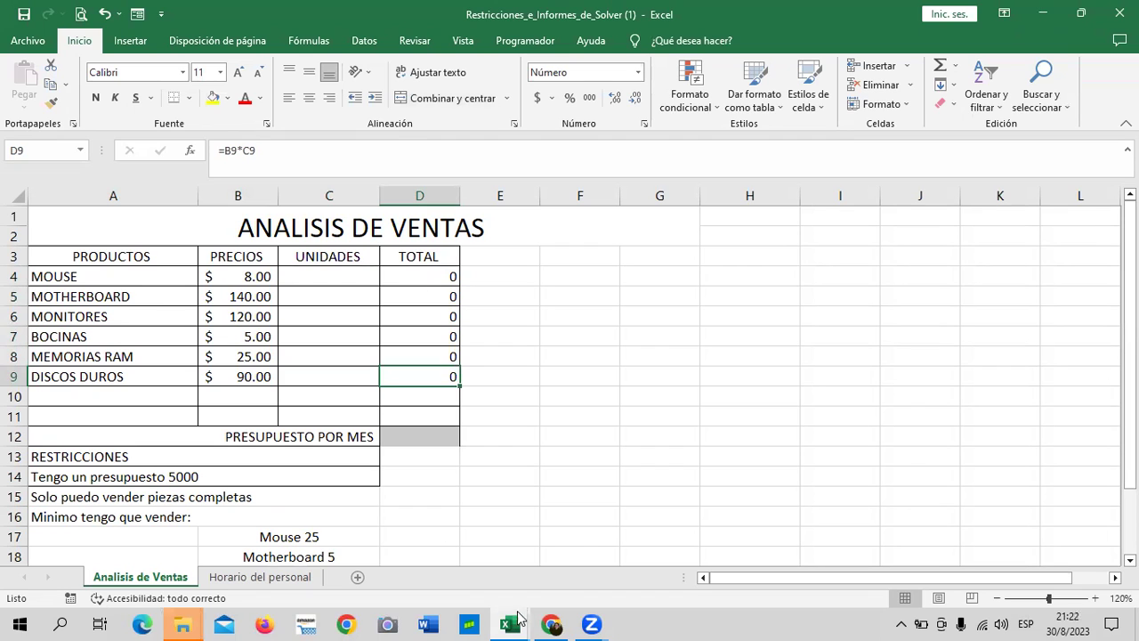
mouse_move(524, 622)
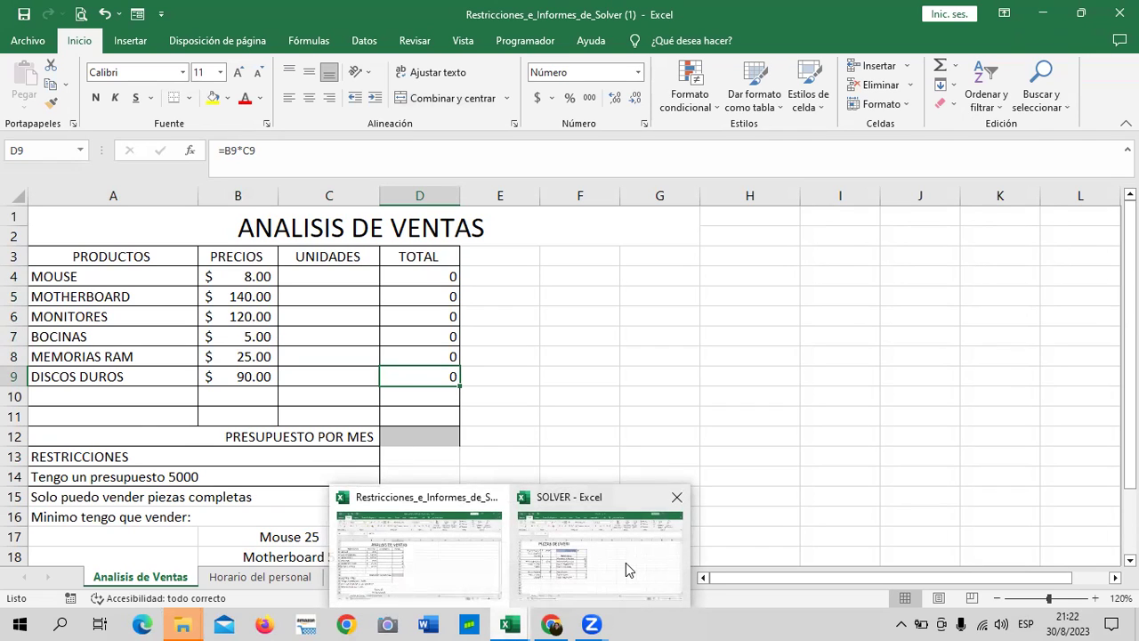
click(570, 401)
click(428, 437)
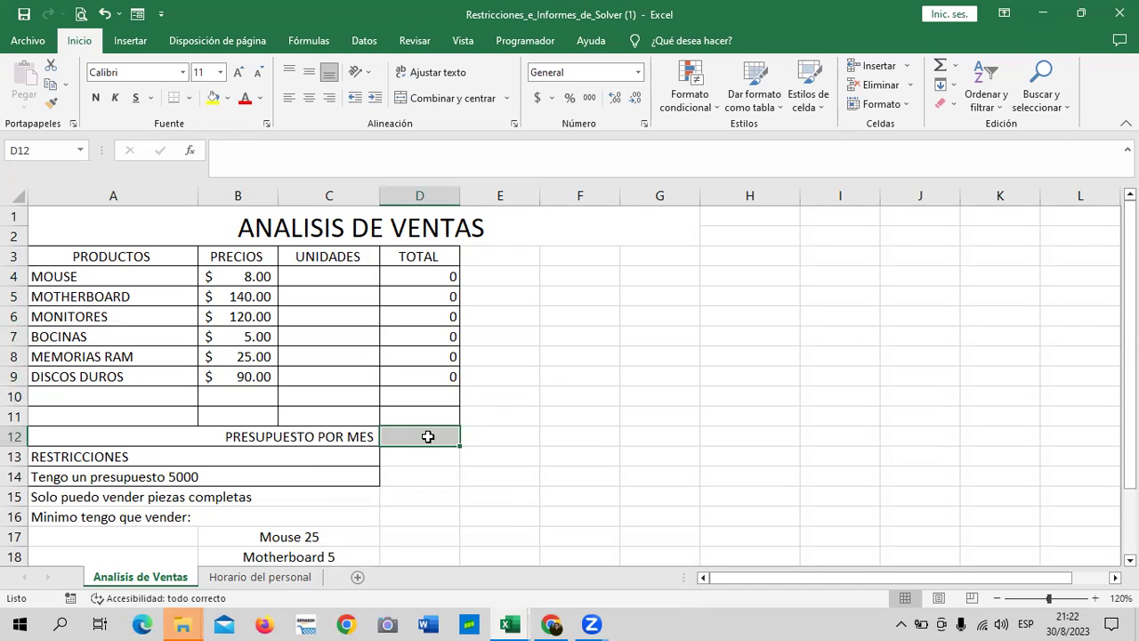
Step: Enter =SUMA(D4:D9) in D12 to total the TOTAL column
text(=SUMA)
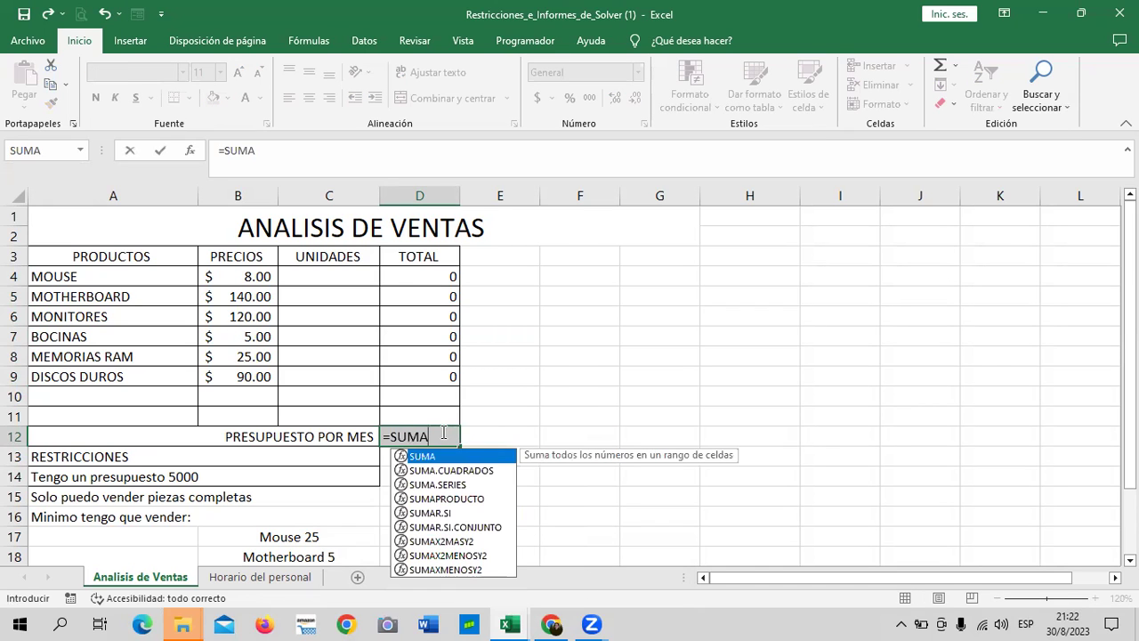
double_click(499, 456)
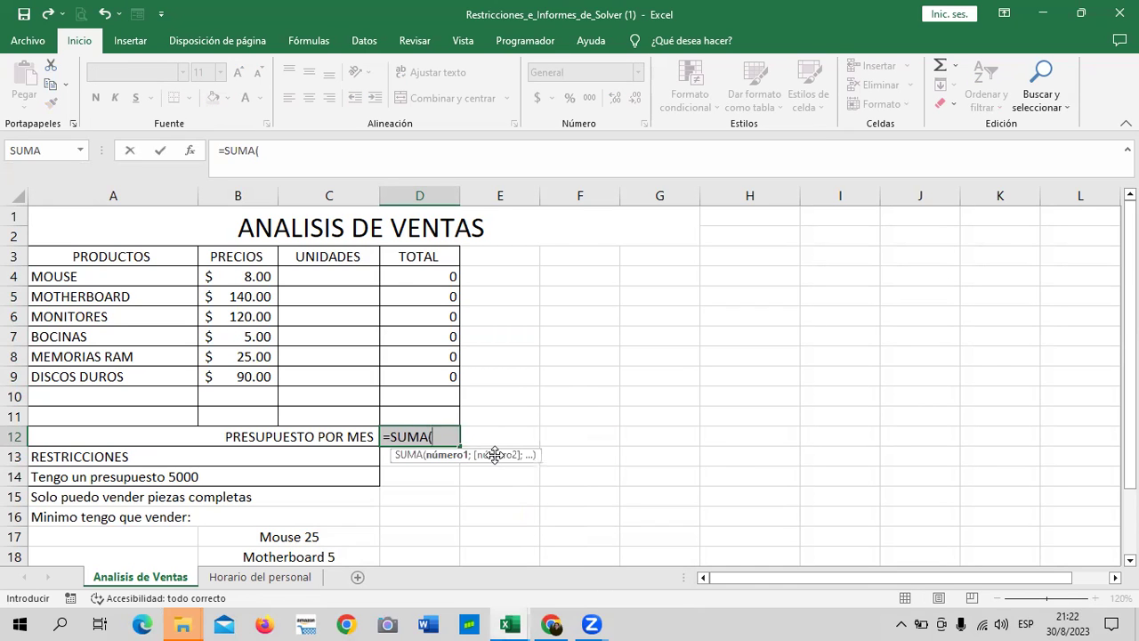
drag(437, 274, 448, 376)
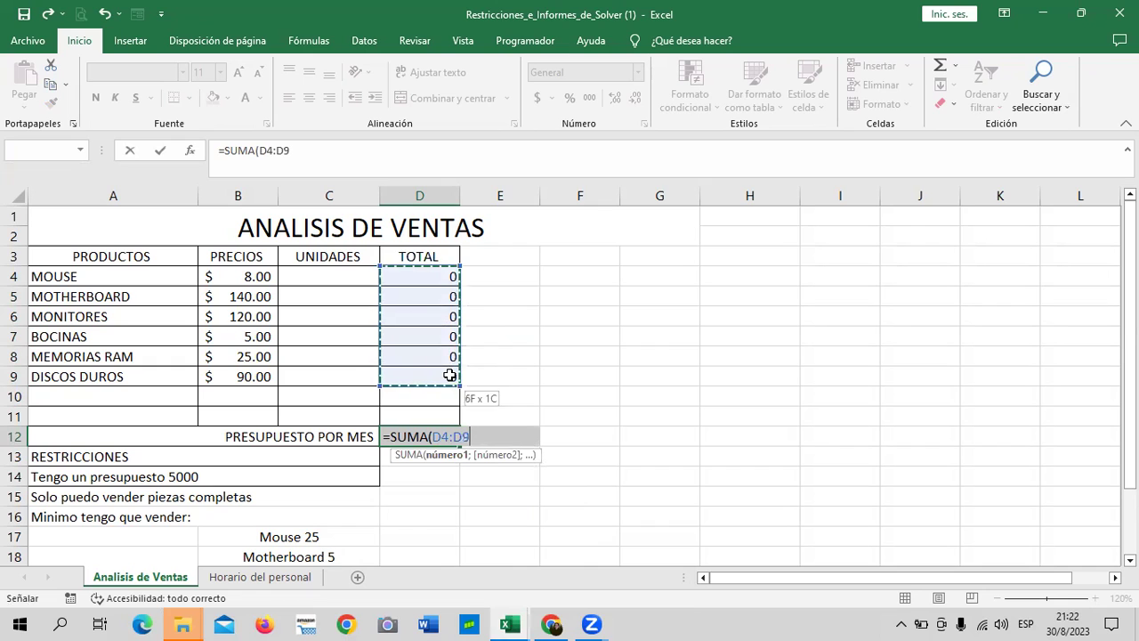
text())
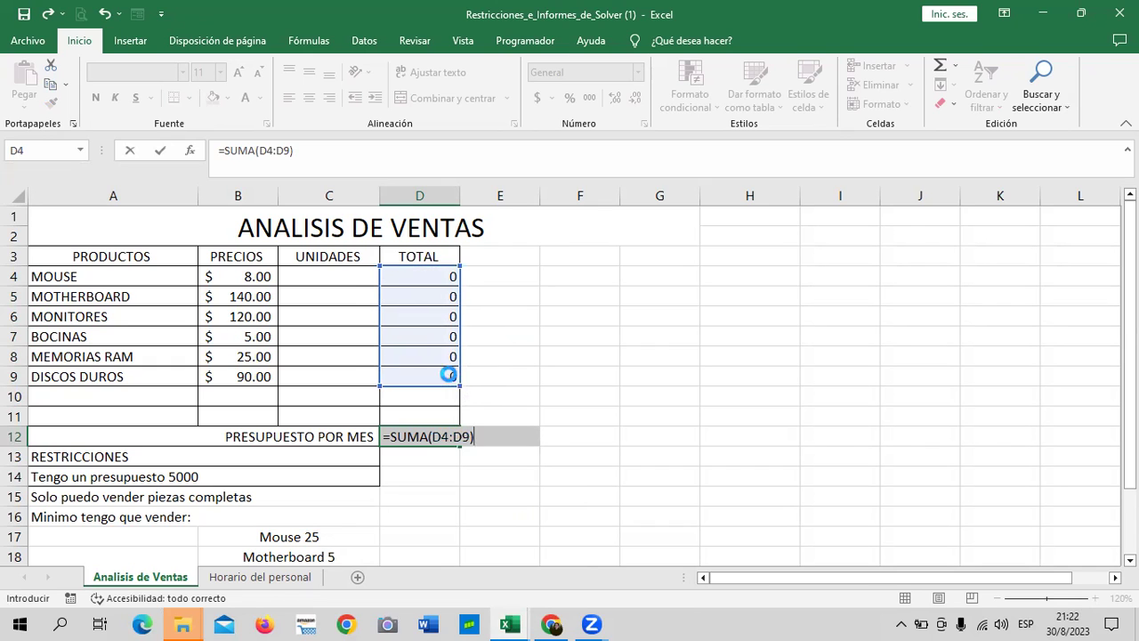
key(Return)
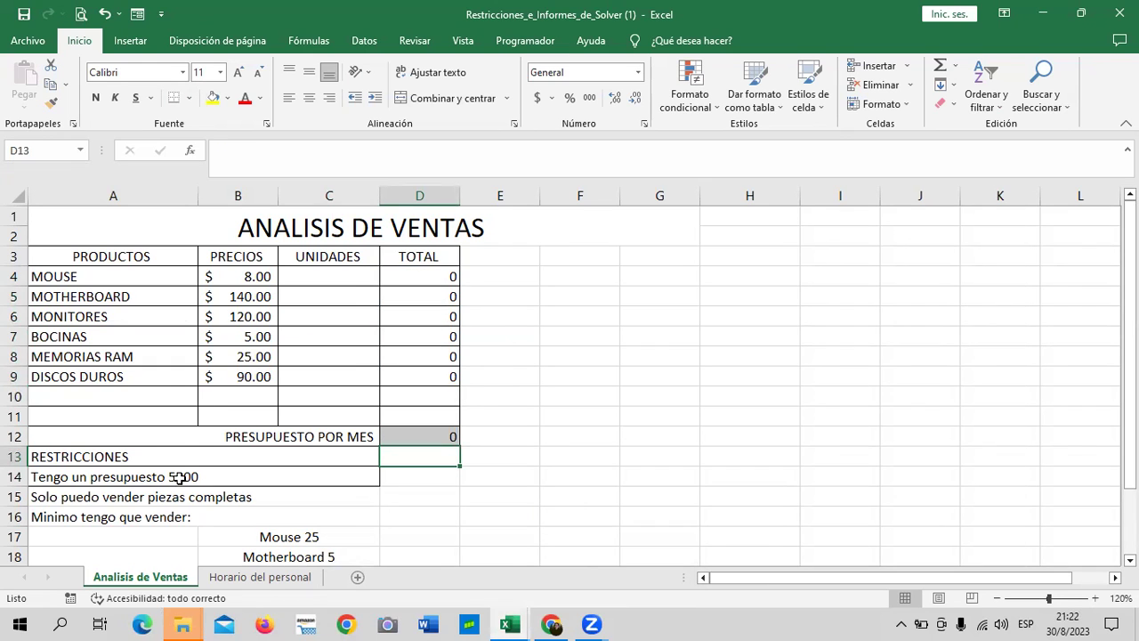
Step: Review the 5000 budget restriction note, then reselect D12 and go to Datos
click(180, 478)
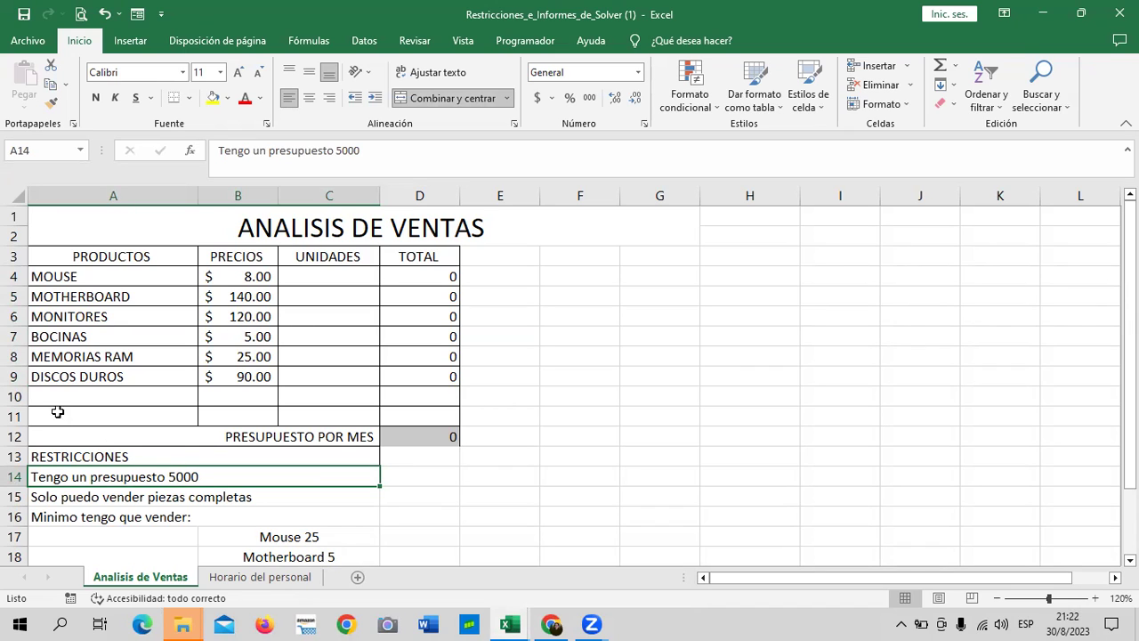
click(423, 433)
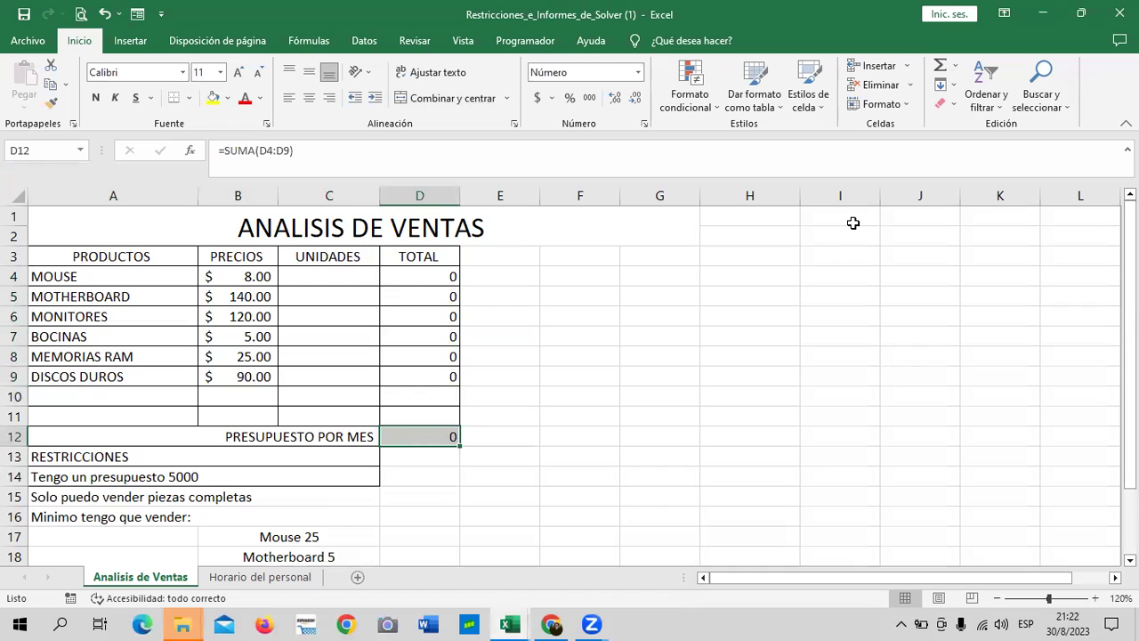
click(363, 41)
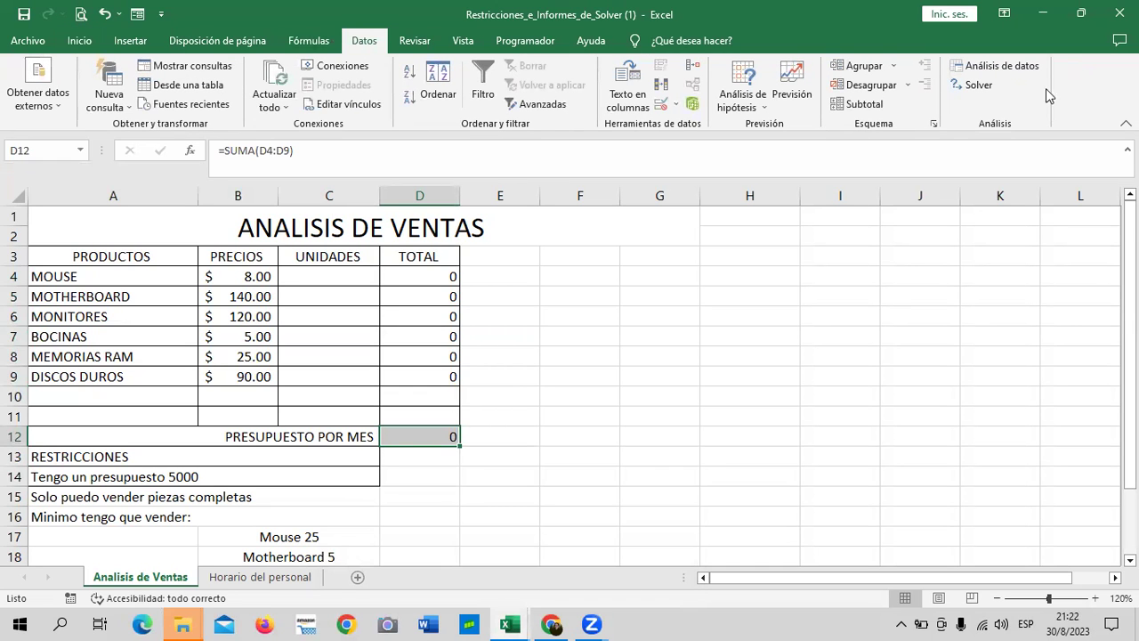
Step: Open Solver and set objective $D$12 to a value of 5000
click(979, 85)
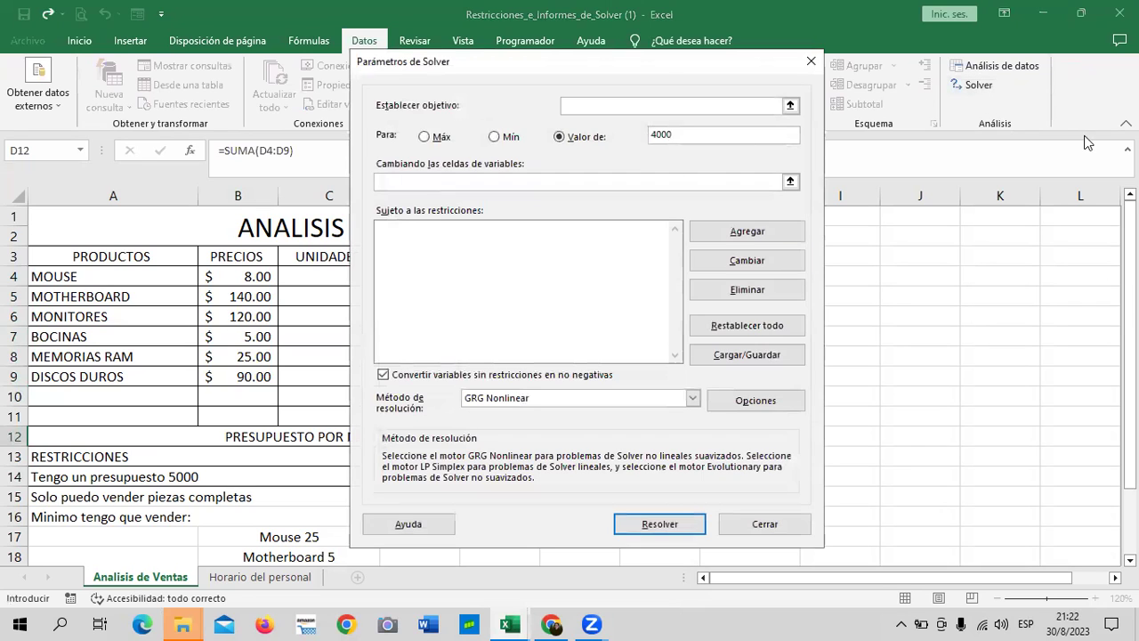
drag(660, 69, 727, 62)
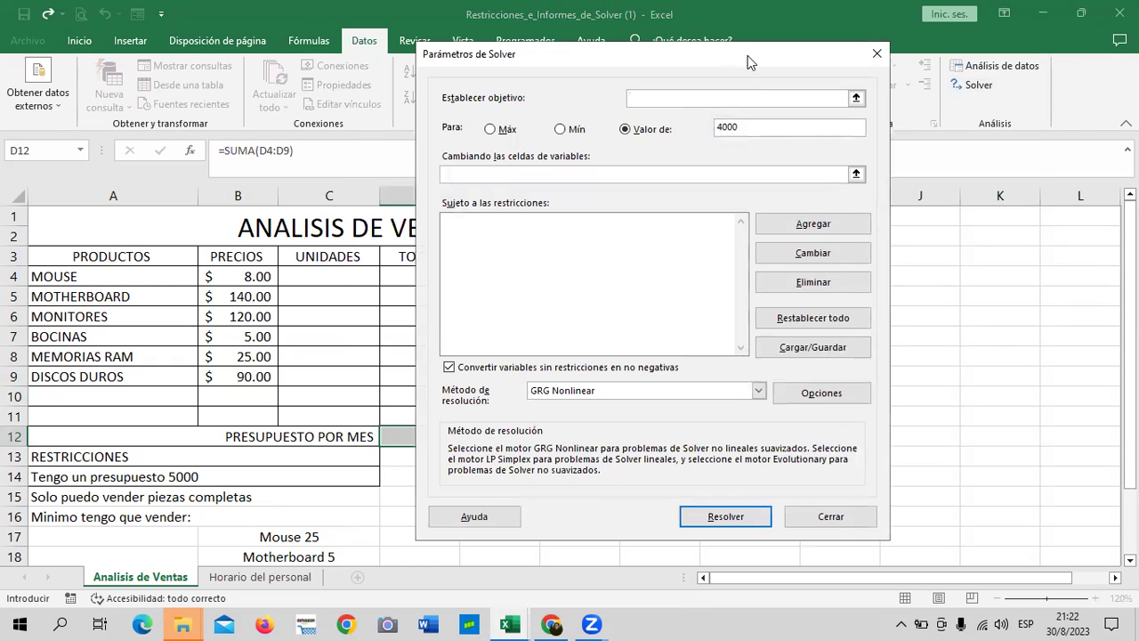
drag(748, 55, 897, 49)
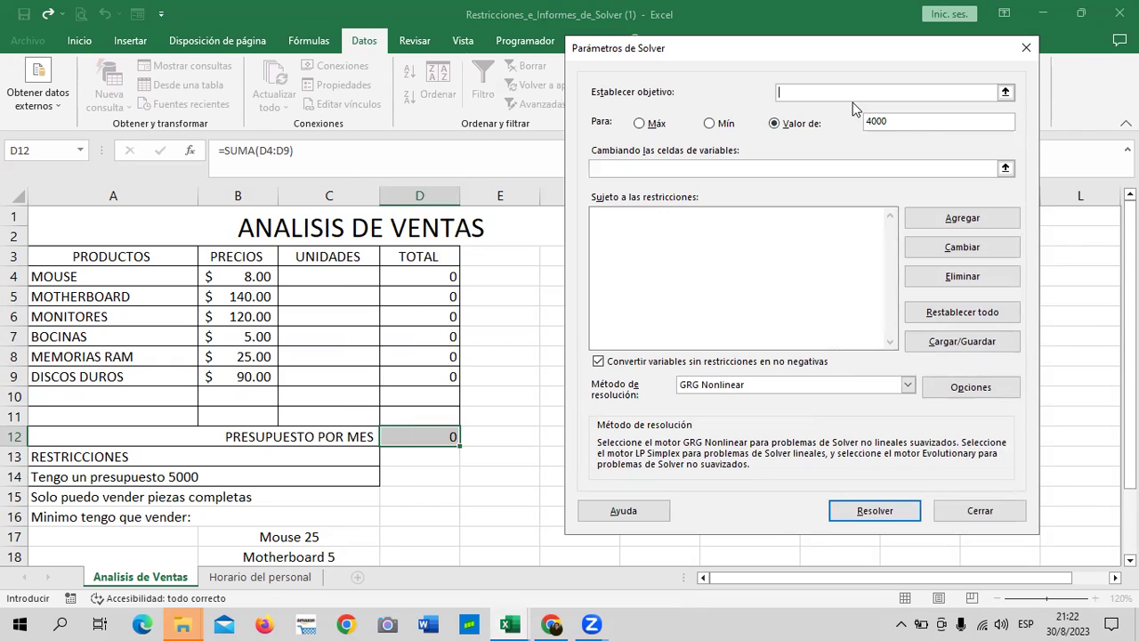
click(419, 440)
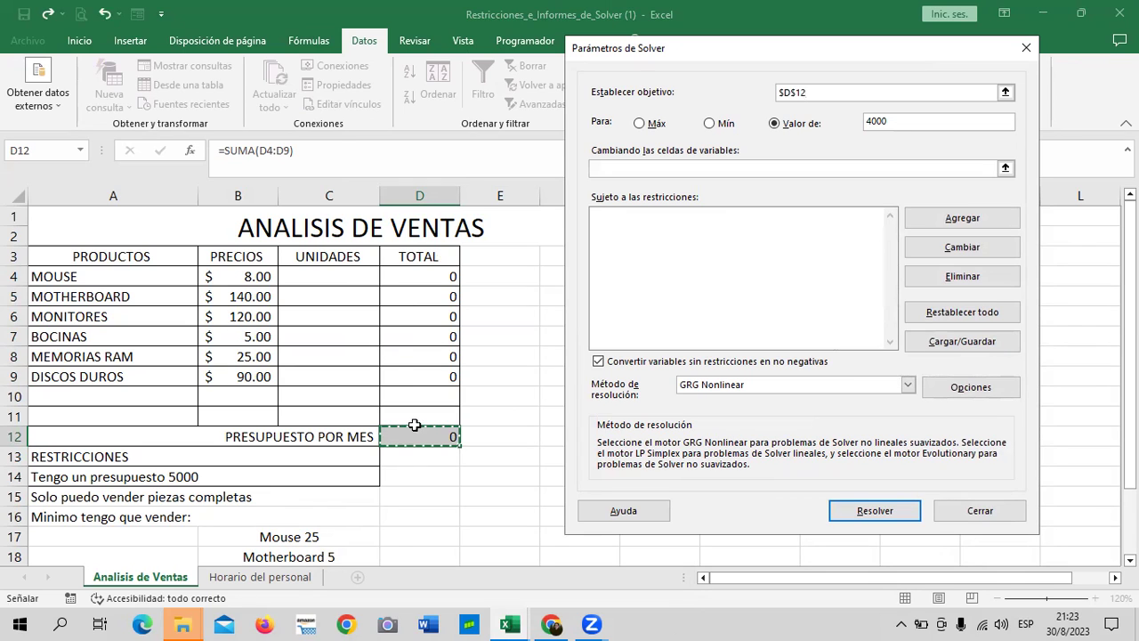
click(880, 123)
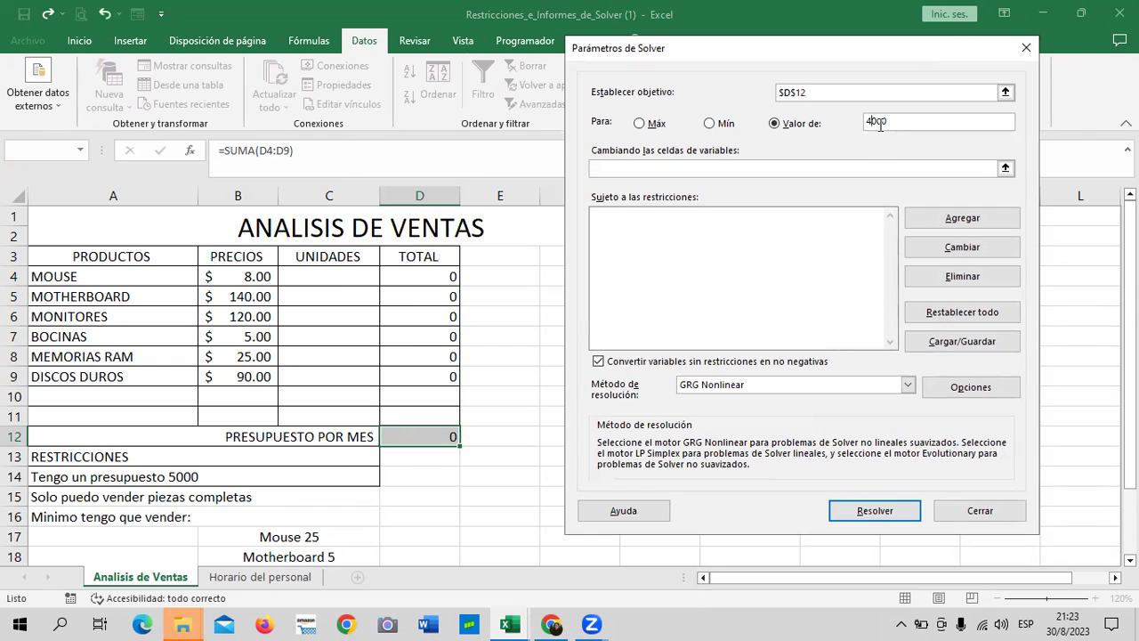
key(BackSpace)
text(5)
Step: Set the changing variable cells to the UNIDADES range $C$4:$C$9
click(689, 170)
click(1006, 168)
drag(346, 275, 345, 373)
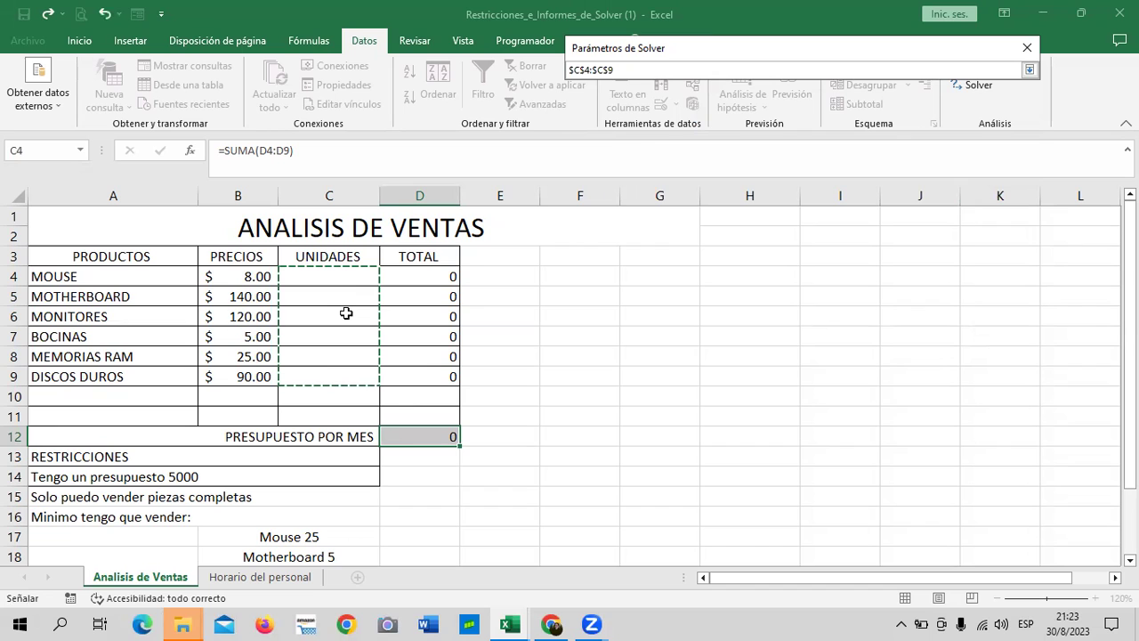
click(1030, 69)
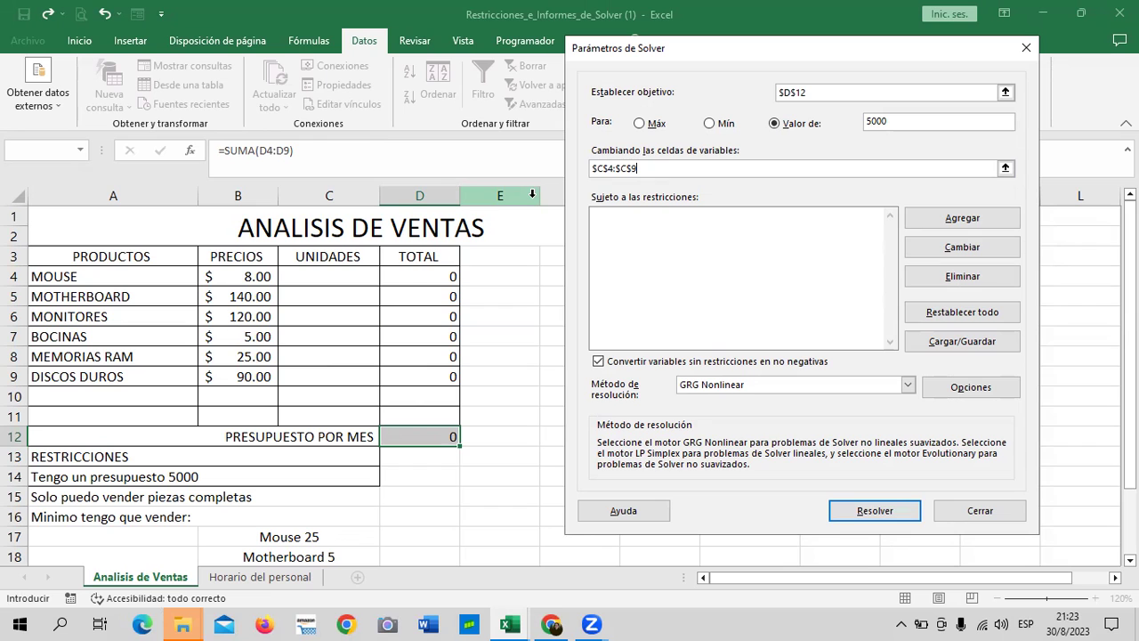
click(722, 263)
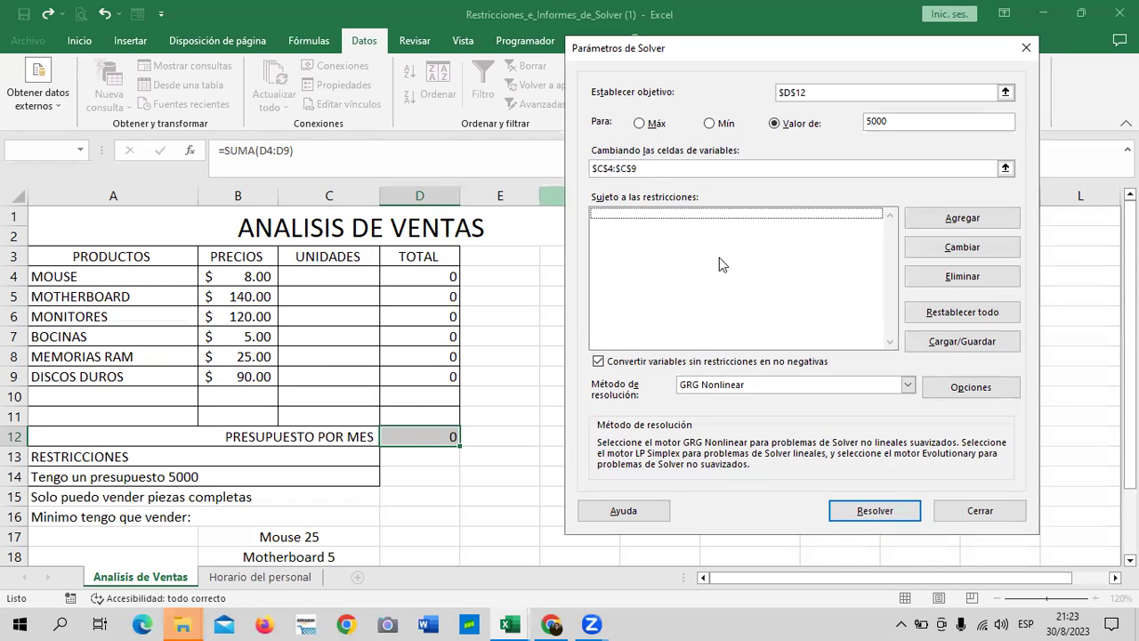
Step: Add the Solver constraint $C$4 >= 25 for the Mouse minimum
click(986, 221)
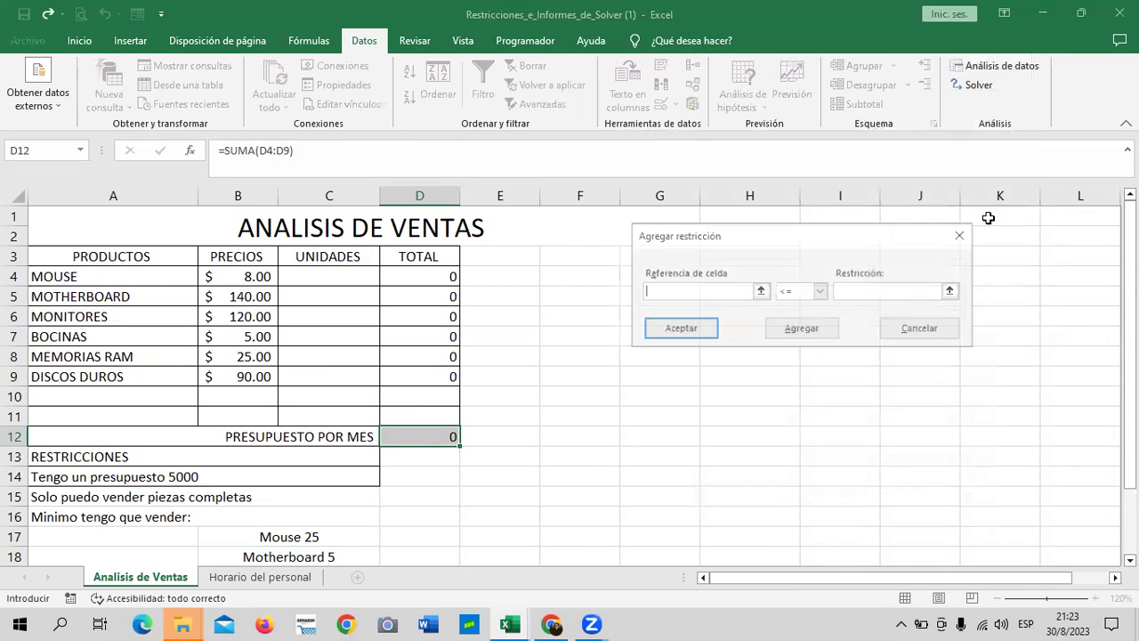
drag(814, 237, 834, 174)
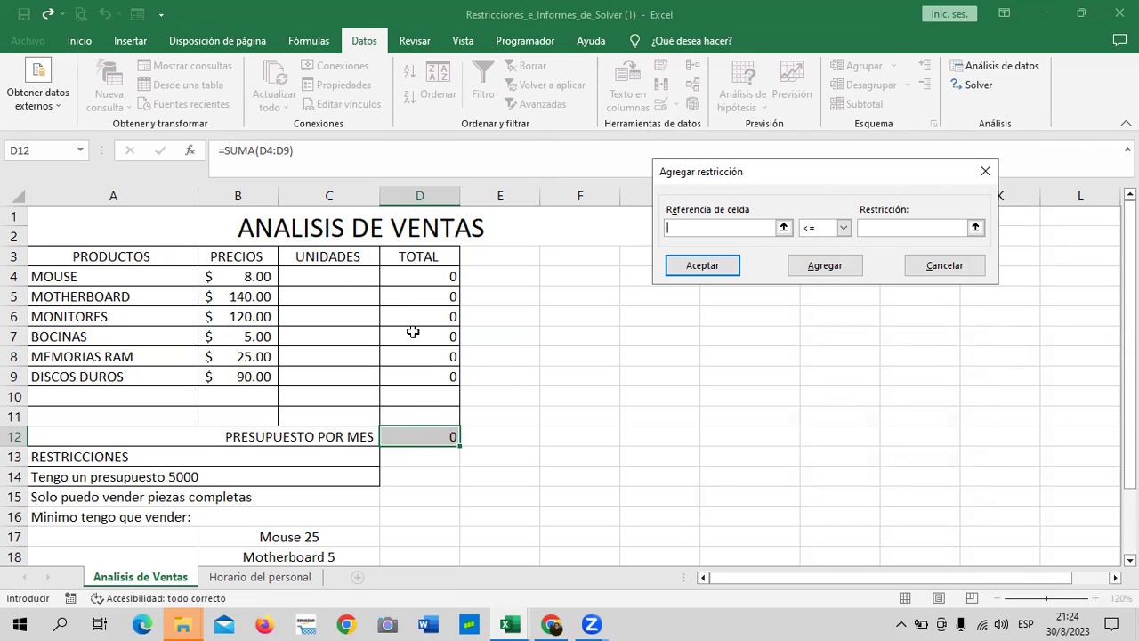
click(352, 277)
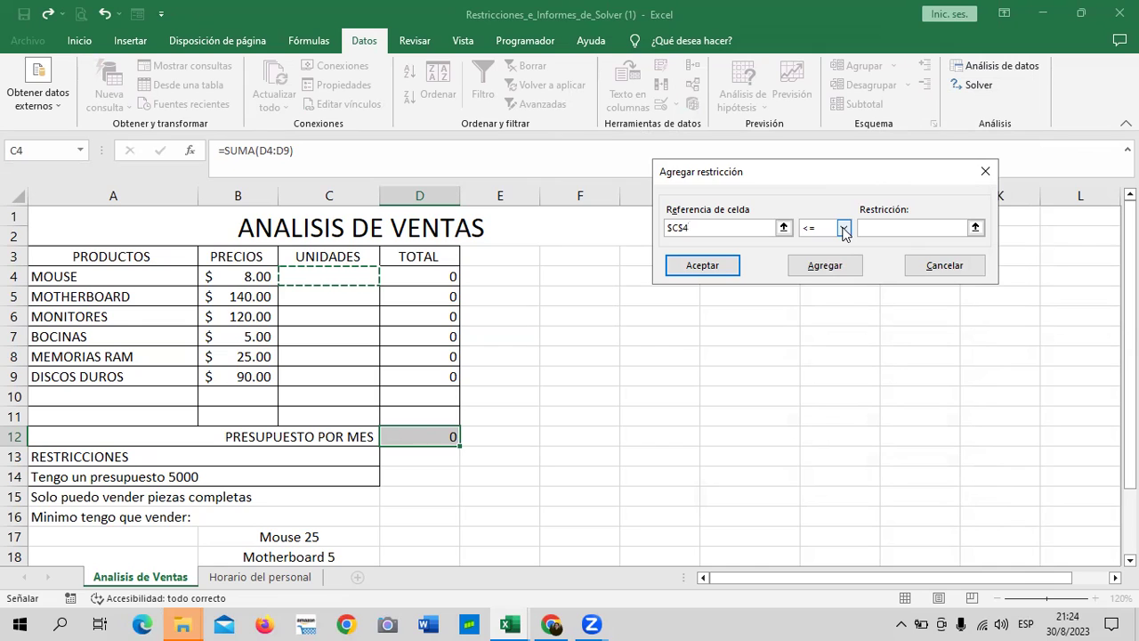
click(844, 229)
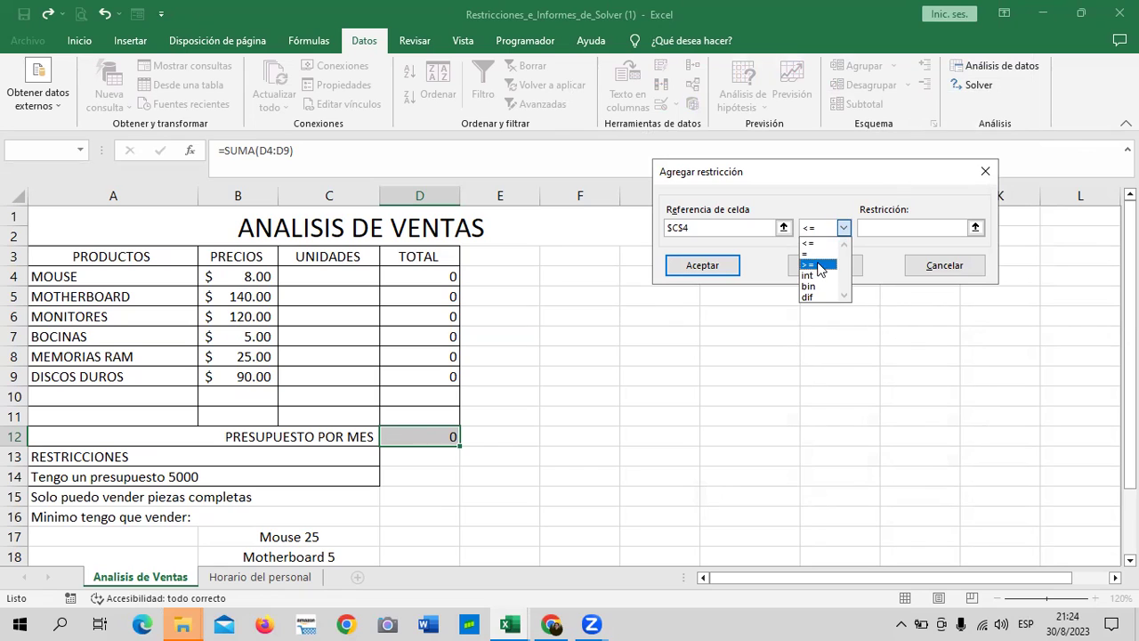
click(824, 265)
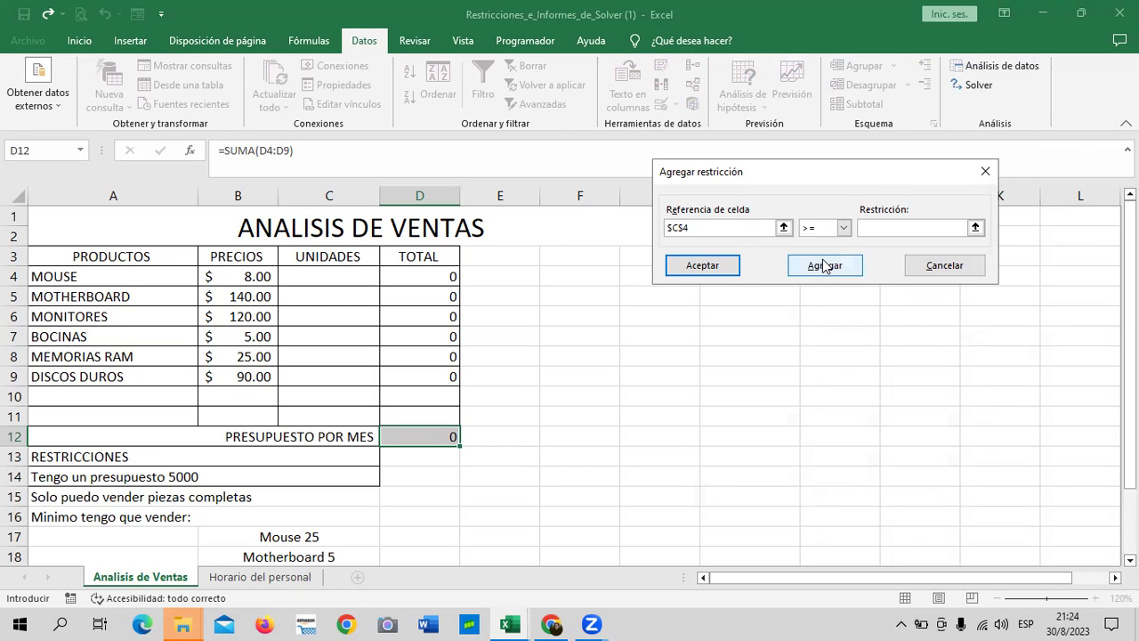
text(25)
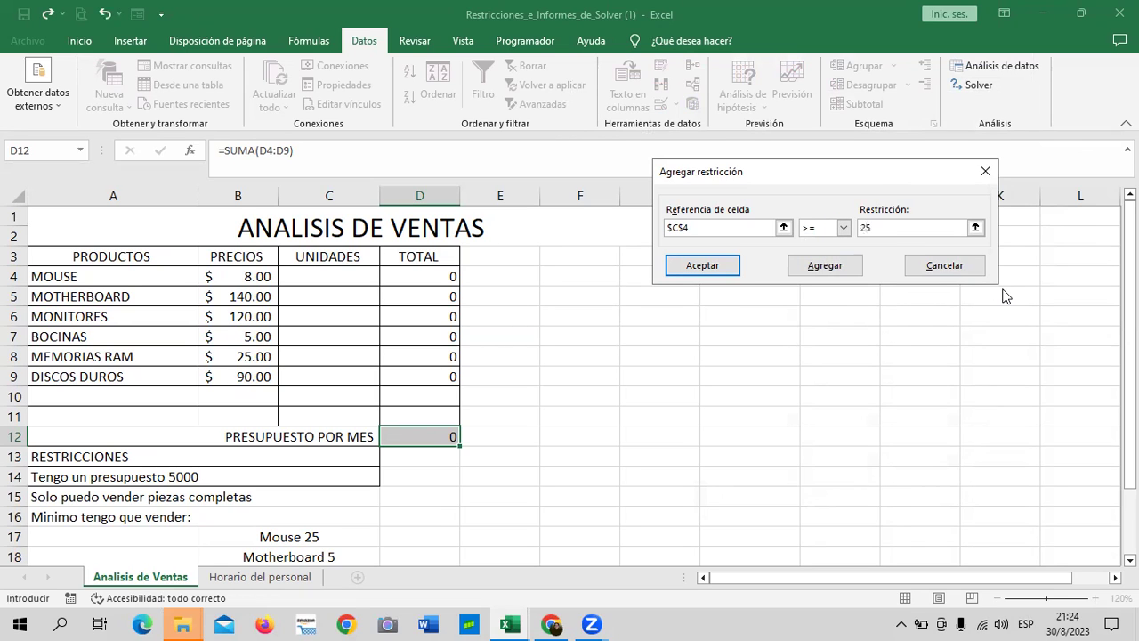
click(849, 270)
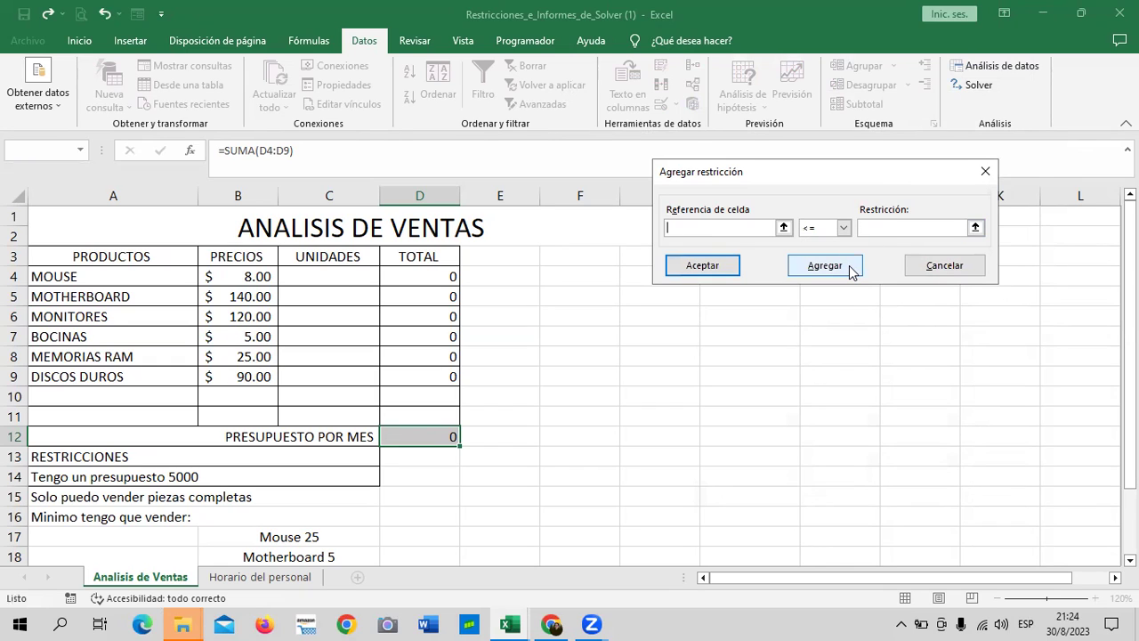
Step: Add minimum constraints $C$5 >= 5 (Motherboard) and $C$6 >= 8 (Monitores)
click(319, 294)
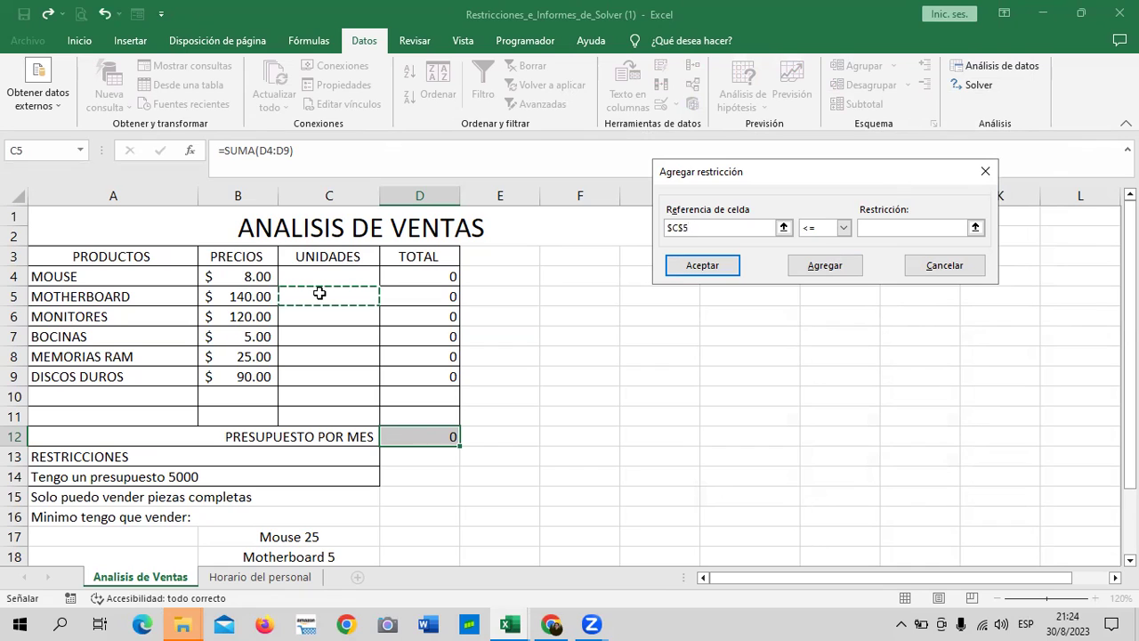
click(843, 228)
click(809, 264)
click(886, 228)
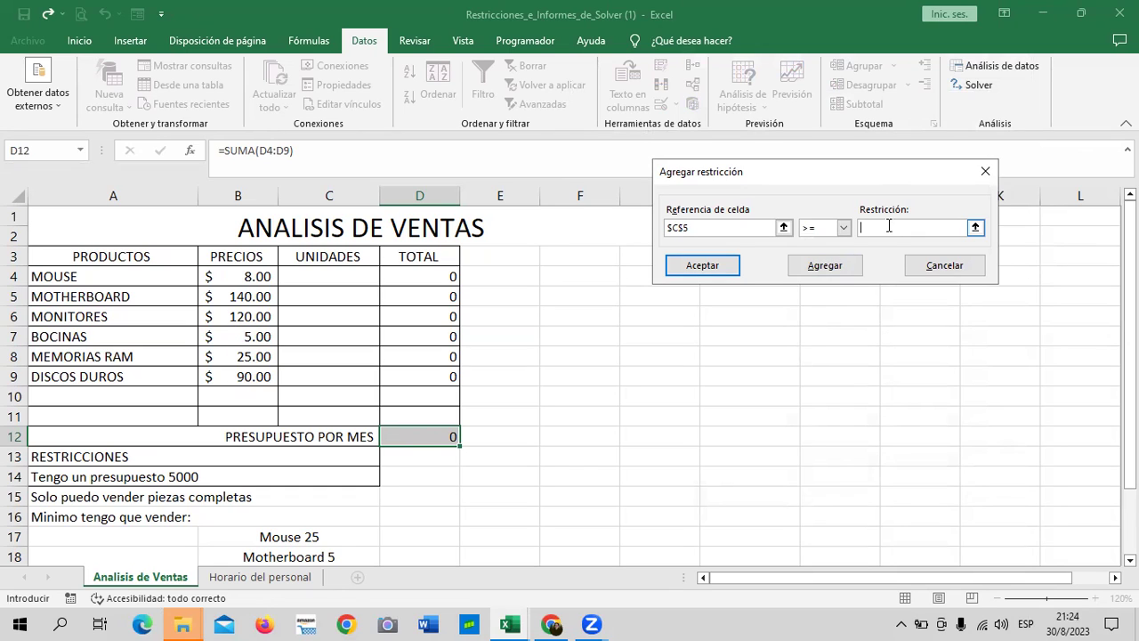
text(5)
click(839, 264)
click(314, 318)
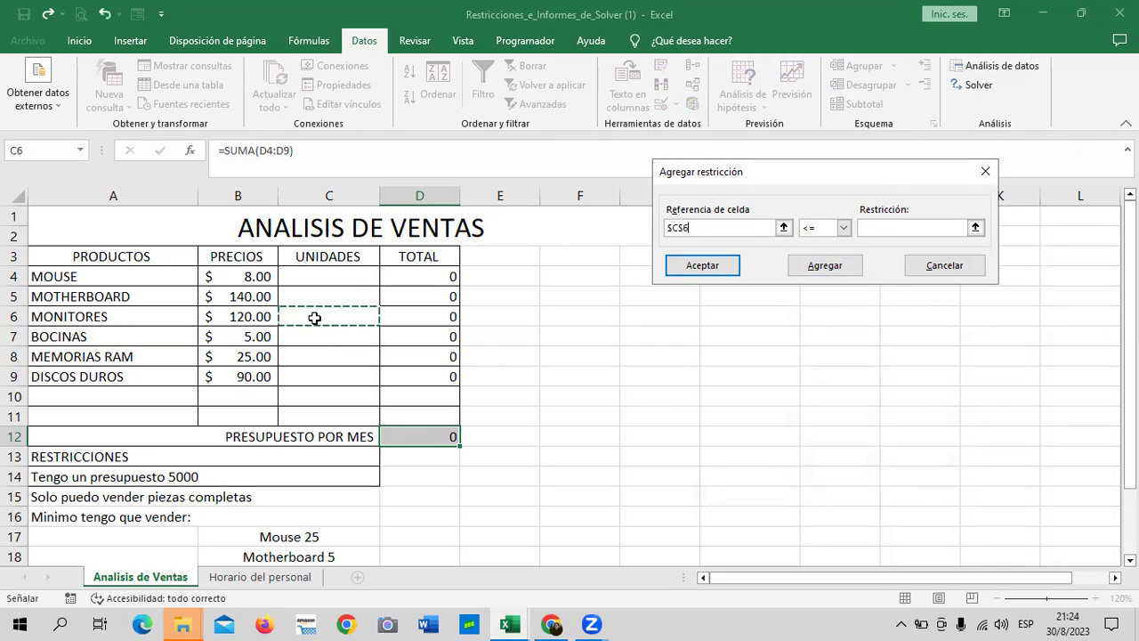
click(843, 228)
click(810, 265)
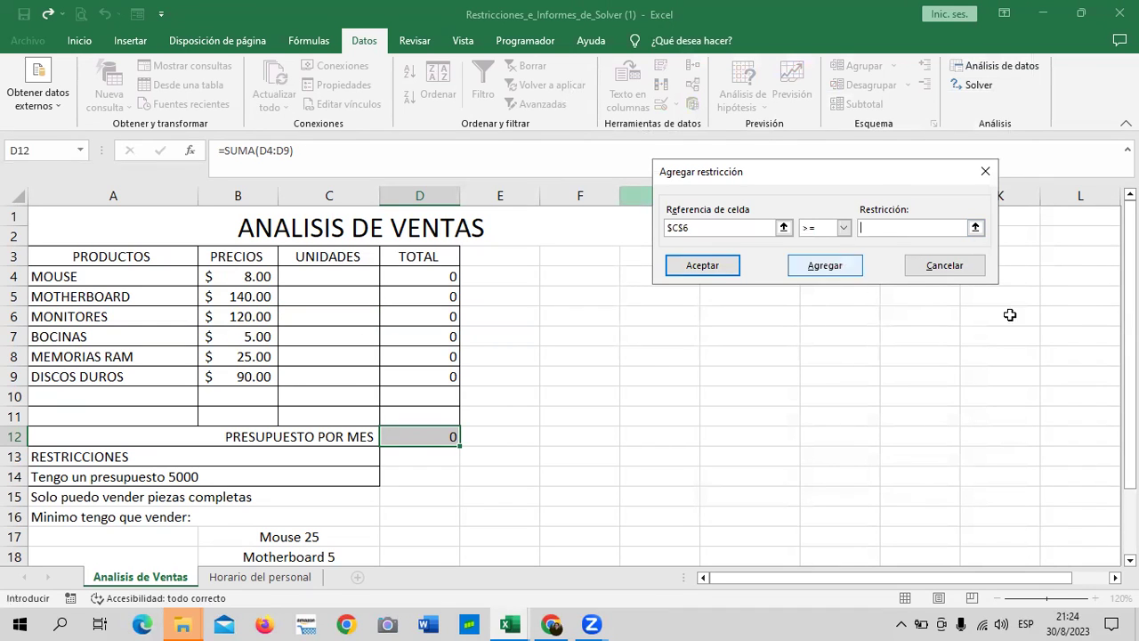
scroll(569, 383, down, 1)
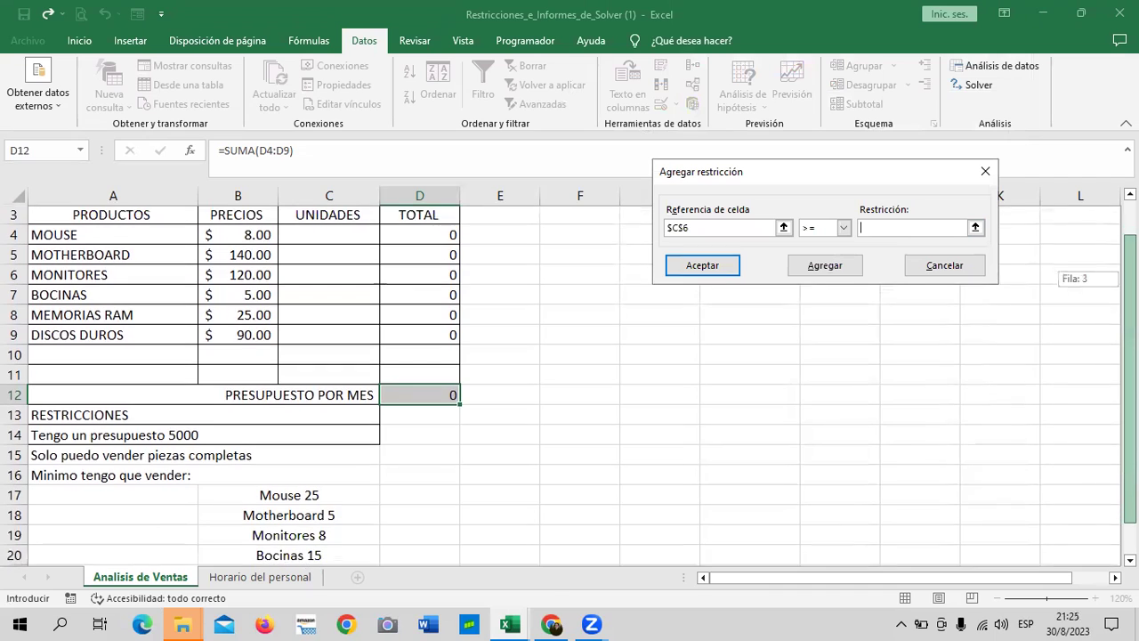
scroll(1010, 277, down, 1)
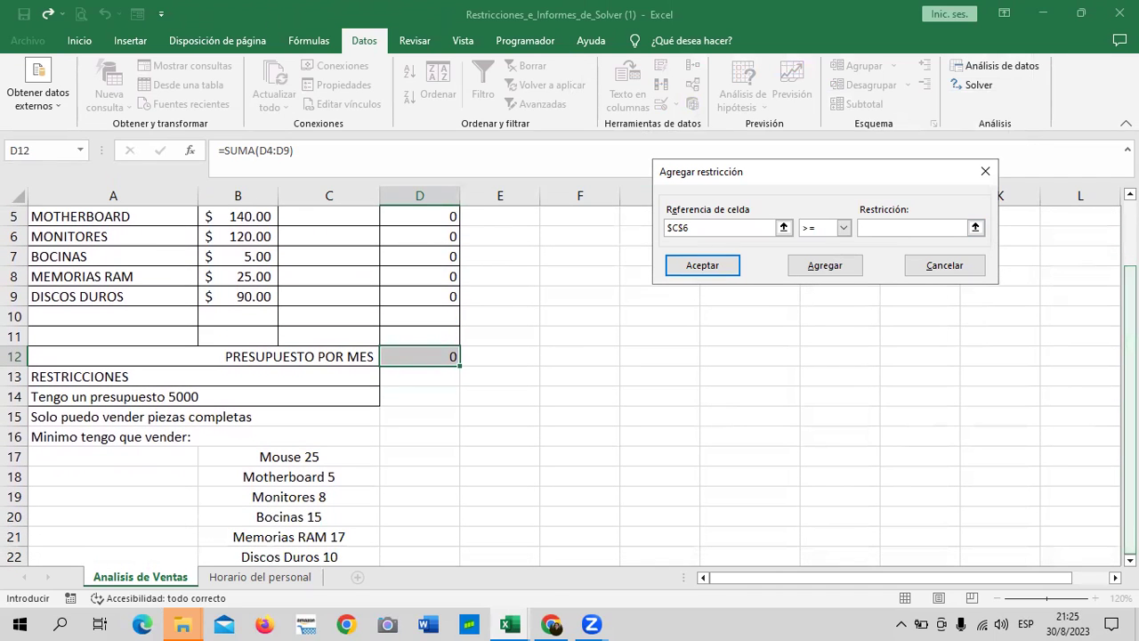
text(8)
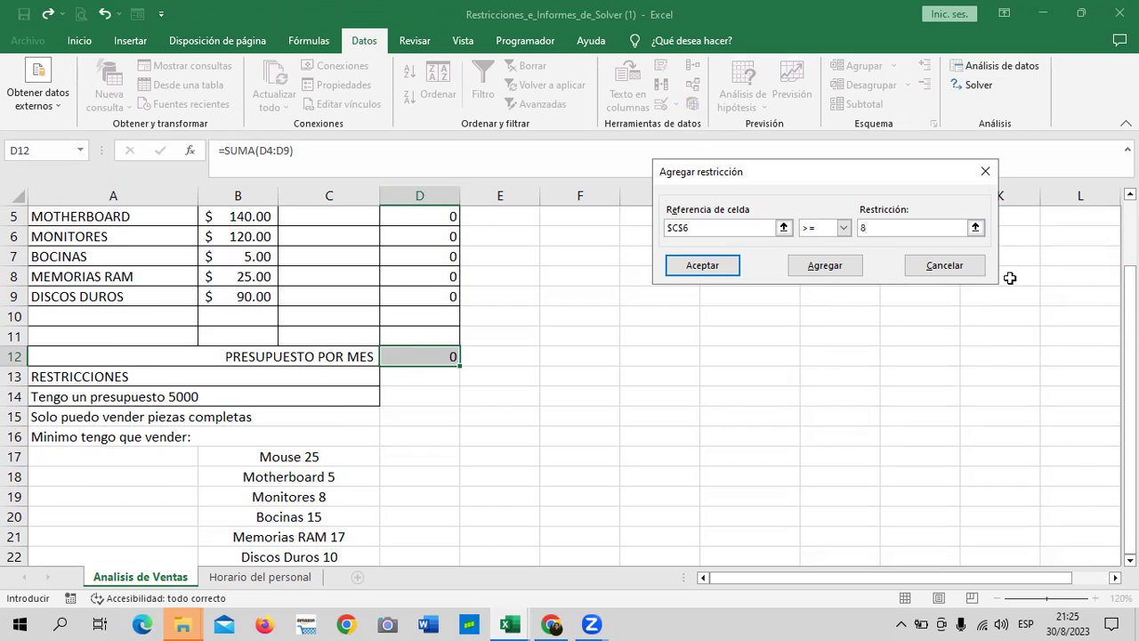
scroll(1009, 278, up, 1)
click(833, 267)
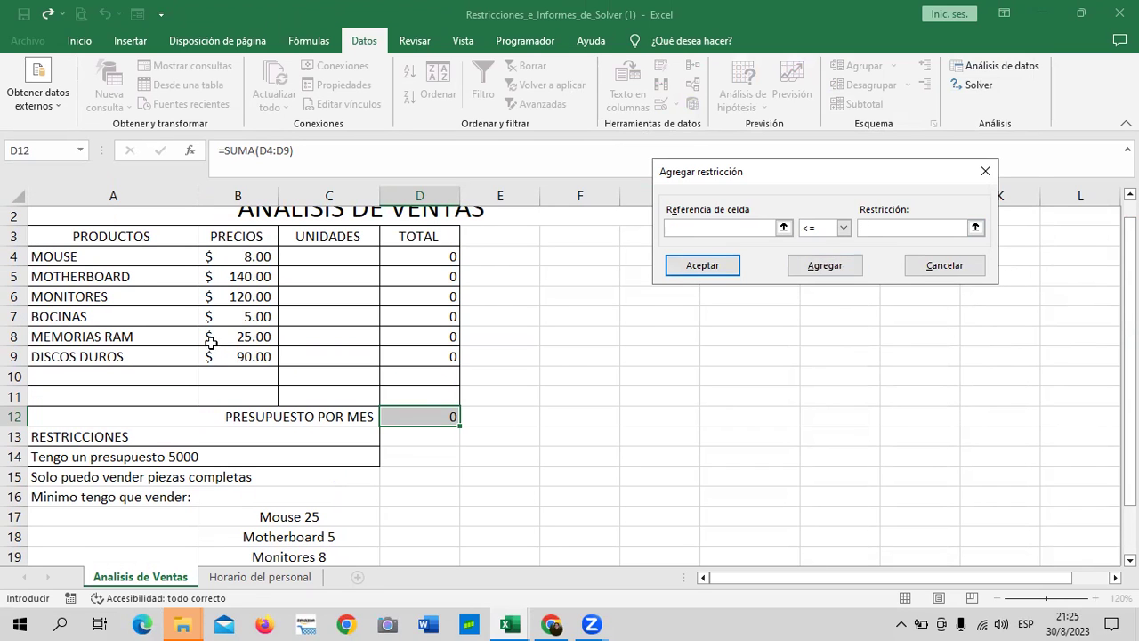
Step: Add minimum constraints $C$7 >= 15 (Bocinas) and $C$8 >= 17 (Memorias RAM)
click(303, 321)
click(844, 229)
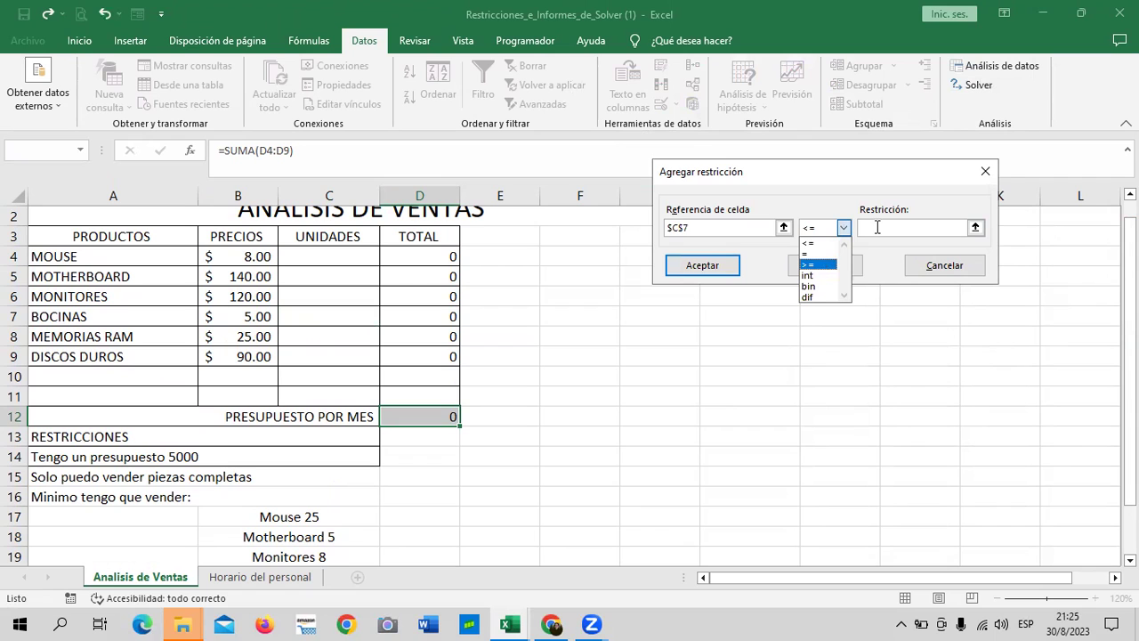
click(817, 264)
drag(1130, 227, 1130, 276)
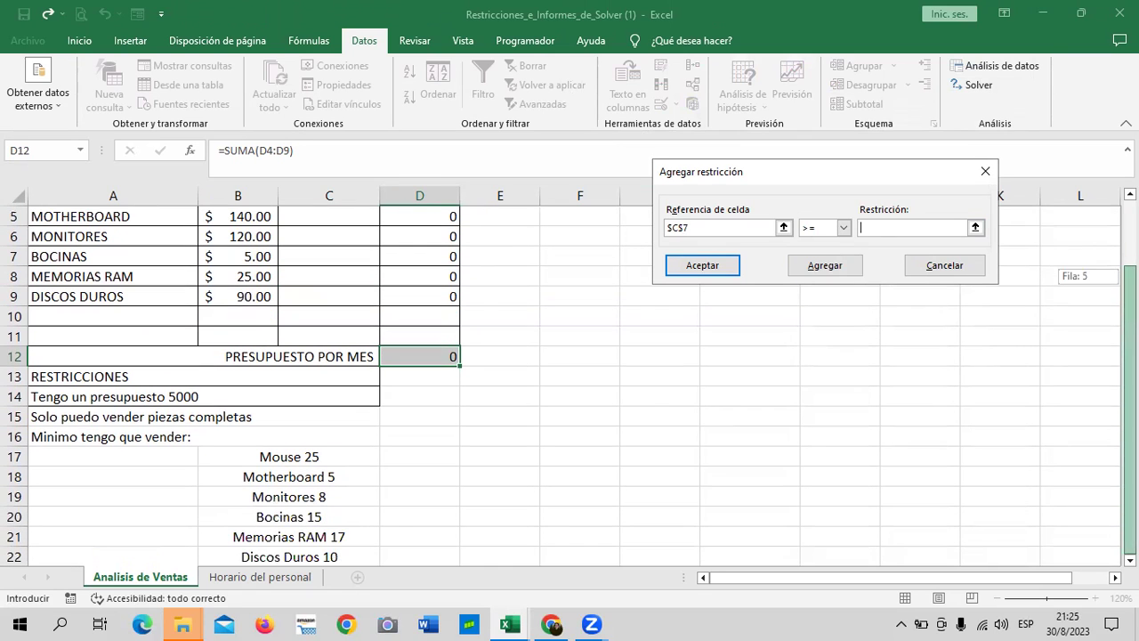
text(15)
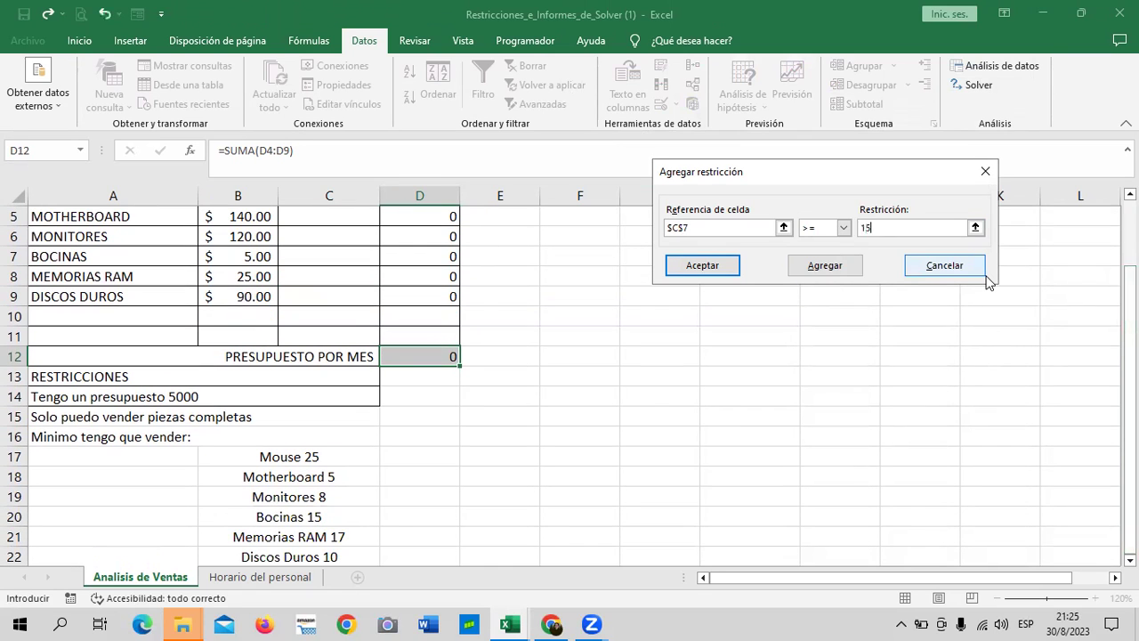
click(837, 269)
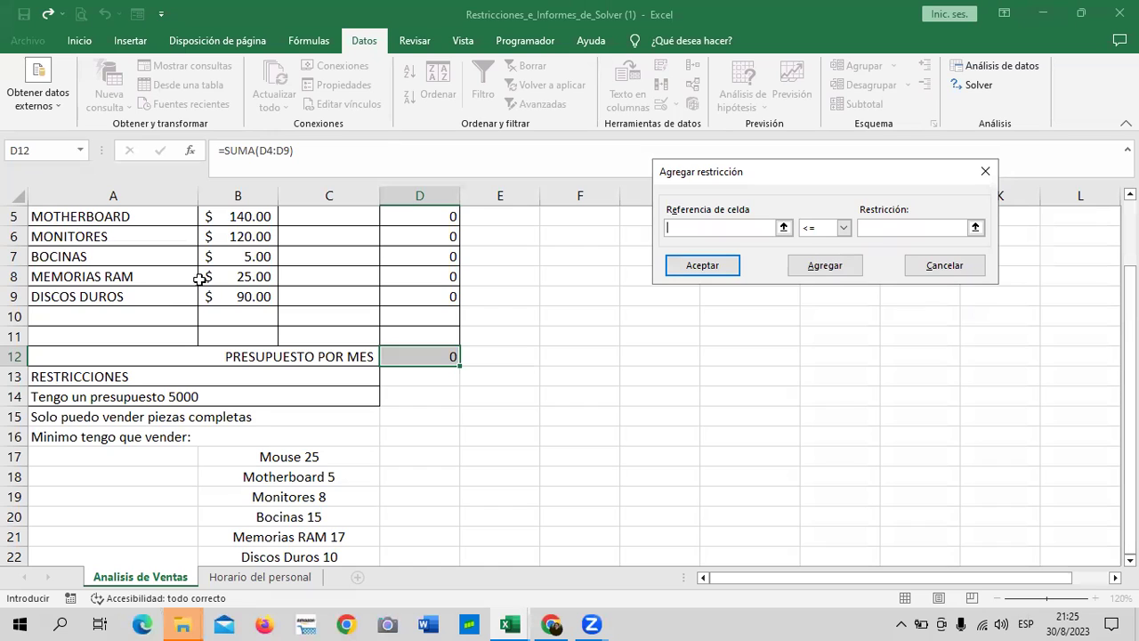
click(323, 277)
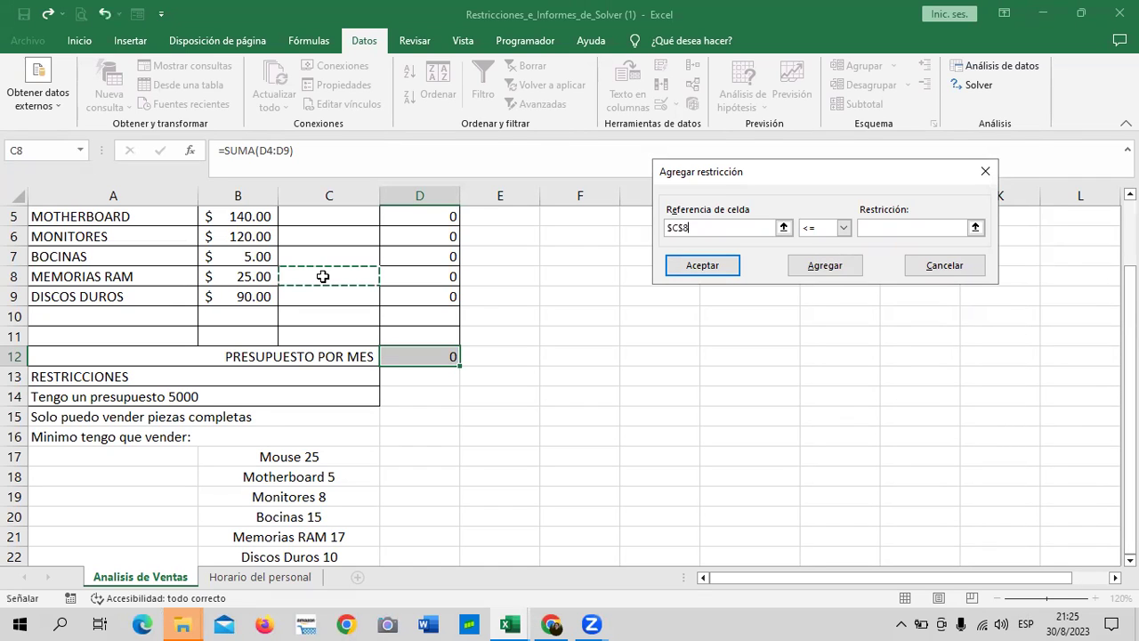
click(843, 228)
click(830, 265)
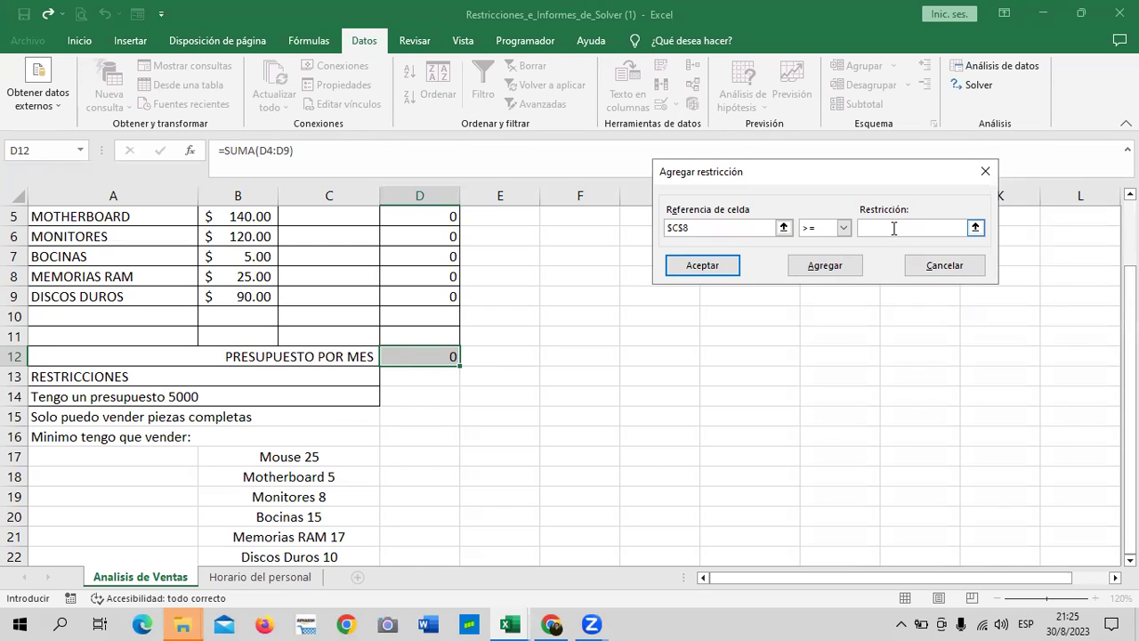
text(17)
click(836, 271)
Step: Add the Discos Duros minimum constraint $C$9 >= 10
click(327, 296)
click(844, 227)
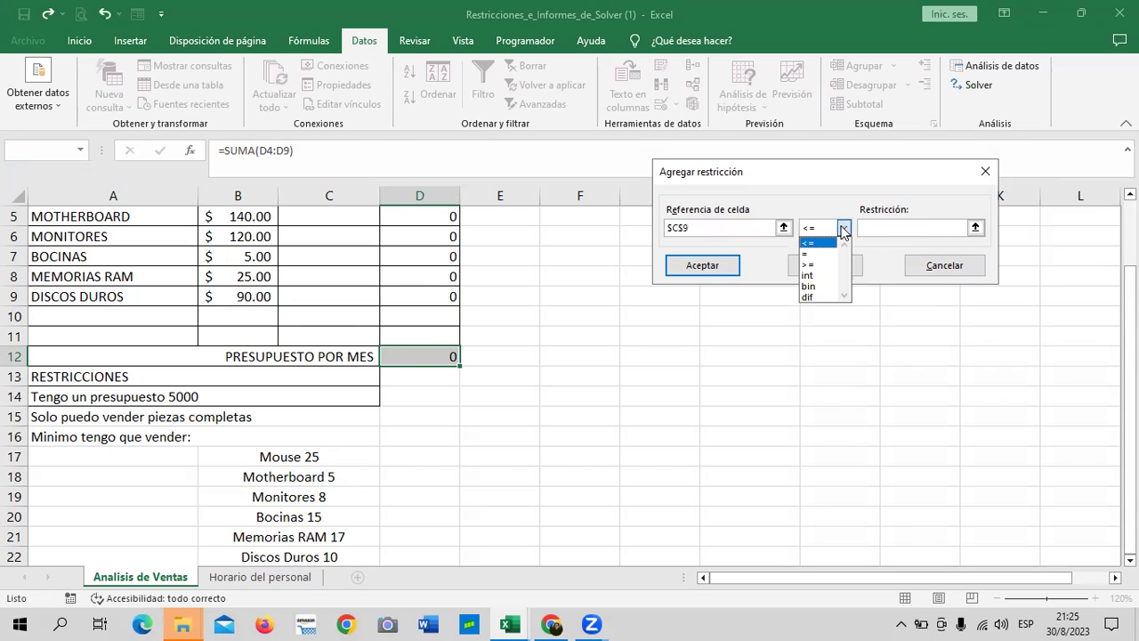
click(829, 265)
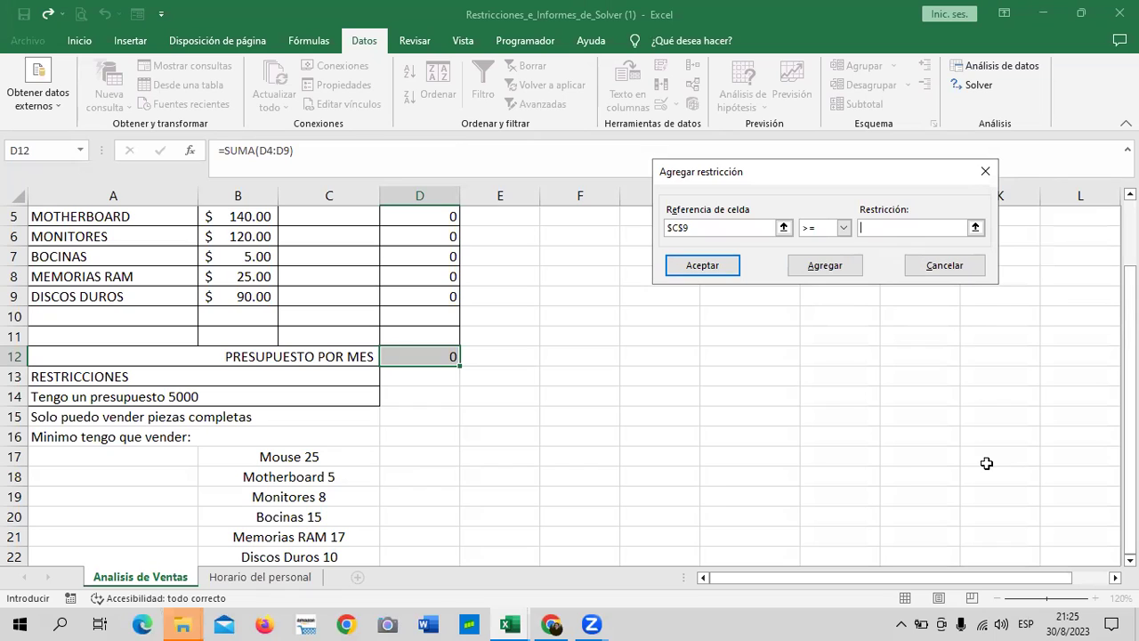
text(10)
click(839, 267)
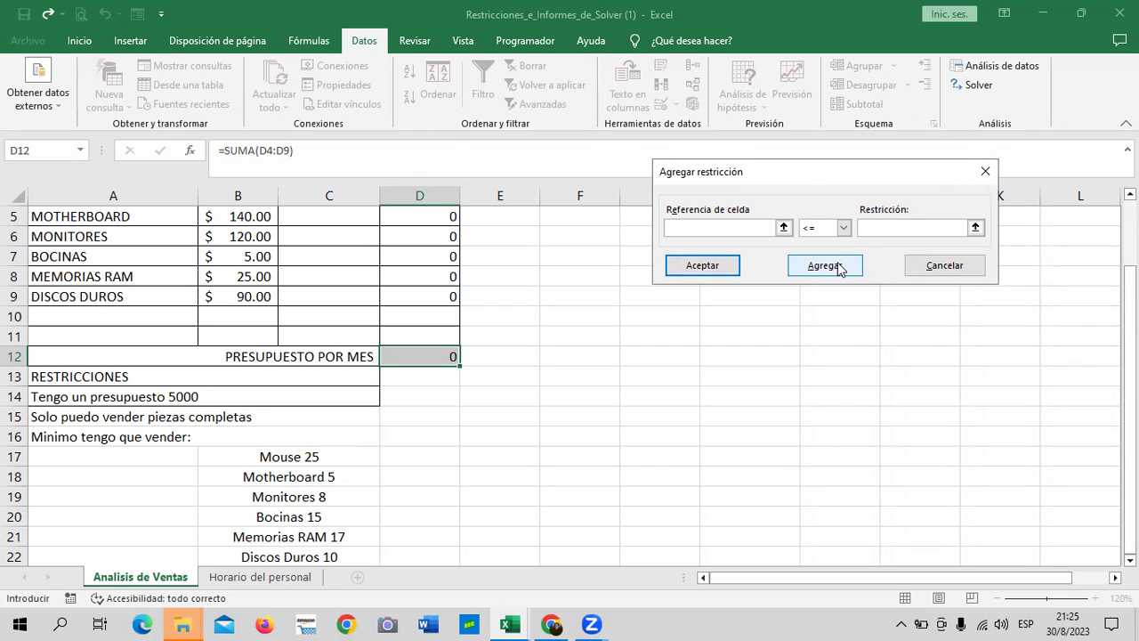
drag(1129, 347, 1130, 283)
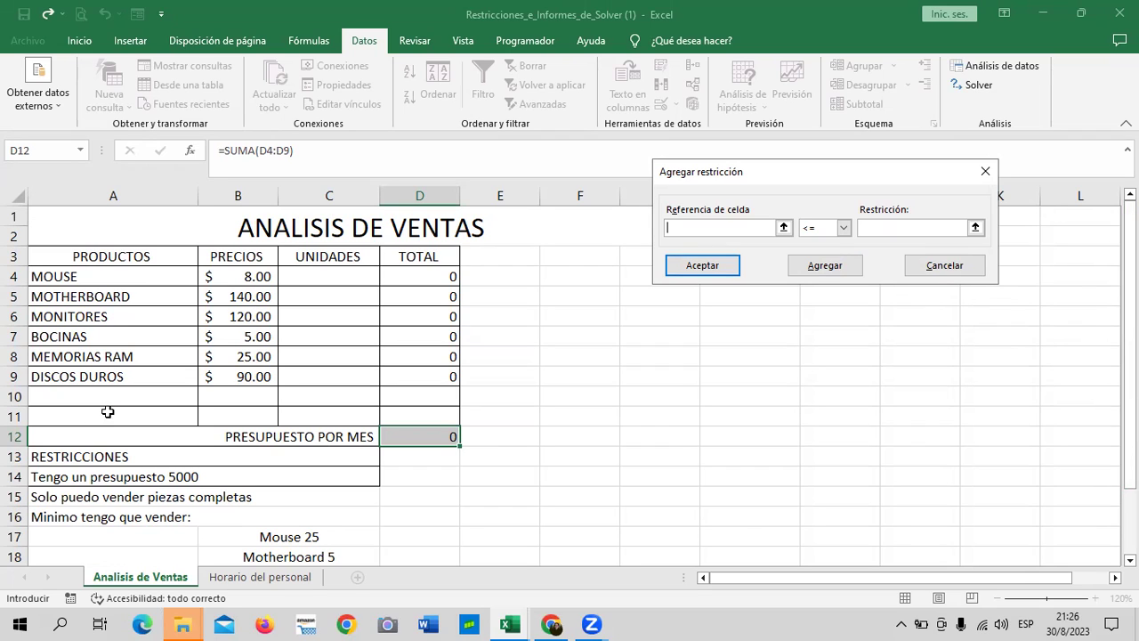
Step: Add integer (int) constraints on the Mouse, Motherboard and Monitores units C4, C5, C6
click(355, 277)
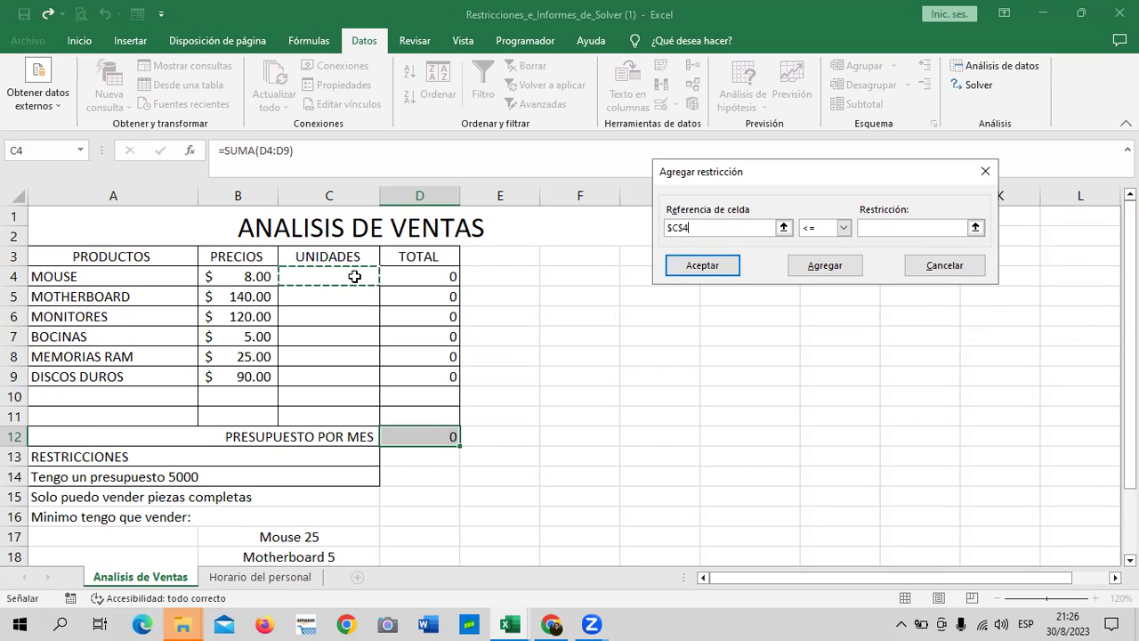
click(844, 228)
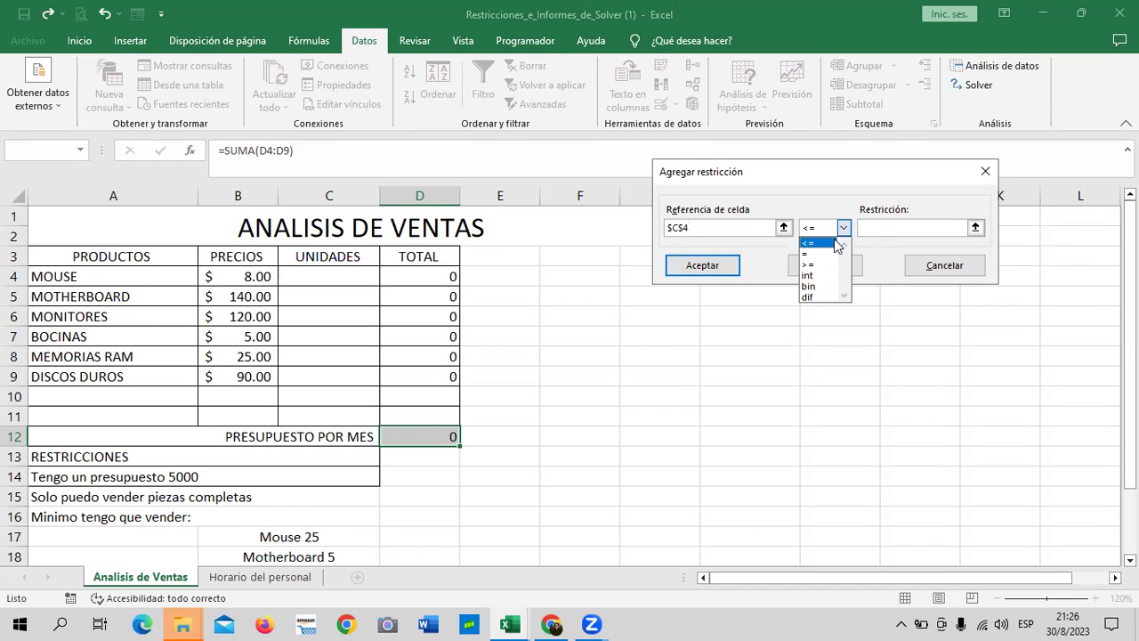
click(832, 277)
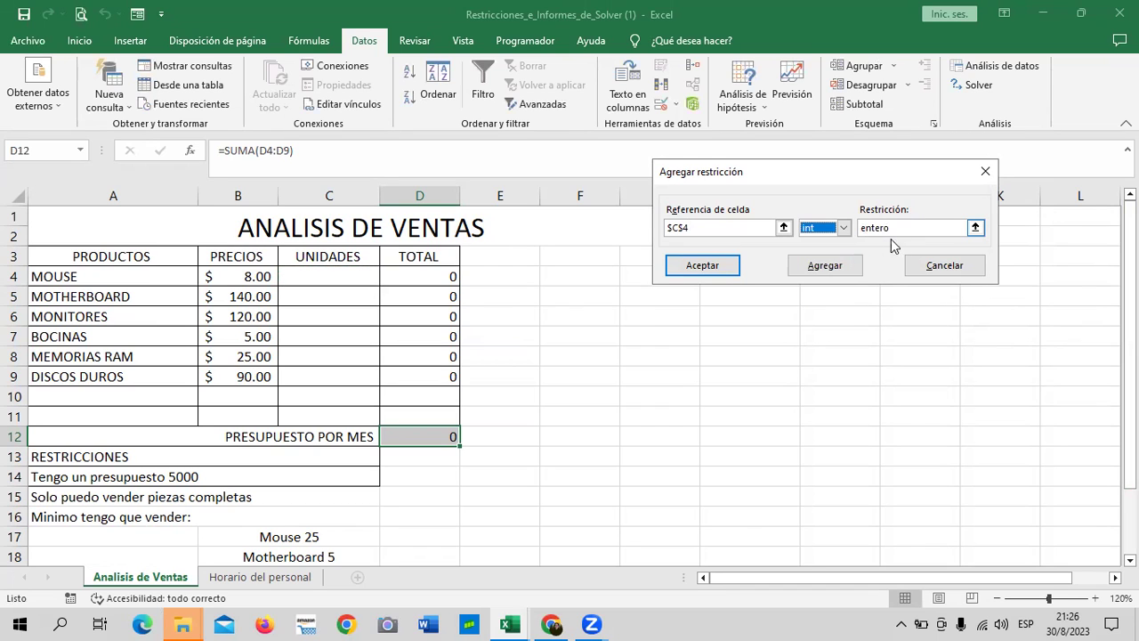
click(824, 266)
click(329, 294)
click(844, 228)
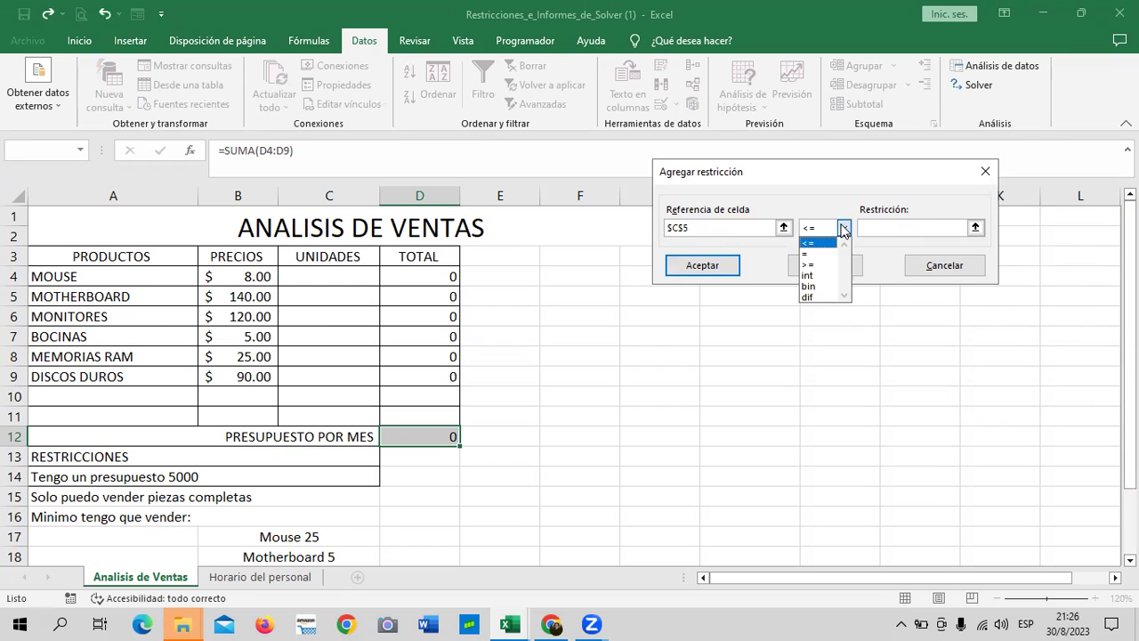
click(825, 277)
click(826, 266)
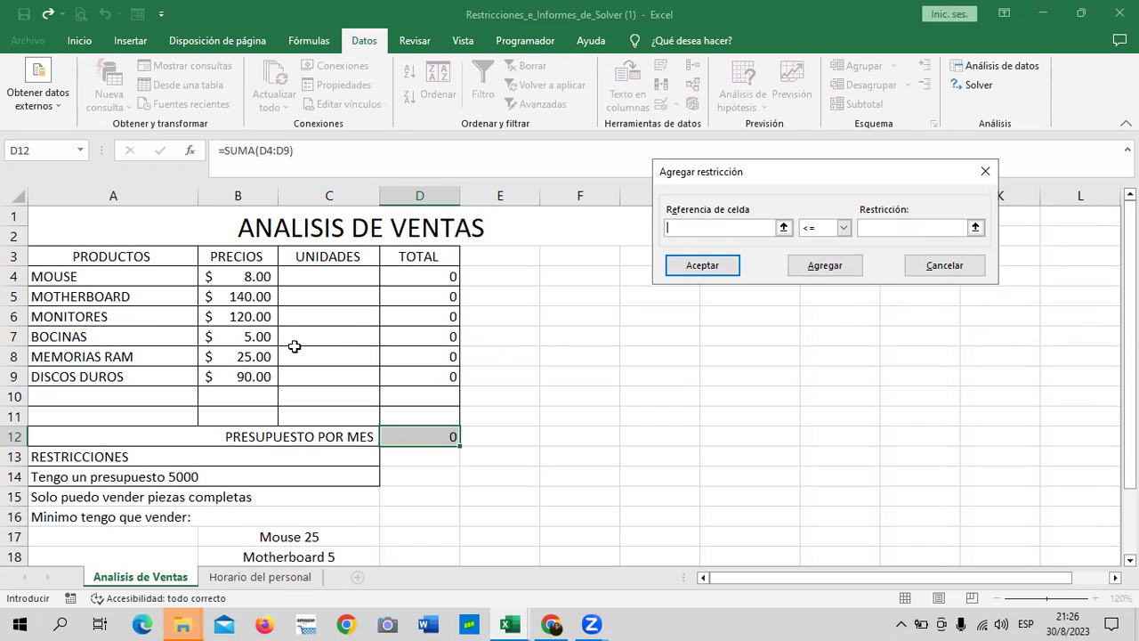
click(341, 316)
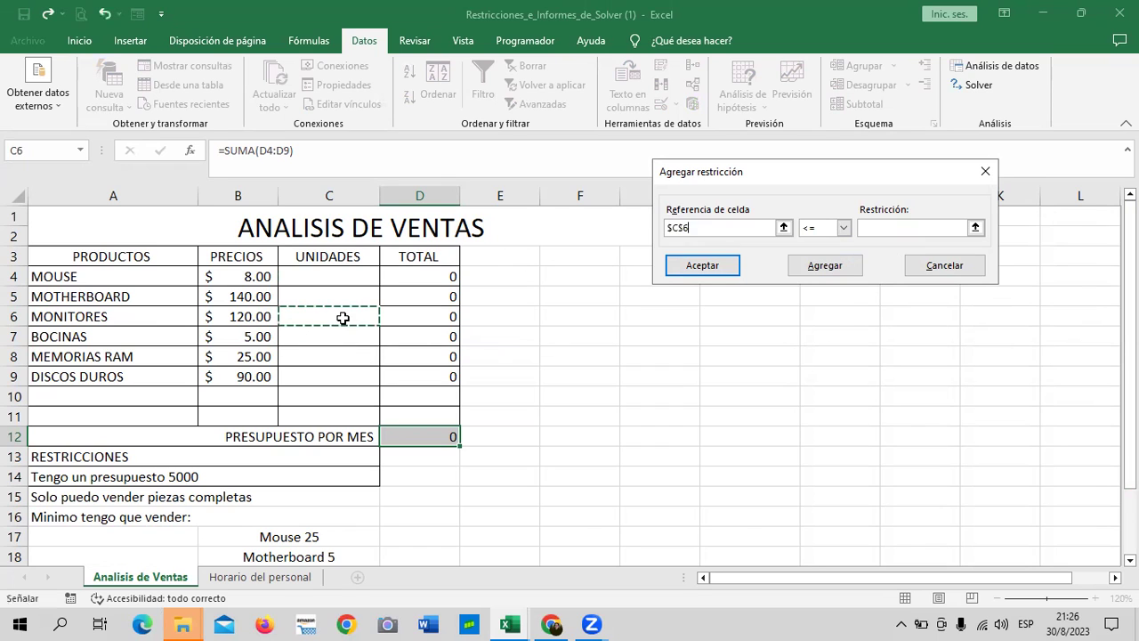
click(844, 228)
click(837, 277)
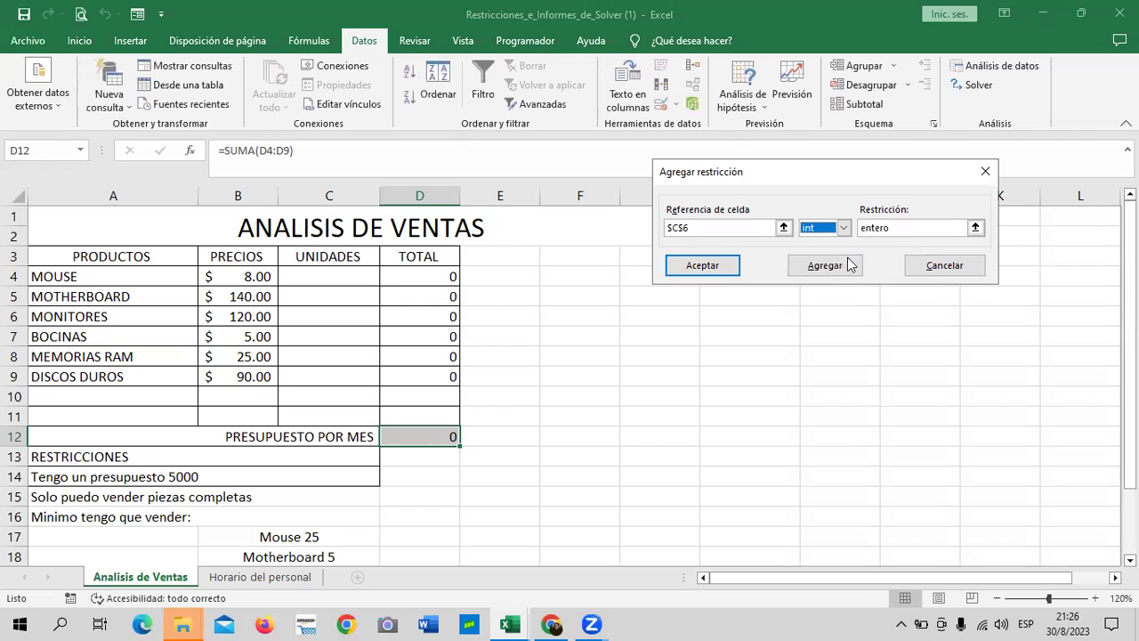
click(829, 268)
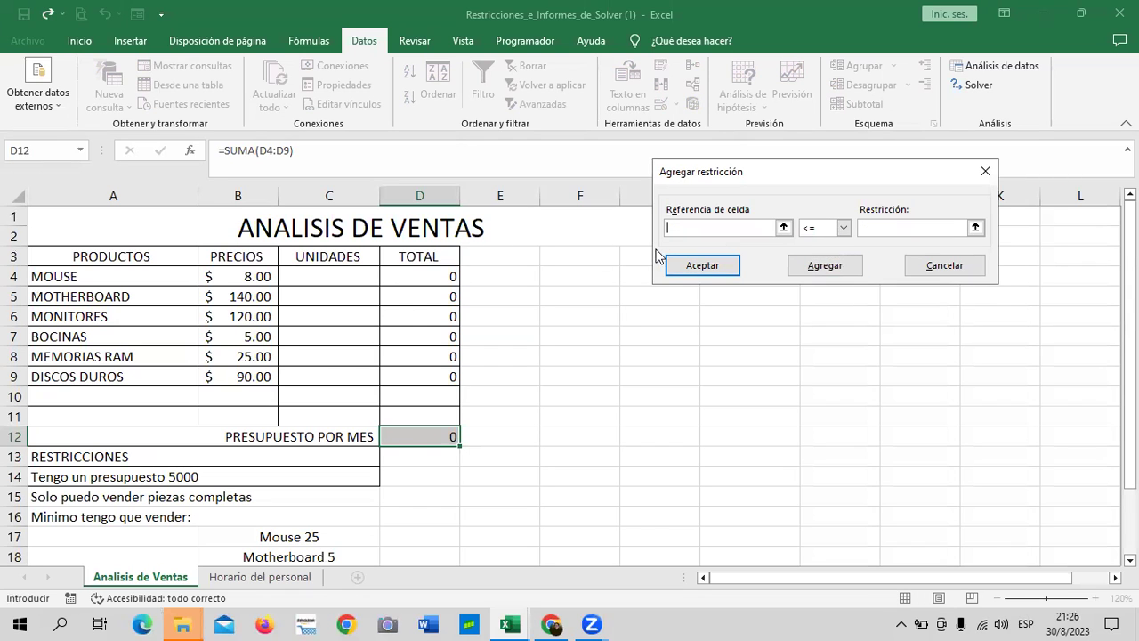
Step: Add integer constraints on C7, C8 and C9 and confirm the constraint list
click(327, 335)
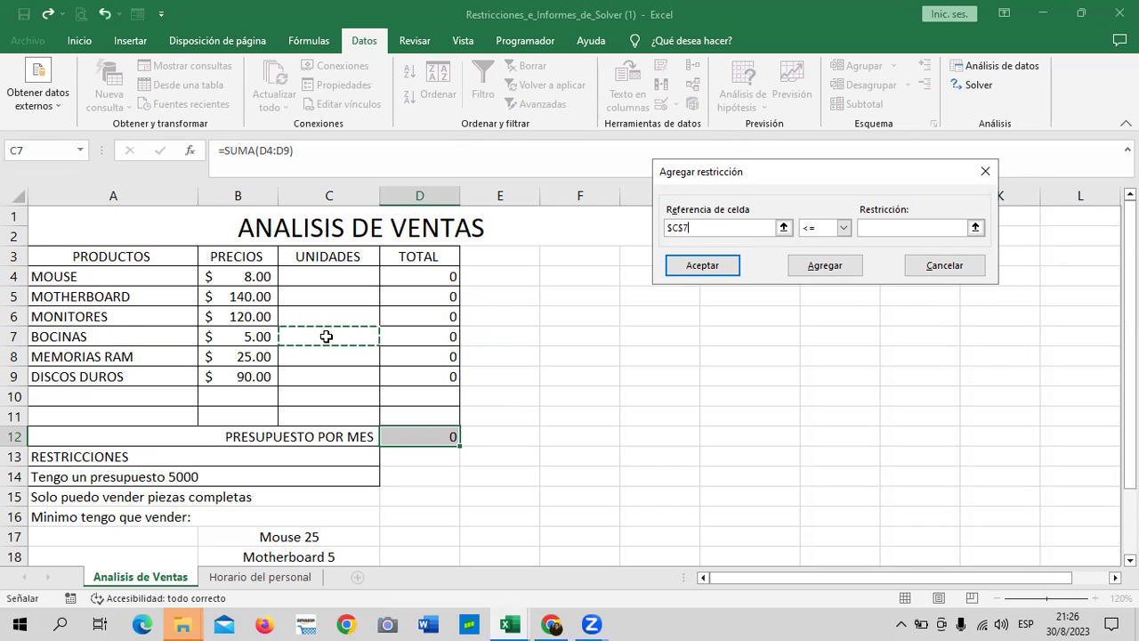
click(843, 228)
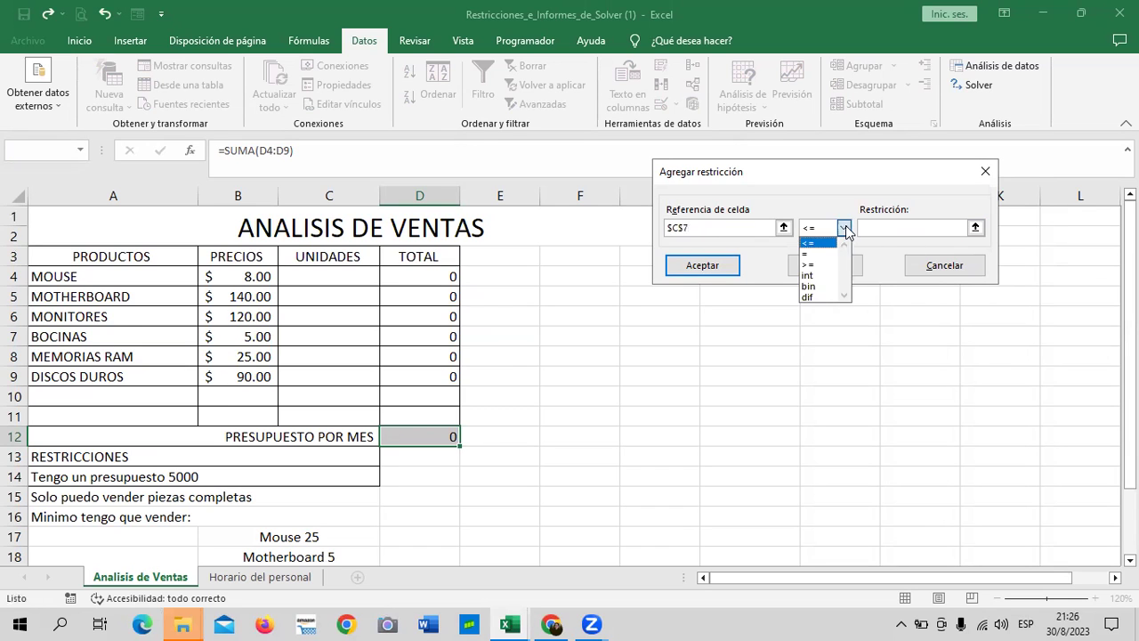
click(831, 276)
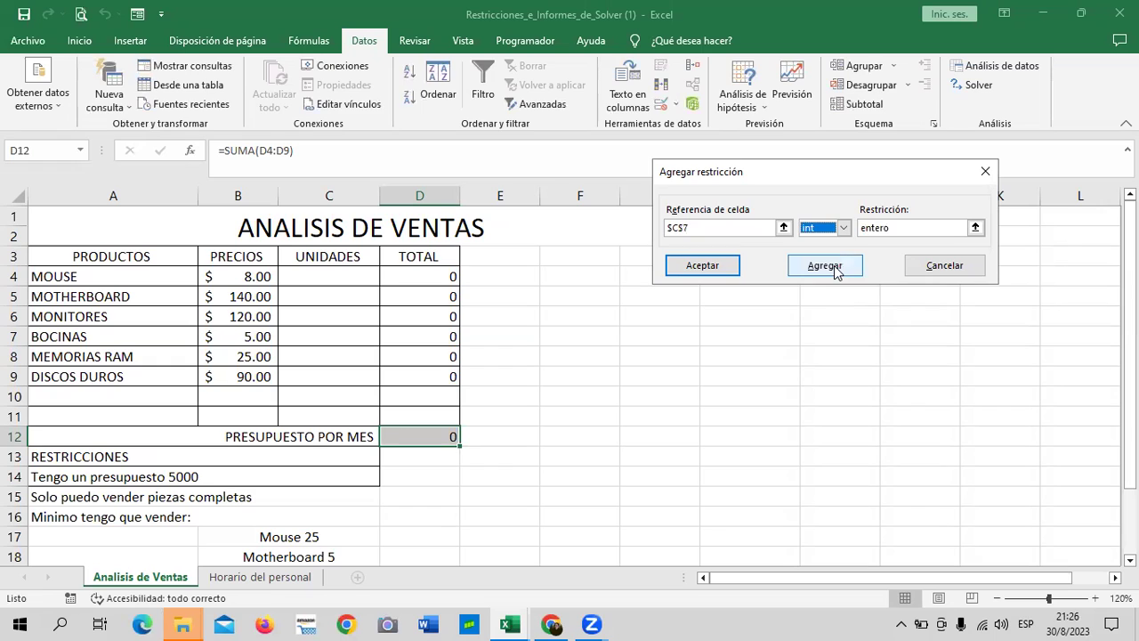
click(835, 267)
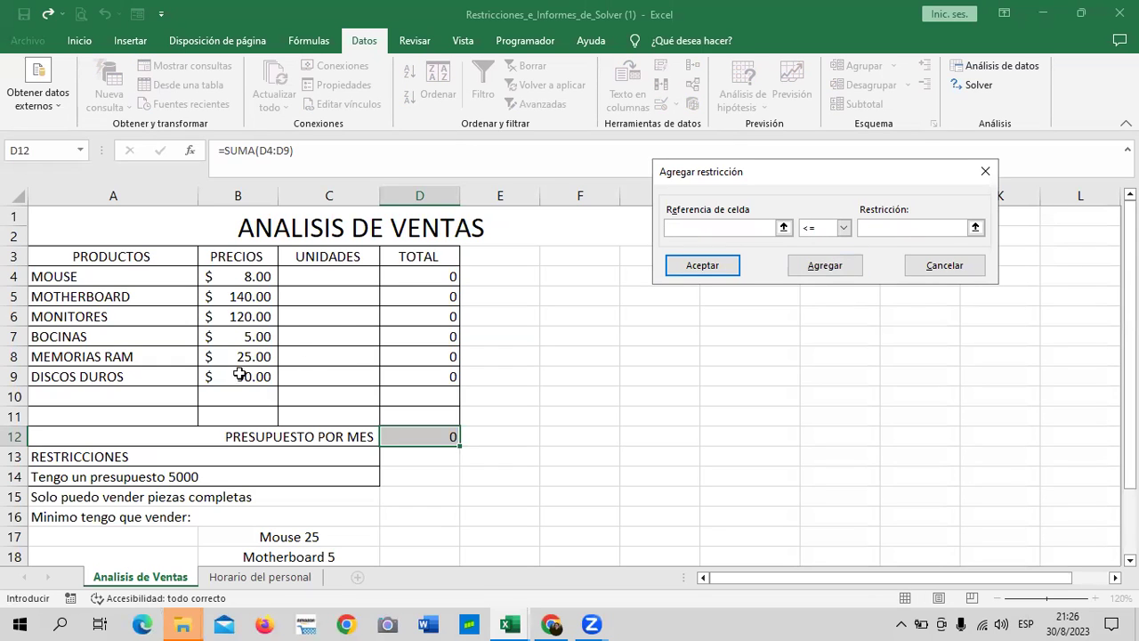
click(354, 356)
click(843, 228)
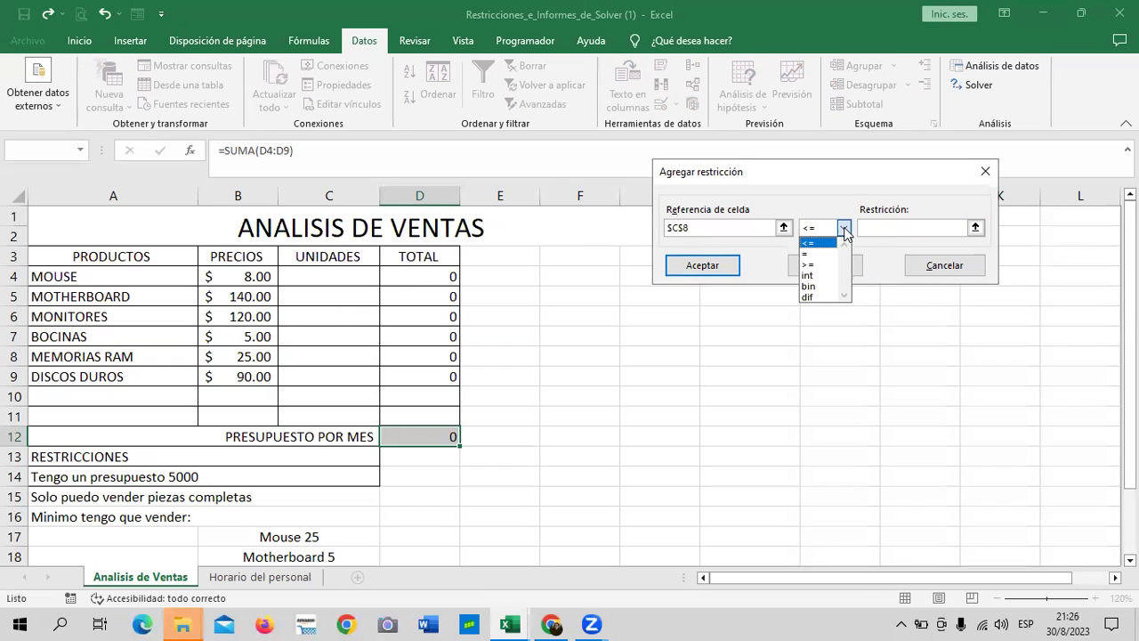
click(831, 276)
click(826, 265)
click(304, 377)
click(844, 229)
click(828, 275)
click(719, 268)
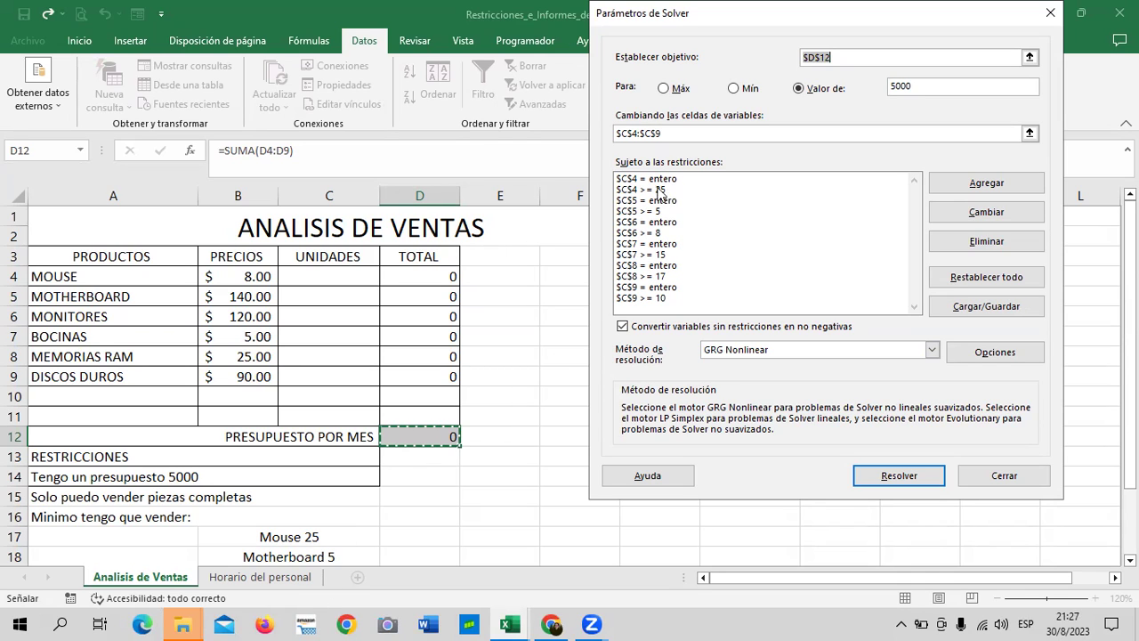
Step: Solve for $C$4:$C$9 so $D$12 equals 5000 under all constraints
click(902, 477)
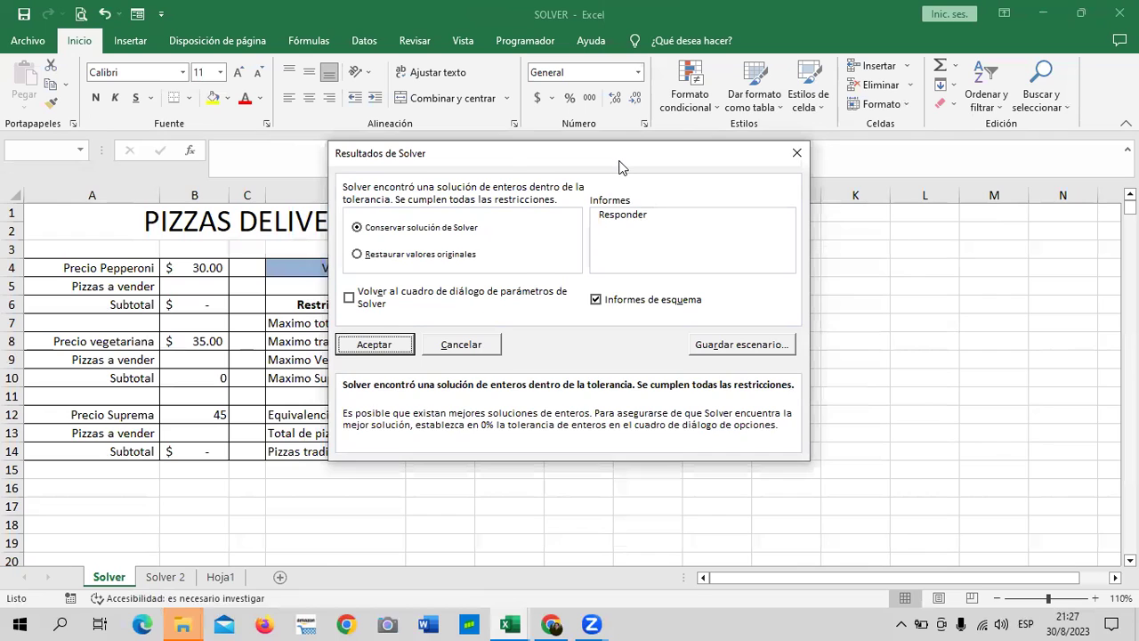
Step: Keep the Solver solution and generate an answer report without outlines
drag(621, 167, 804, 151)
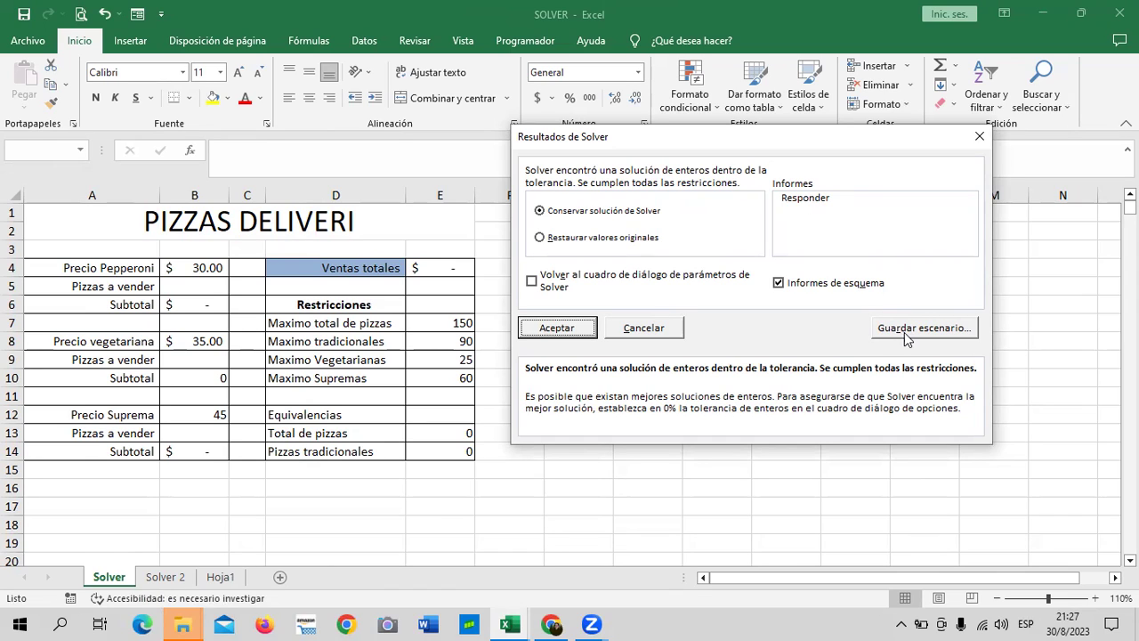
click(806, 197)
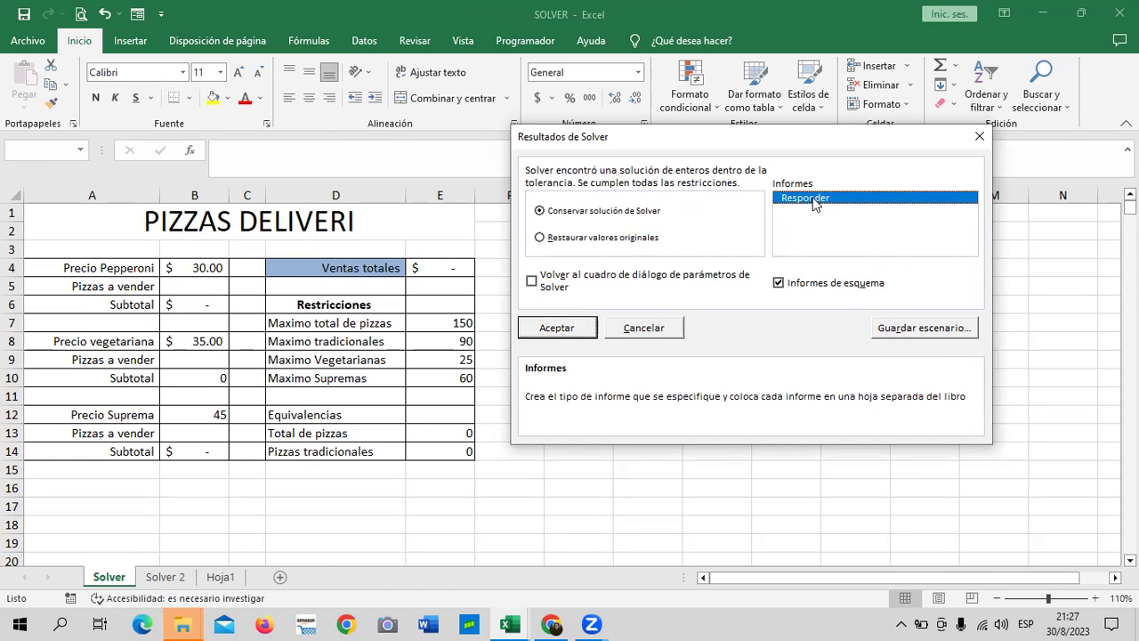
click(782, 286)
click(587, 329)
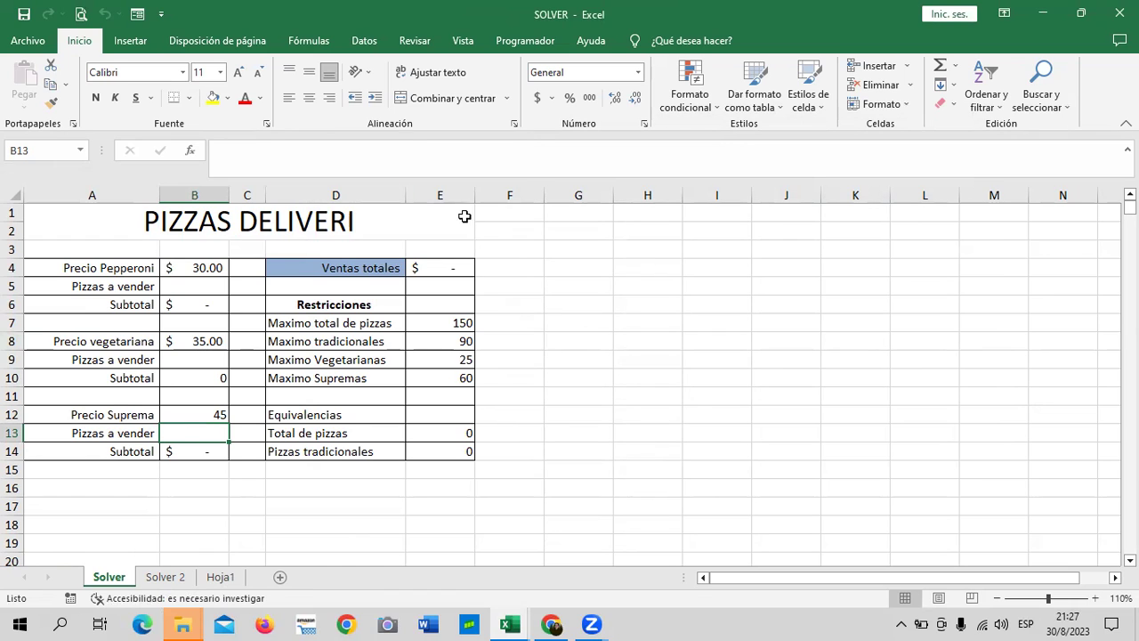
Step: Browse the Solver 2, Hoja1 and Solver sheets of the SOLVER workbook
click(162, 579)
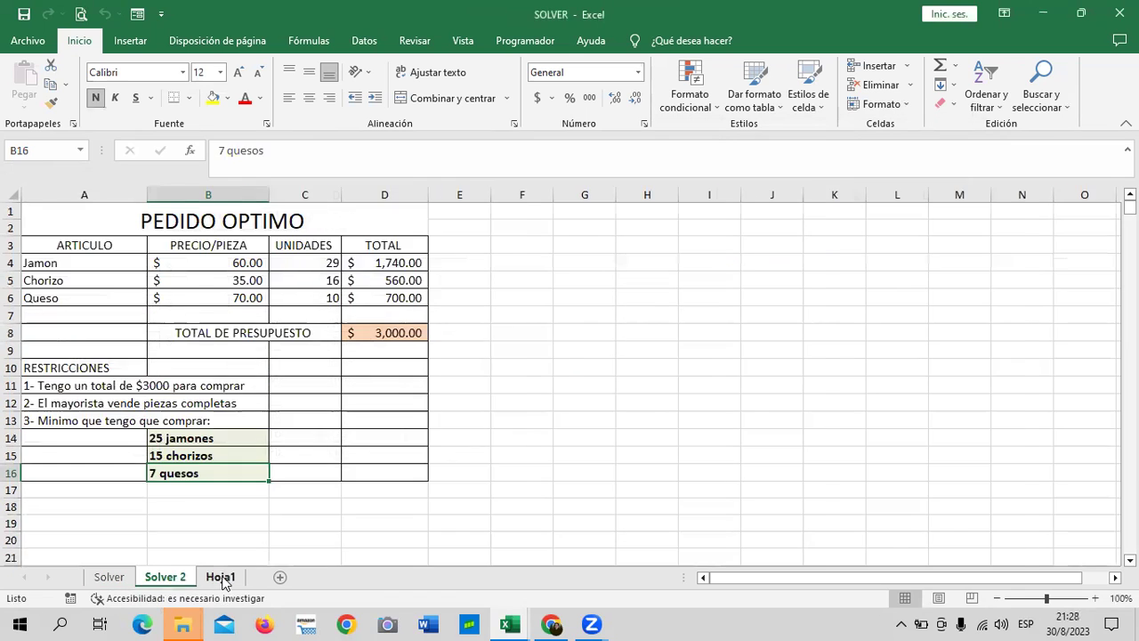
click(223, 579)
click(164, 577)
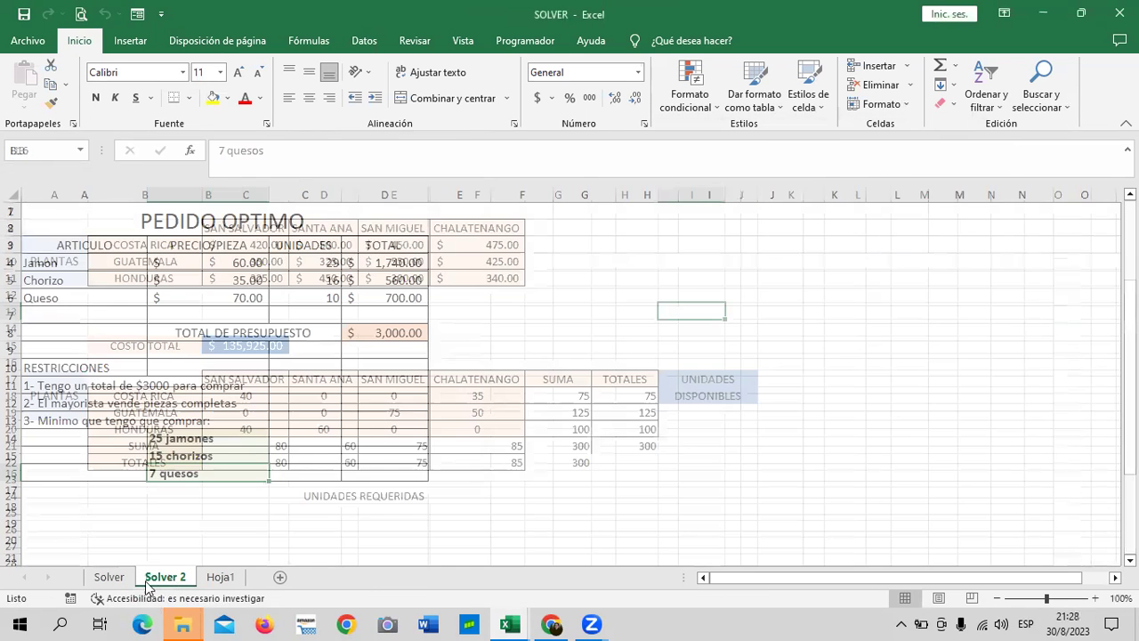
click(109, 577)
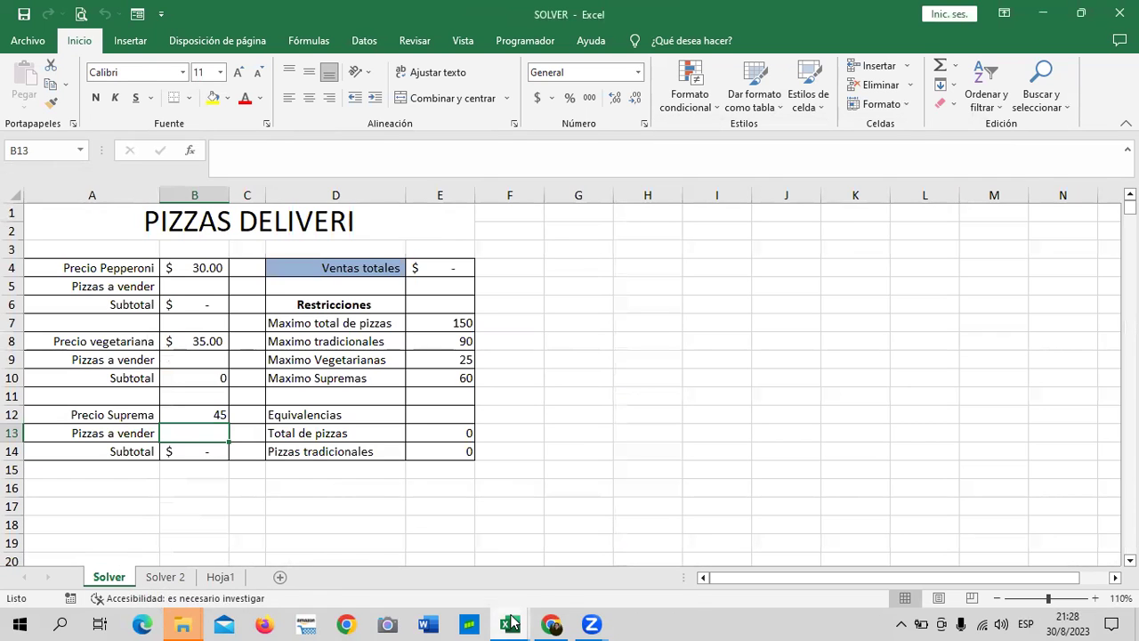
Step: Switch to the Restricciones_e_Informes_de_Solver workbook and view the Informe de respuestas 1 sheet
mouse_move(513, 623)
click(460, 570)
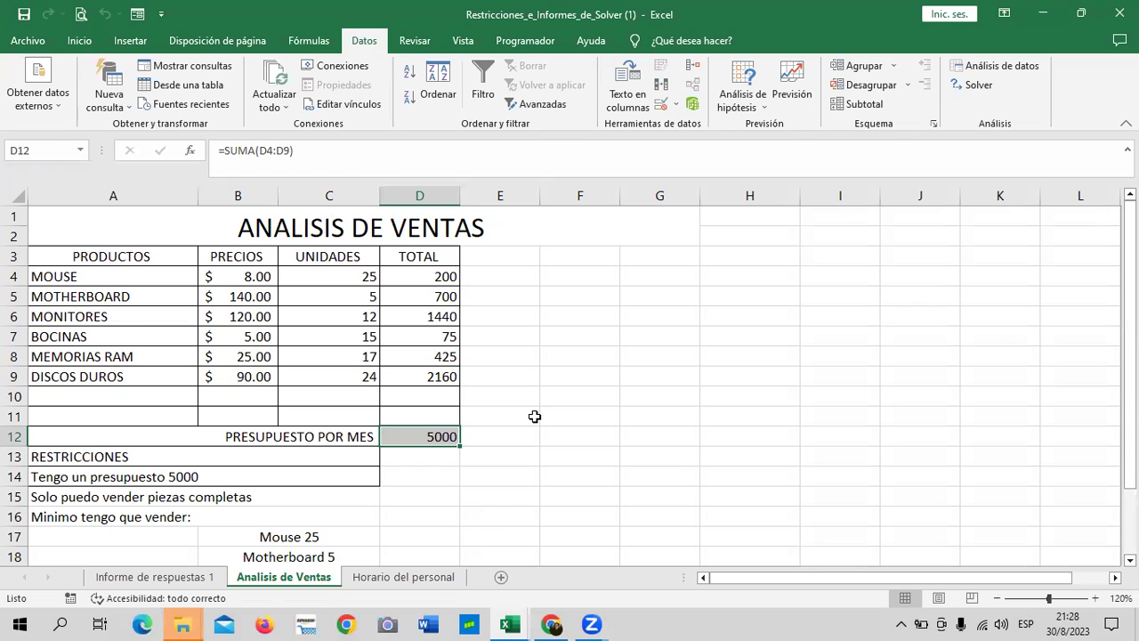
click(206, 579)
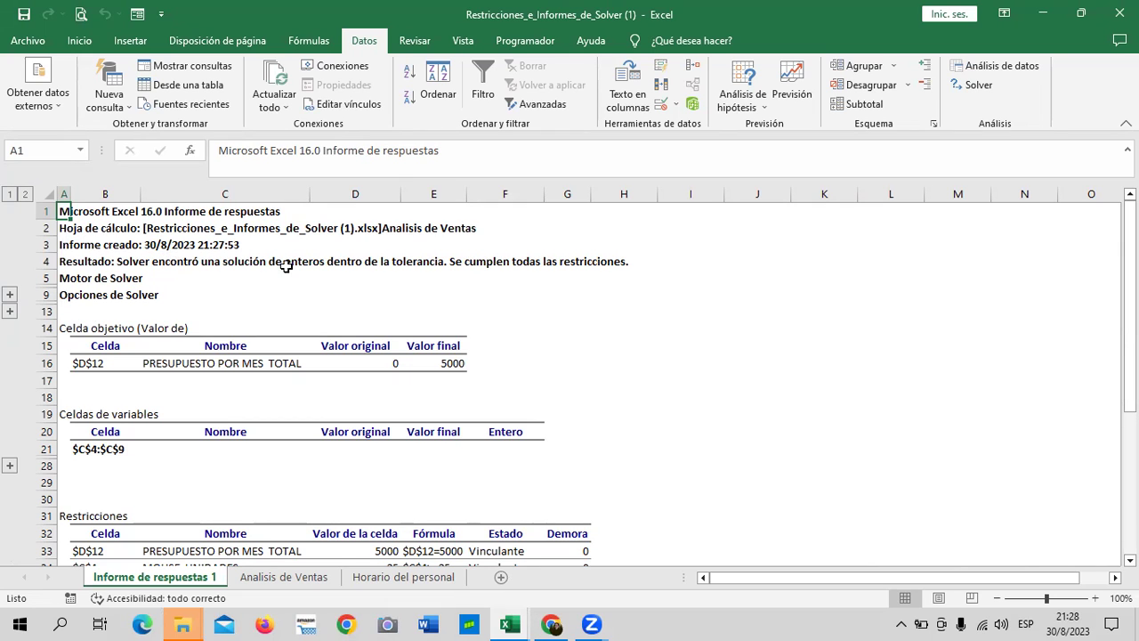
Step: Return to Analisis de Ventas showing solved units 25, 5, 12, 15, 17, 24
click(315, 580)
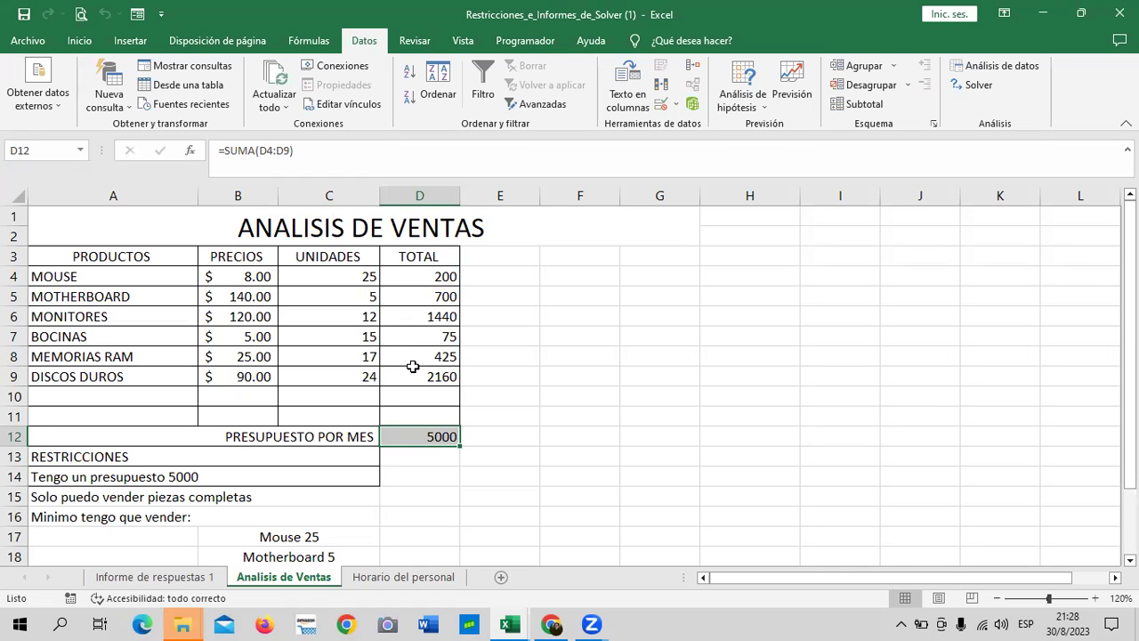
scroll(383, 329, down, 2)
scroll(377, 337, up, 1)
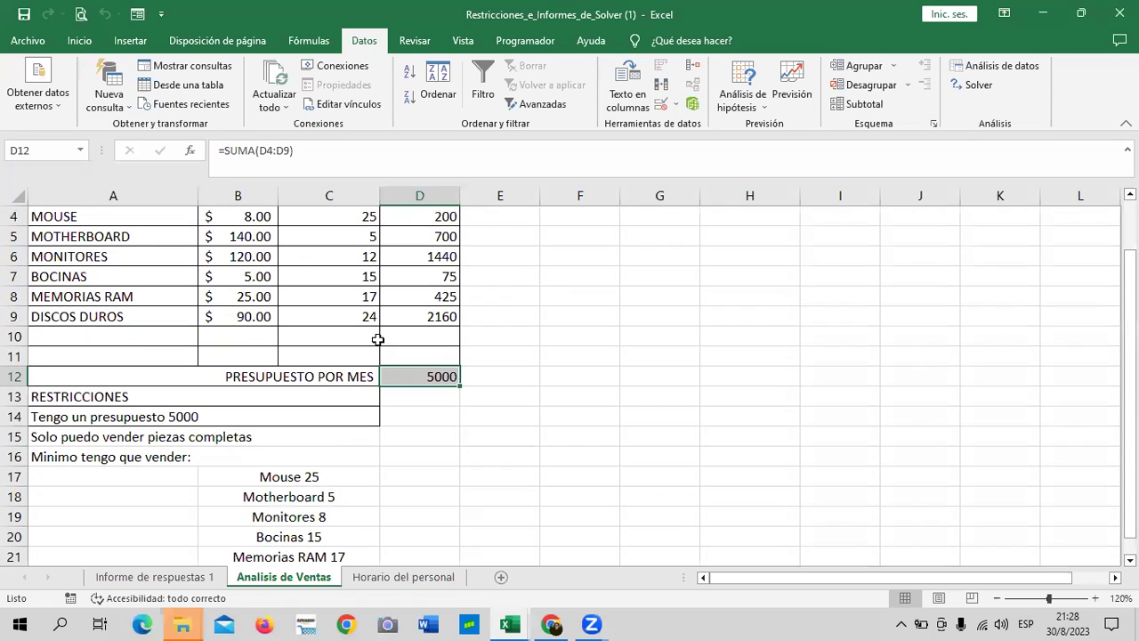
scroll(396, 366, up, 1)
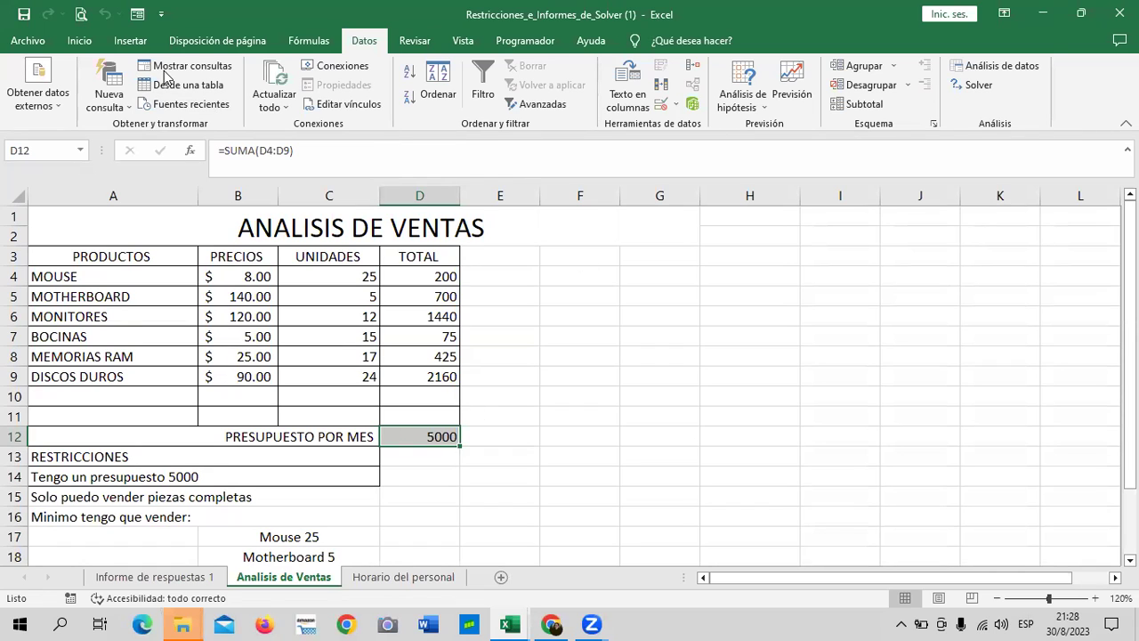
Step: Apply dollar accounting format to budget D12 and totals D4:D9, then check units C4 and C5
click(79, 40)
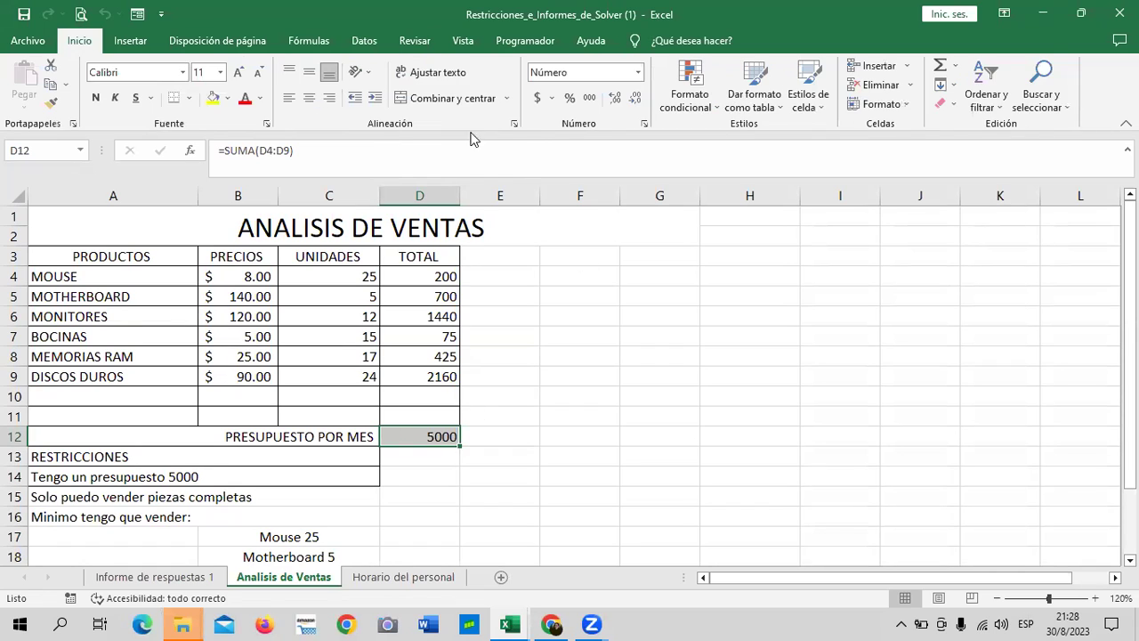
click(538, 99)
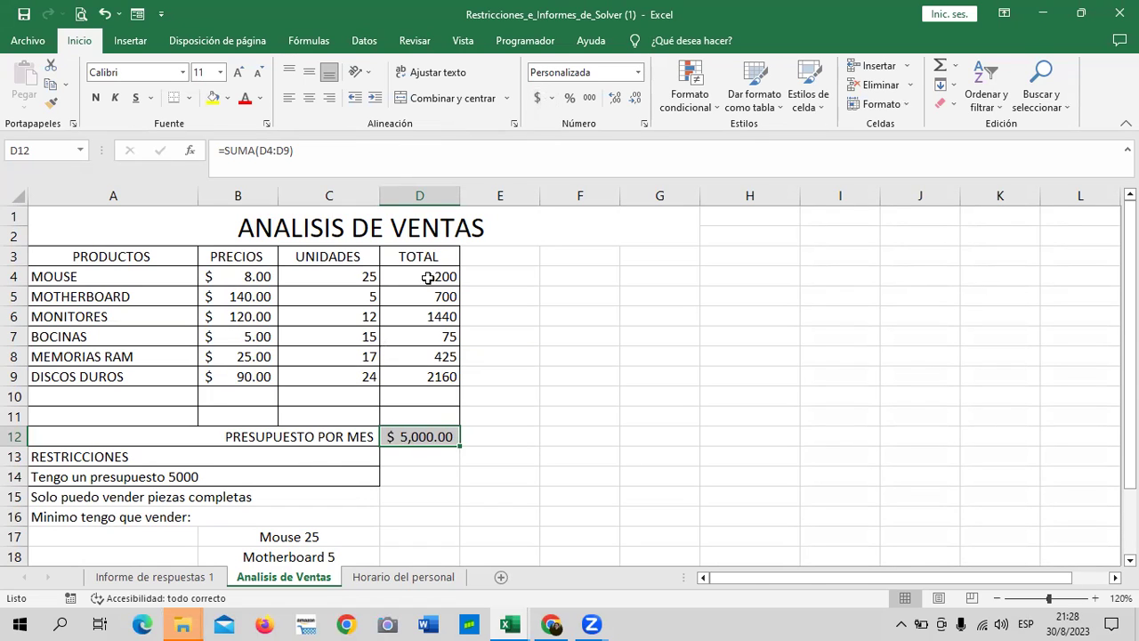
drag(428, 278, 433, 376)
click(537, 99)
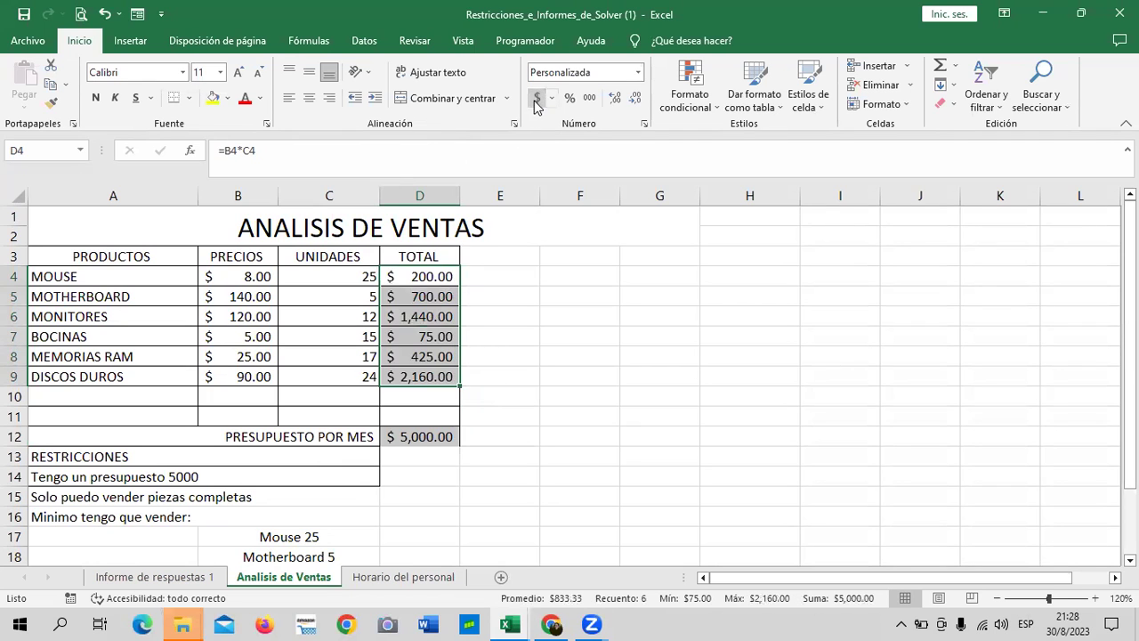
scroll(347, 463, down, 1)
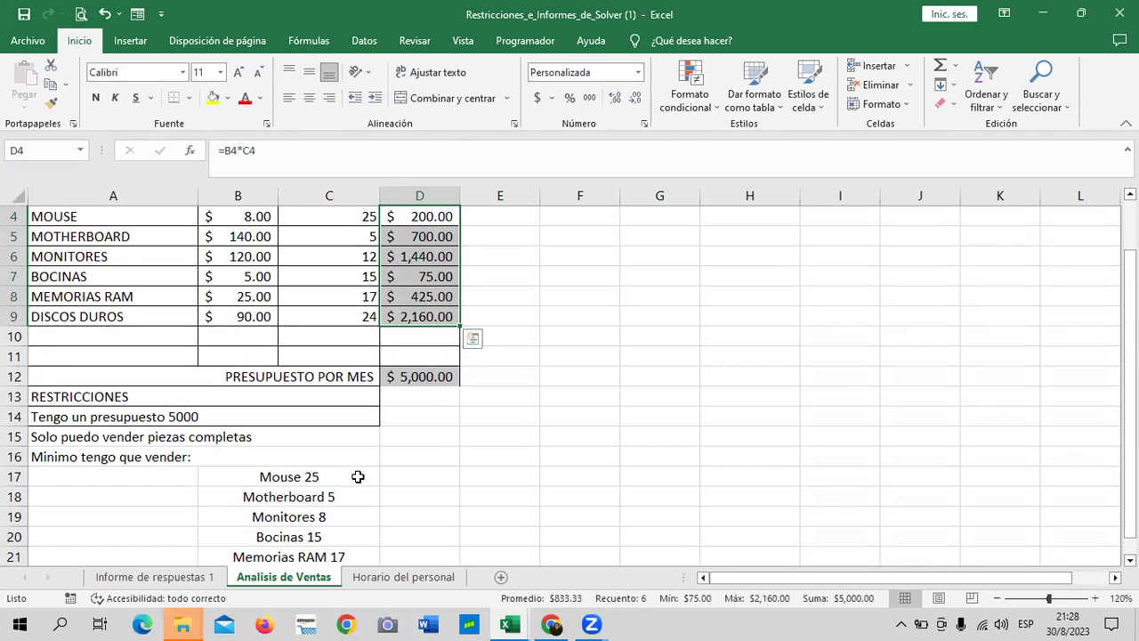
scroll(357, 477, up, 1)
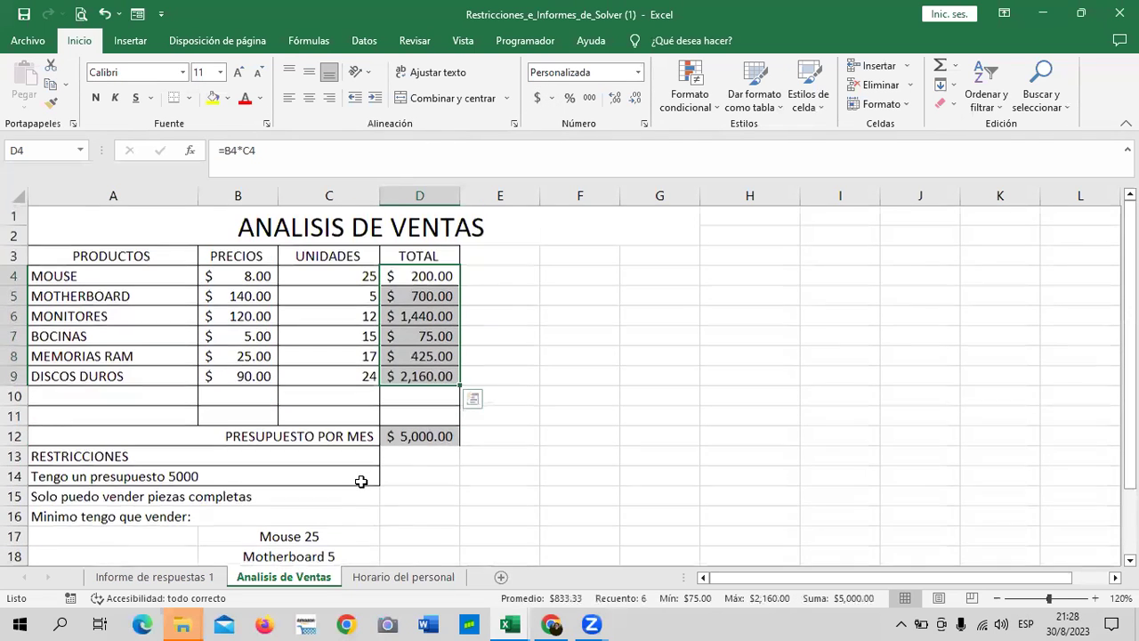
click(312, 276)
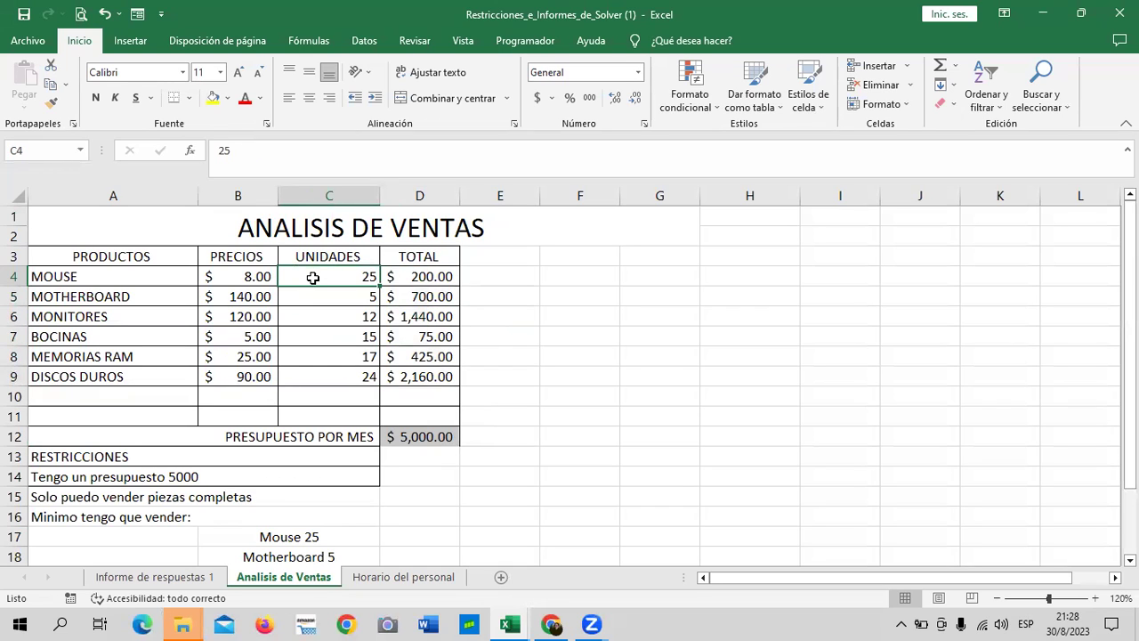
click(303, 300)
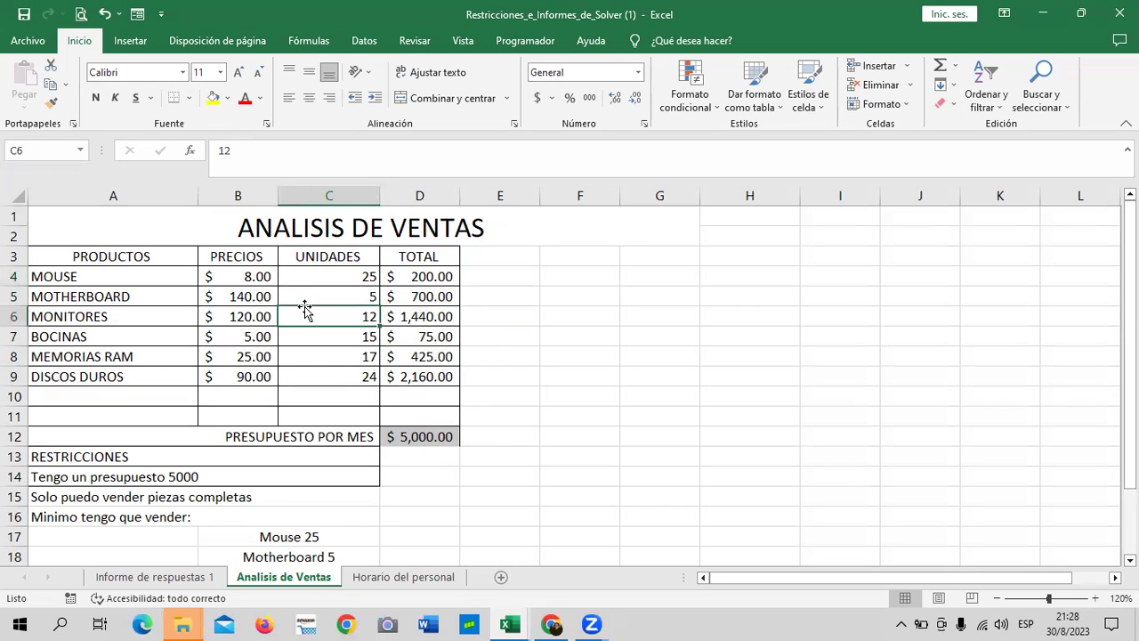
scroll(263, 538, down, 1)
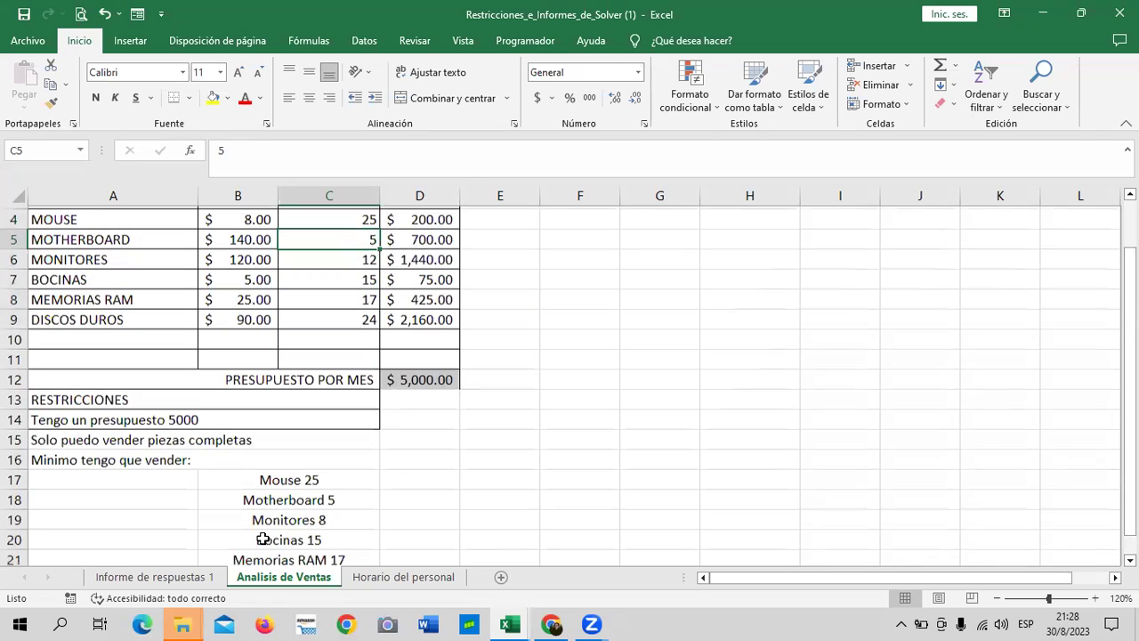
click(322, 261)
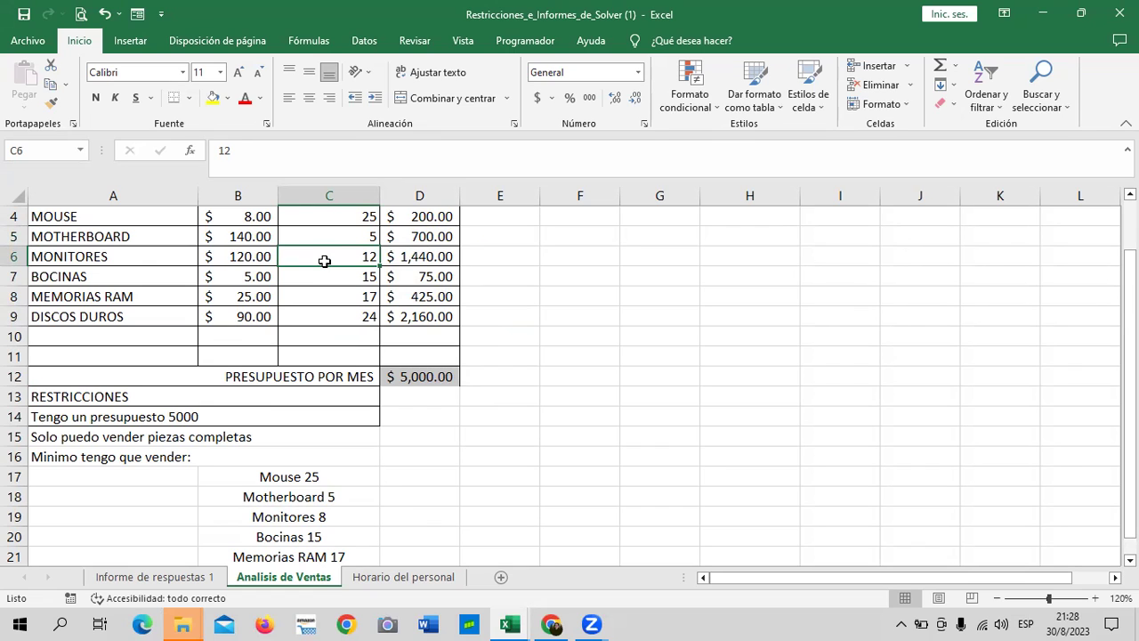
click(292, 536)
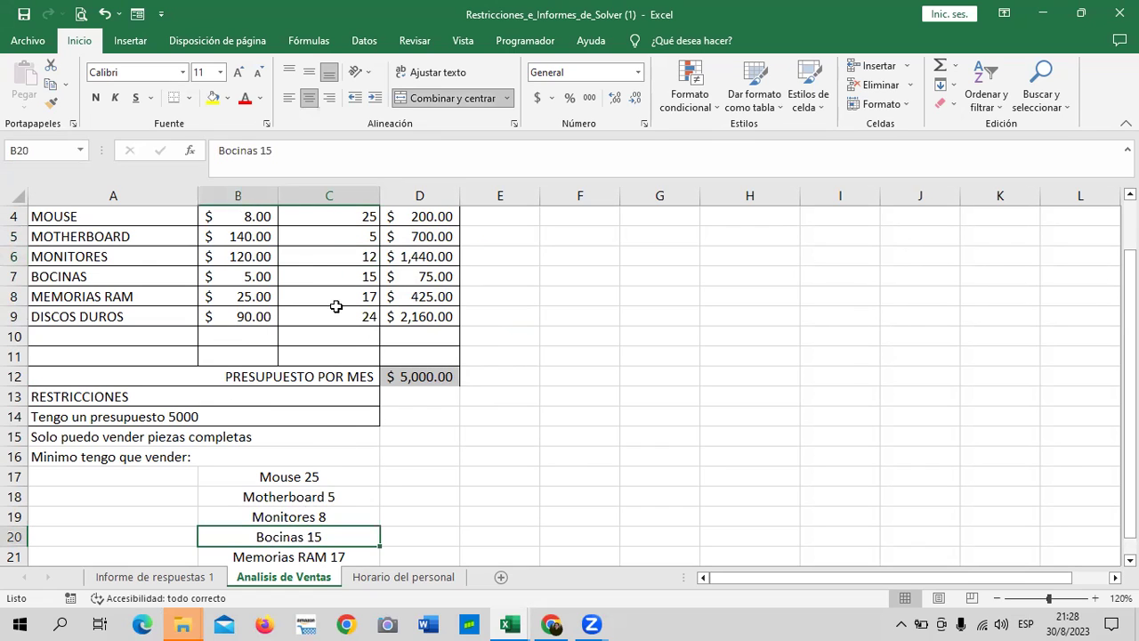
click(308, 276)
scroll(293, 314, down, 1)
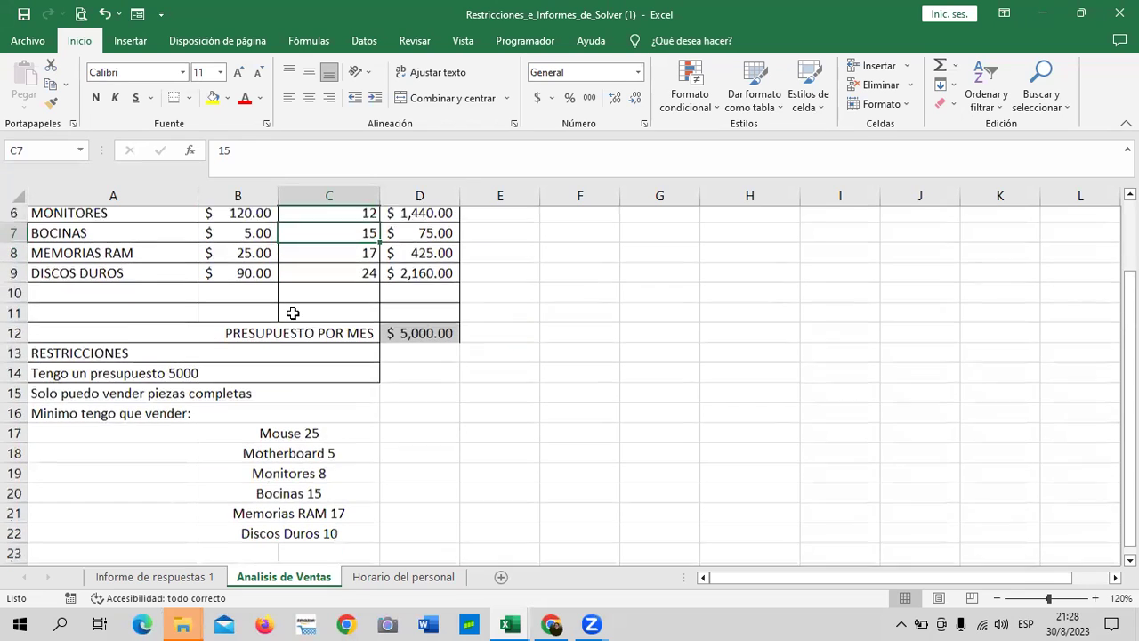
click(332, 500)
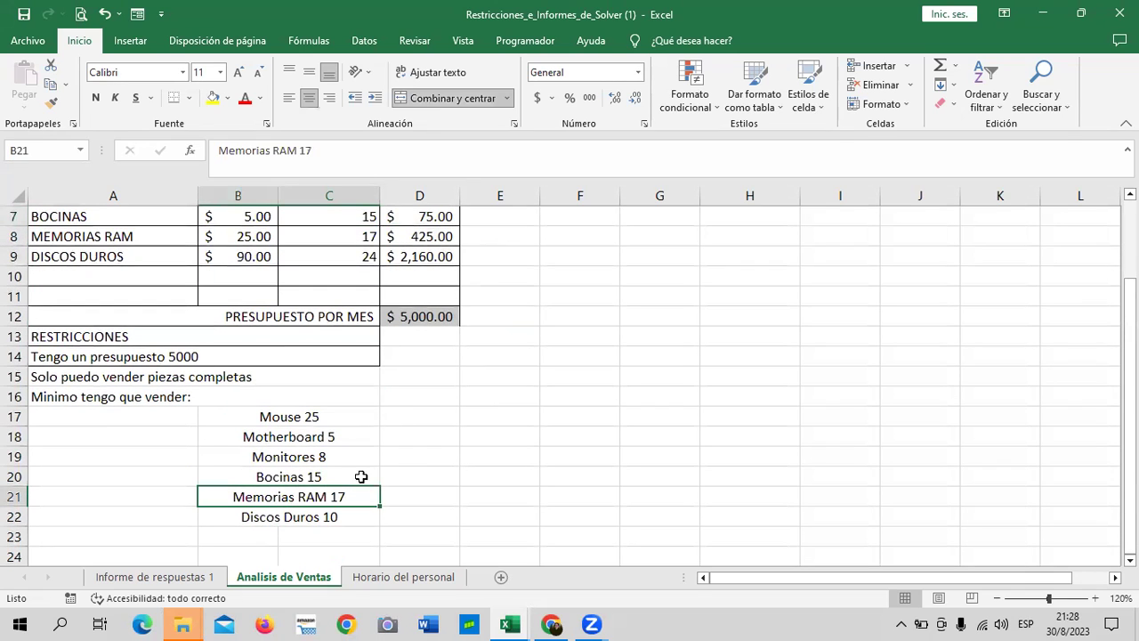
click(354, 236)
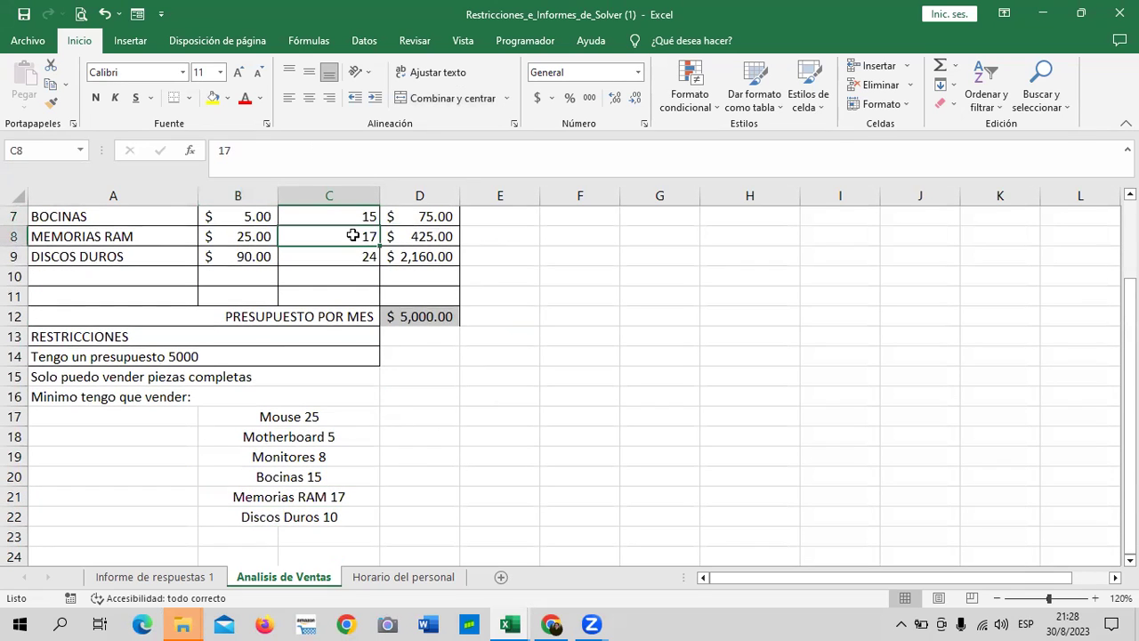
click(297, 516)
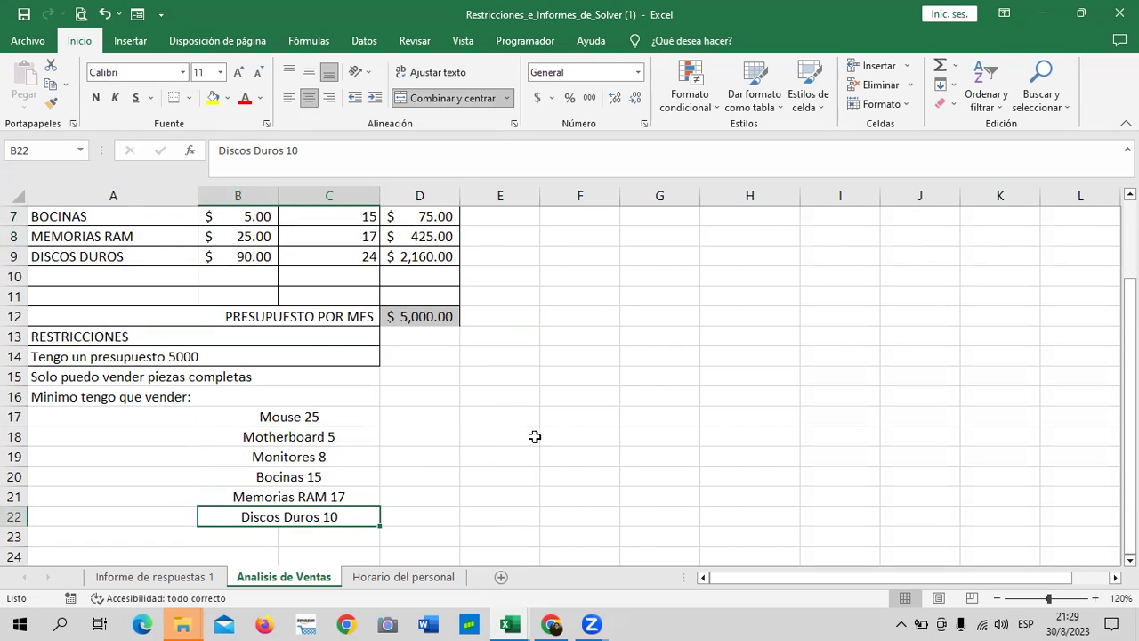
scroll(475, 467, up, 1)
click(351, 318)
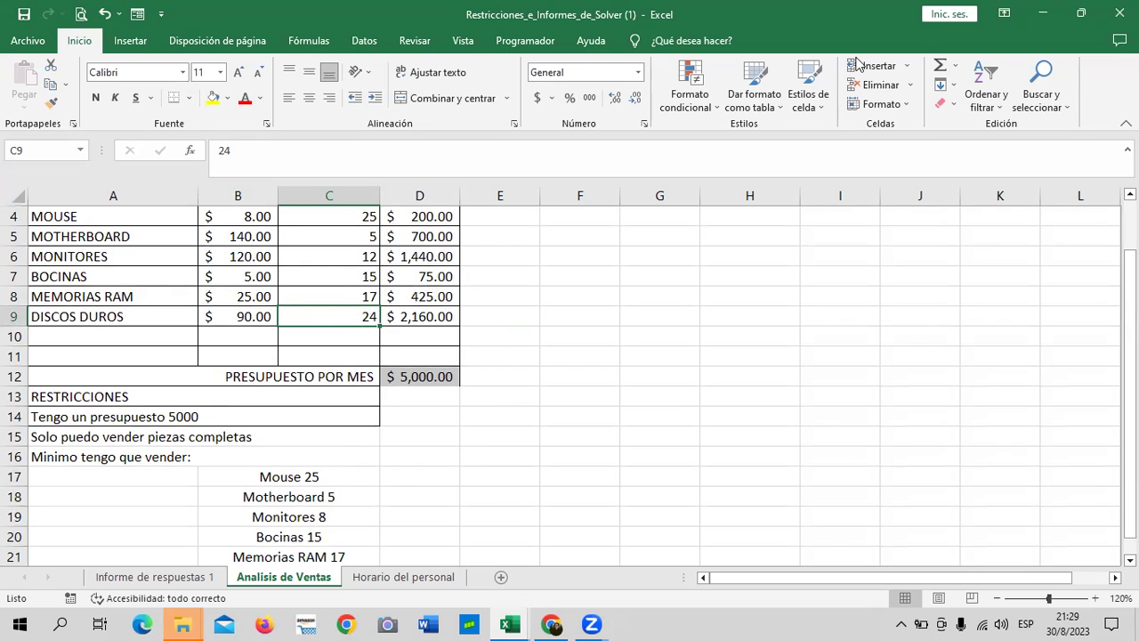
click(418, 378)
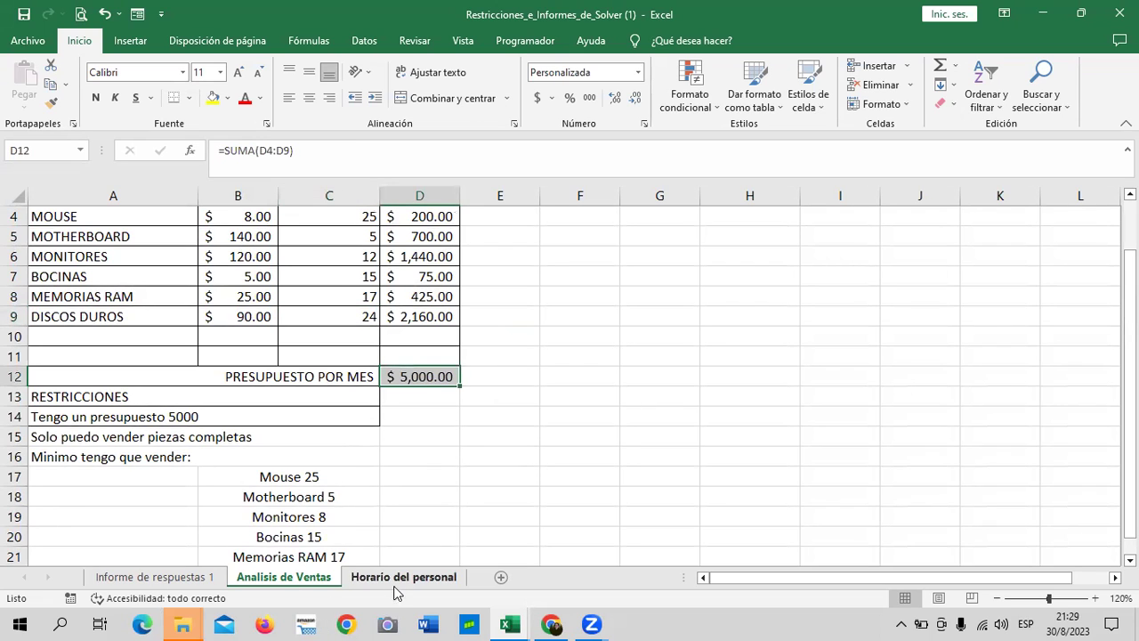
Step: Open the Informe de respuestas 1 report and toggle its outline between detail and summary levels
click(200, 578)
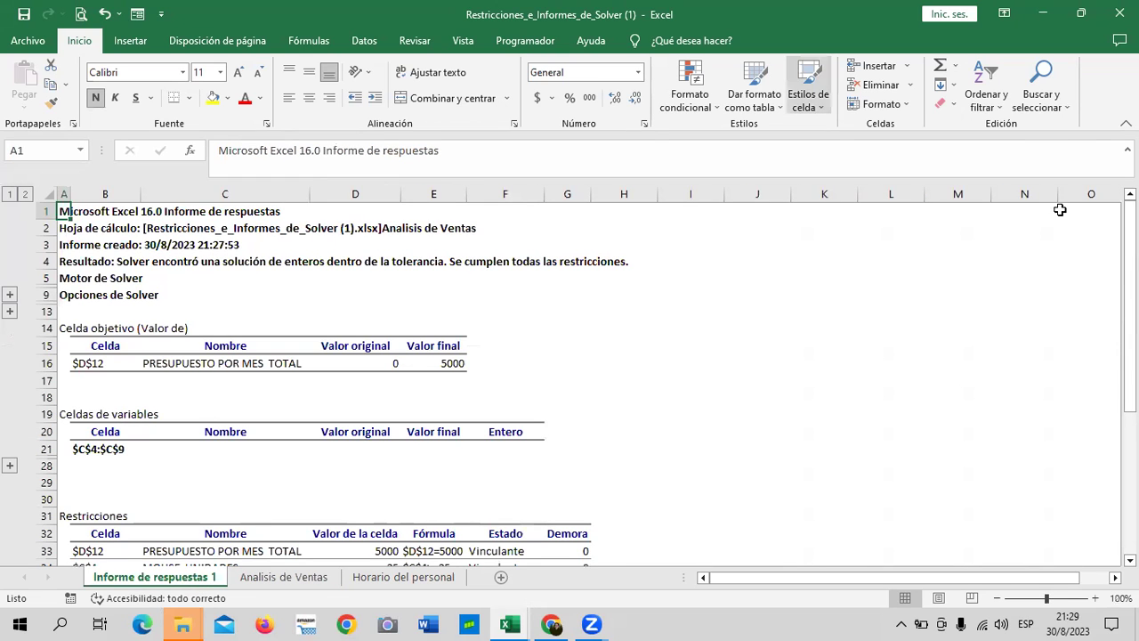
click(24, 195)
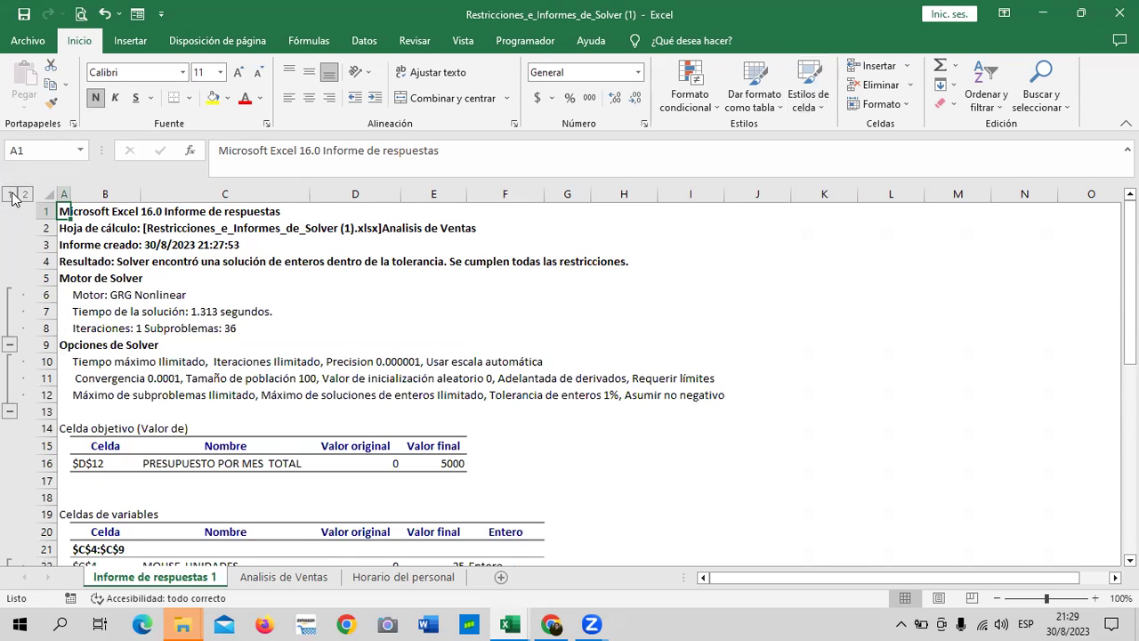
click(10, 194)
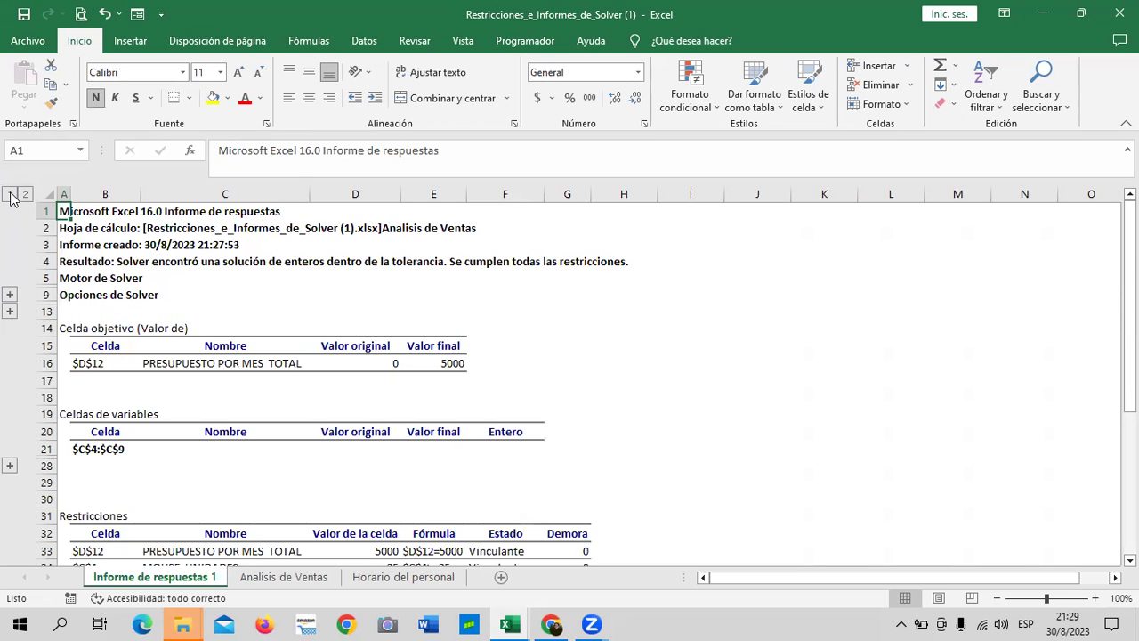
click(24, 194)
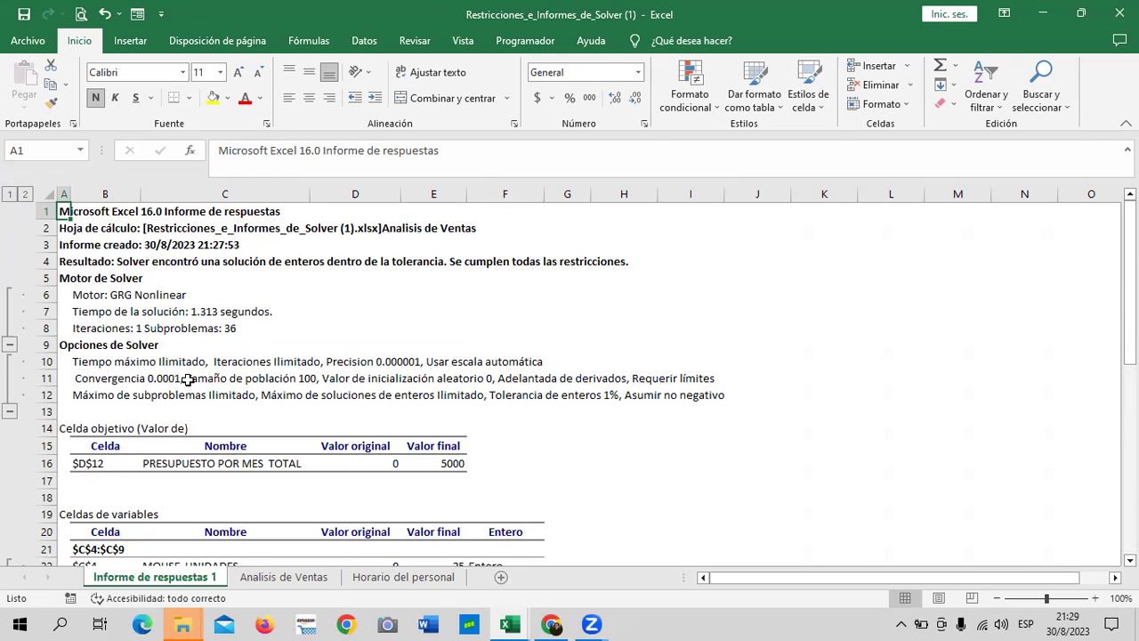
click(9, 195)
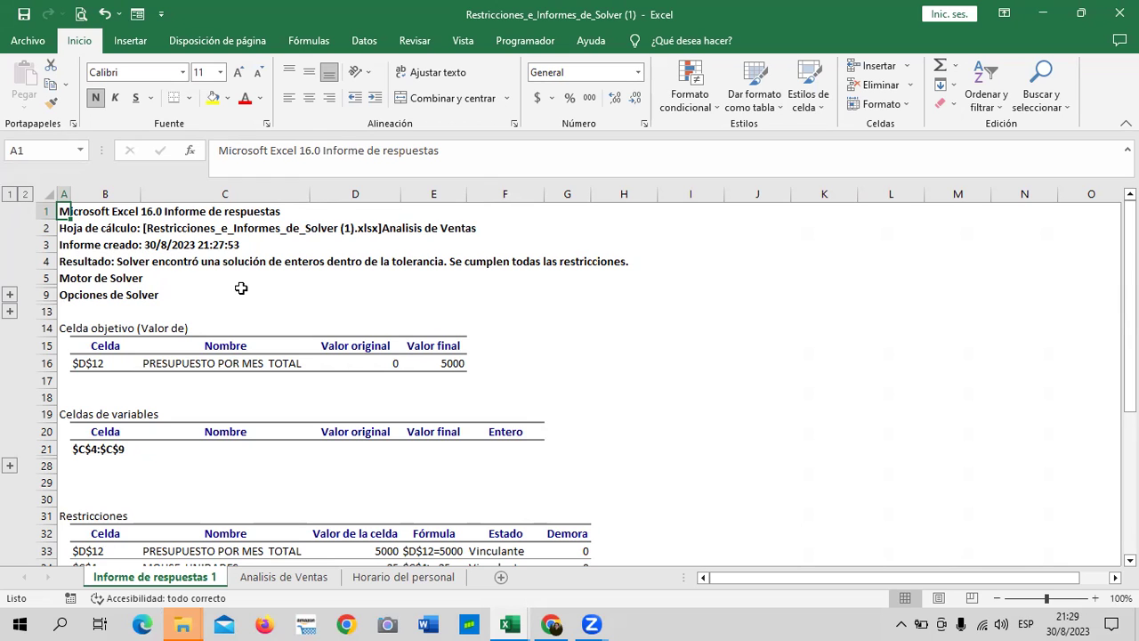
Step: Scroll through the report and expand the variable cells to see each product's final units
scroll(241, 287, down, 1)
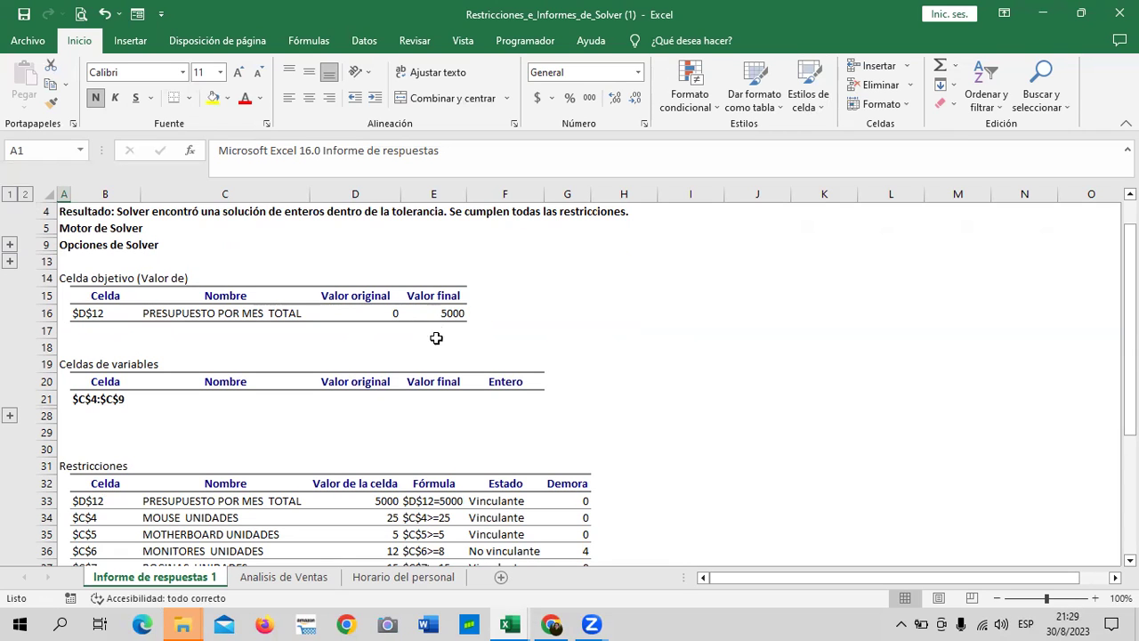
scroll(96, 414, down, 1)
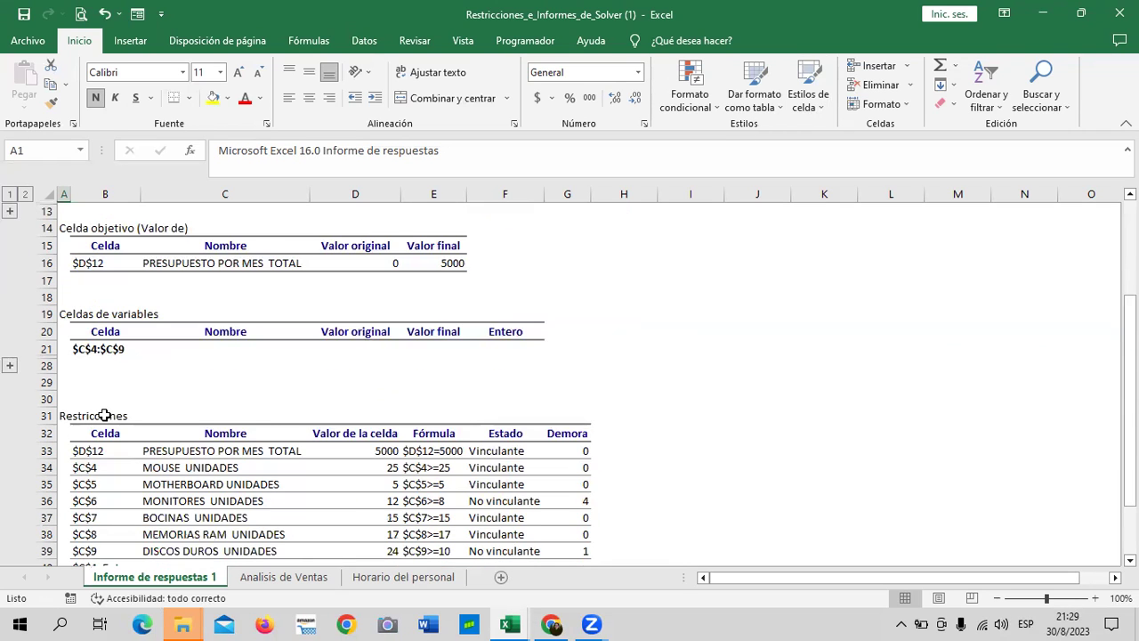
scroll(105, 414, down, 2)
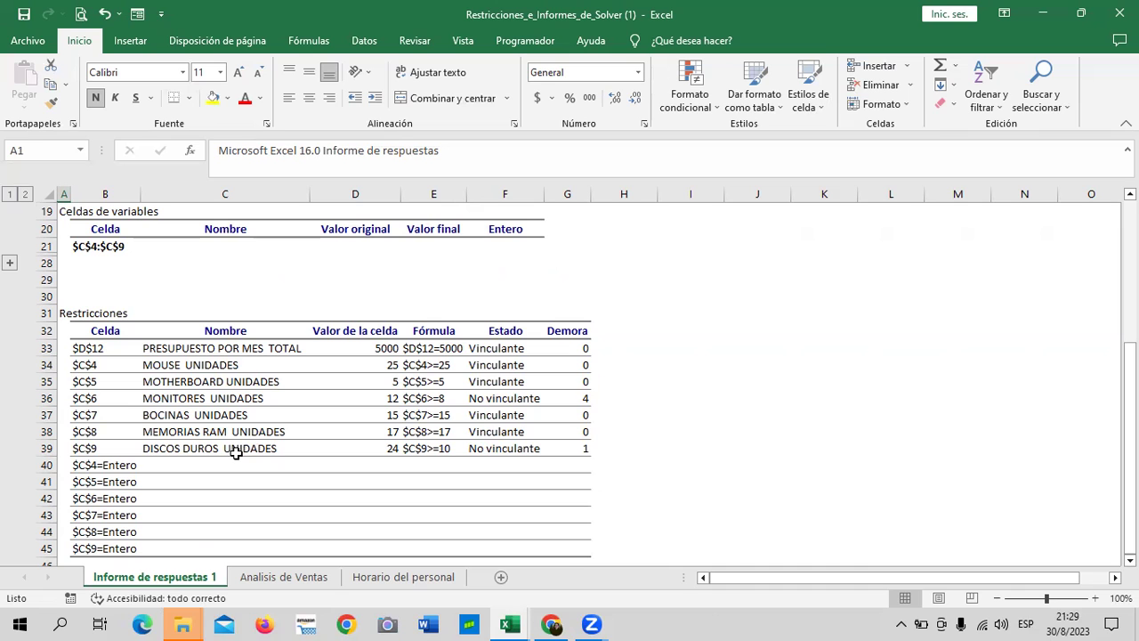
scroll(368, 451, down, 1)
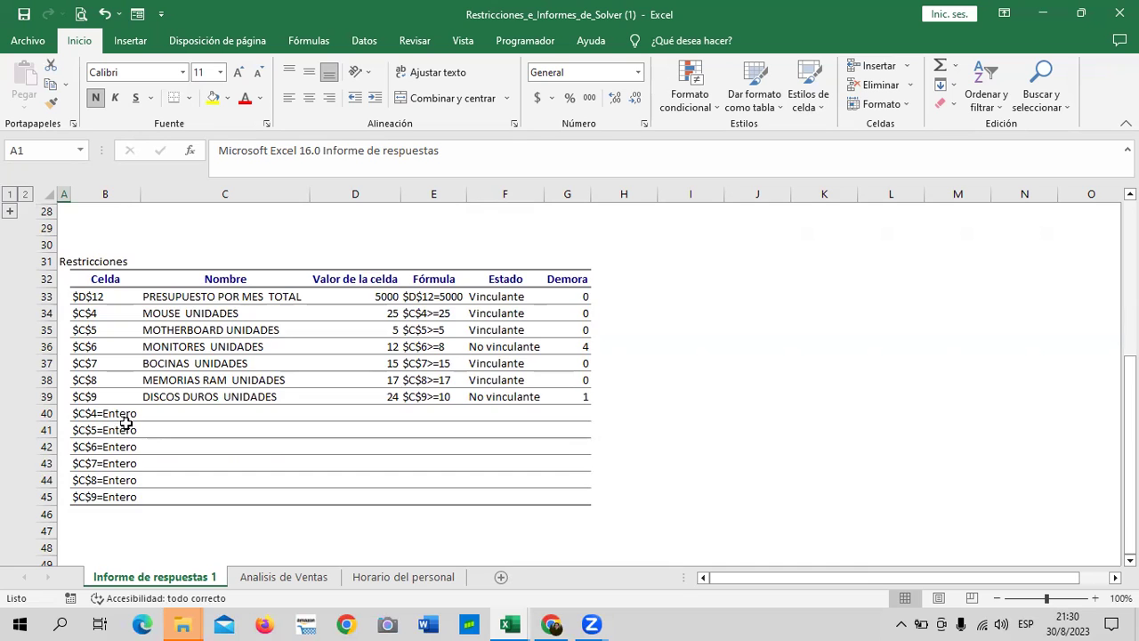
scroll(131, 429, up, 2)
click(8, 280)
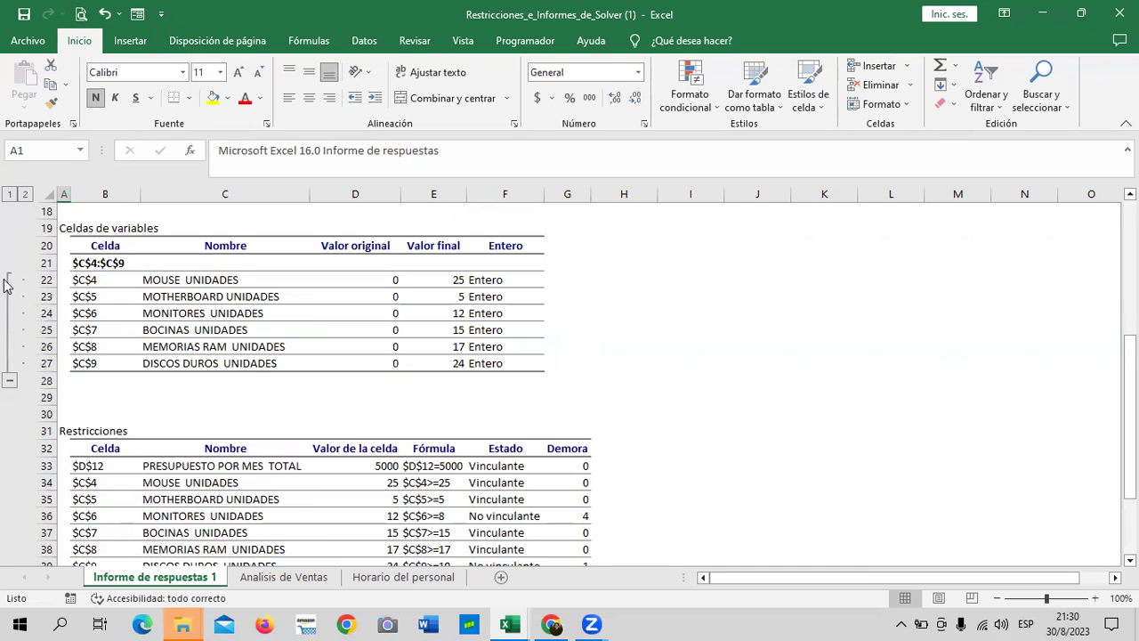
Step: Collapse and re-expand the variable rows, then collapse the whole report to level 1
scroll(434, 433, down, 1)
scroll(434, 434, down, 3)
scroll(437, 432, up, 3)
click(10, 196)
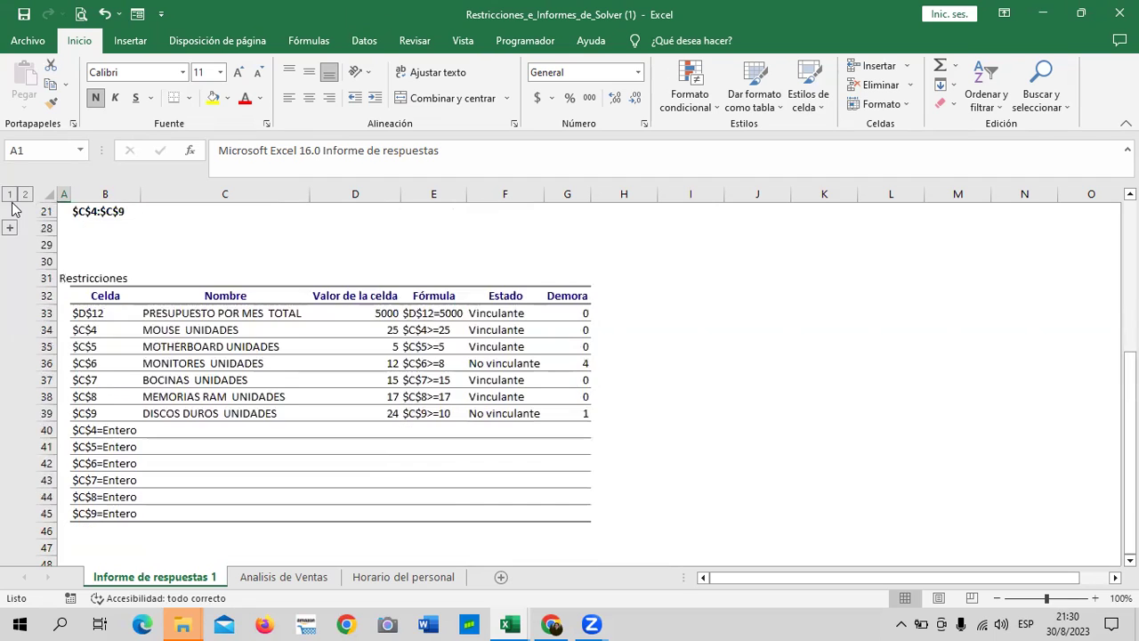
click(26, 196)
scroll(203, 294, up, 2)
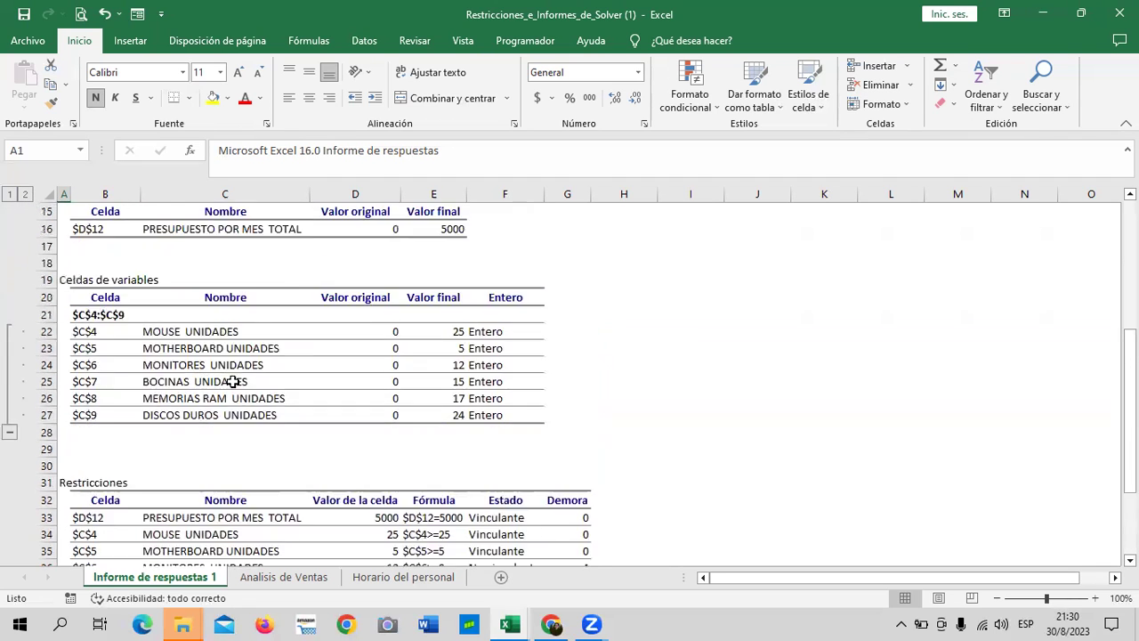
scroll(203, 356, up, 5)
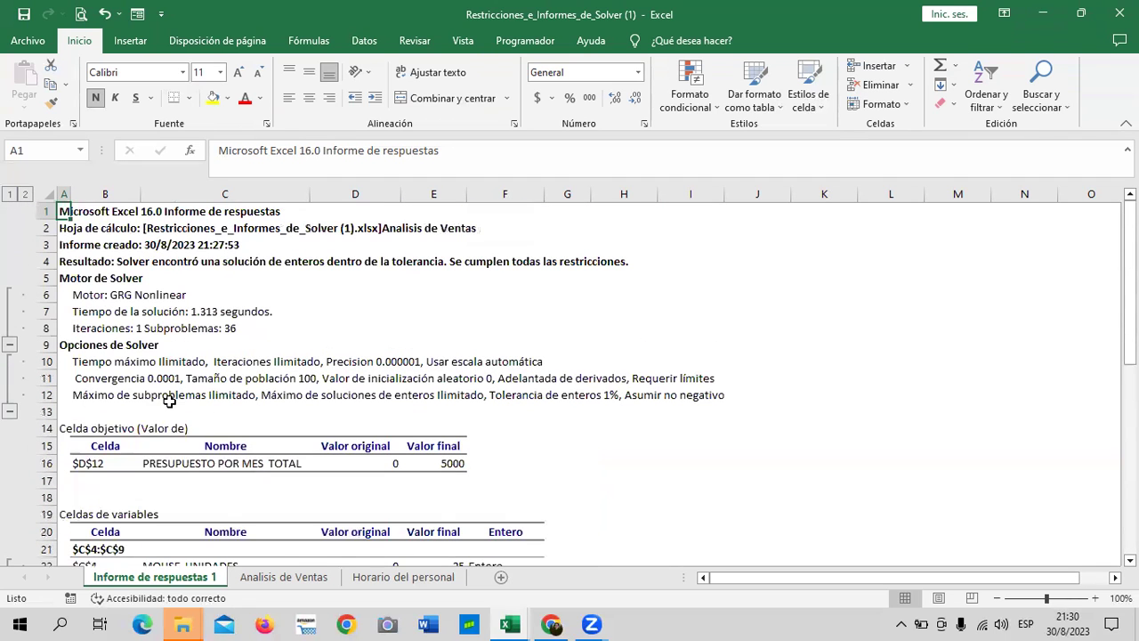
click(10, 194)
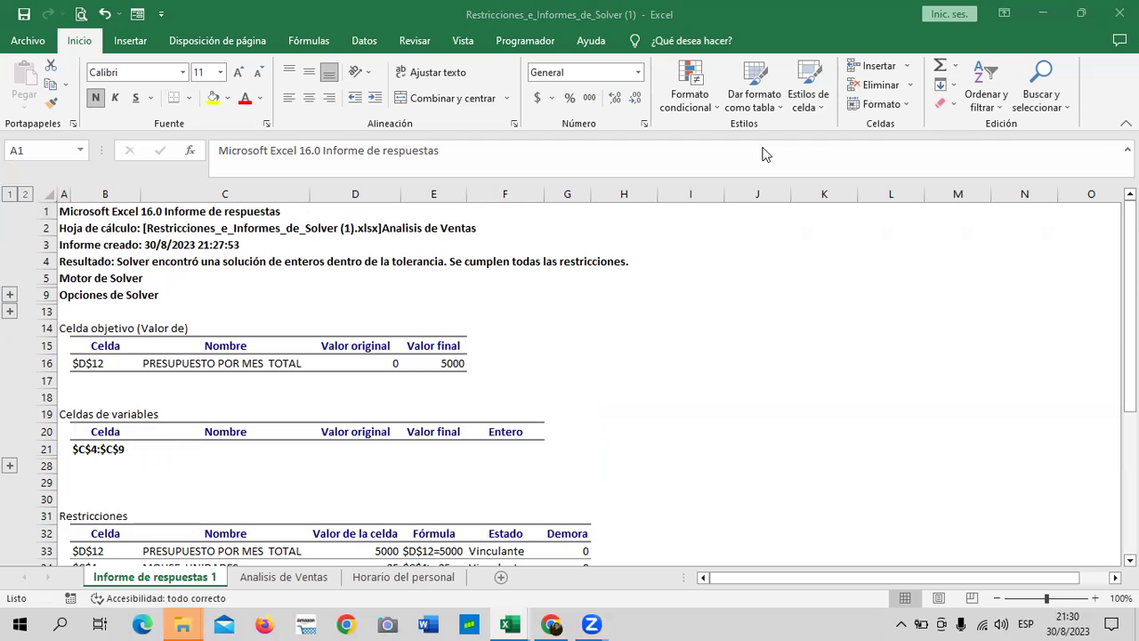
Step: Scroll down the answer report to the constraints: $D$12=5000 binding, $C$6>=8 slack 4
scroll(309, 311, down, 2)
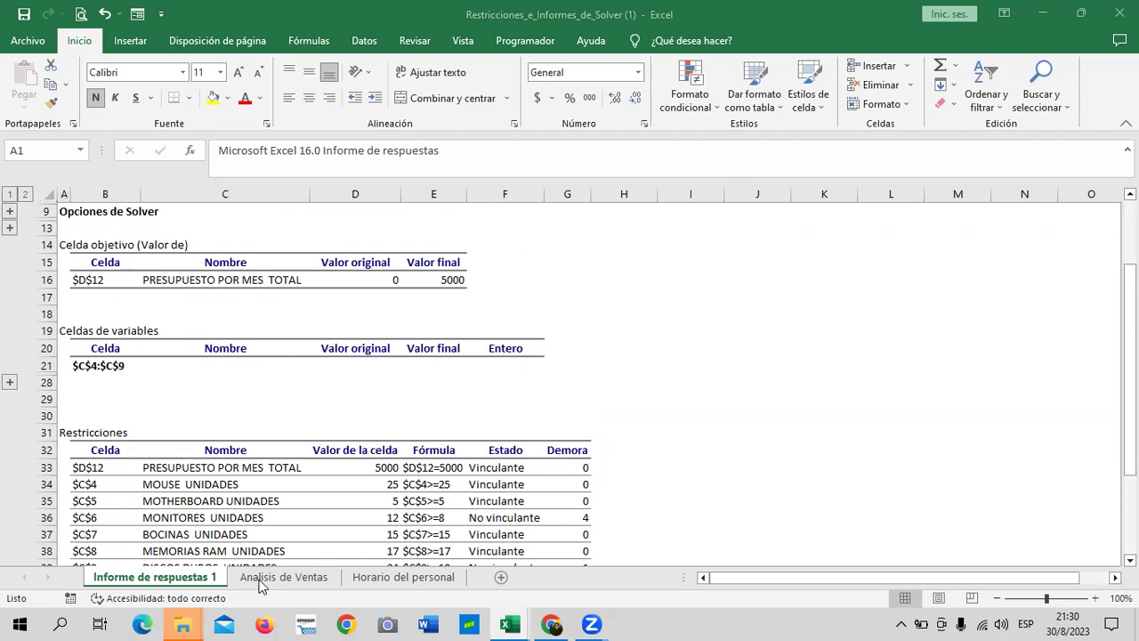
click(294, 577)
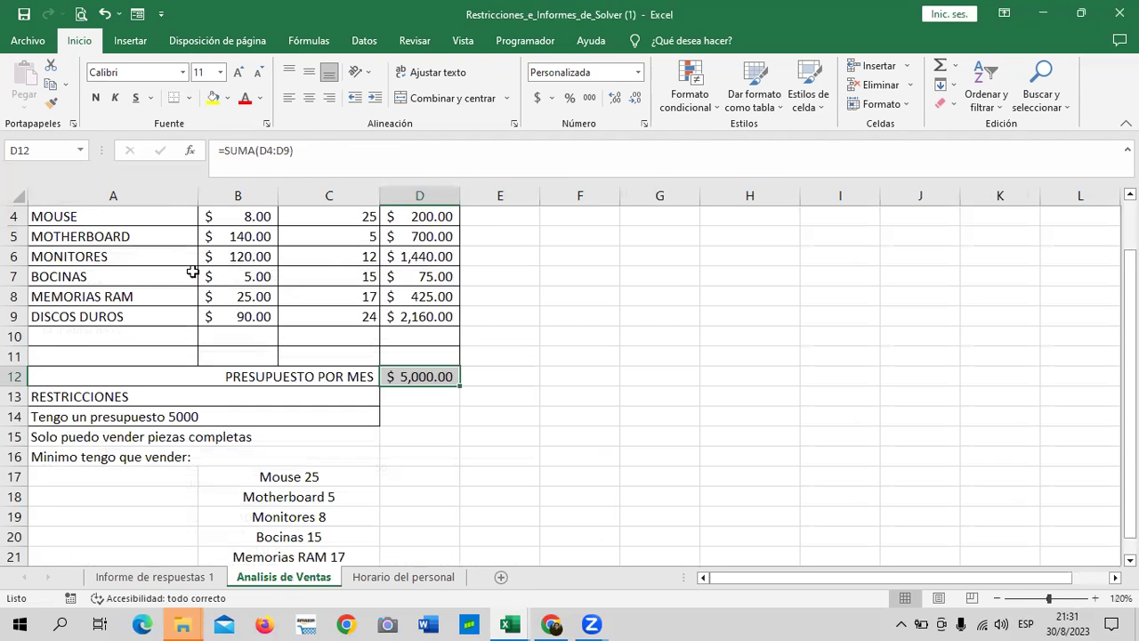
scroll(394, 367, down, 2)
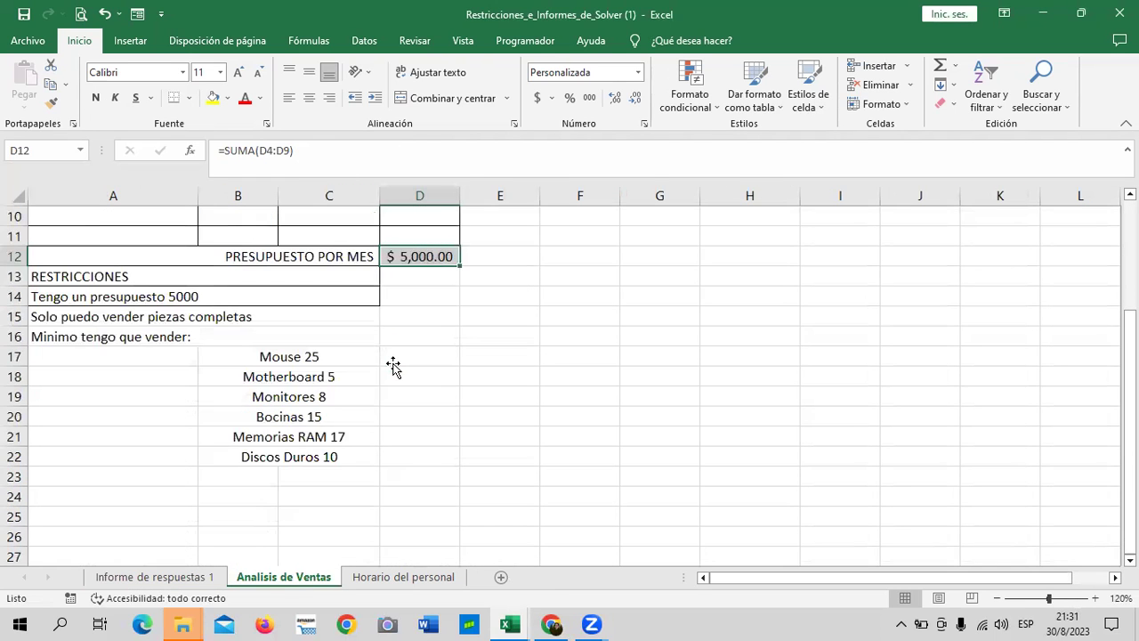
scroll(393, 366, up, 3)
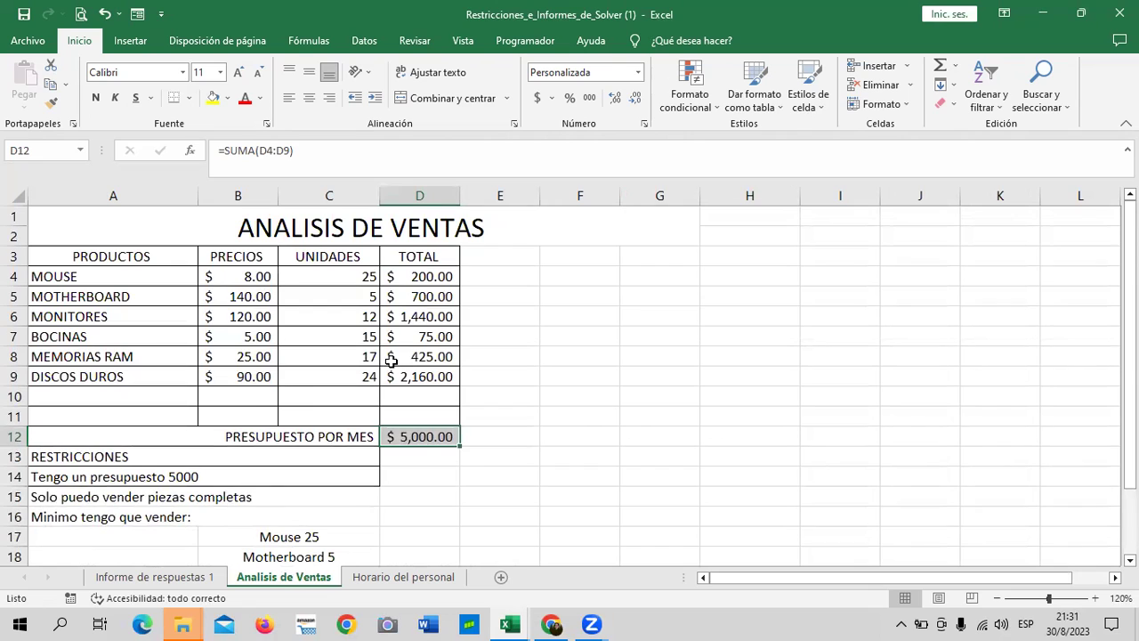
scroll(391, 360, down, 2)
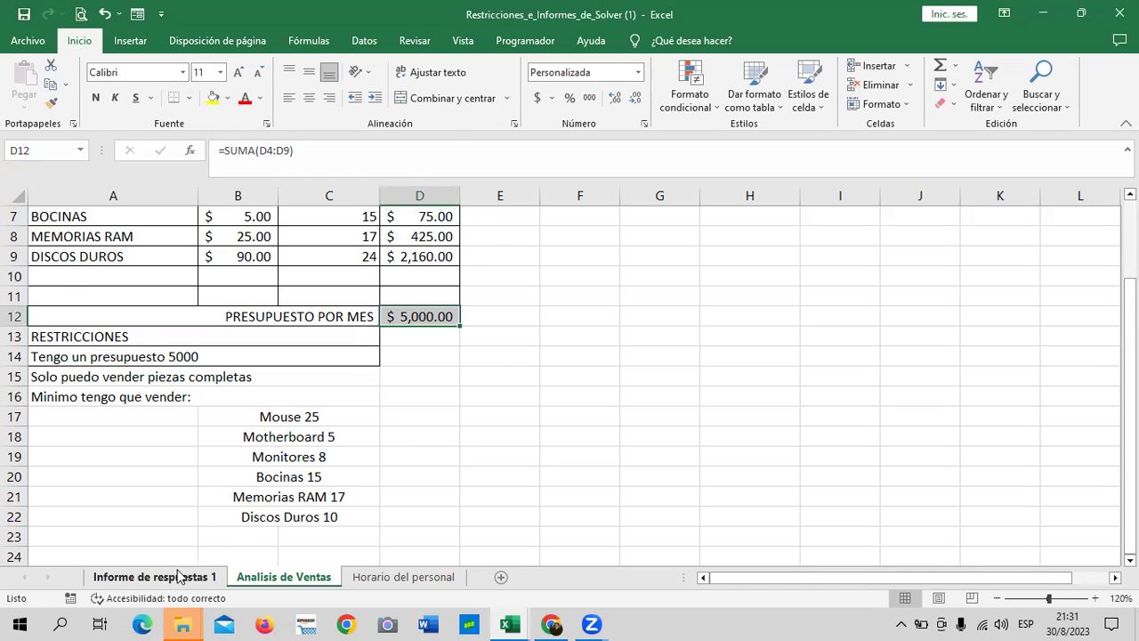
click(172, 580)
scroll(223, 413, down, 3)
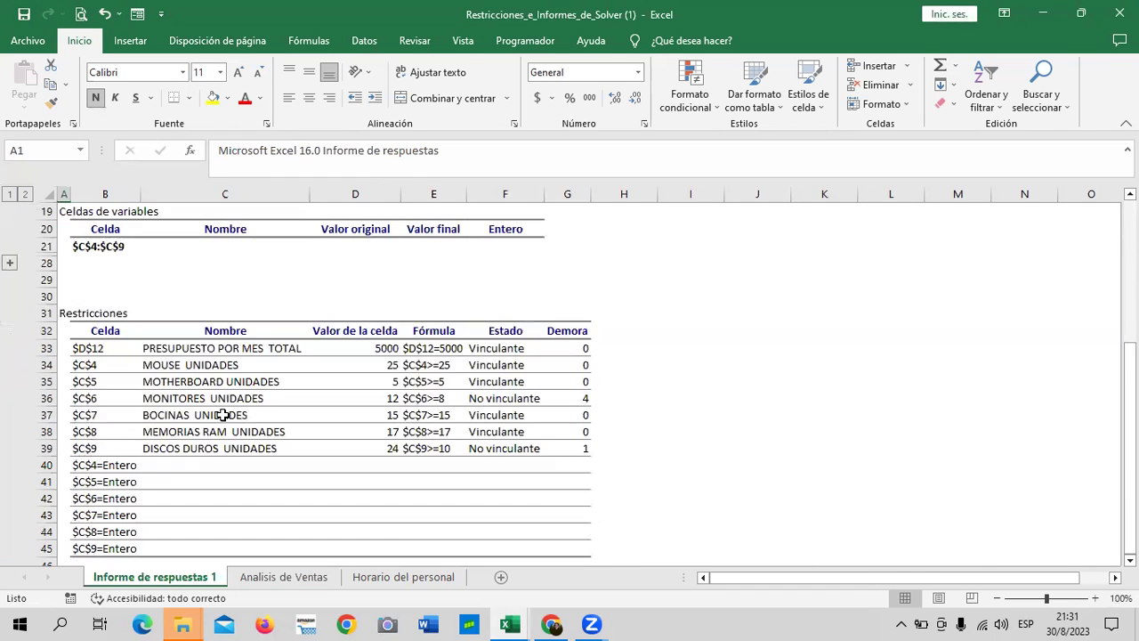
scroll(222, 415, down, 3)
scroll(223, 418, up, 2)
scroll(223, 417, up, 2)
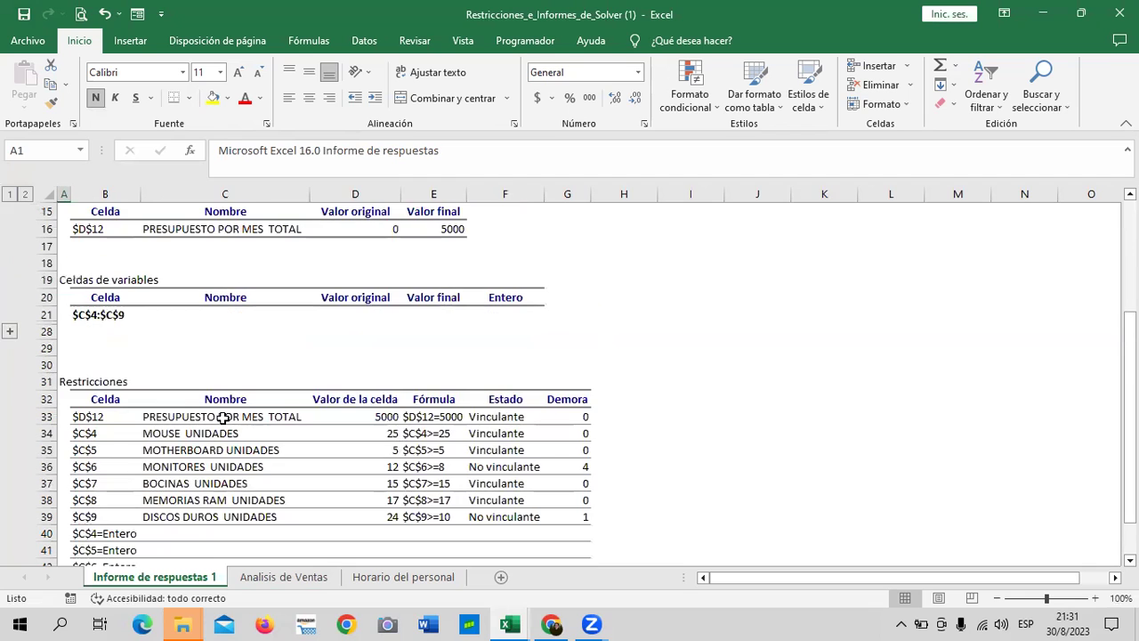
click(294, 579)
scroll(372, 392, up, 2)
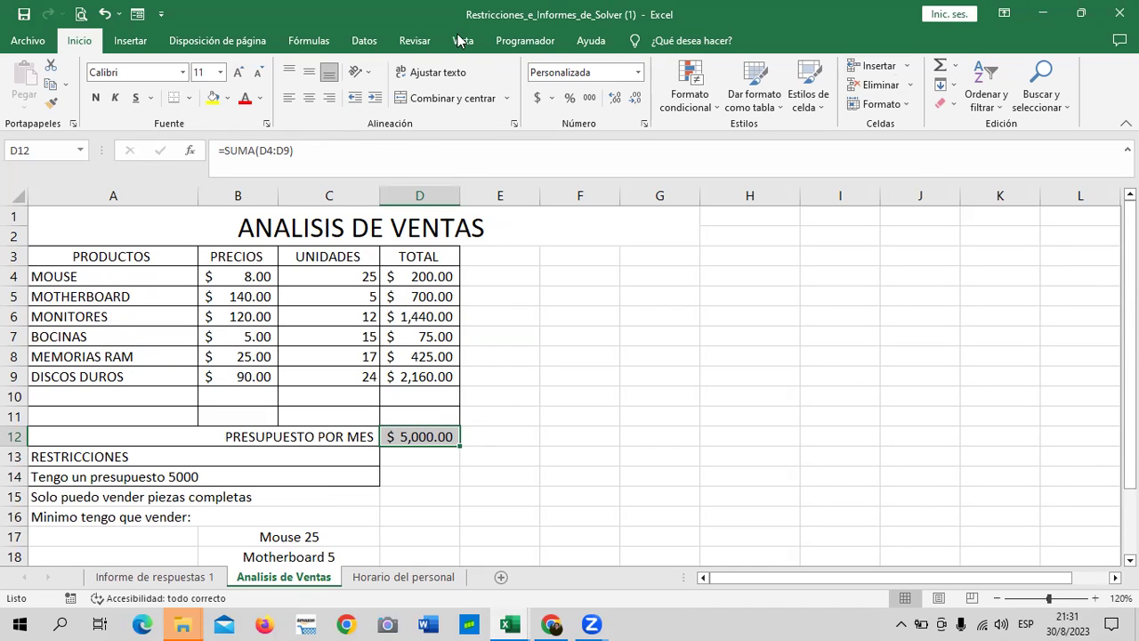
Step: Review Solver's saved setup (D12 = 5000, integer units, minimums) and close it unsolved
click(365, 42)
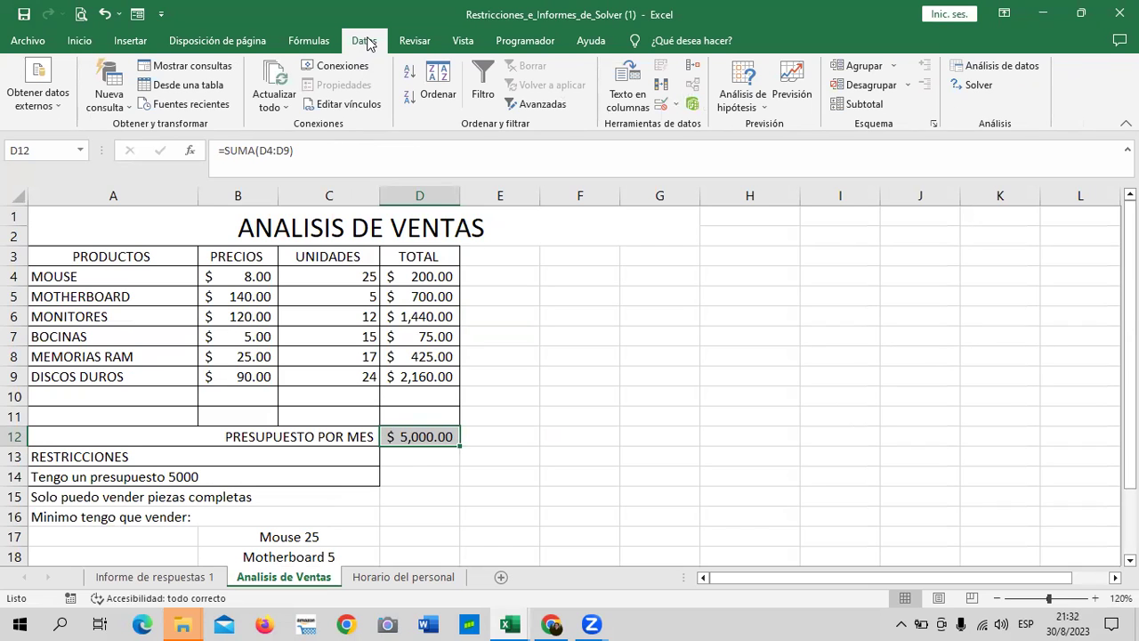
click(970, 85)
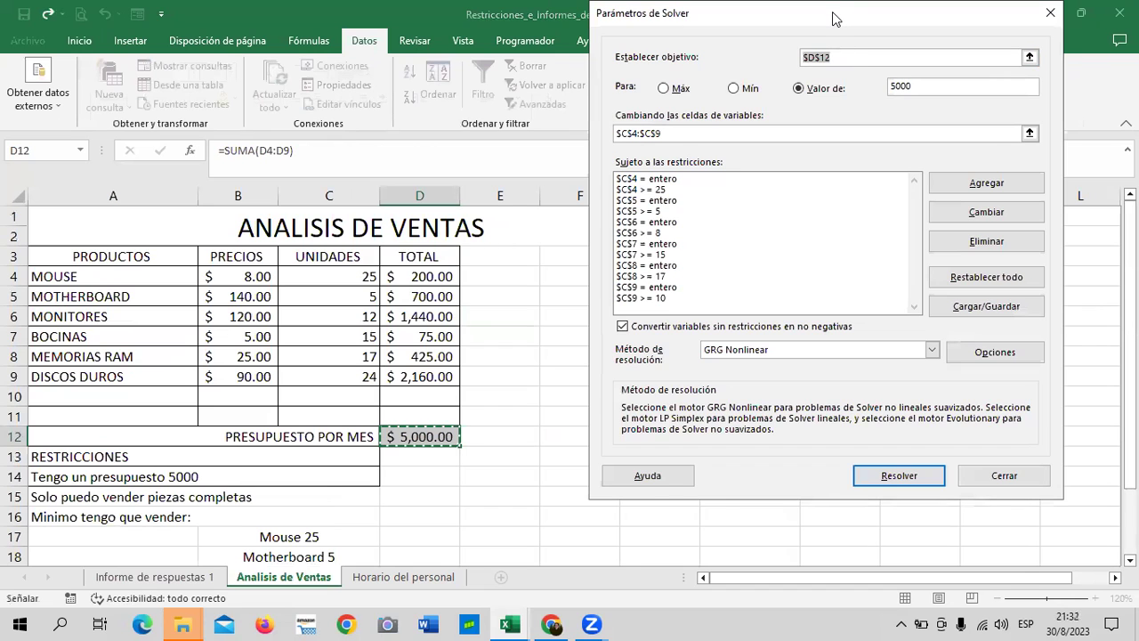
mouse_move(832, 12)
mouse_down()
mouse_move(803, 95)
mouse_move(816, 79)
mouse_up()
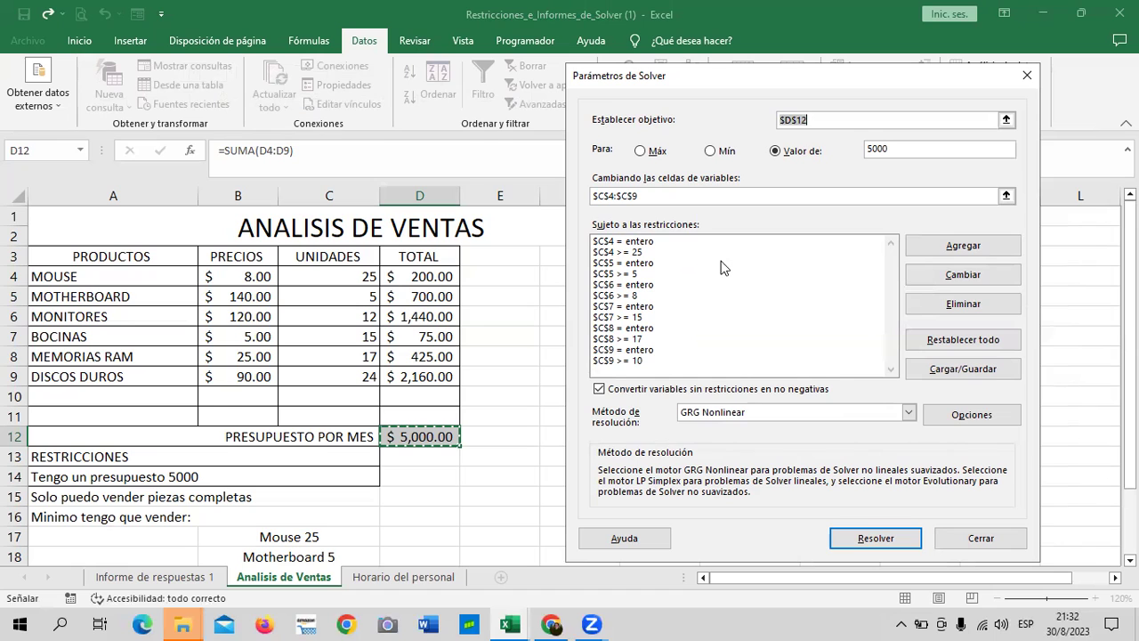
click(1027, 75)
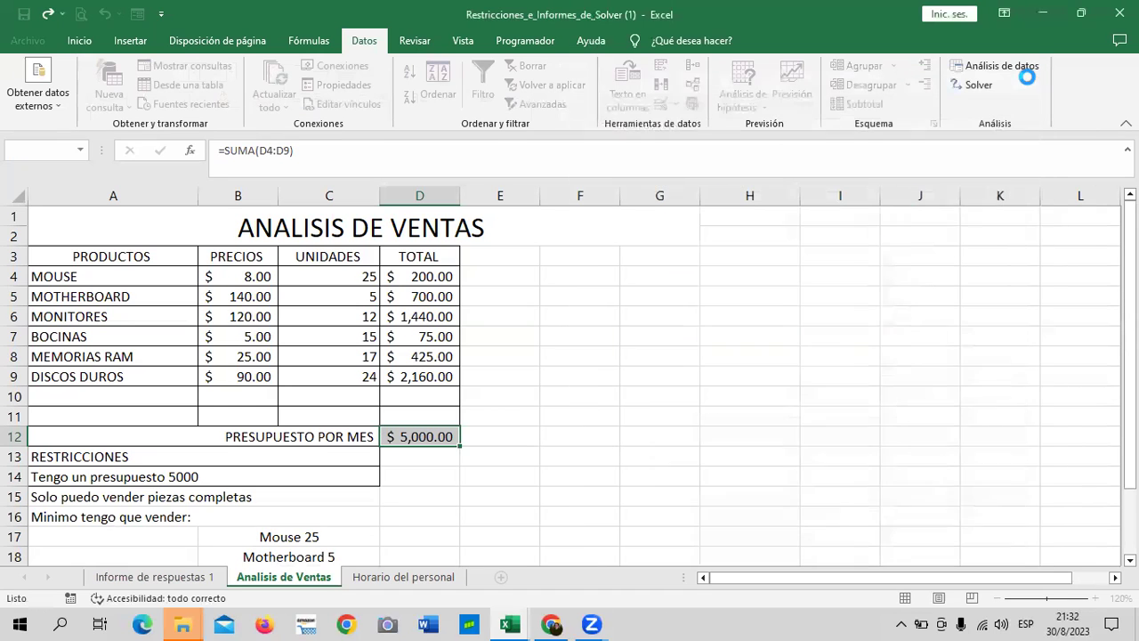
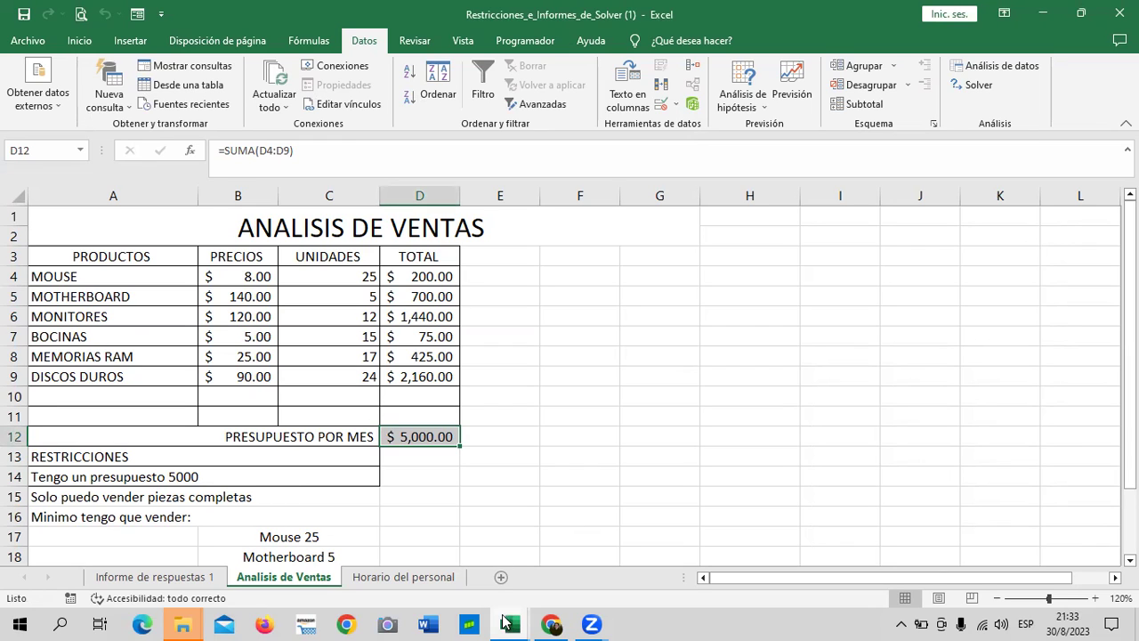
Step: Select the D12 budget total on Analisis de Ventas and open its Solver parameters (target 5000)
mouse_move(508, 623)
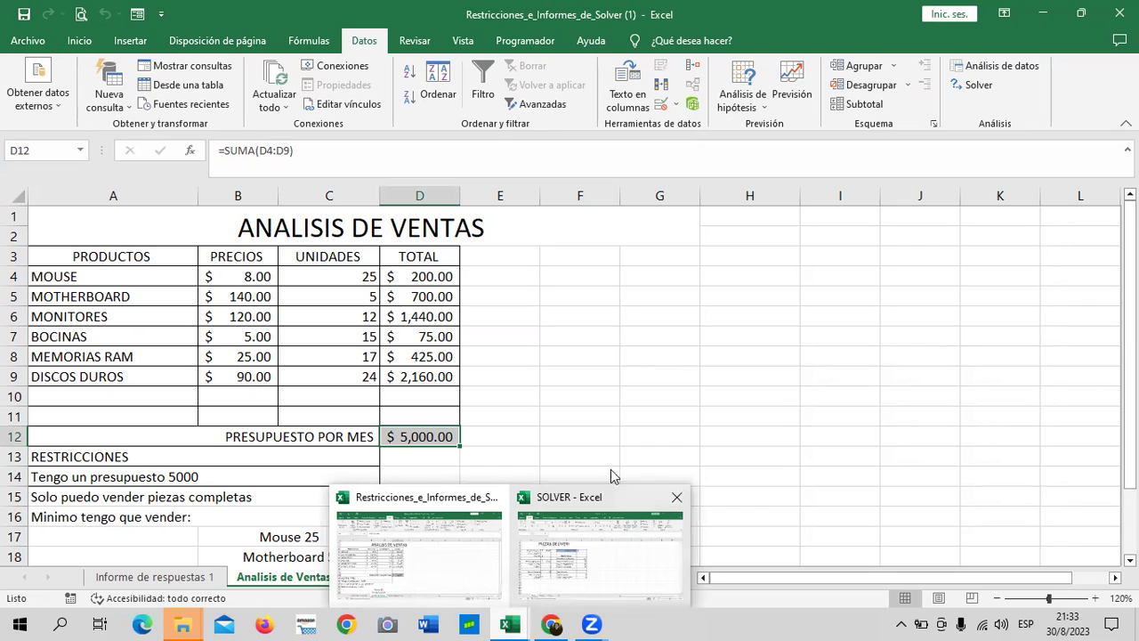
click(564, 394)
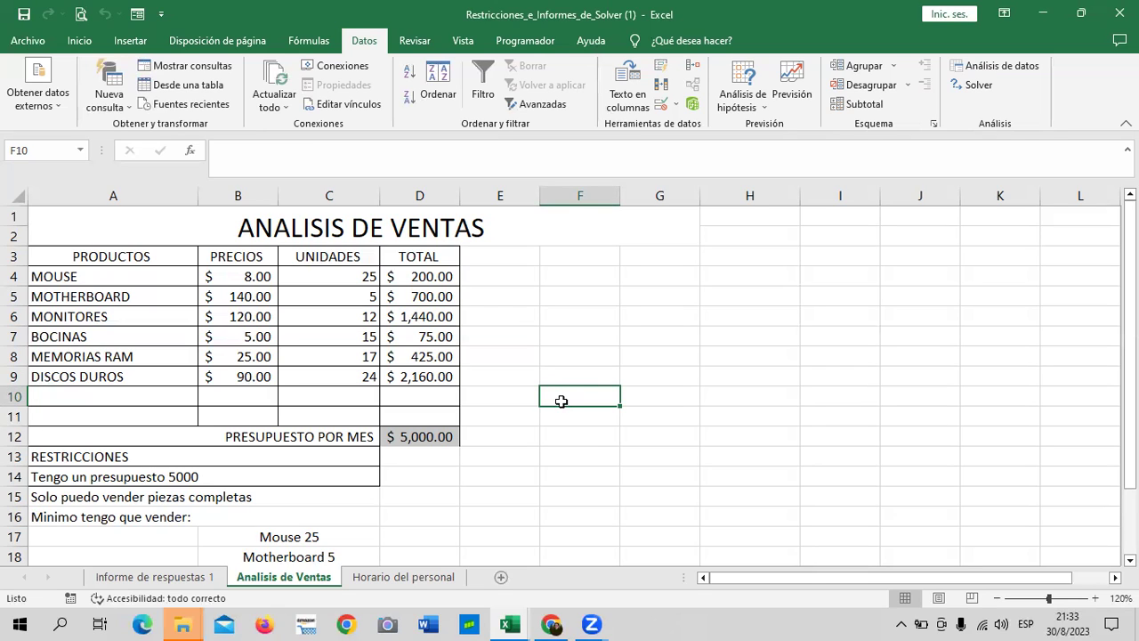
click(442, 438)
click(971, 86)
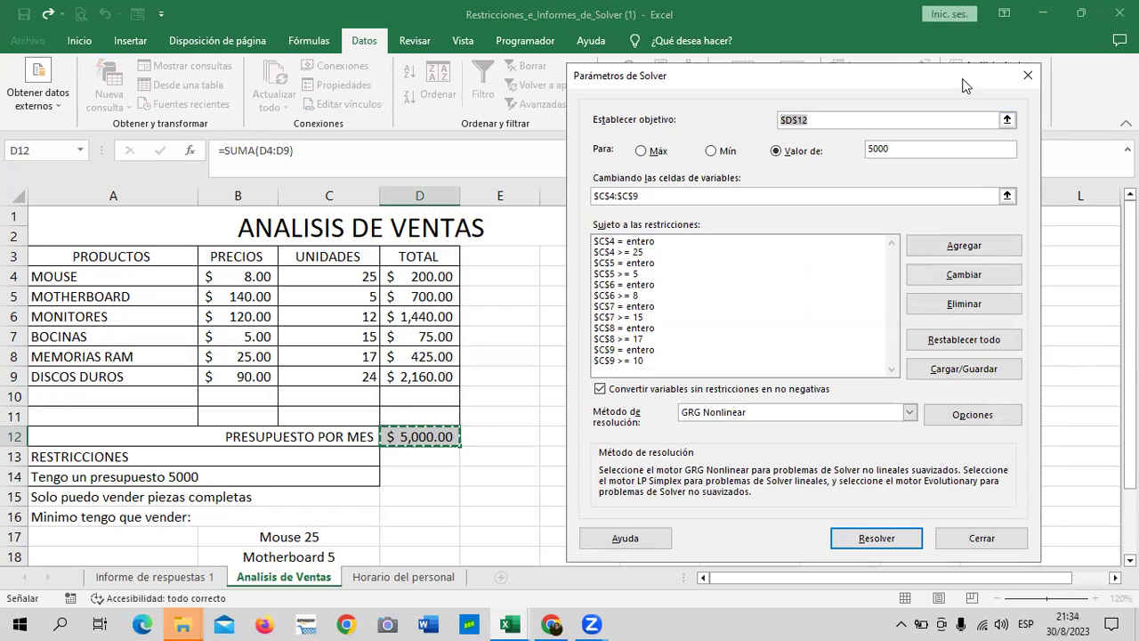
Step: Review the D12 = 5000 Solver setup with variables C4:C9, then close it without solving
click(419, 436)
drag(855, 87, 881, 81)
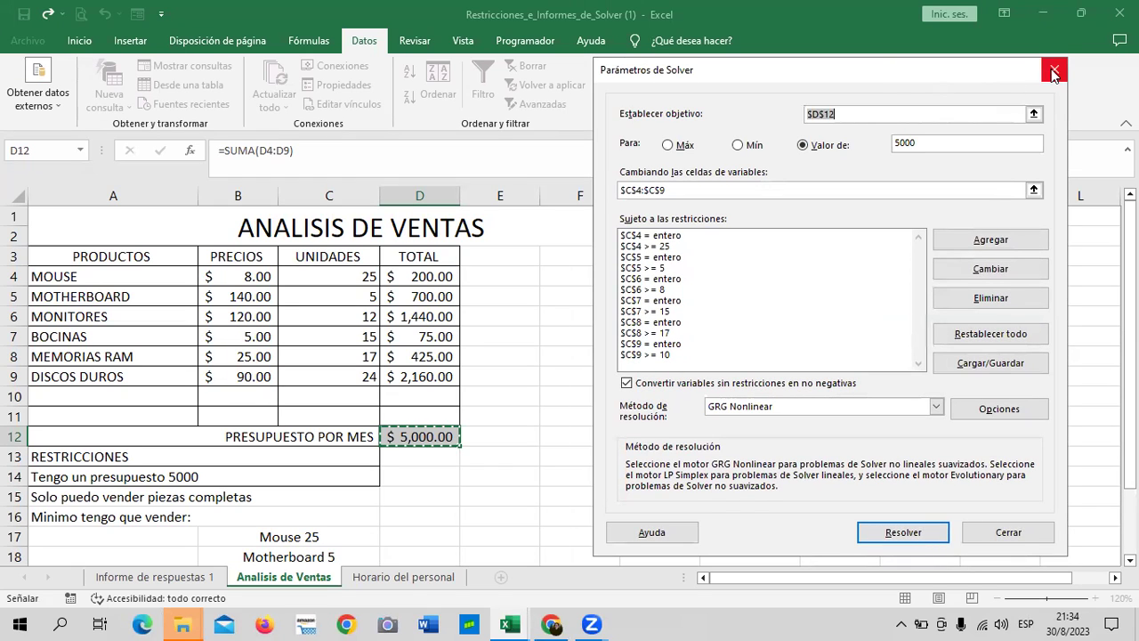
click(1053, 71)
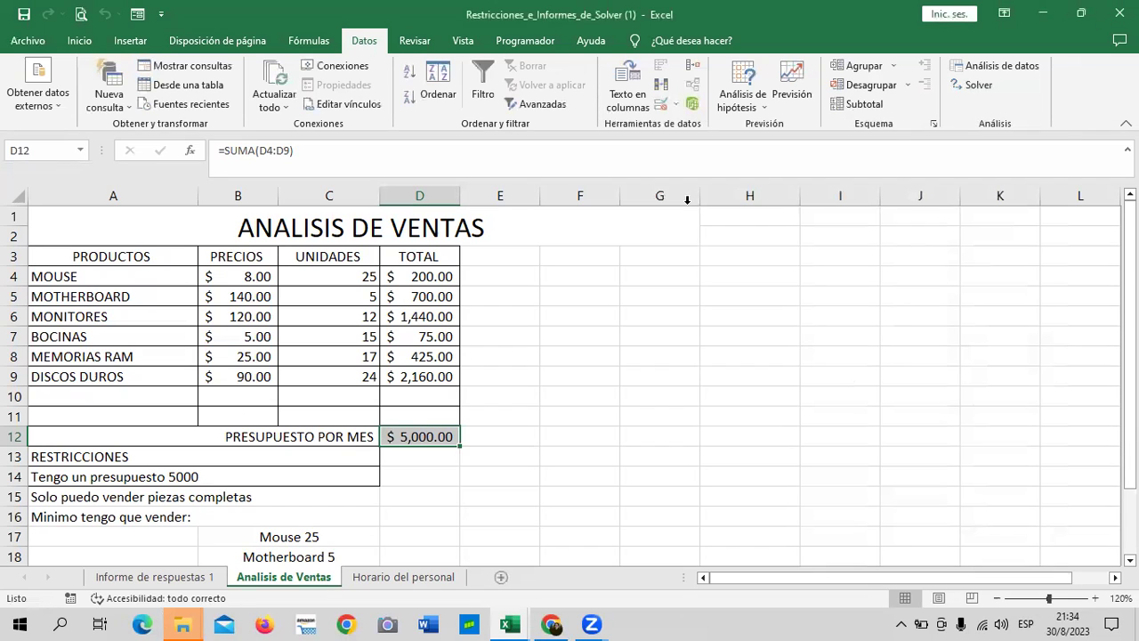
click(399, 433)
click(979, 85)
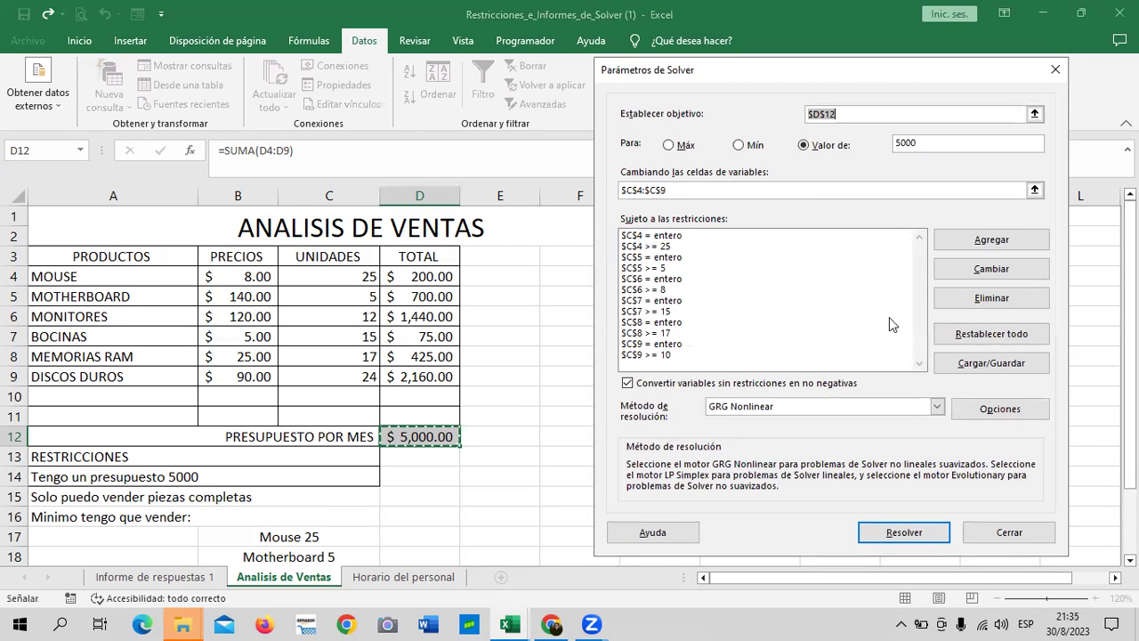
click(998, 532)
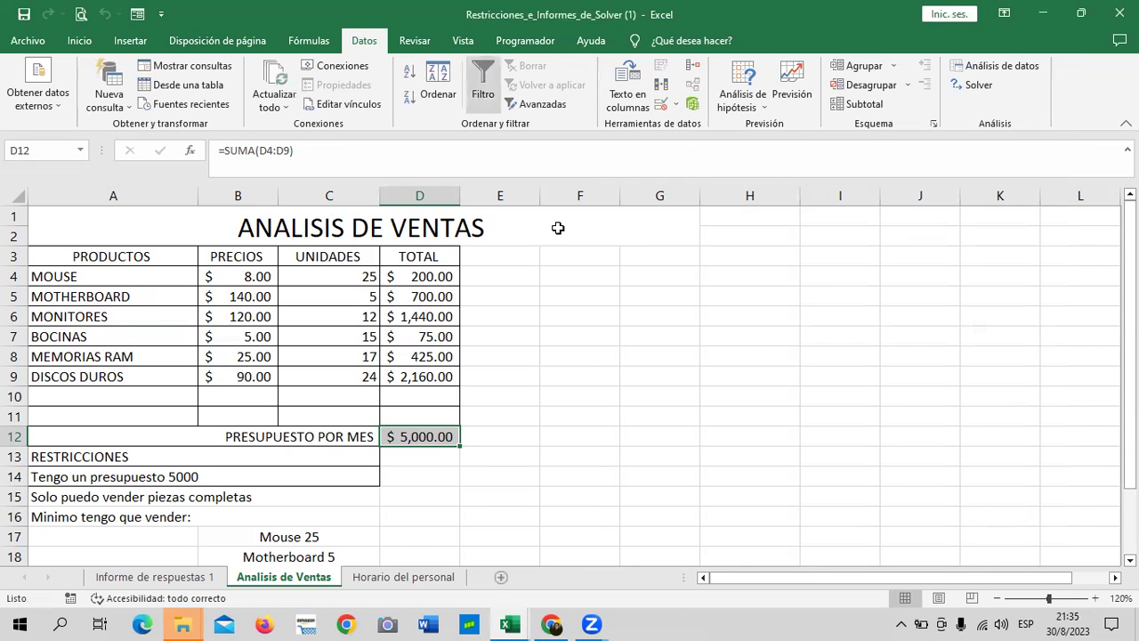
Step: Switch from the sales workbook to the SOLVER workbook's PIZZAS DELIVERI sheet
click(752, 336)
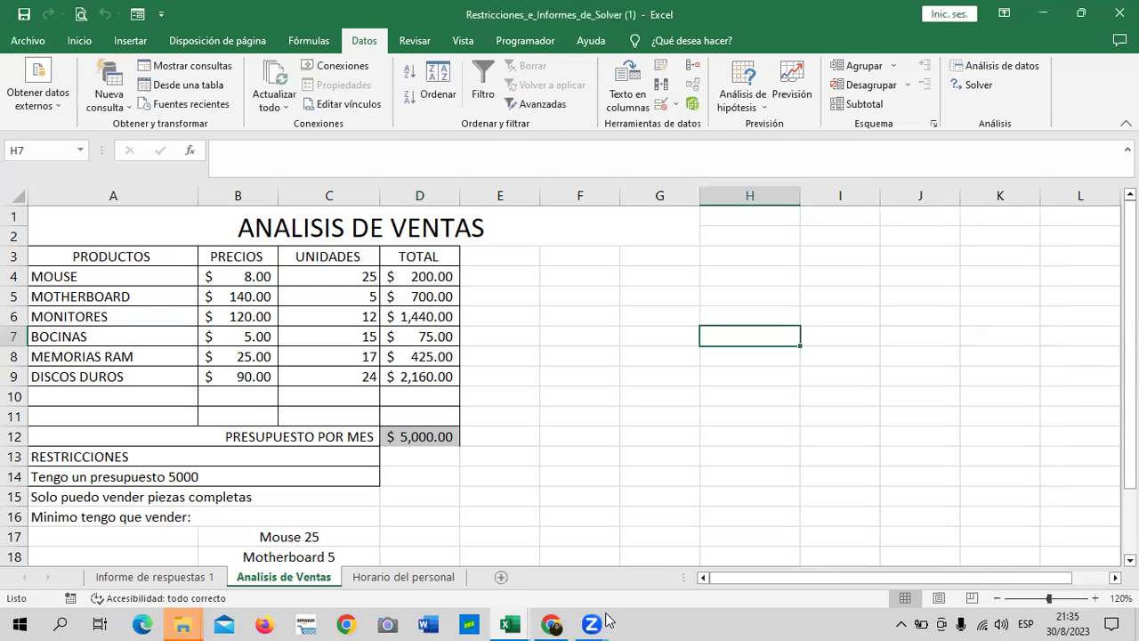
mouse_move(510, 623)
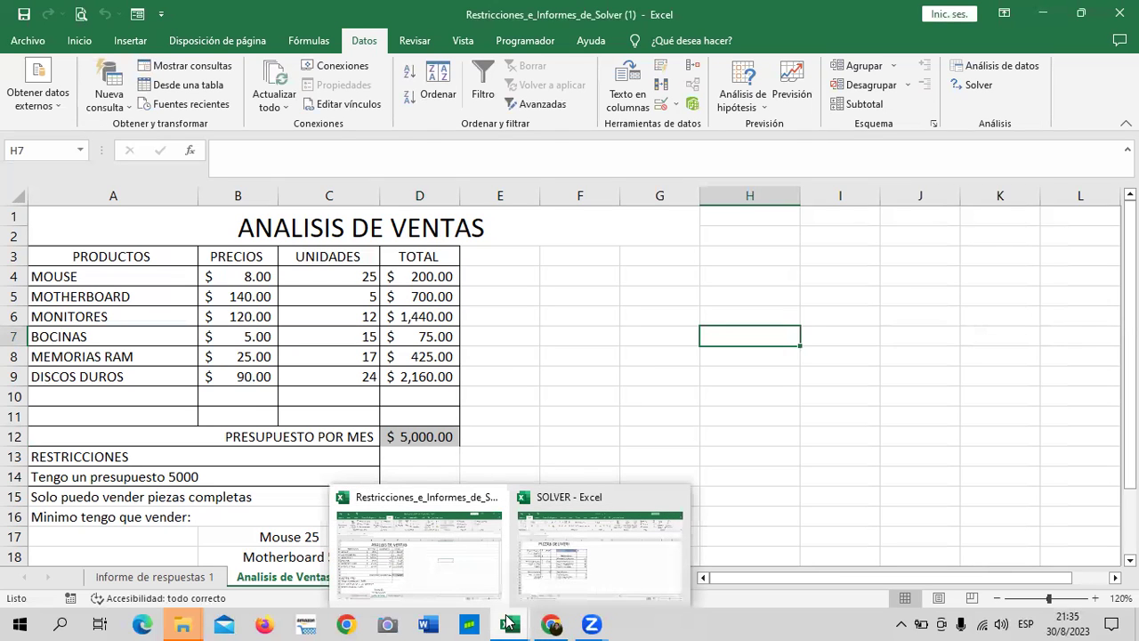
click(631, 566)
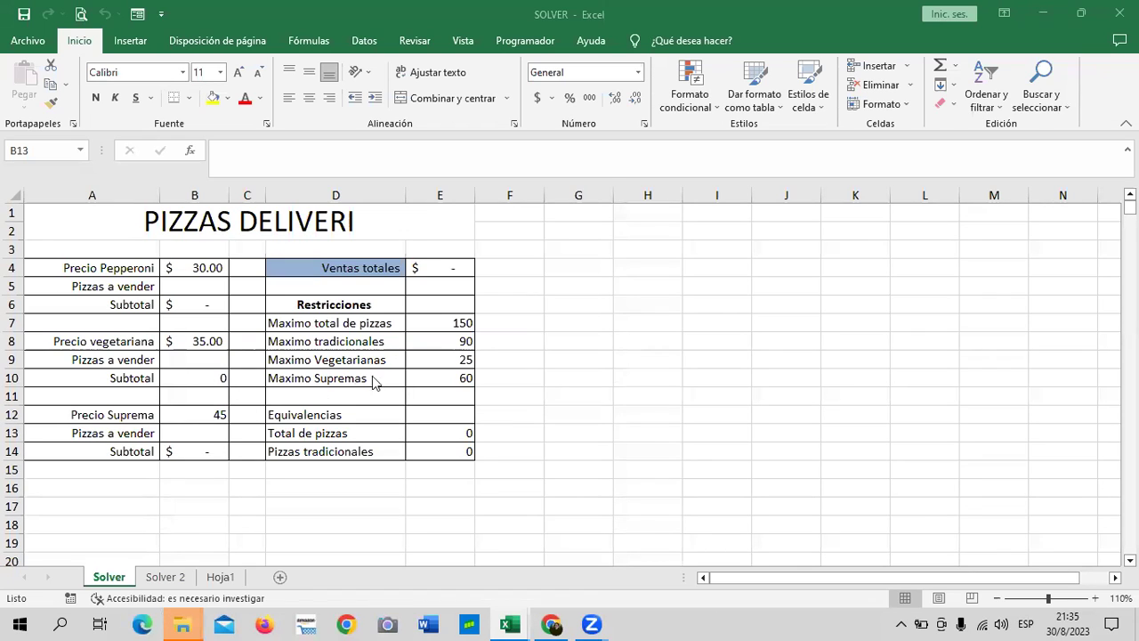
click(1096, 607)
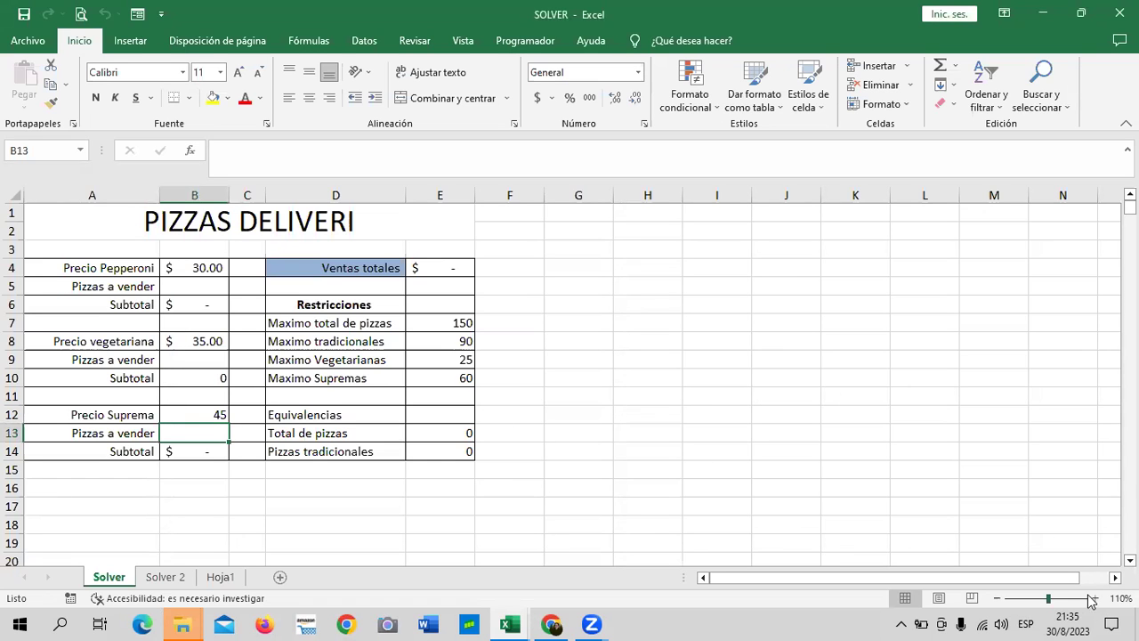
click(1092, 599)
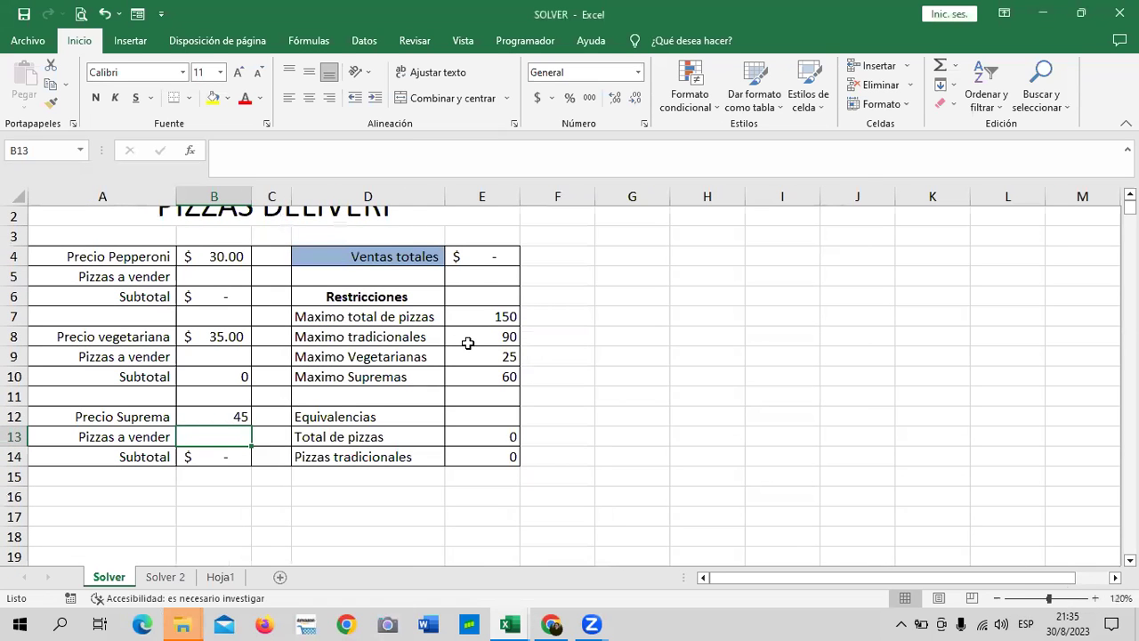
scroll(467, 343, up, 1)
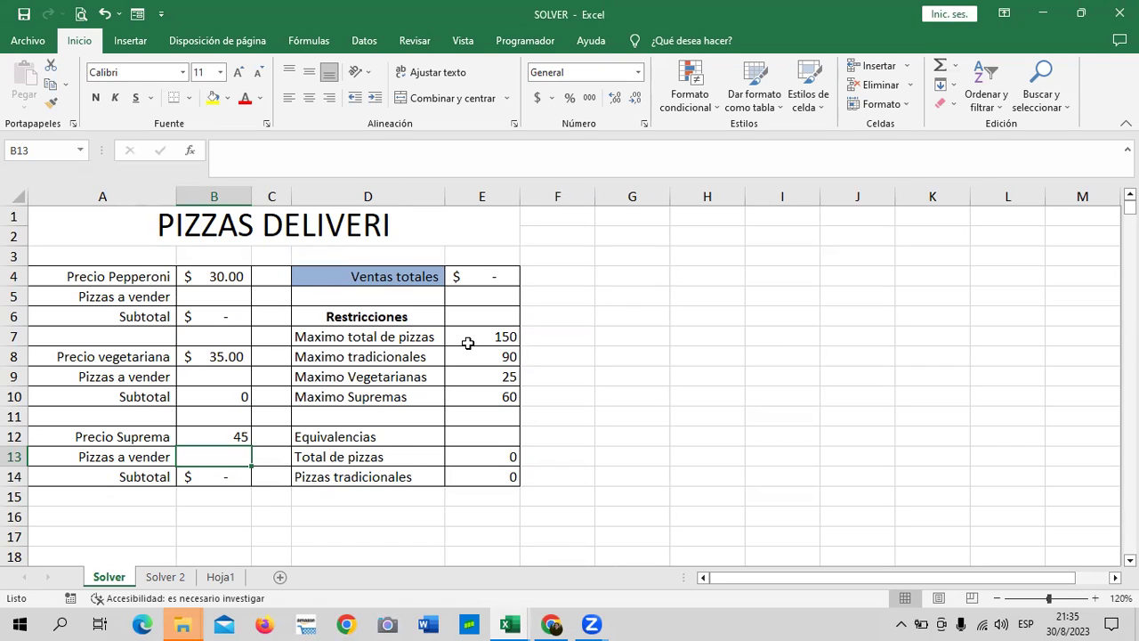
click(223, 579)
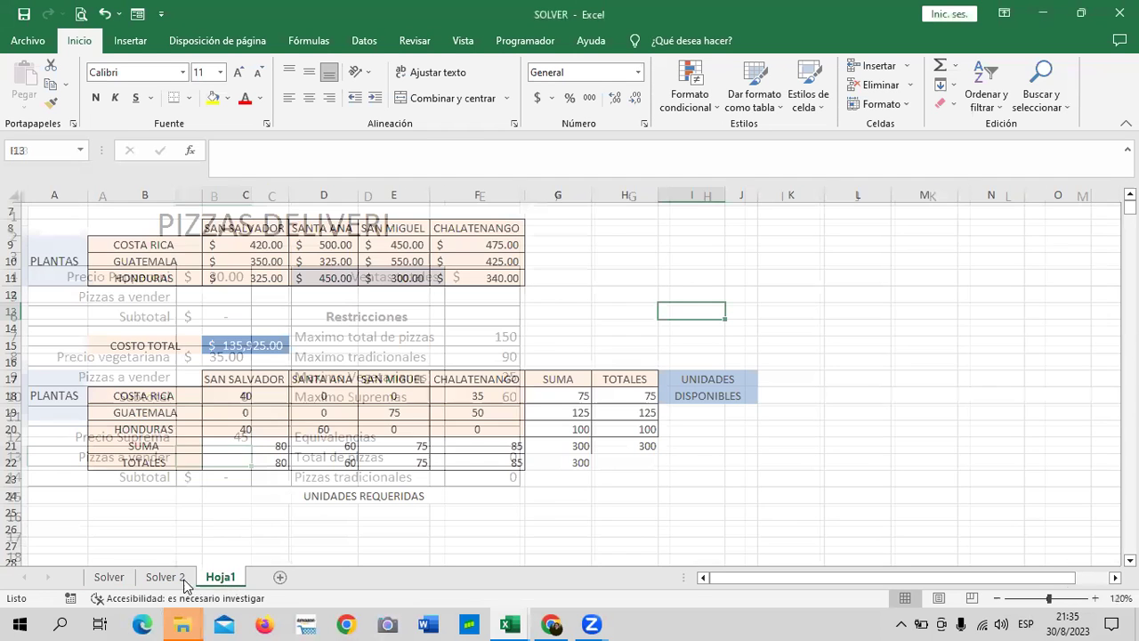
click(177, 579)
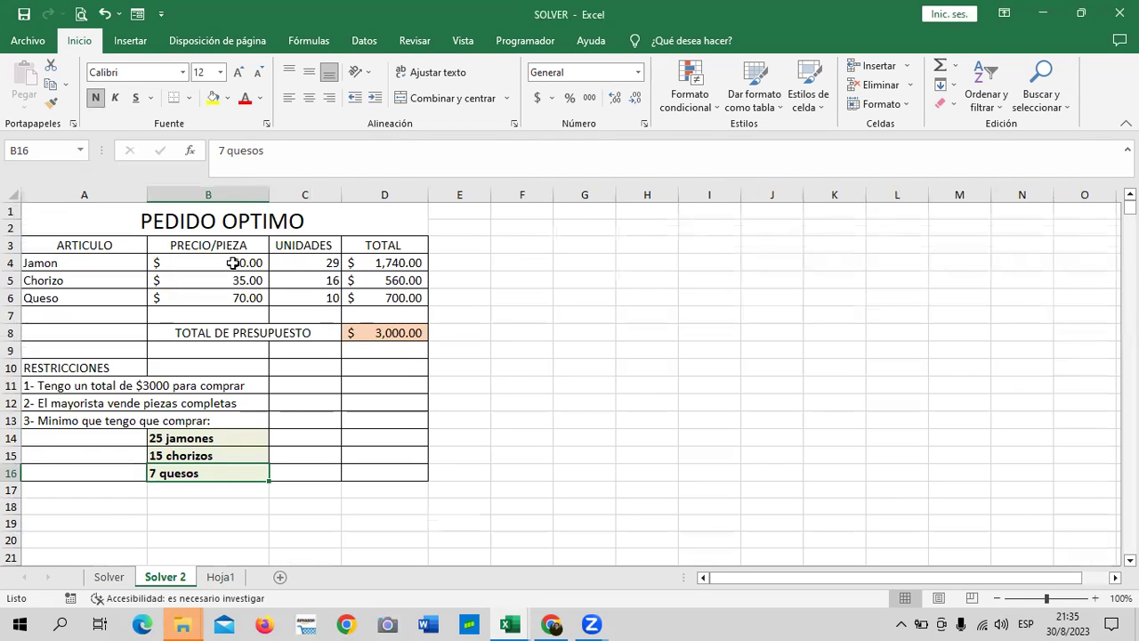
click(109, 577)
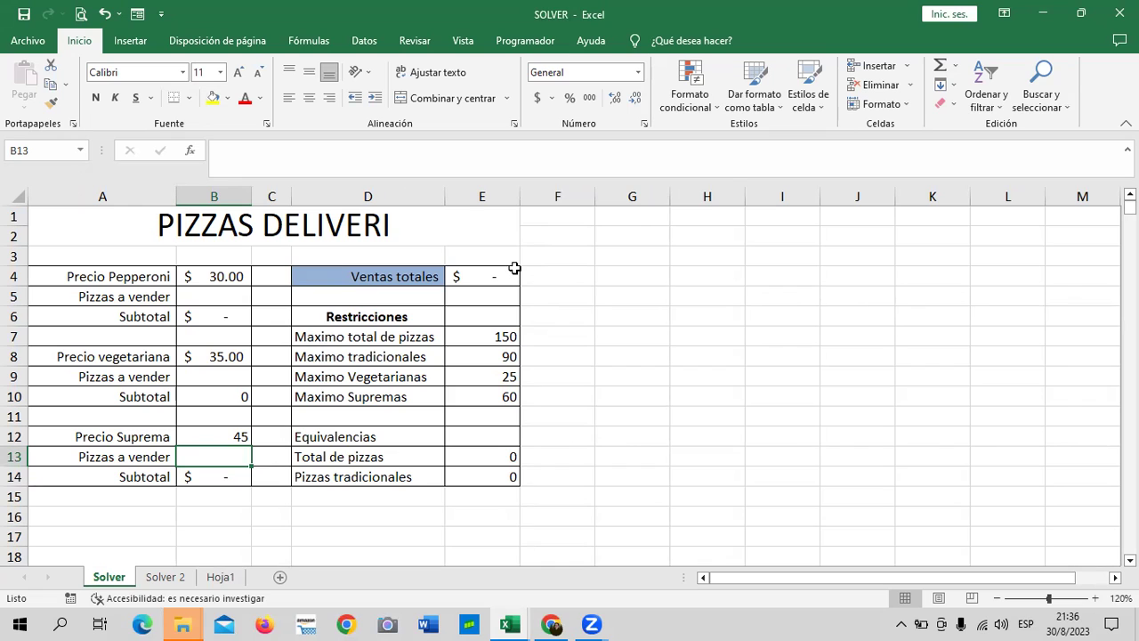
click(108, 276)
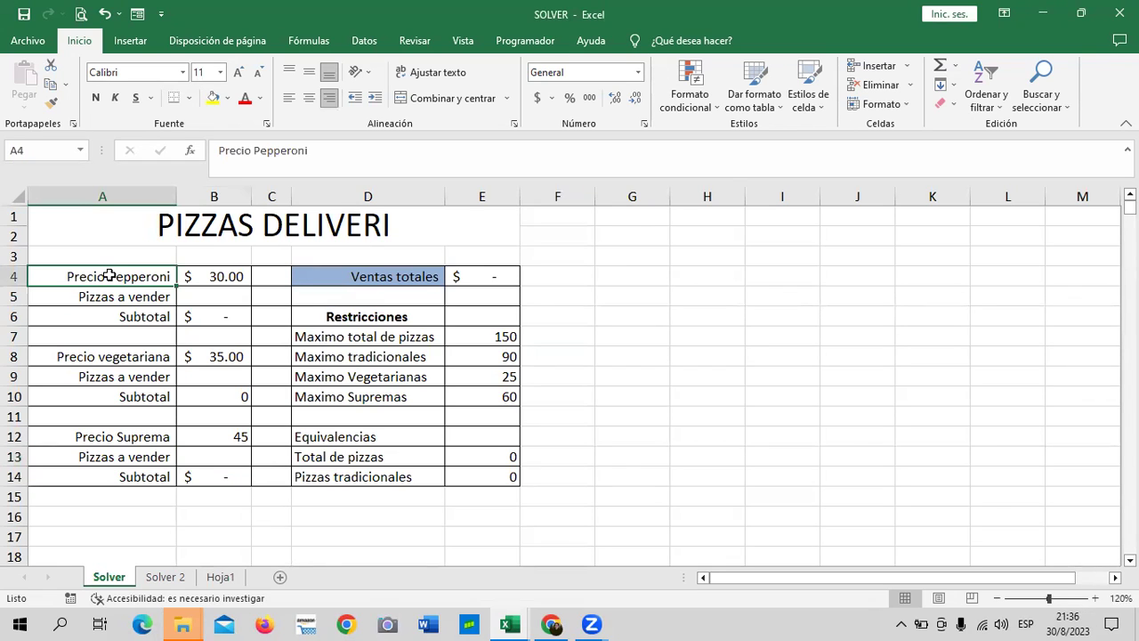
click(217, 276)
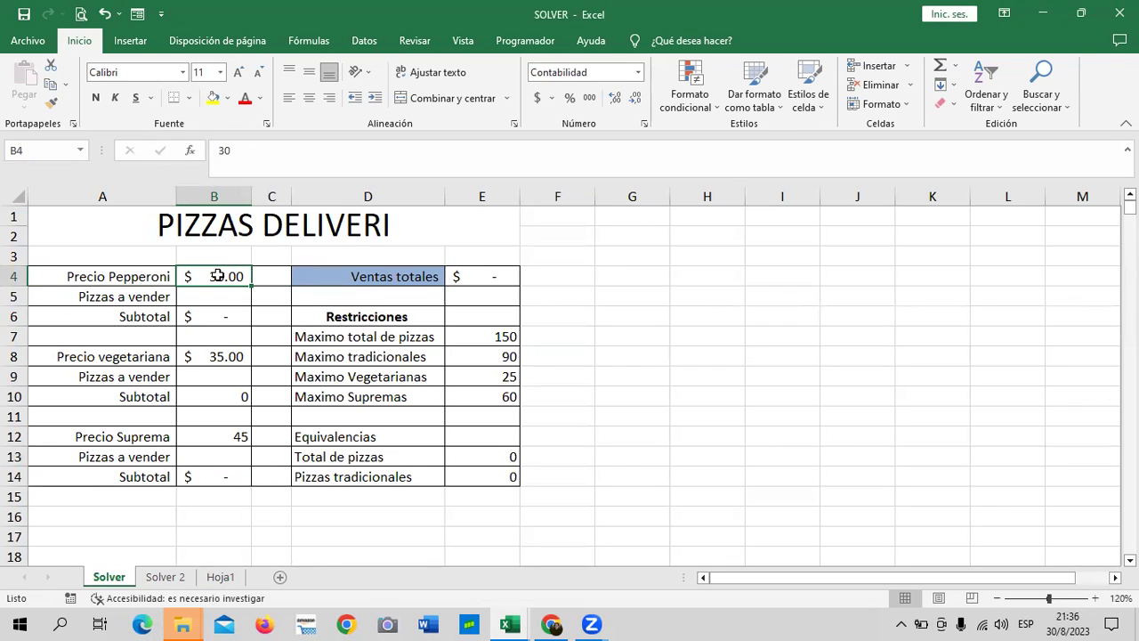
click(57, 356)
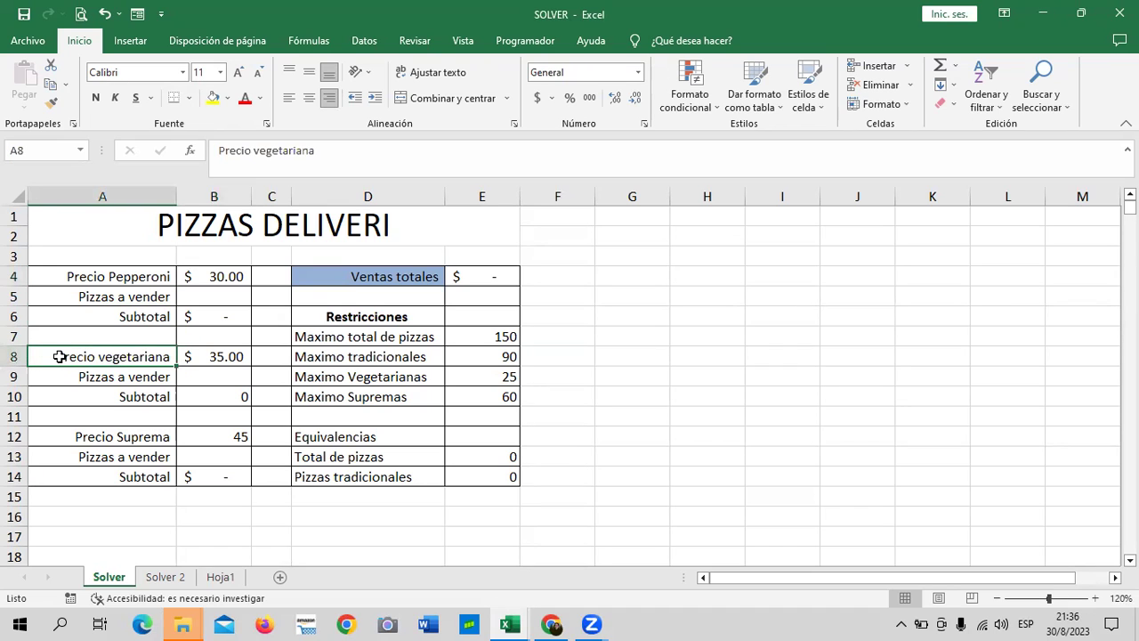
click(217, 356)
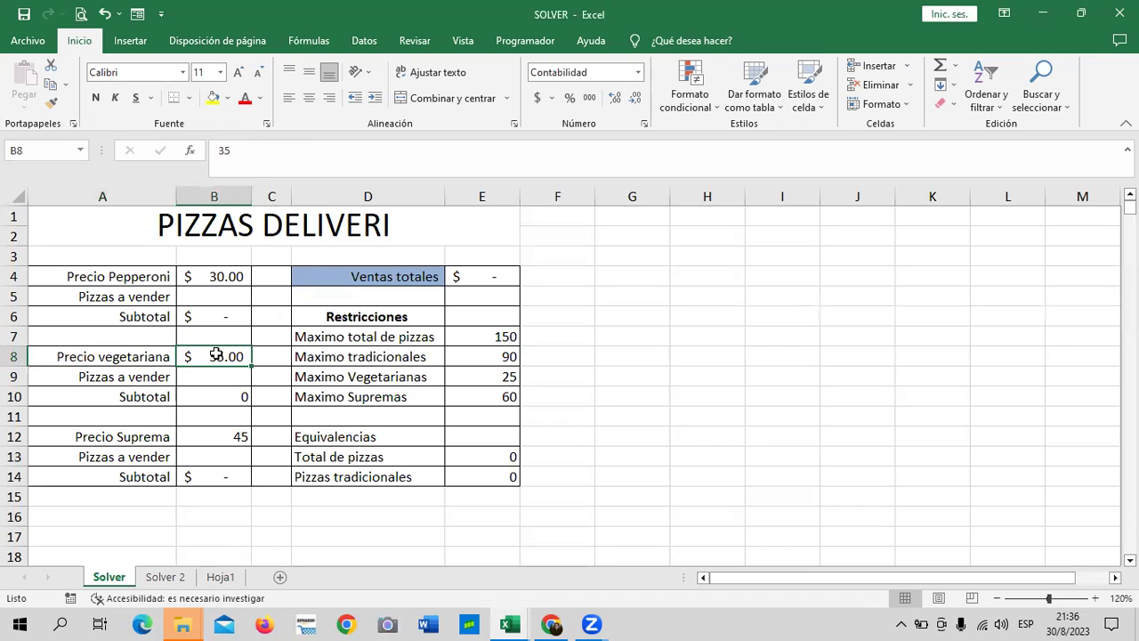
click(83, 436)
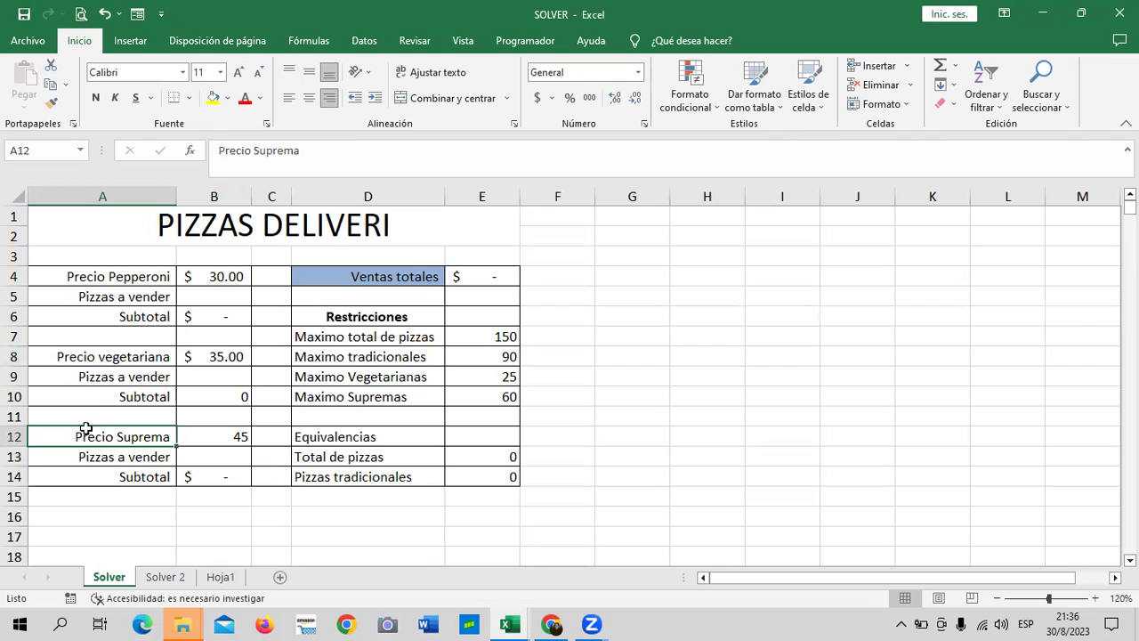
click(209, 438)
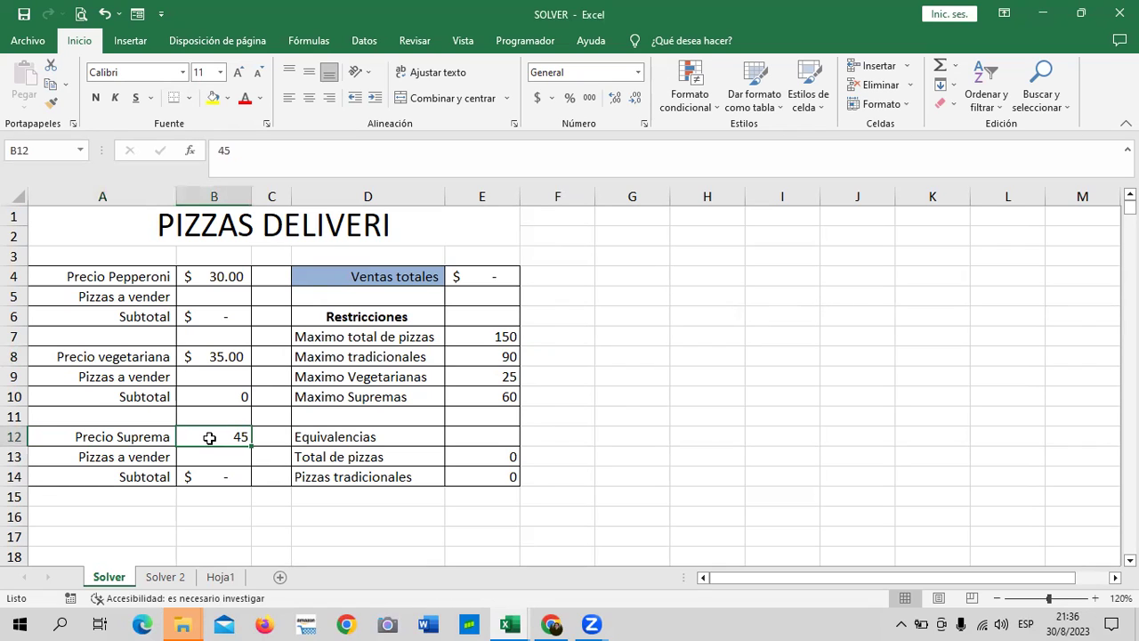
click(212, 296)
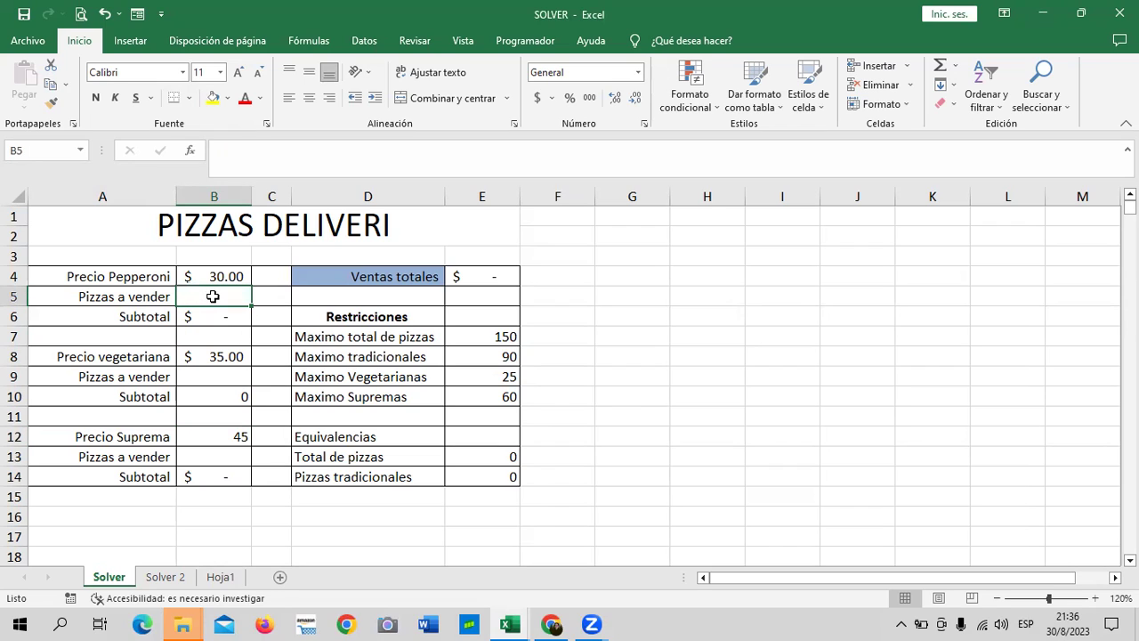
click(211, 376)
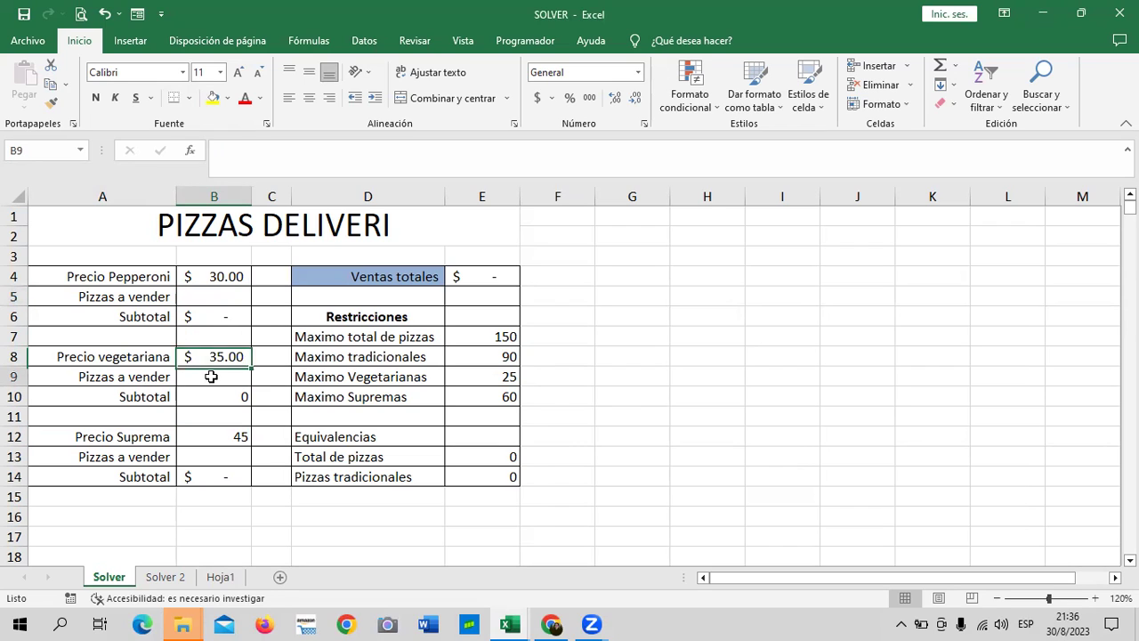
click(198, 460)
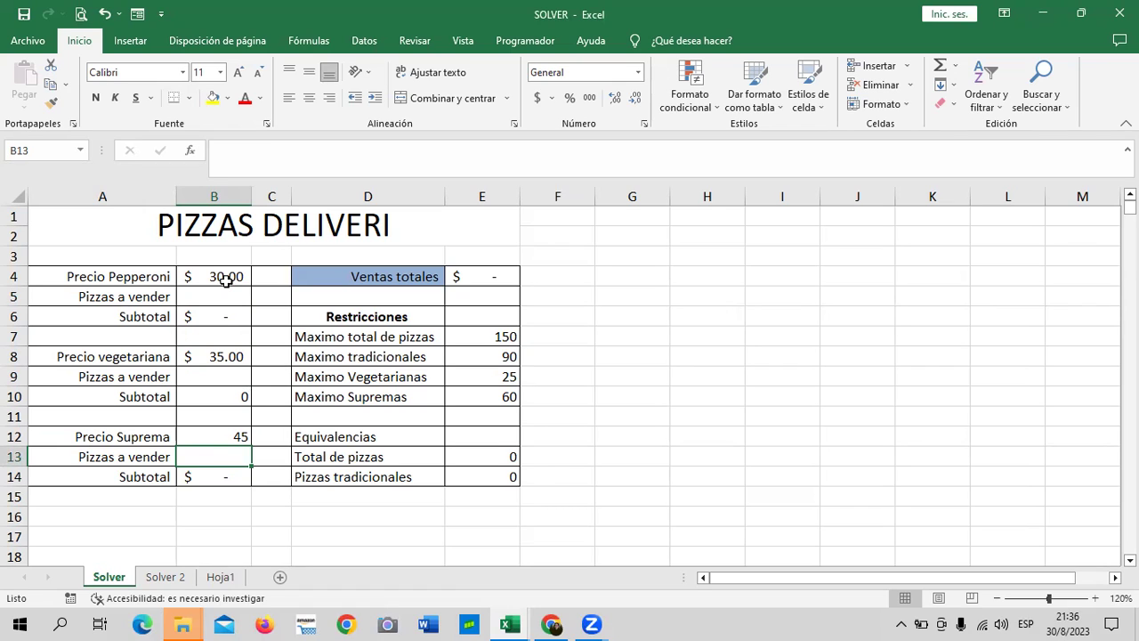
click(495, 336)
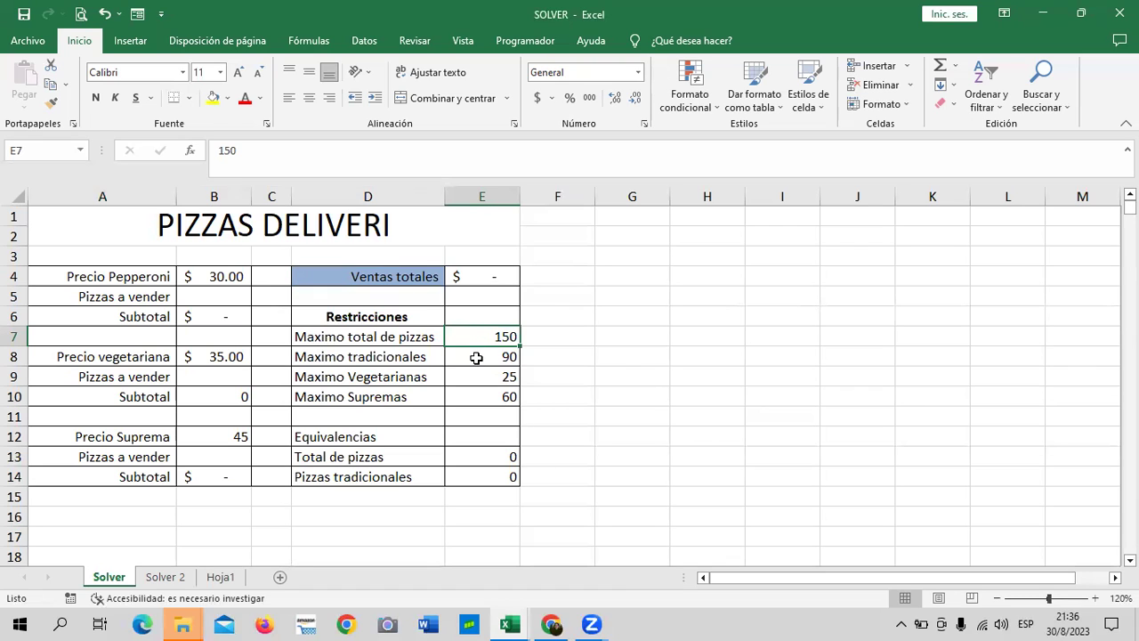
click(476, 359)
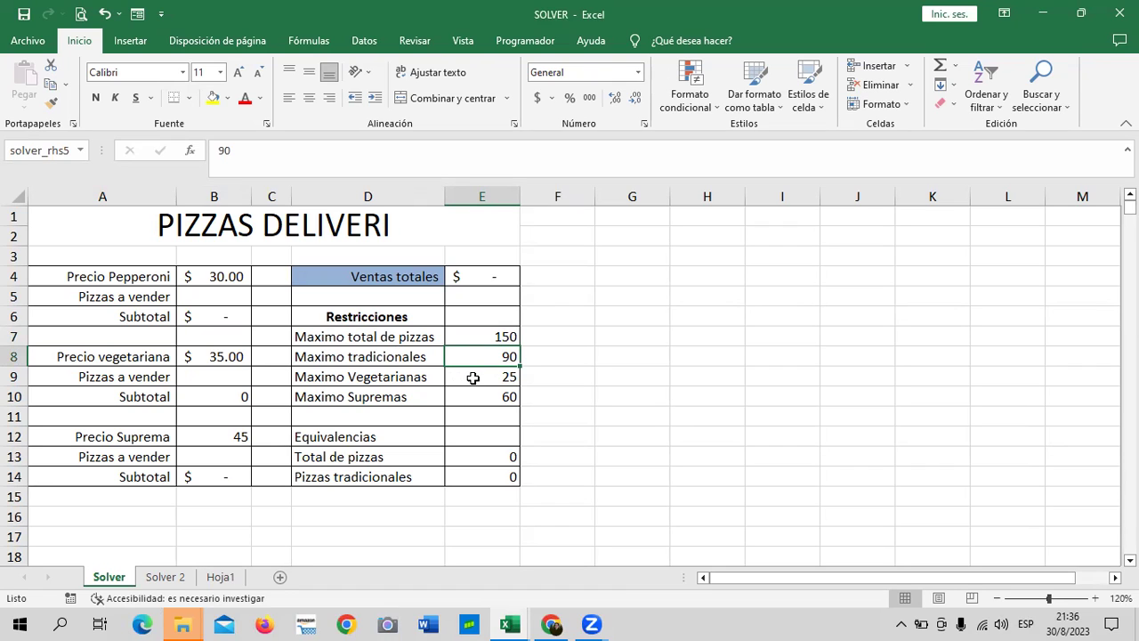
click(473, 380)
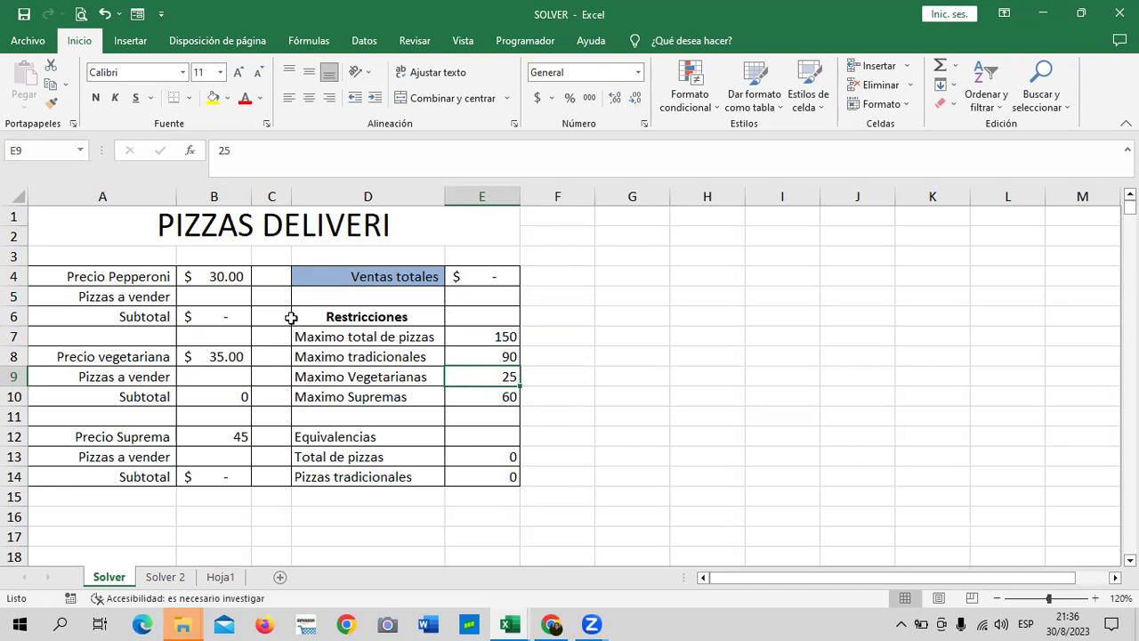
click(474, 397)
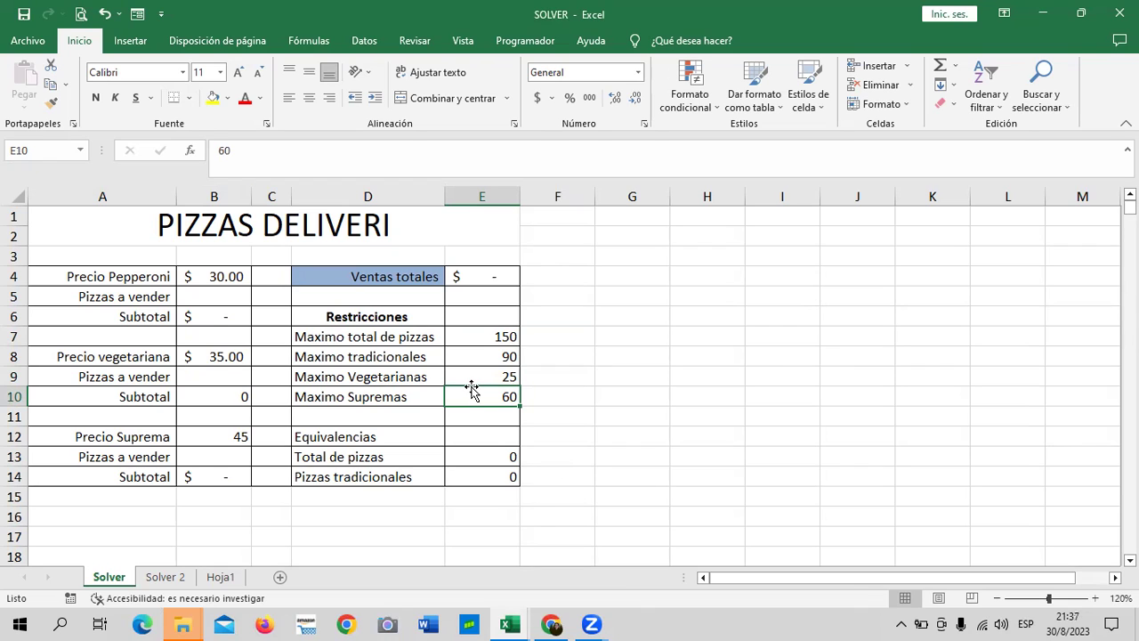
click(381, 355)
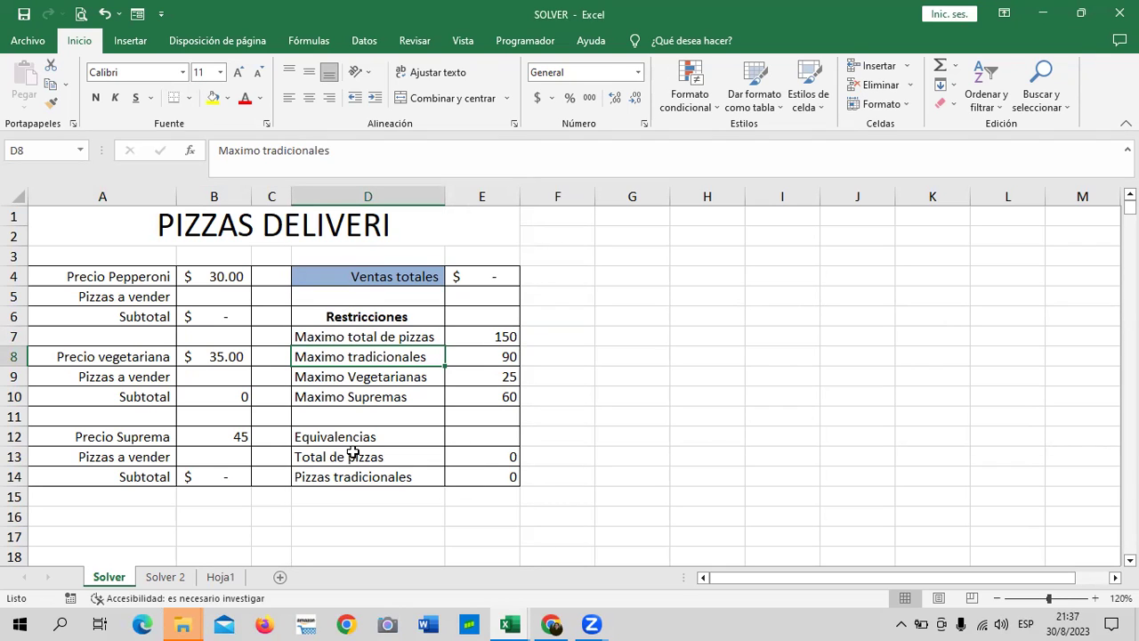
click(478, 457)
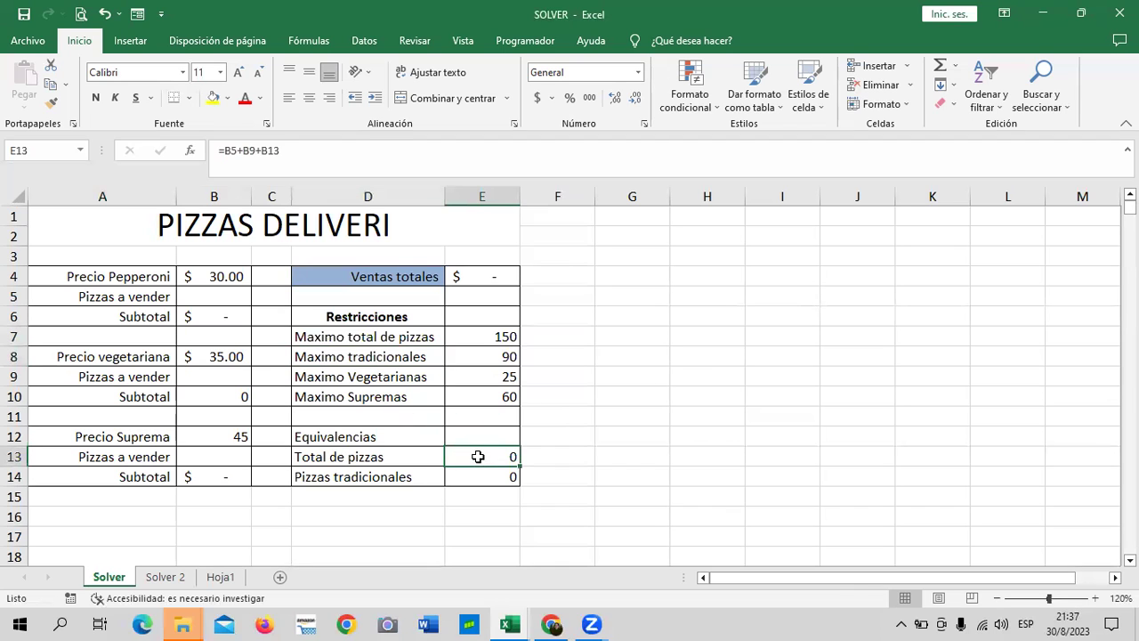
click(344, 156)
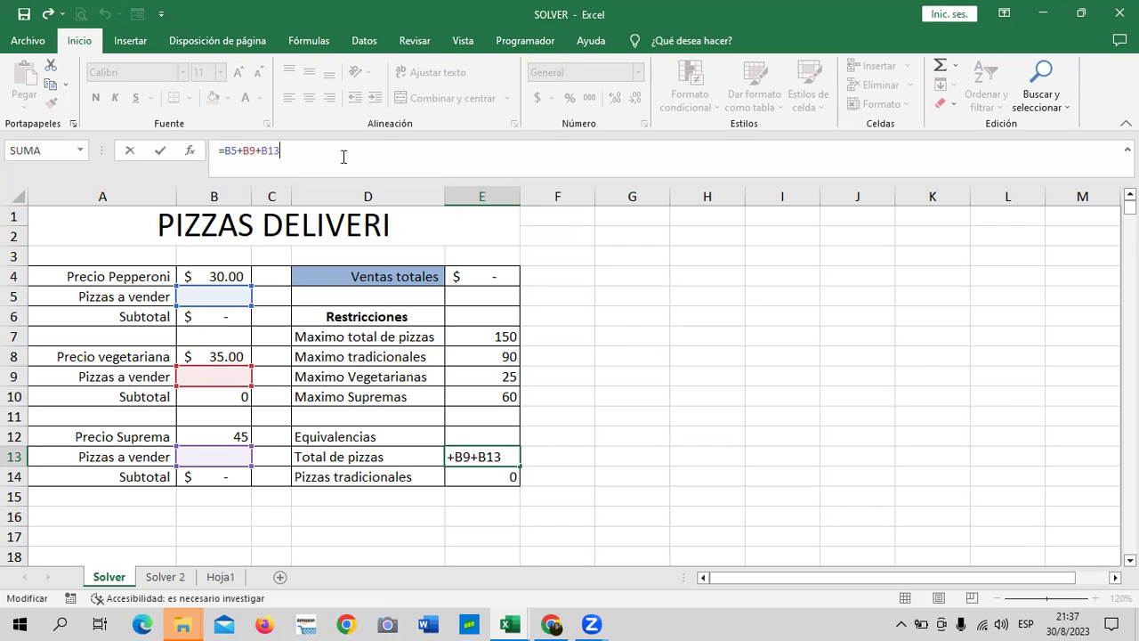
key(Return)
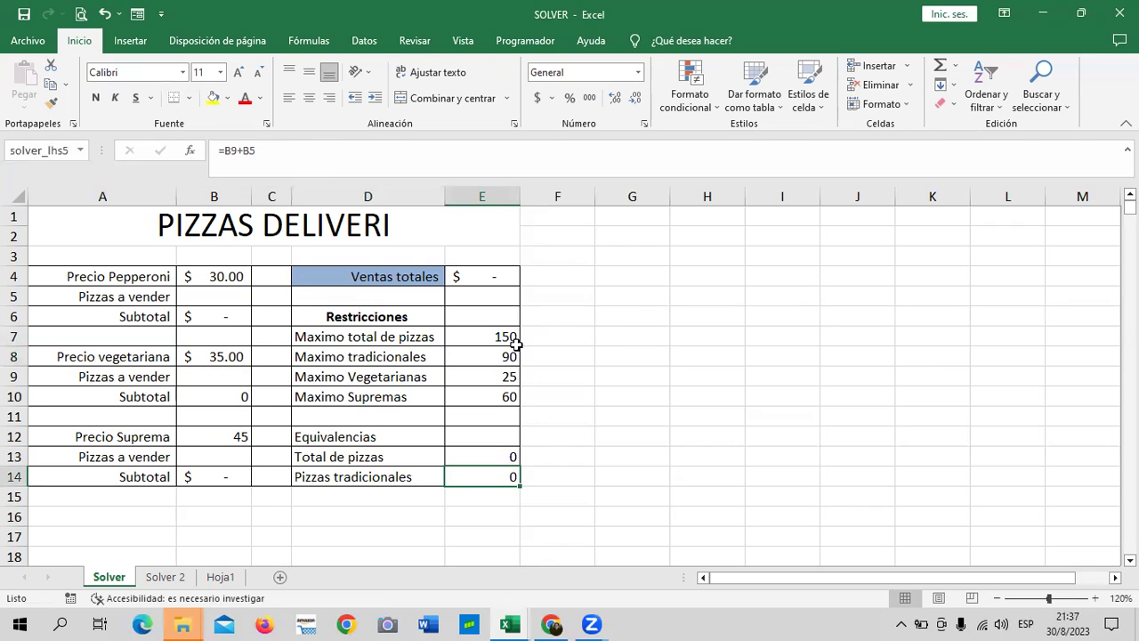
click(512, 338)
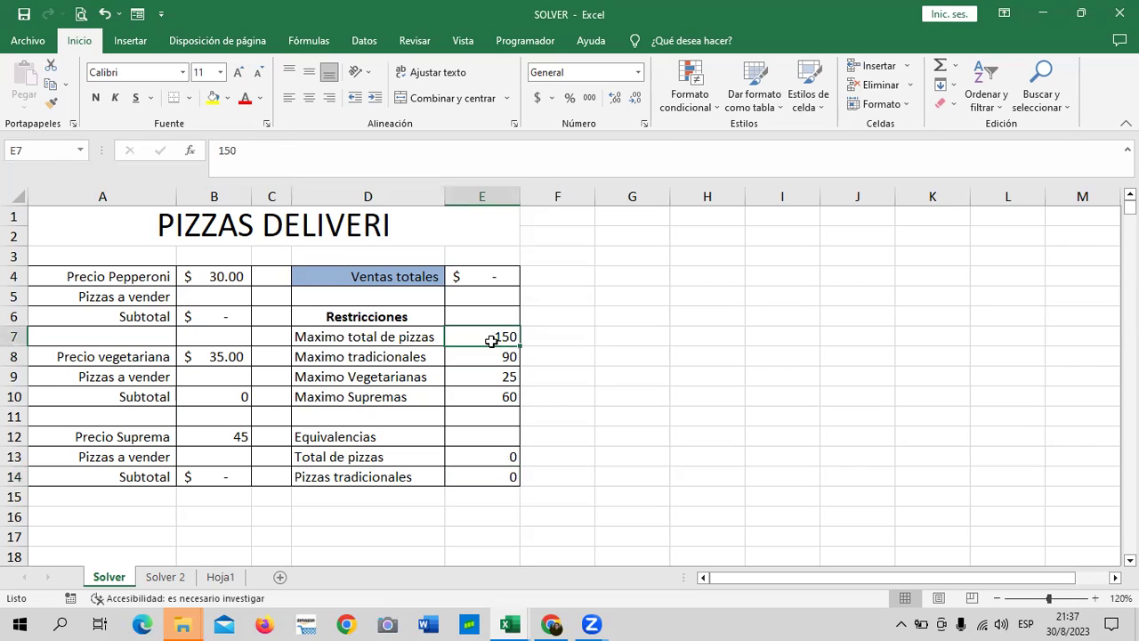
click(467, 480)
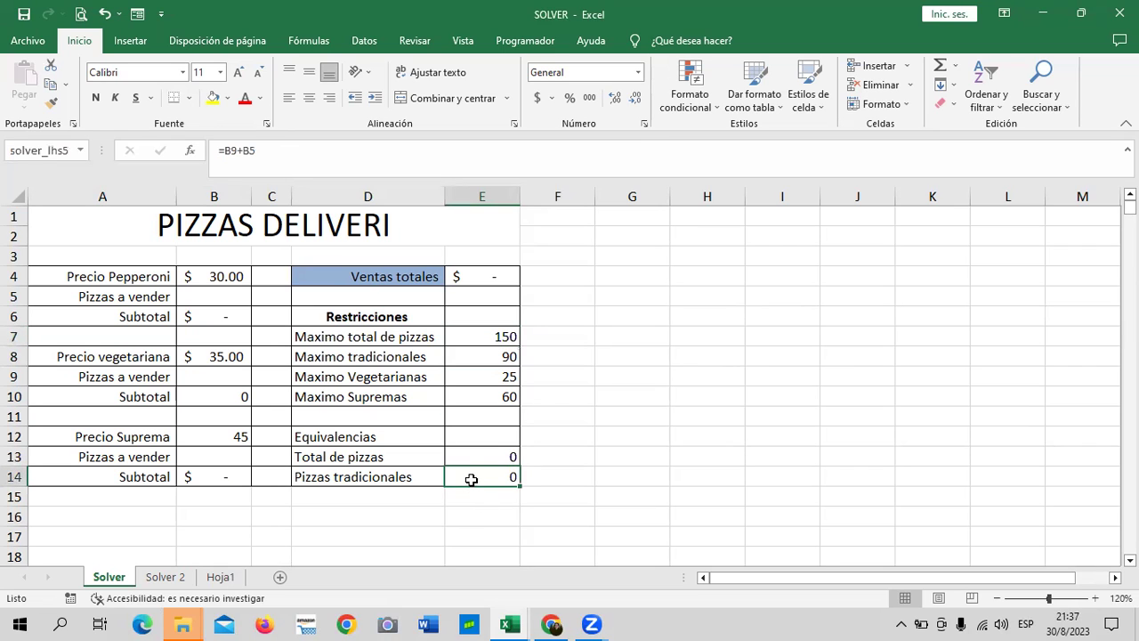
click(388, 145)
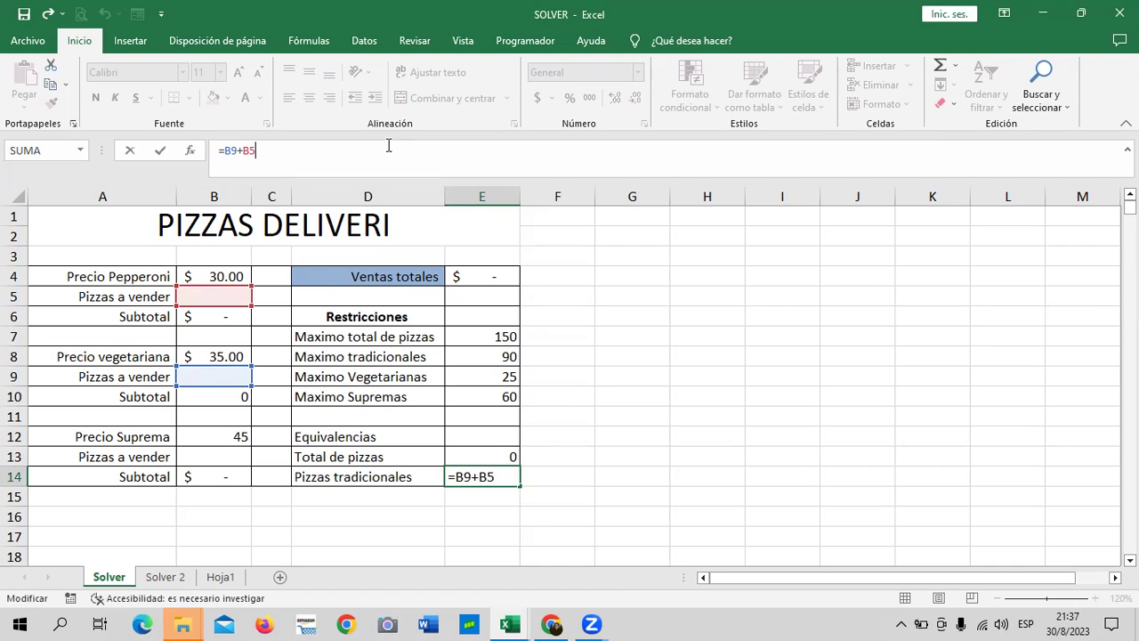
key(Return)
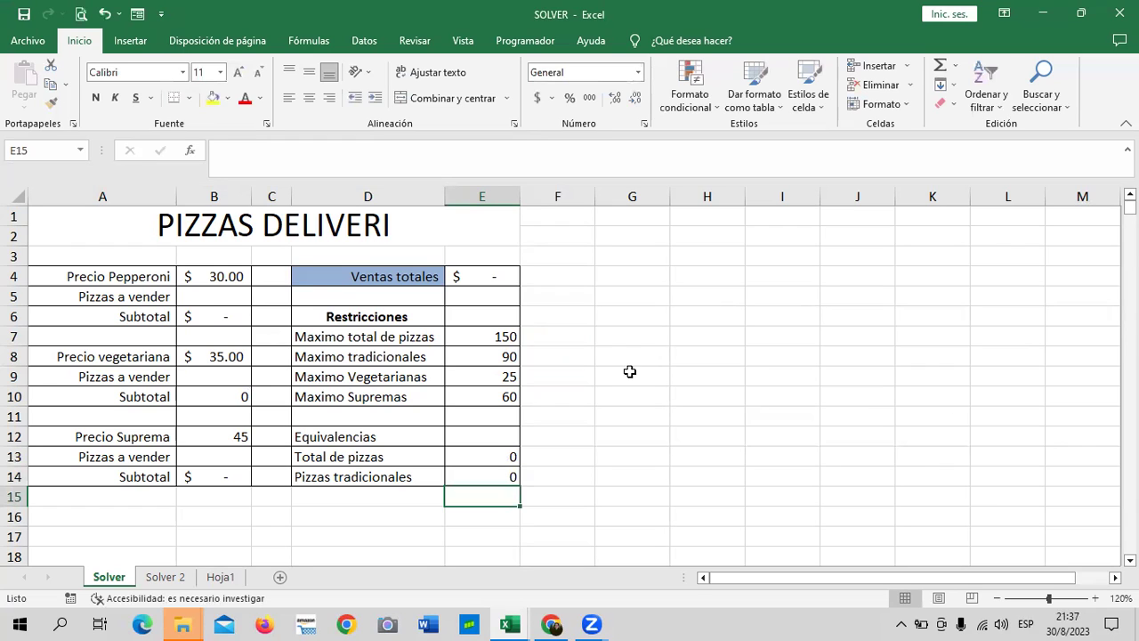
click(478, 356)
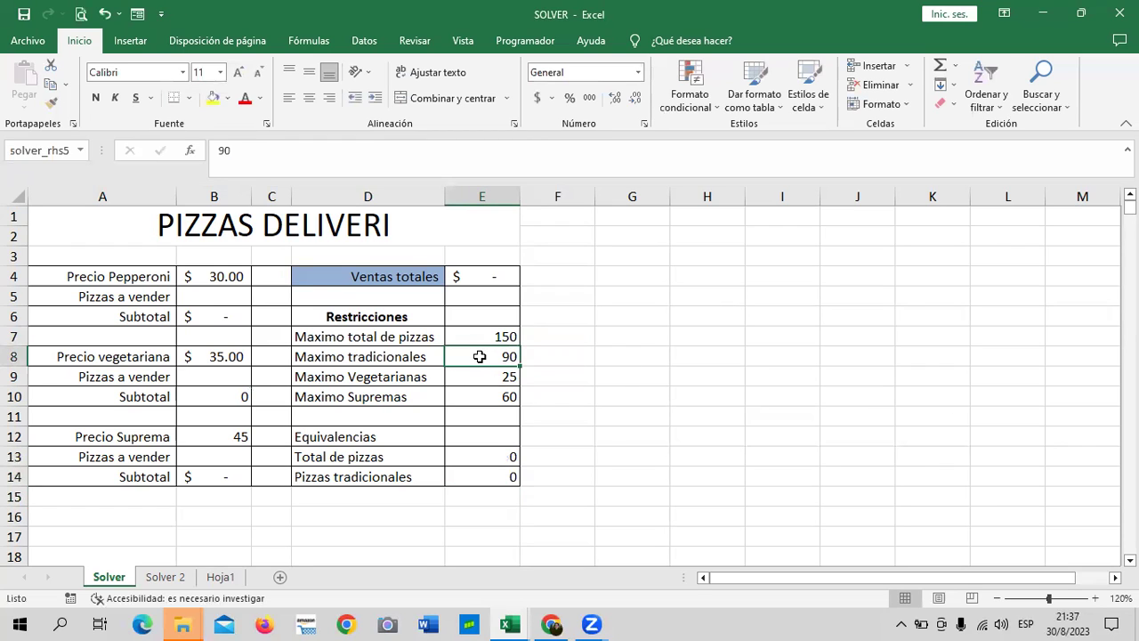
click(207, 299)
click(206, 375)
click(211, 298)
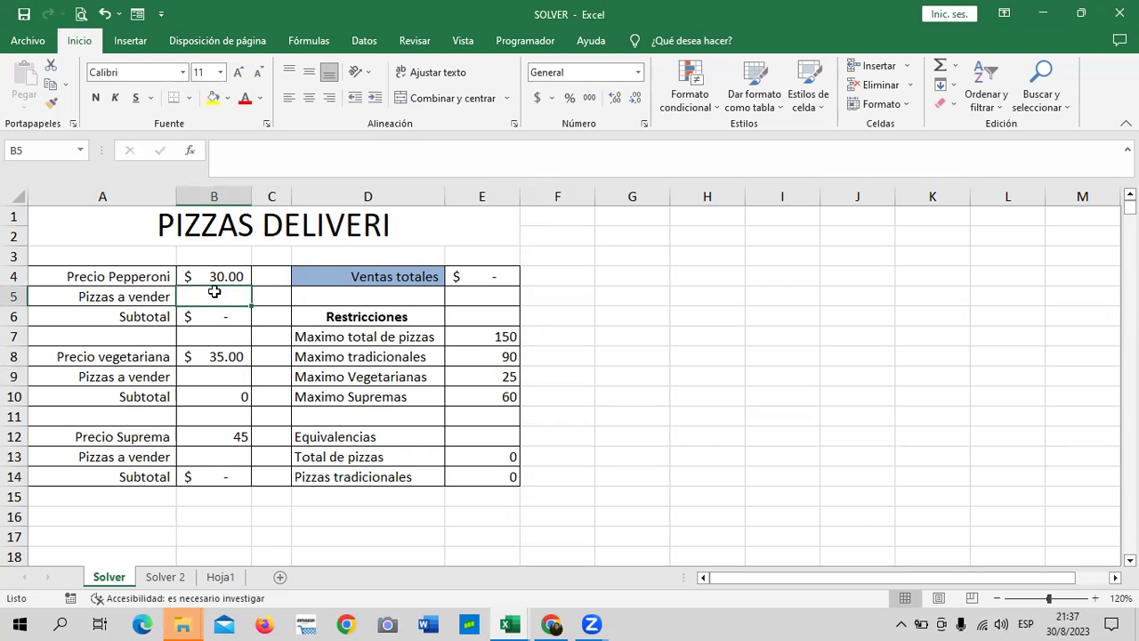
click(192, 377)
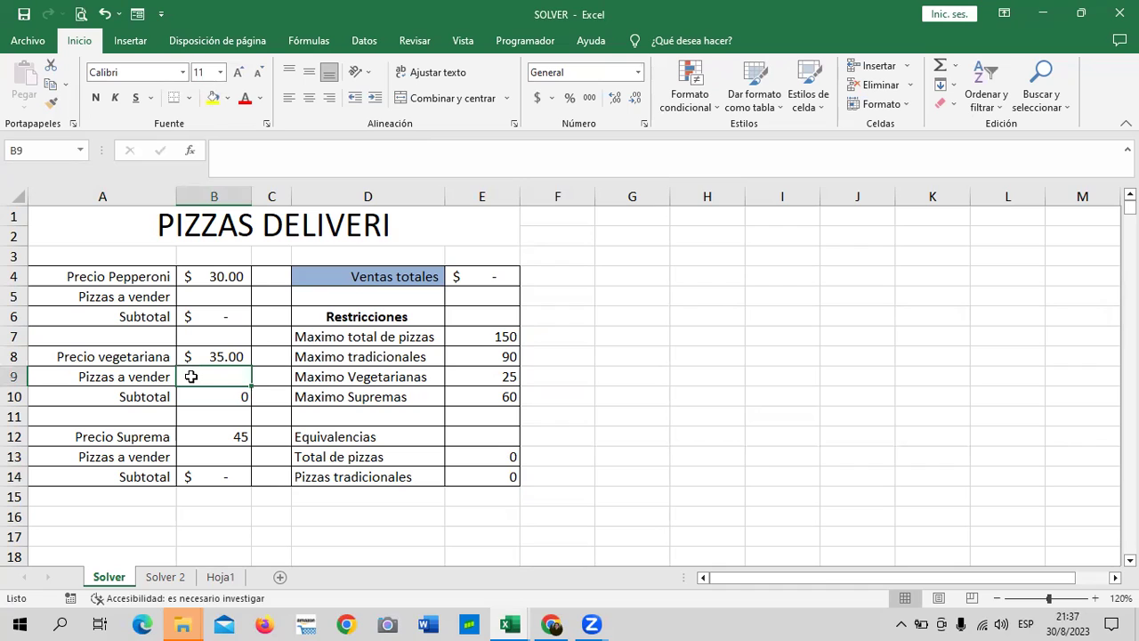
click(201, 458)
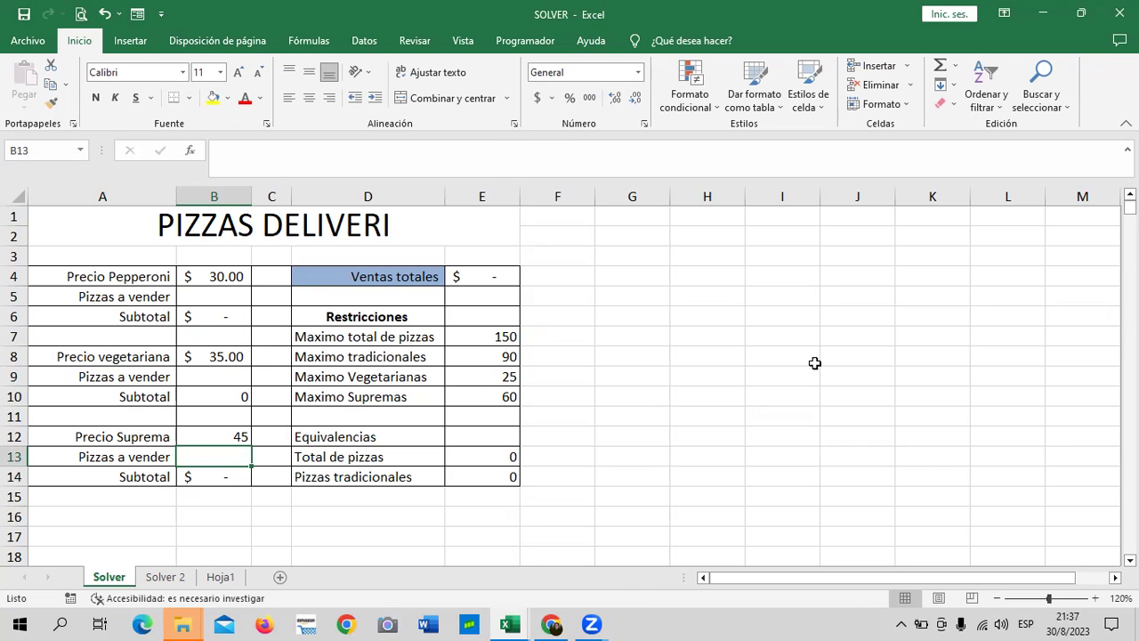
Step: Inspect the E4 total sales formula, the B6 subtotal and the empty quantity cells B5, B9, B13
click(478, 274)
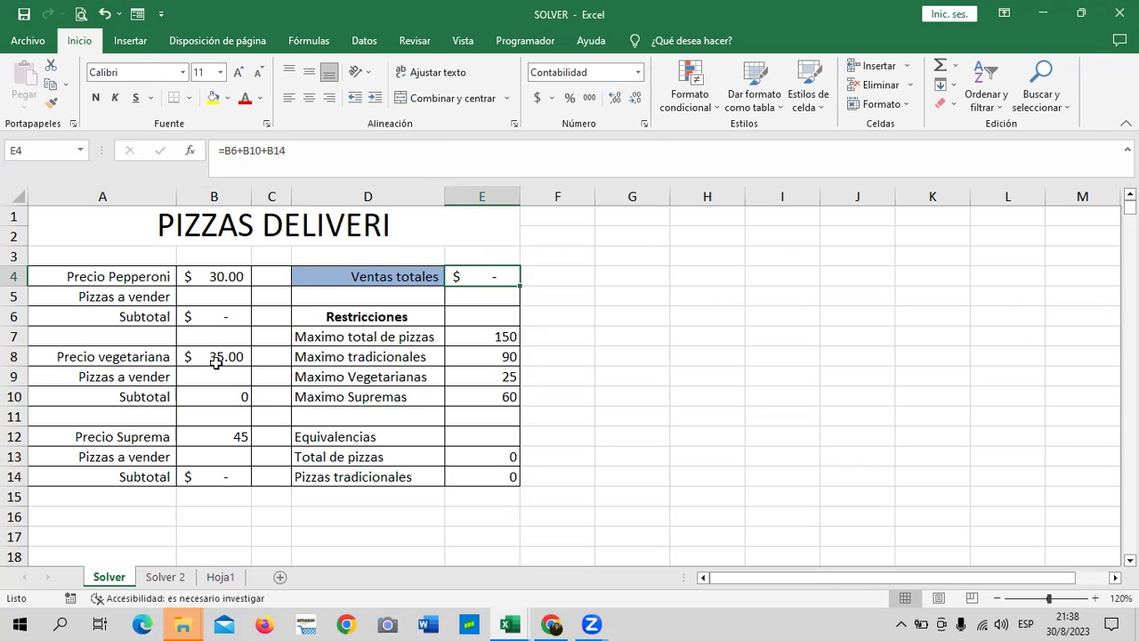
click(218, 319)
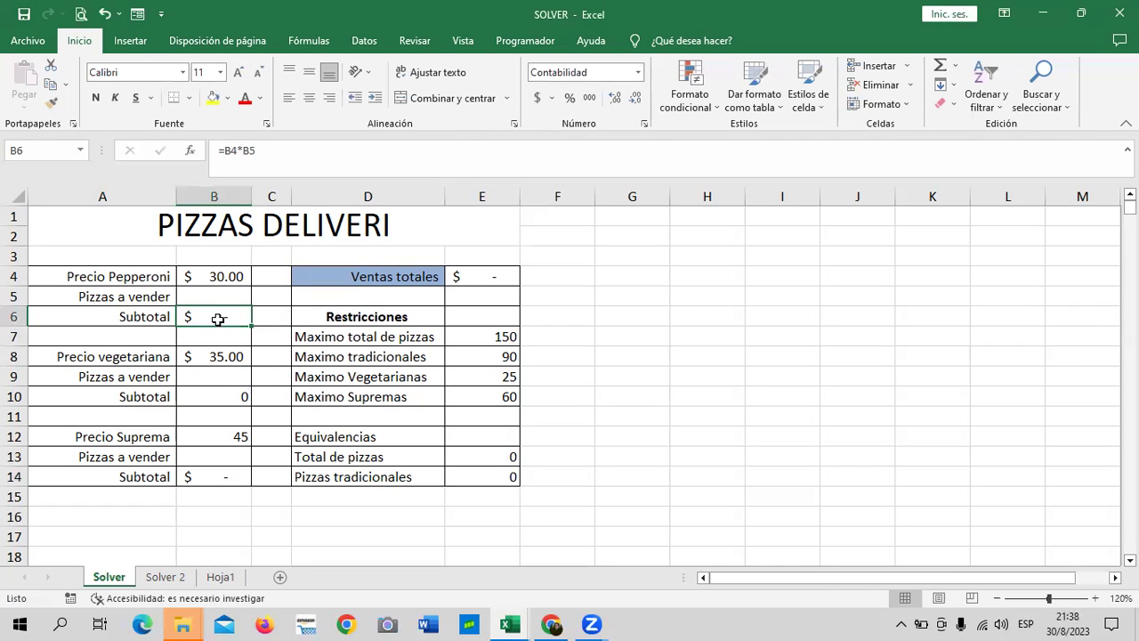
click(220, 297)
click(219, 376)
click(211, 456)
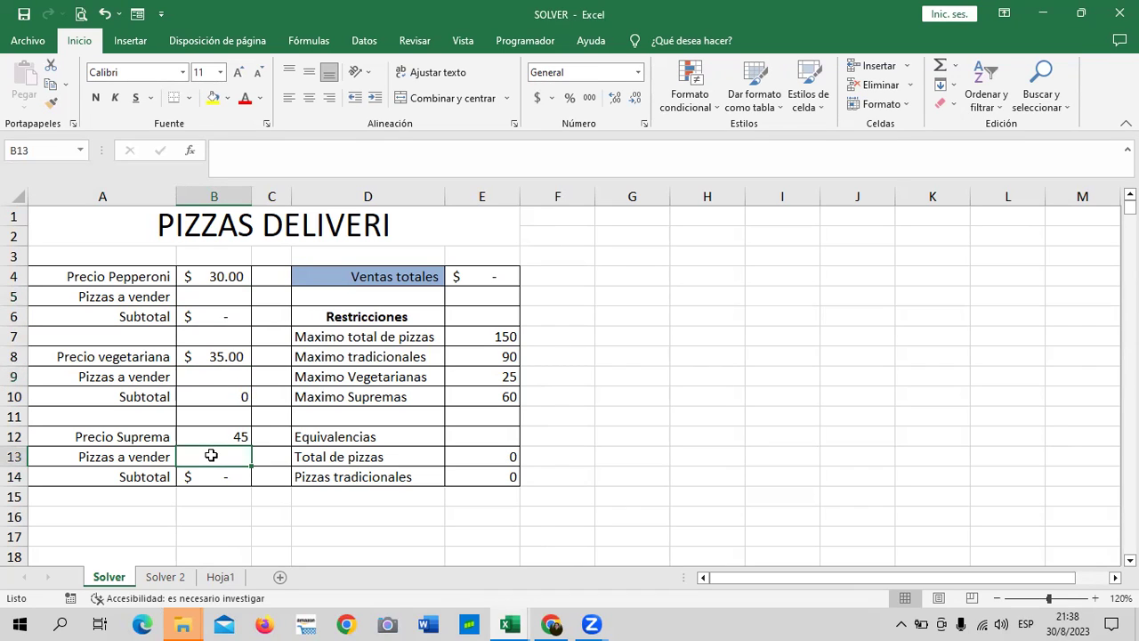
click(225, 296)
click(219, 374)
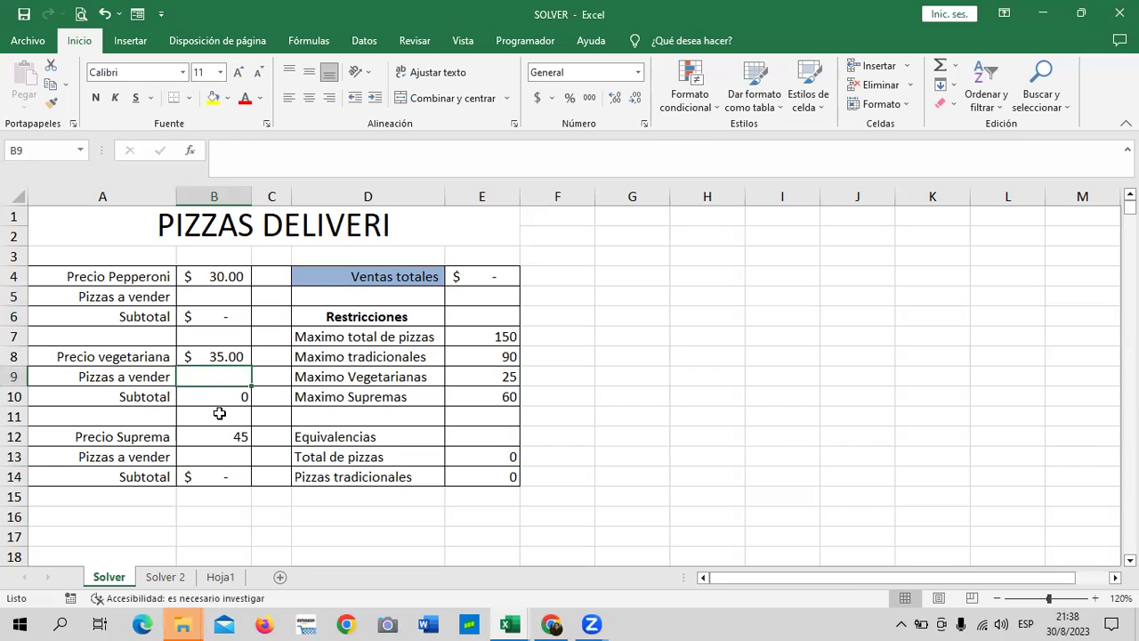
Step: Apply Contabilidad format to the B10 vegetarian subtotal and compare it with the other subtotals
click(214, 391)
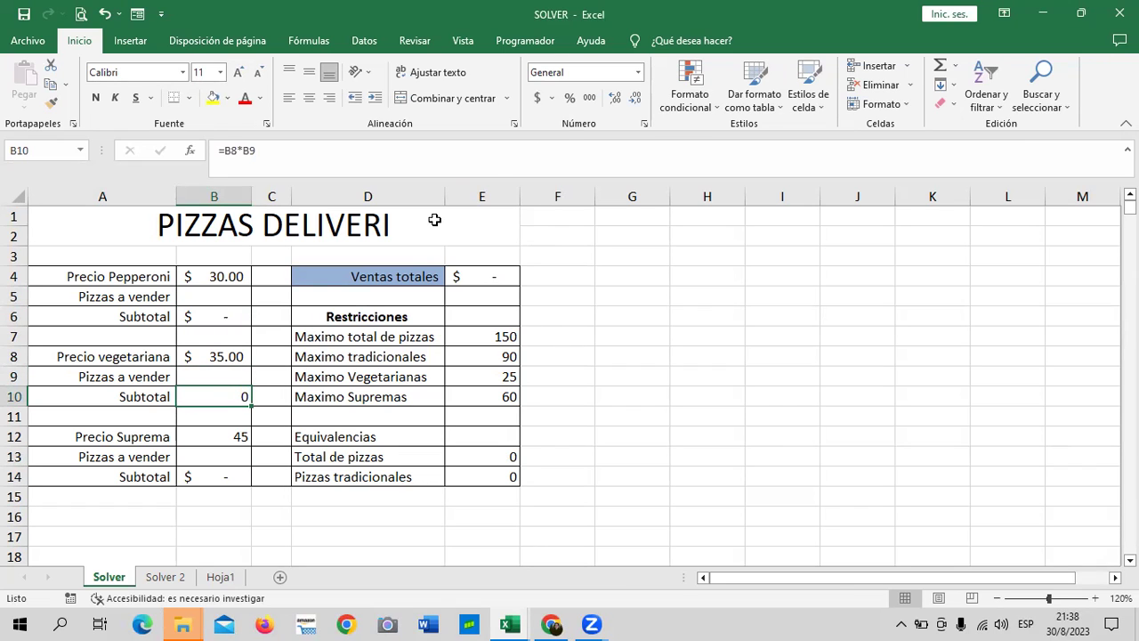
click(537, 98)
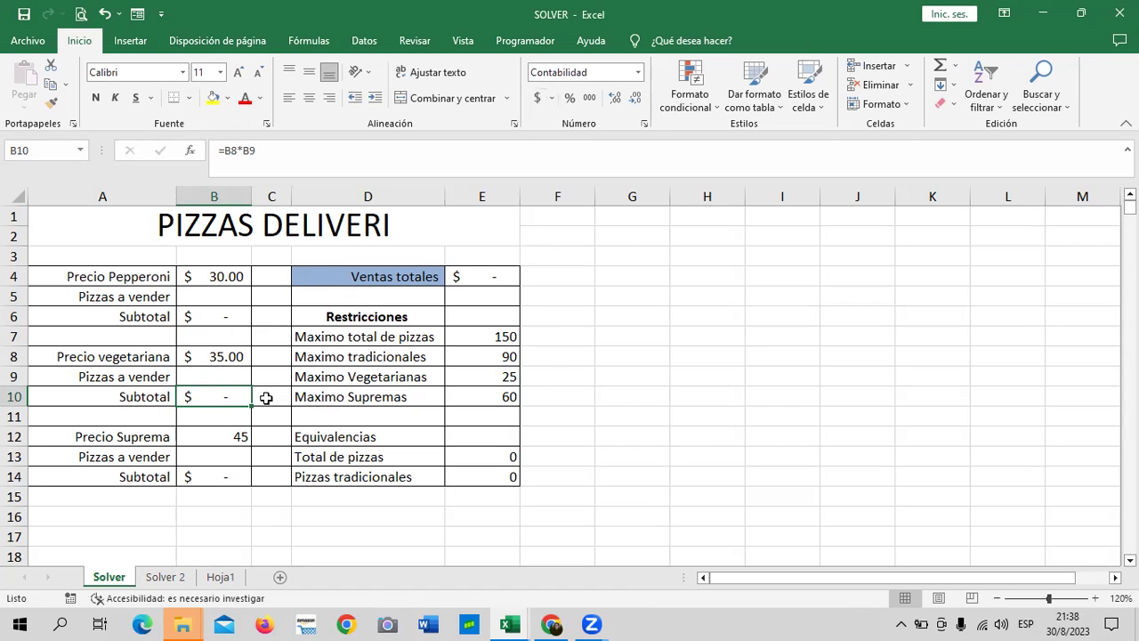
click(210, 319)
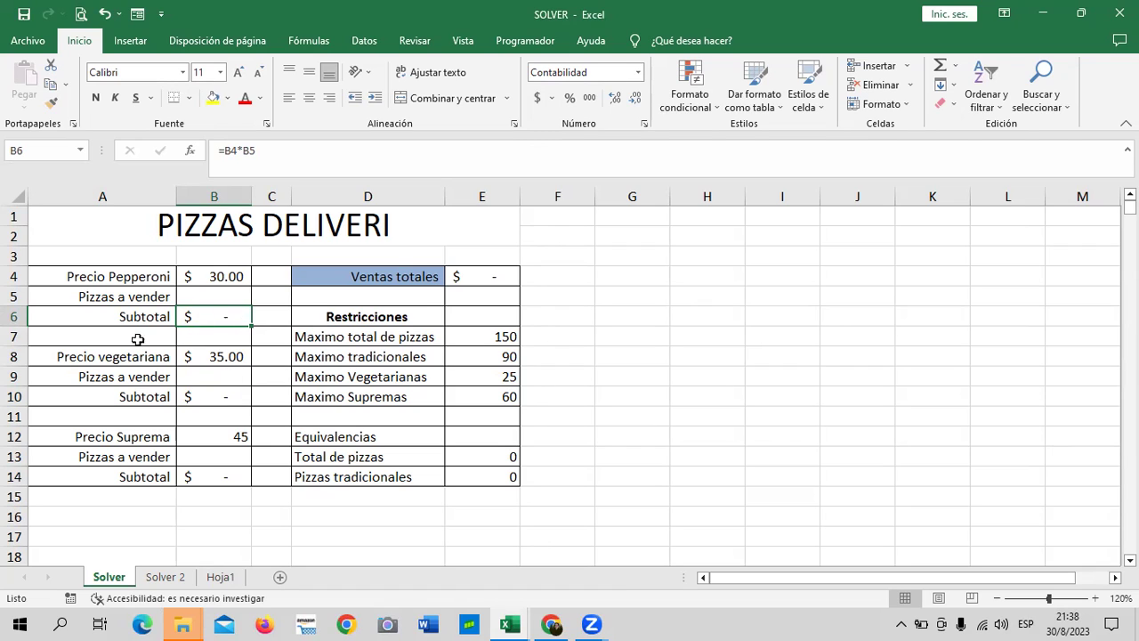
click(206, 396)
click(208, 477)
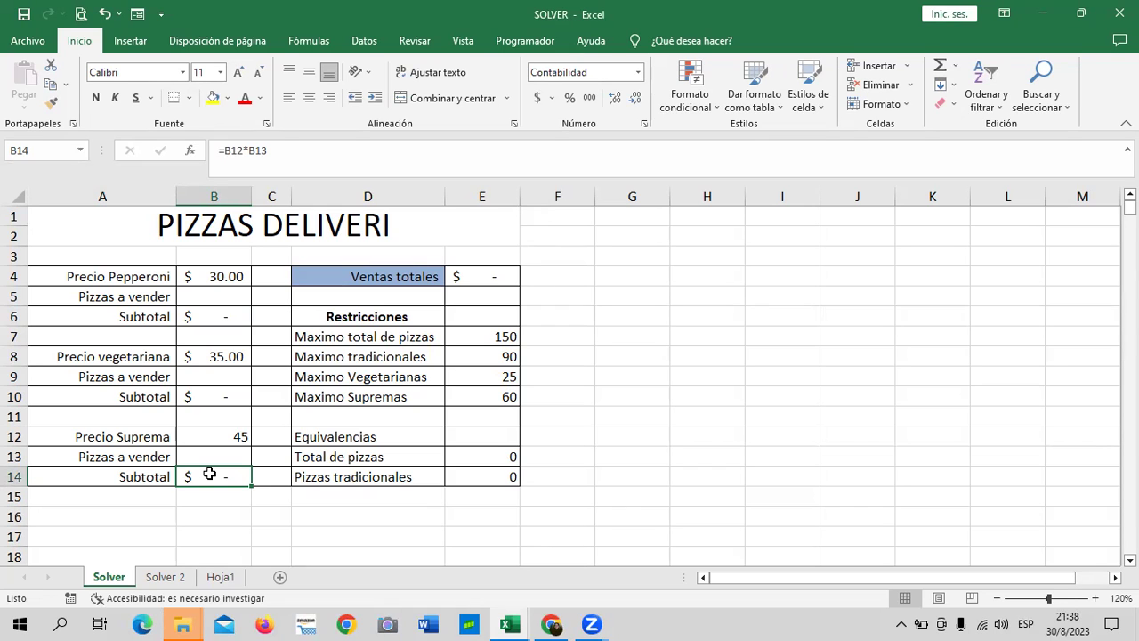
click(495, 276)
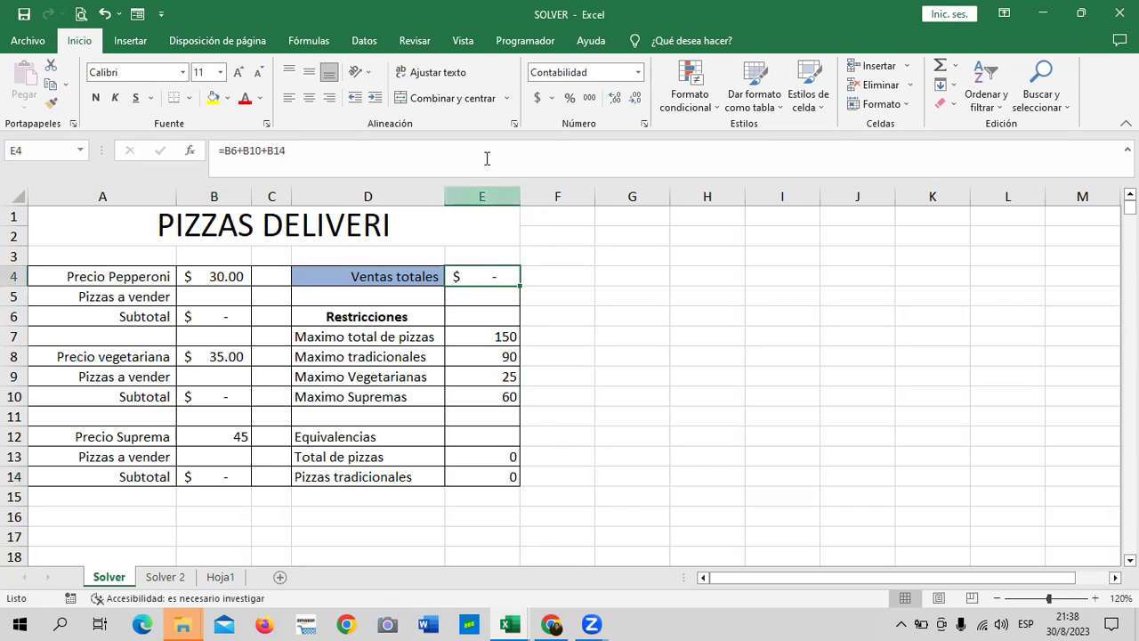
click(482, 153)
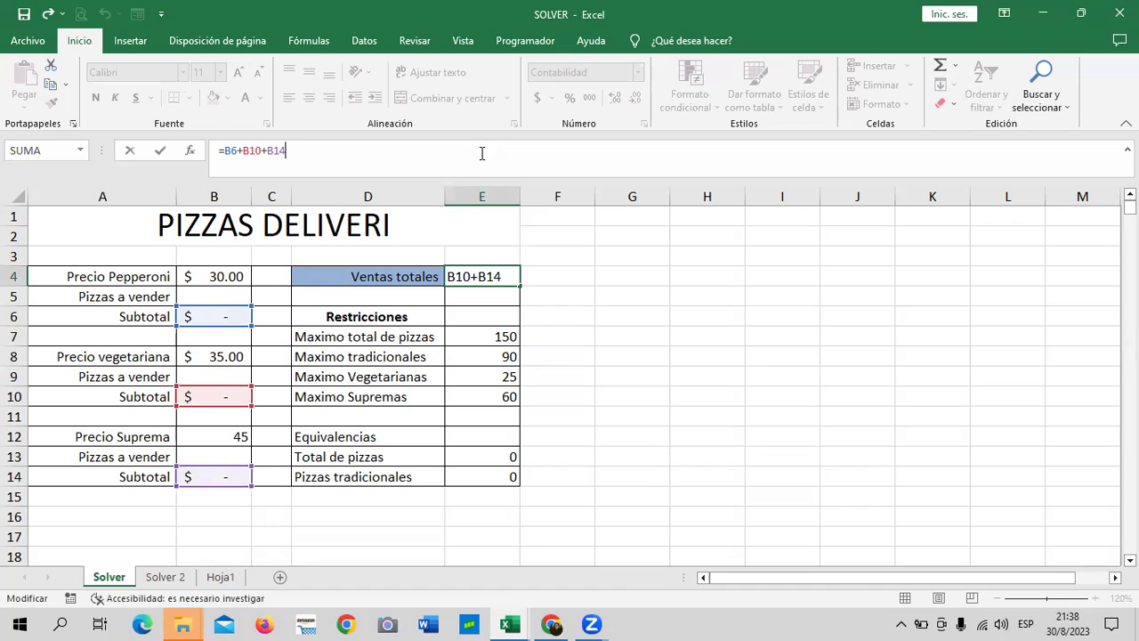
key(Return)
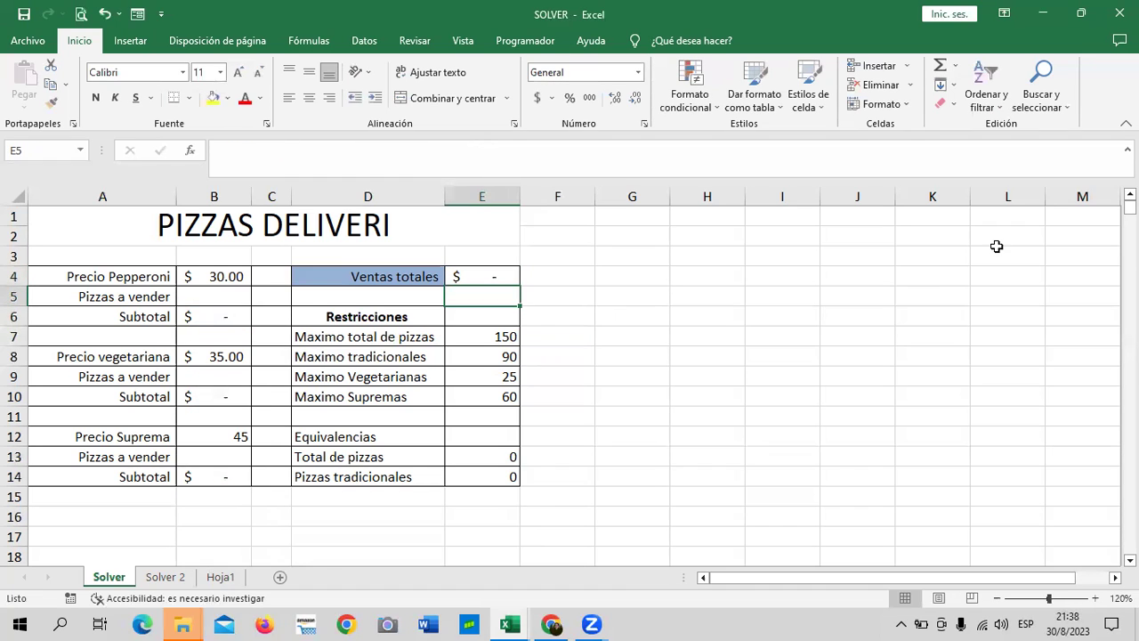
click(480, 457)
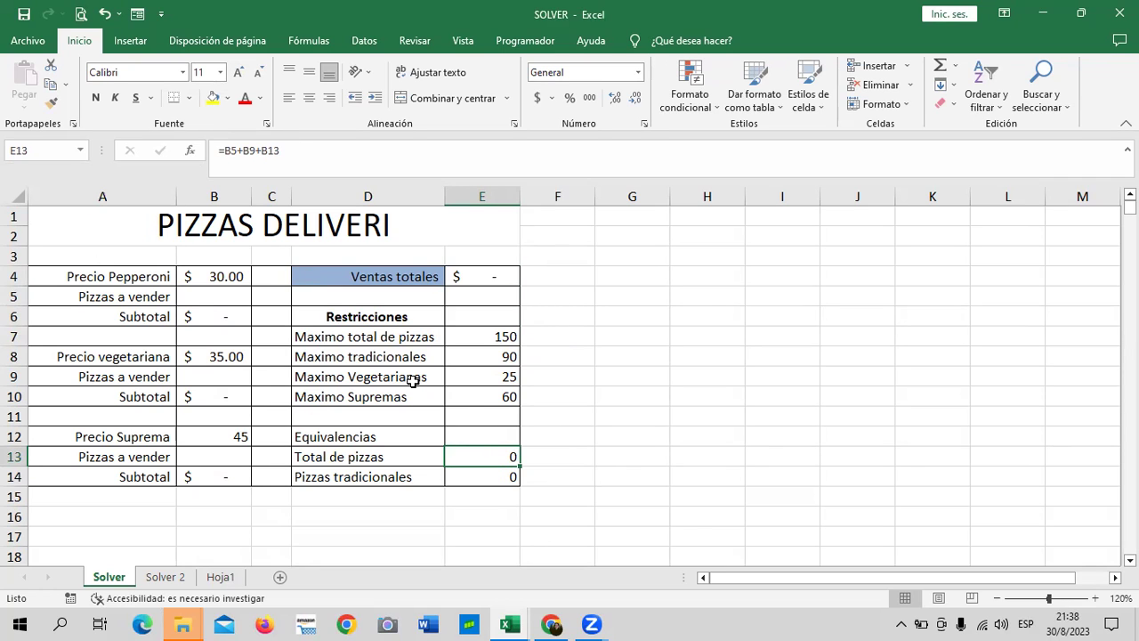
click(401, 151)
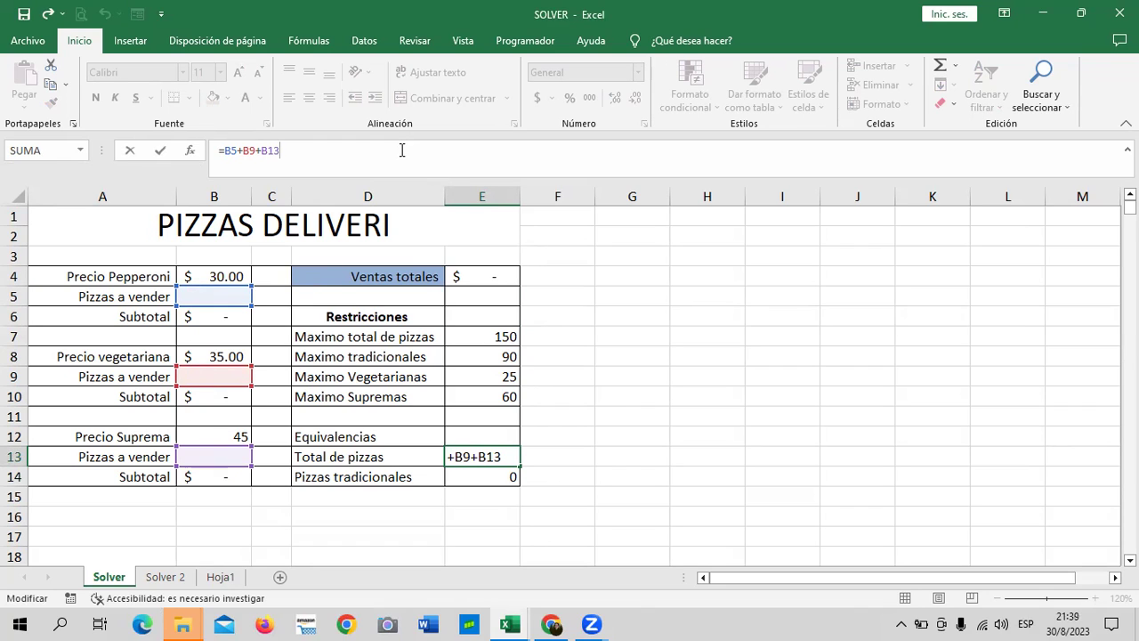
key(Return)
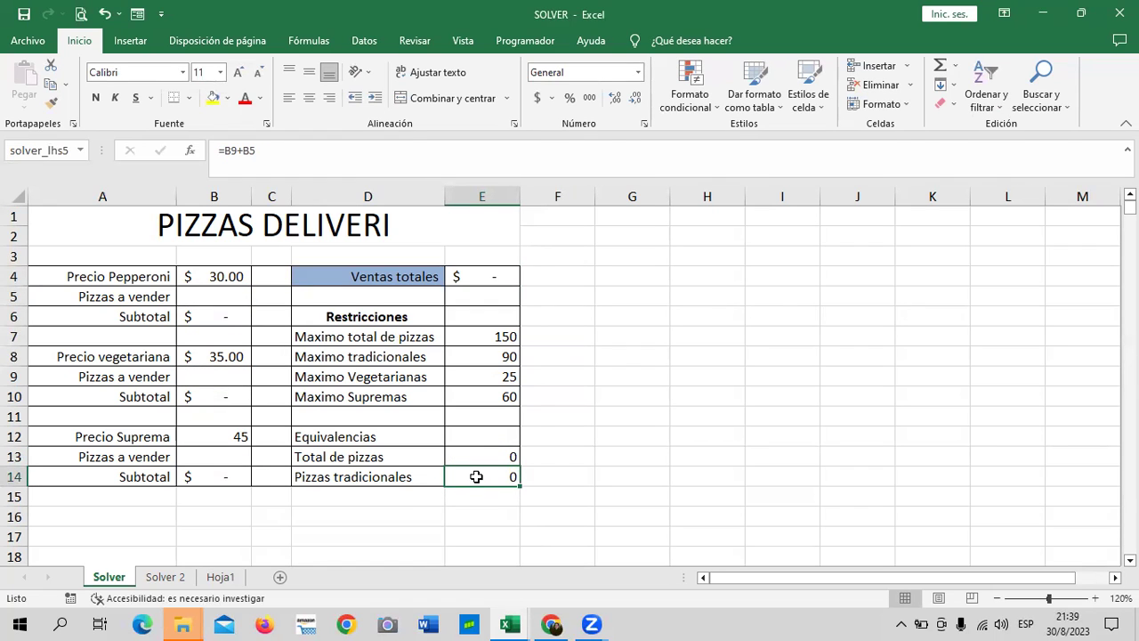
click(470, 356)
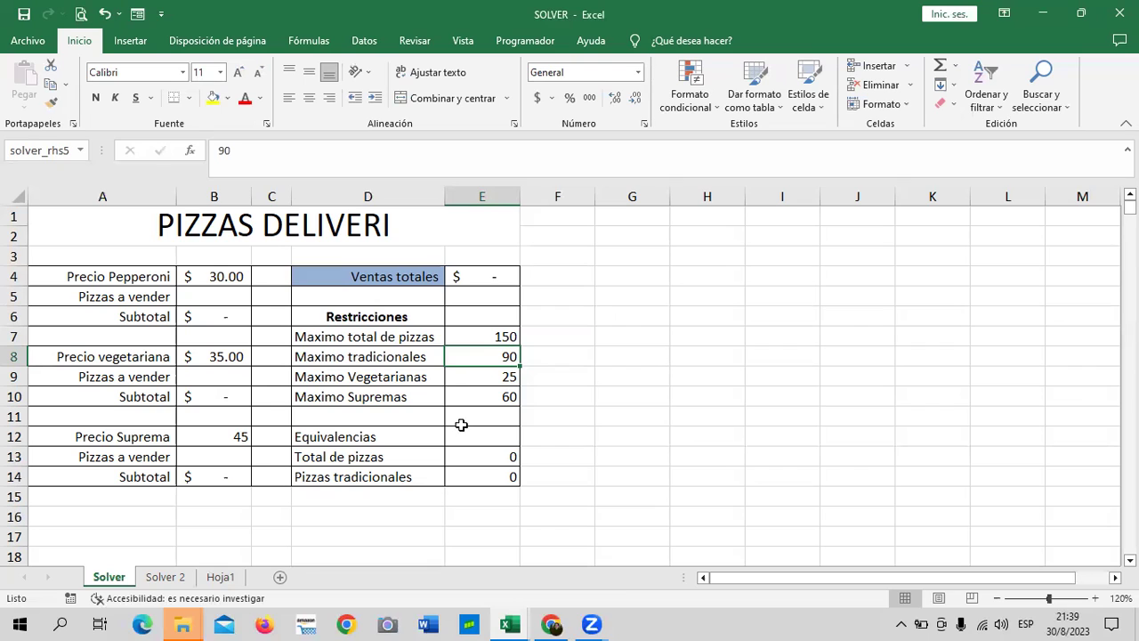
click(466, 396)
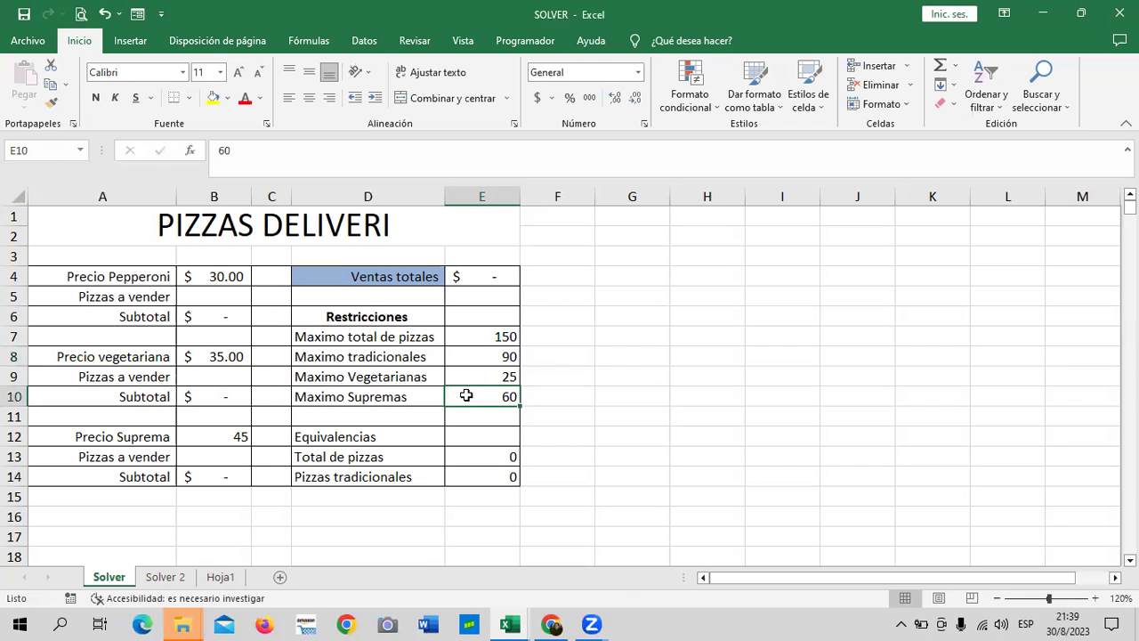
click(481, 336)
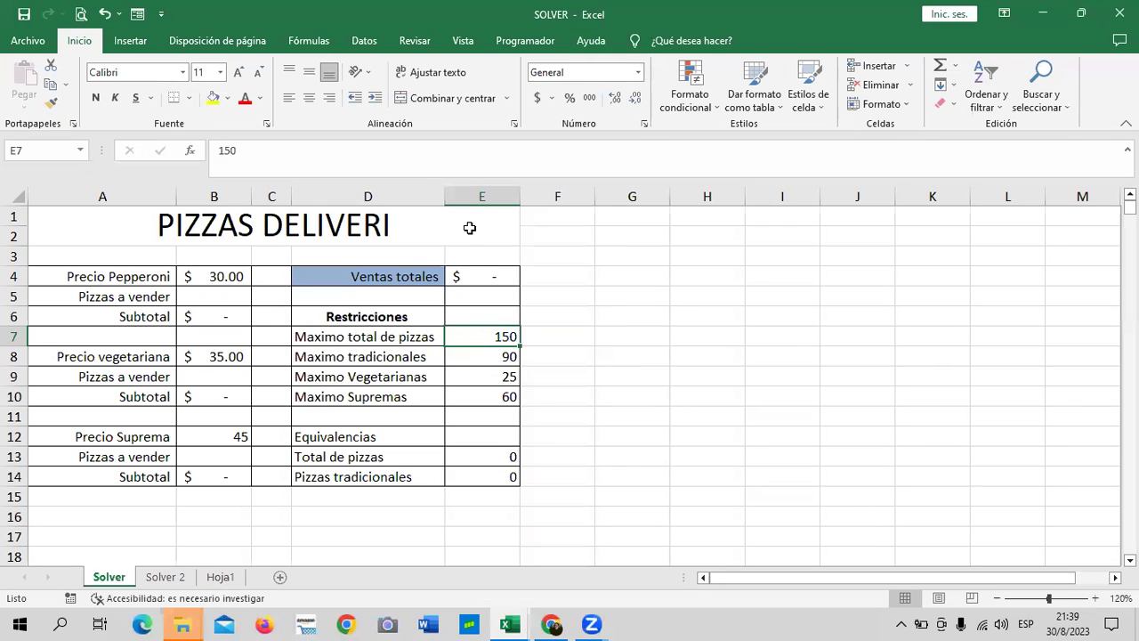
click(484, 271)
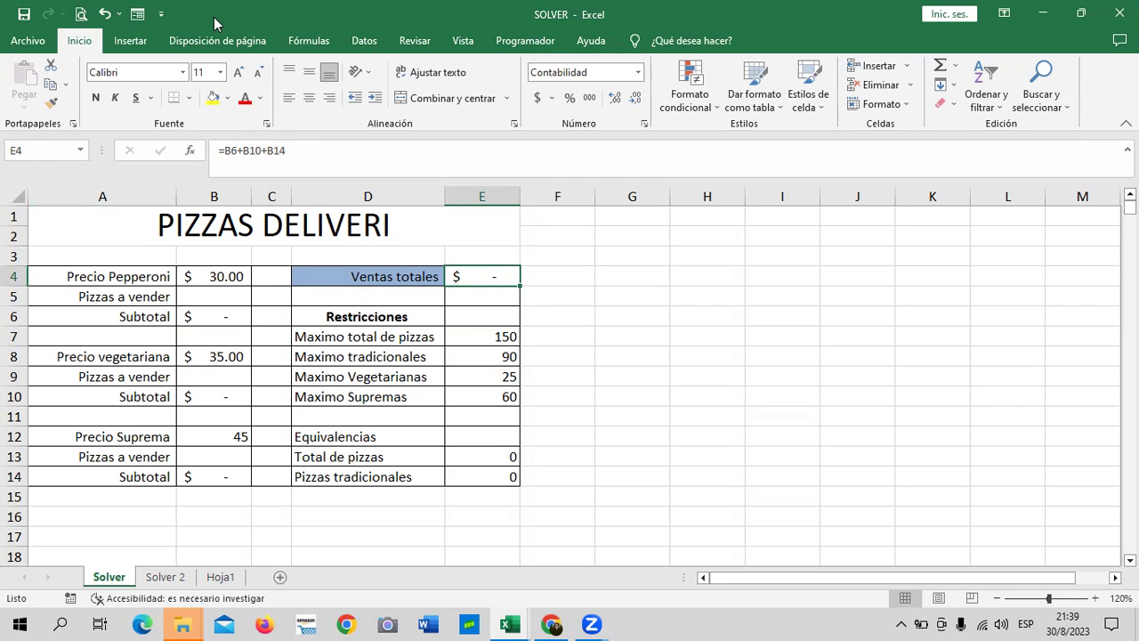
Step: Open Solver from Datos and reset all settings, clearing the previous objective, variables and constraints
click(675, 341)
click(478, 277)
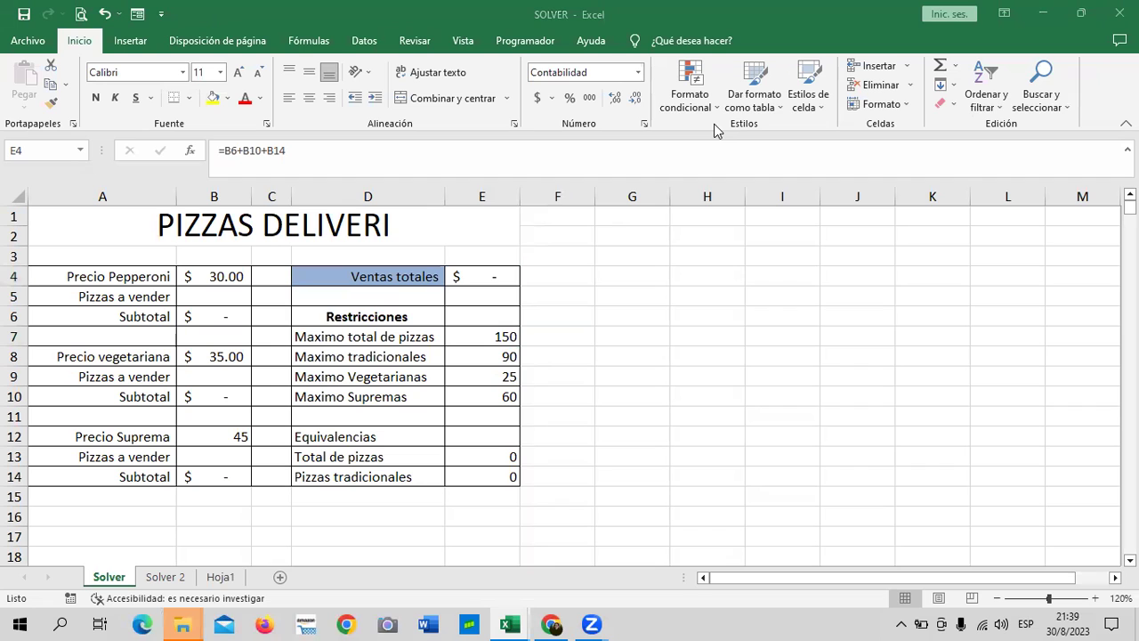
click(369, 48)
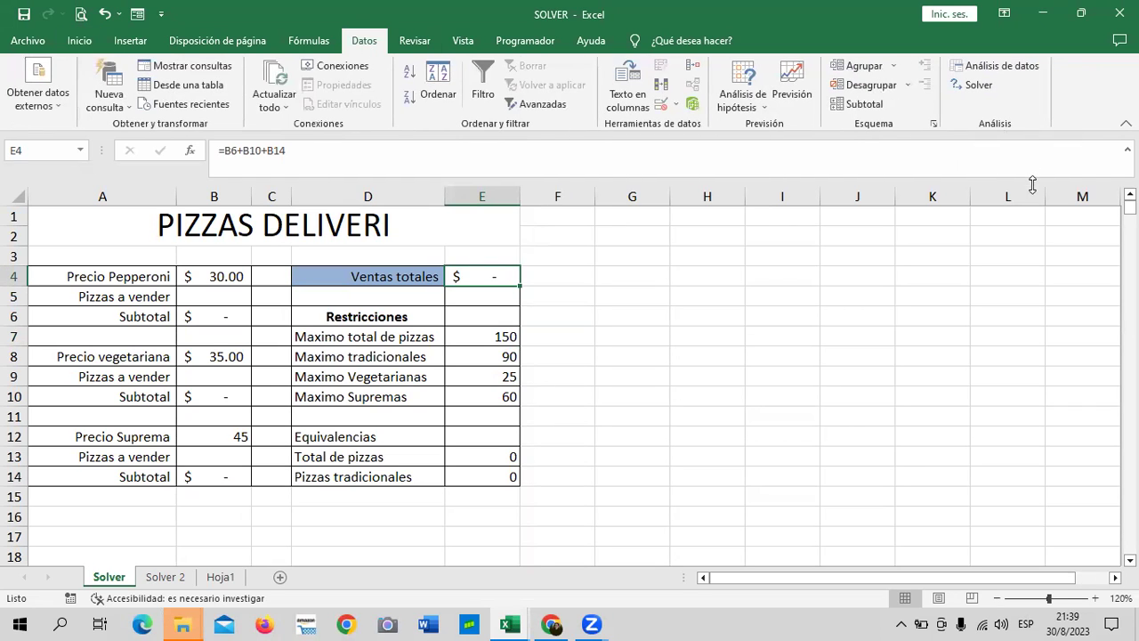
click(970, 83)
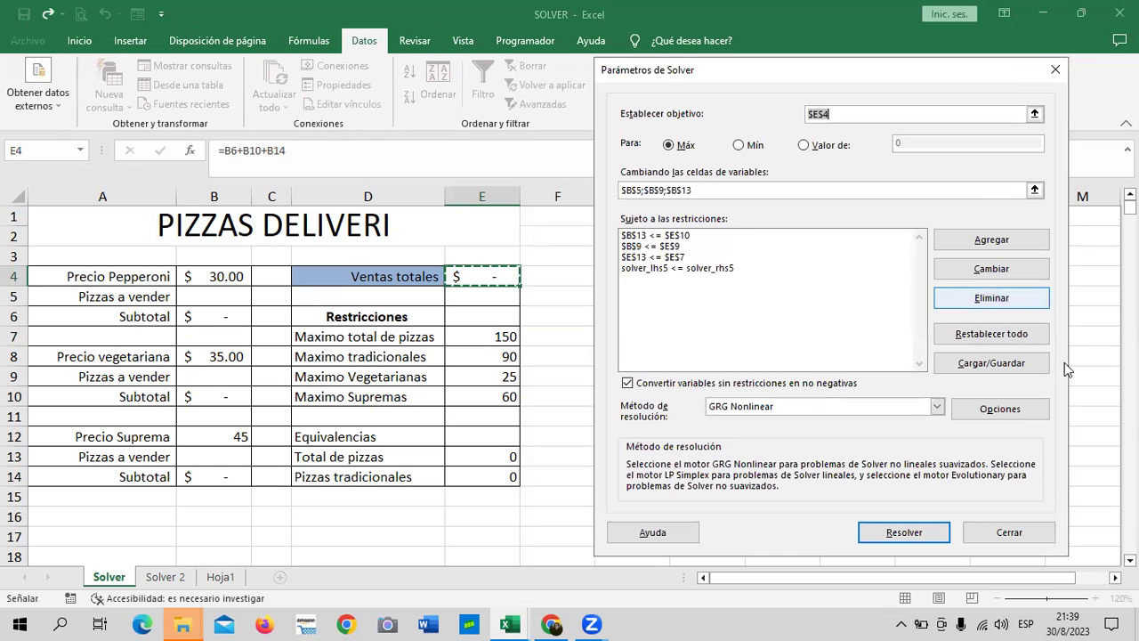
click(1006, 335)
click(633, 372)
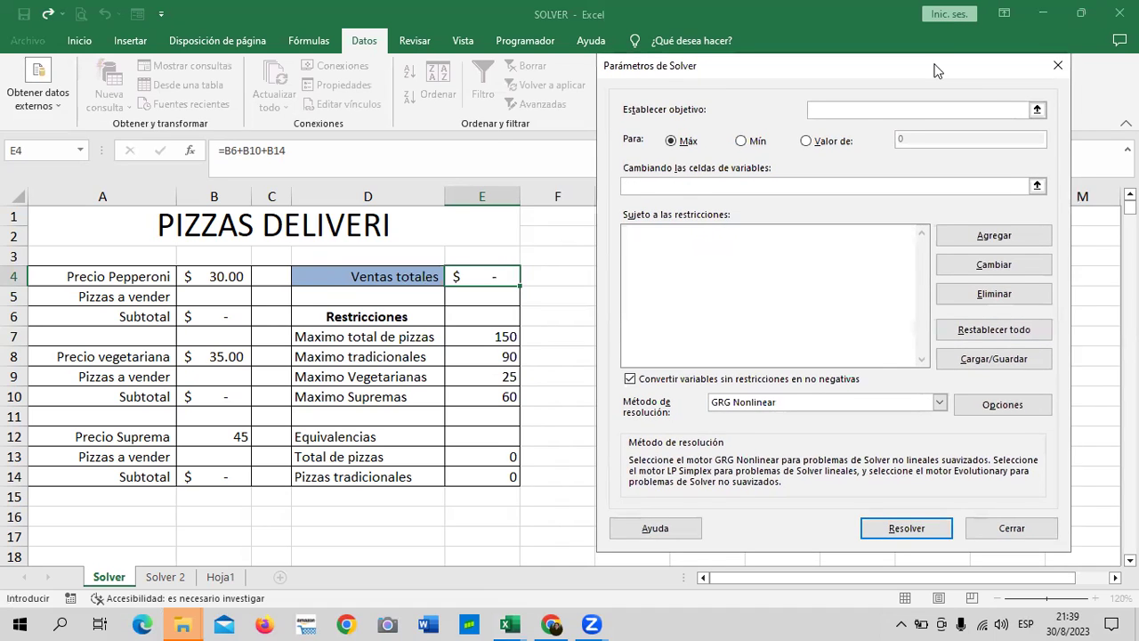
drag(929, 72, 940, 55)
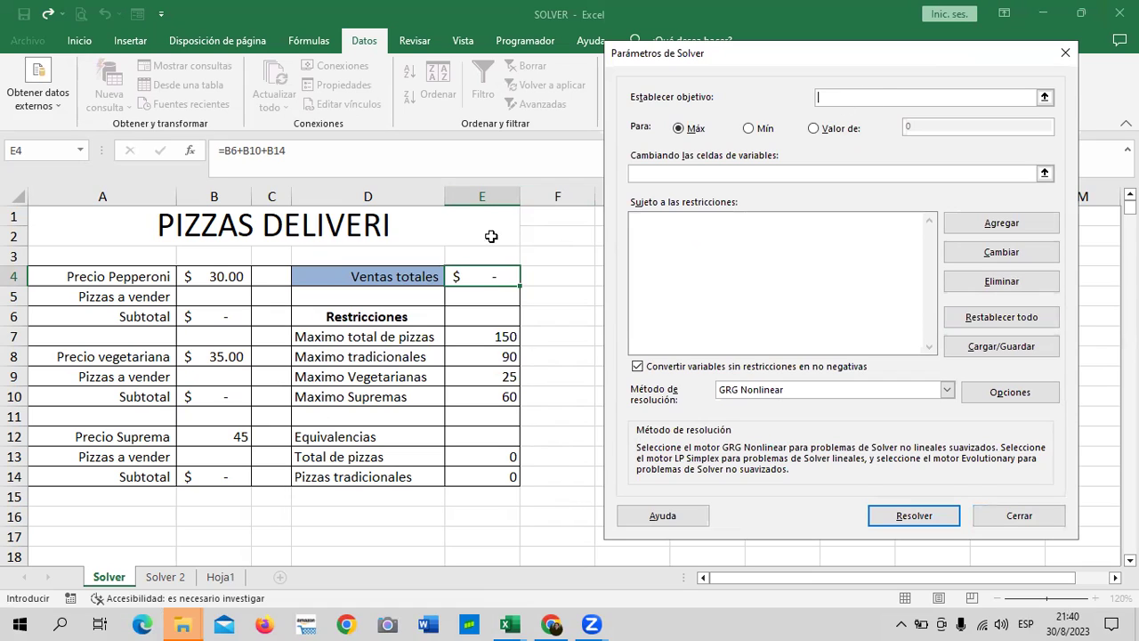
Step: Set Solver to maximize $E$4 by changing variable cells $B$5;$B$9;$B$13
click(486, 277)
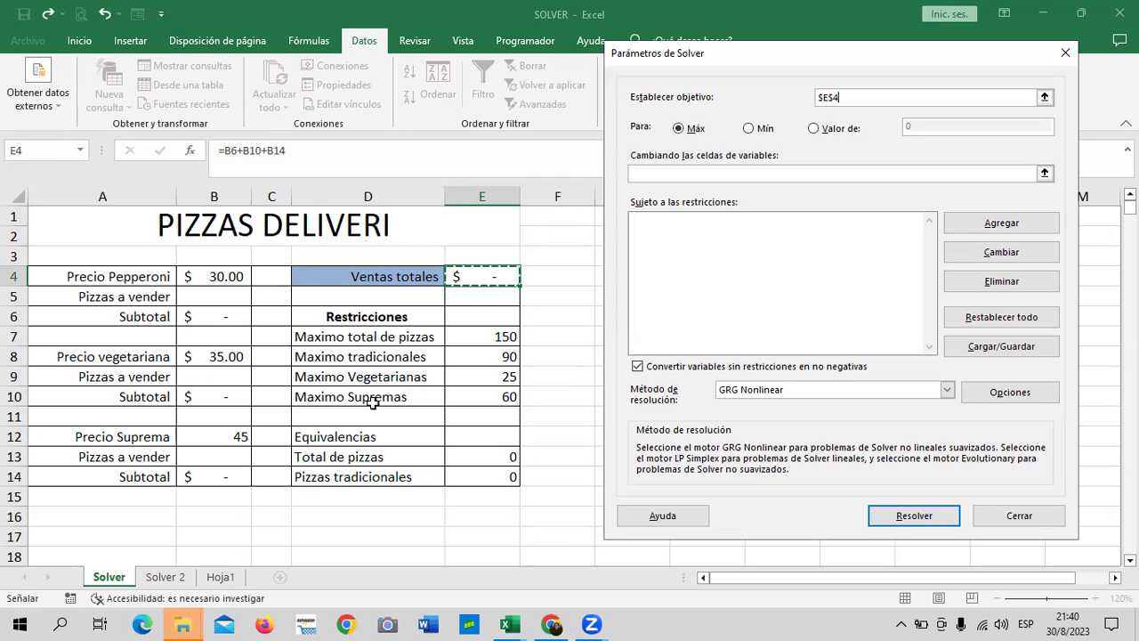
click(777, 171)
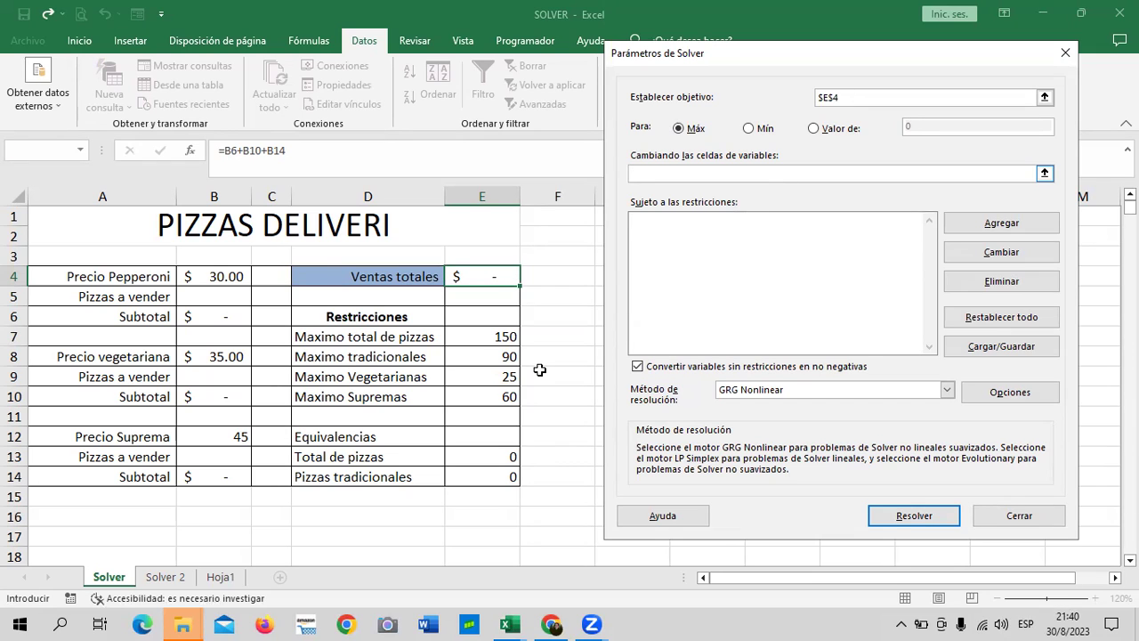
click(211, 295)
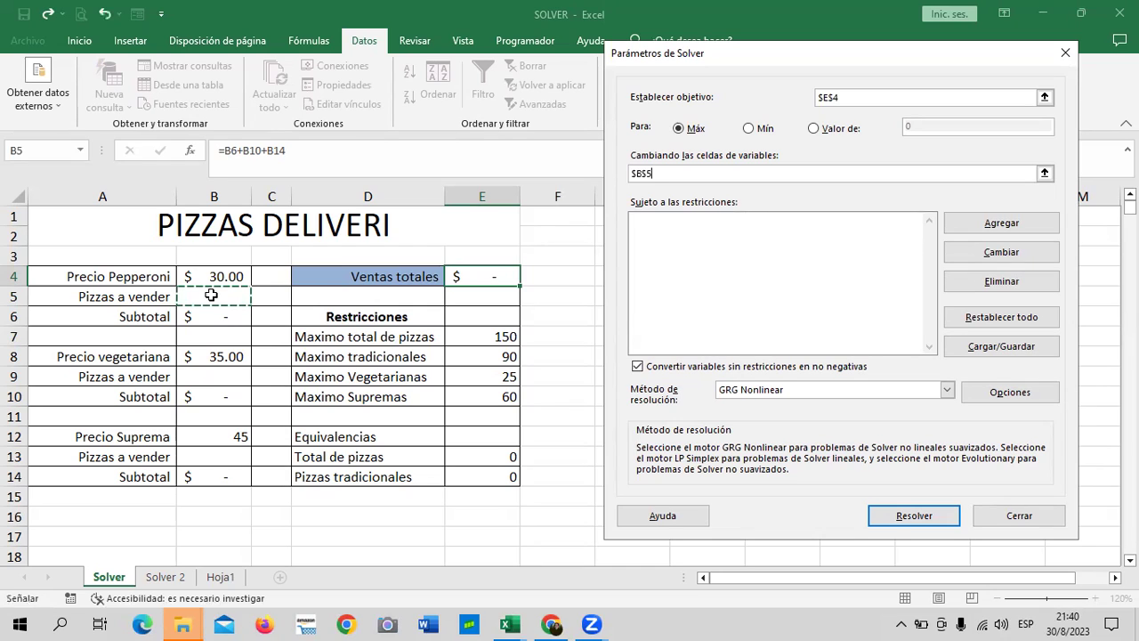
text(;)
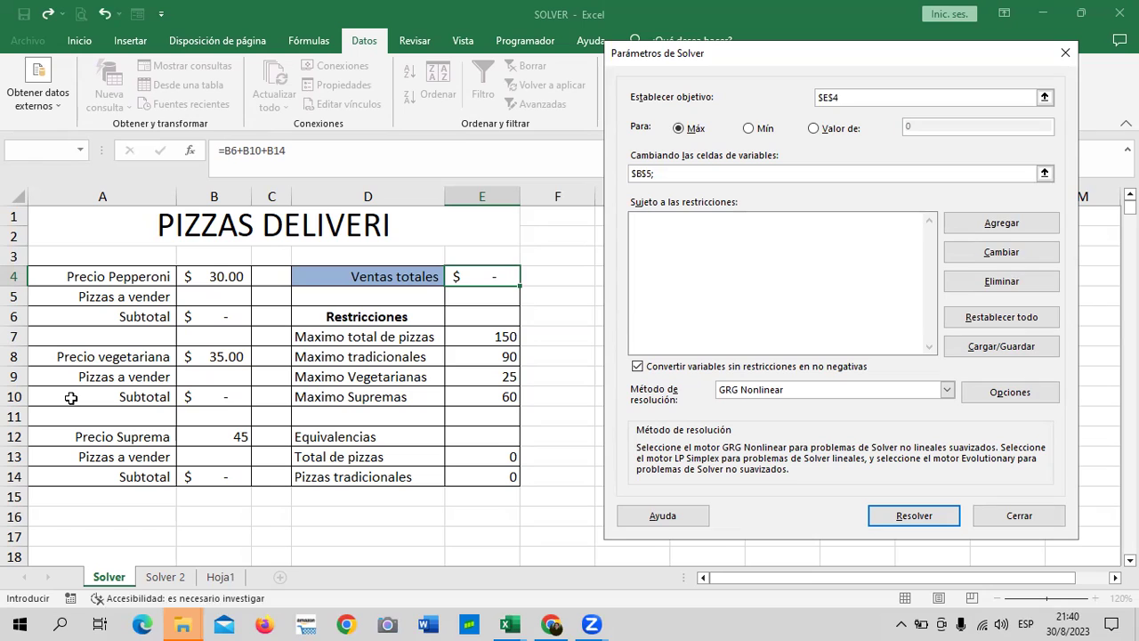
click(192, 376)
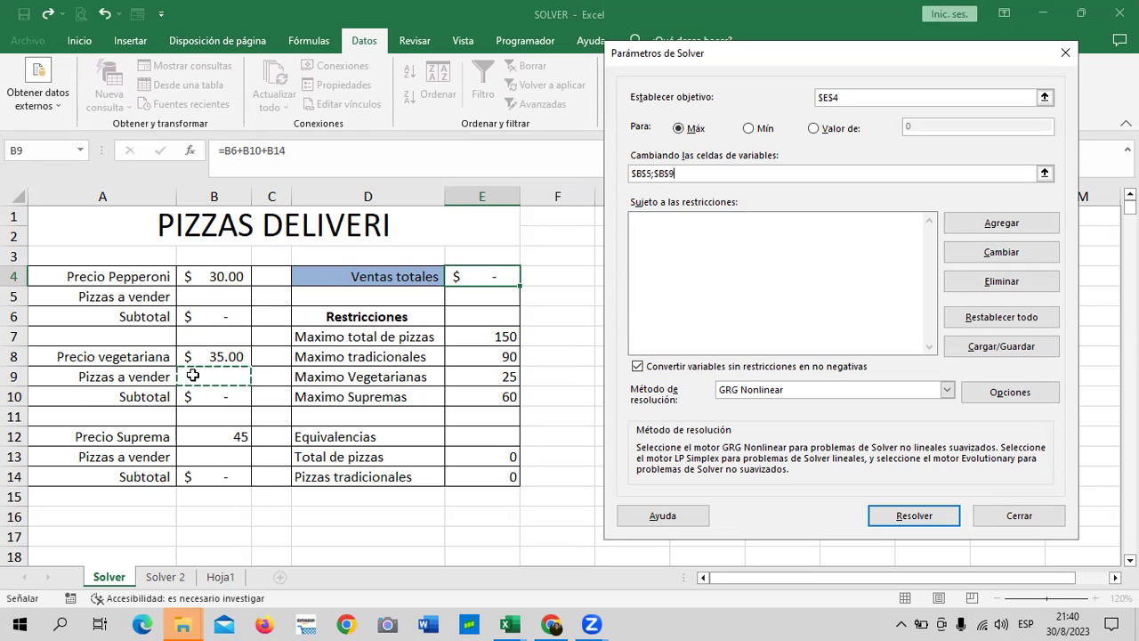
text(;)
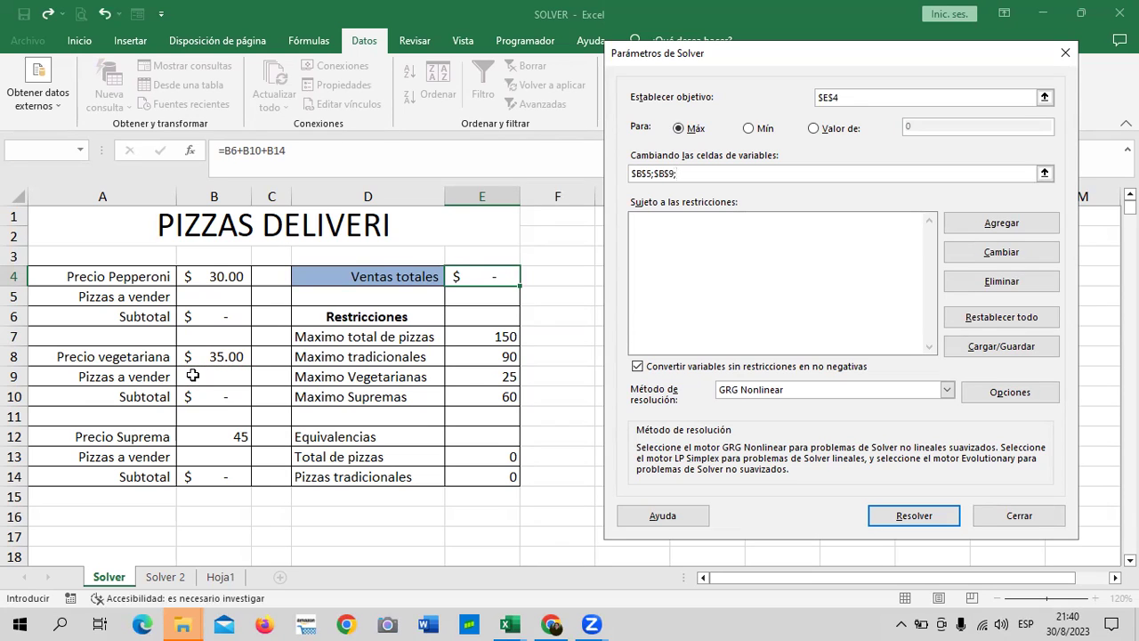
click(225, 452)
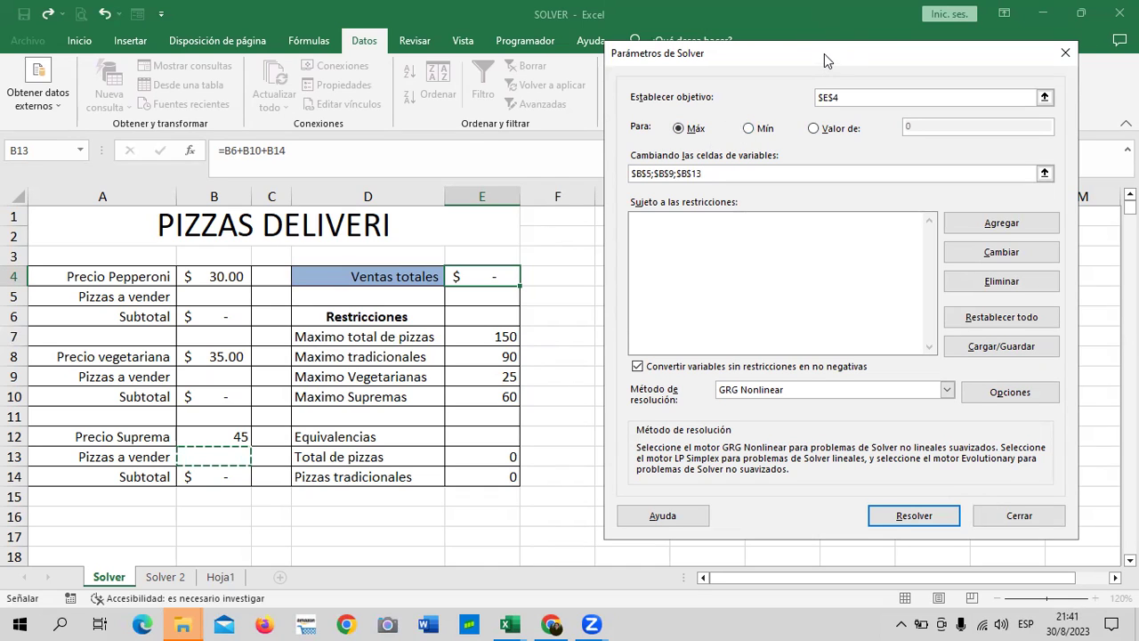
drag(824, 53, 816, 34)
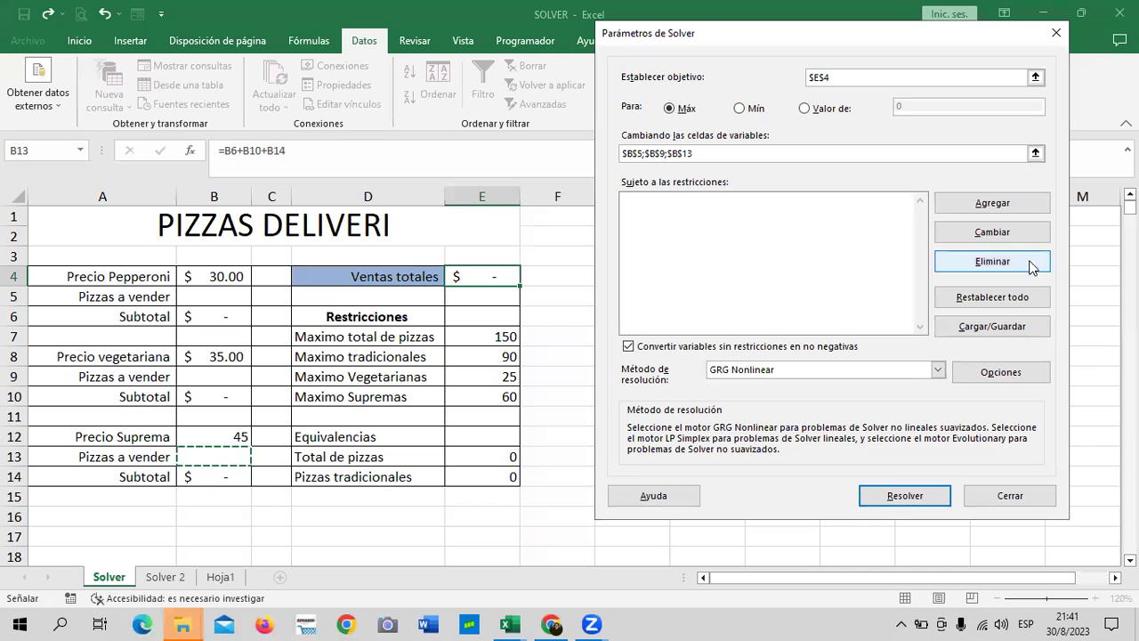
Step: Add the constraint $B$13 <= $E$10 capping Supreme pizzas at Maximo Supremas
click(1010, 206)
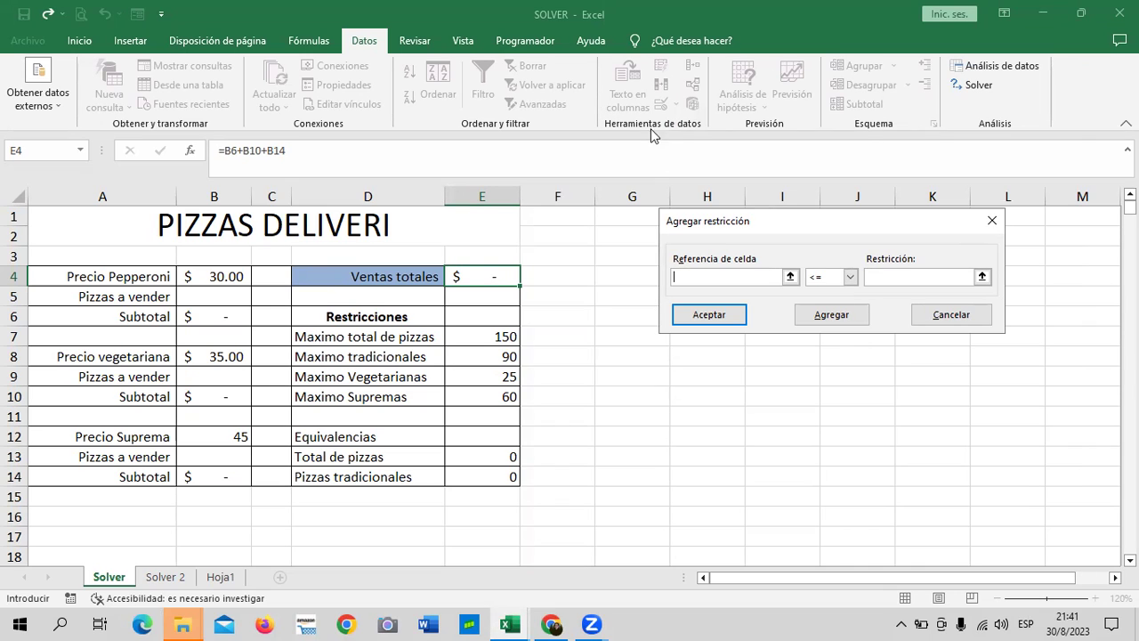
drag(888, 227, 925, 229)
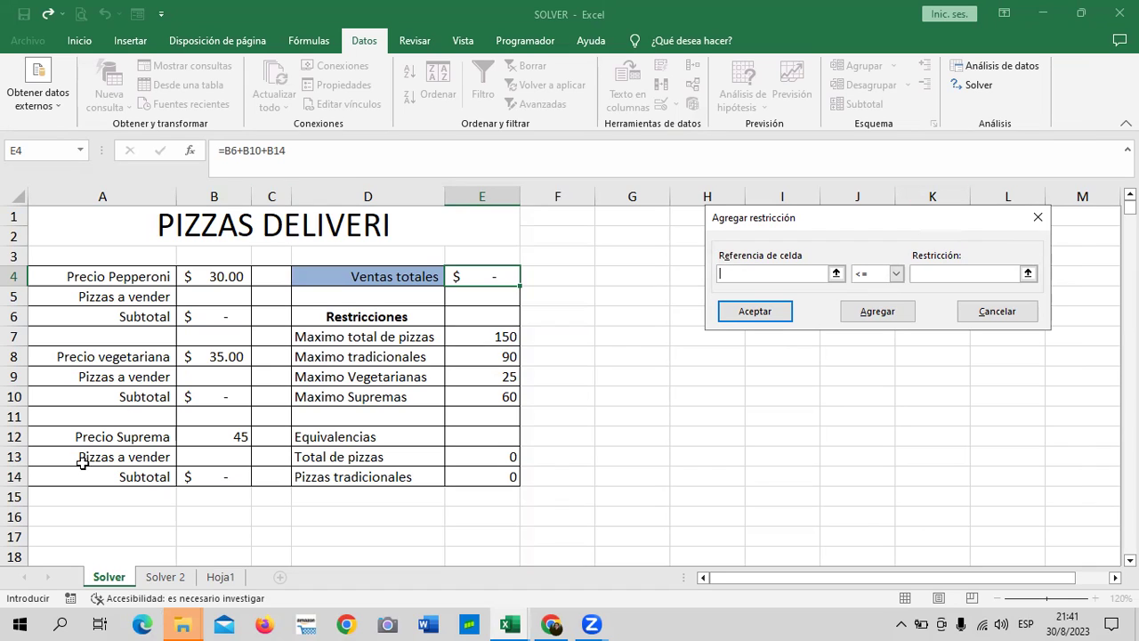
click(223, 456)
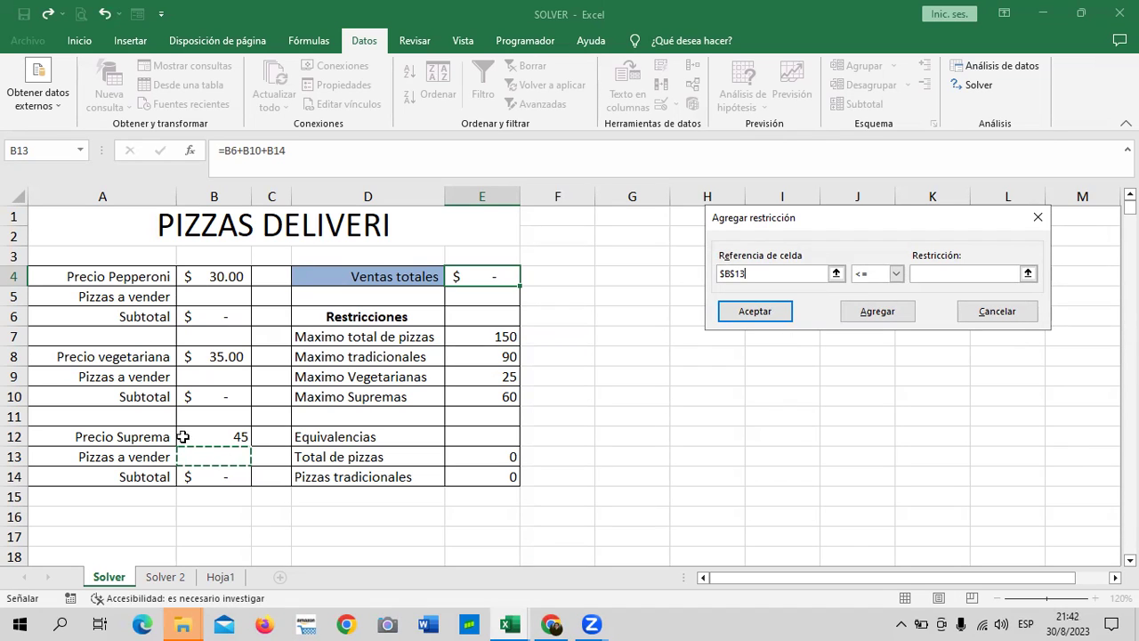
click(896, 275)
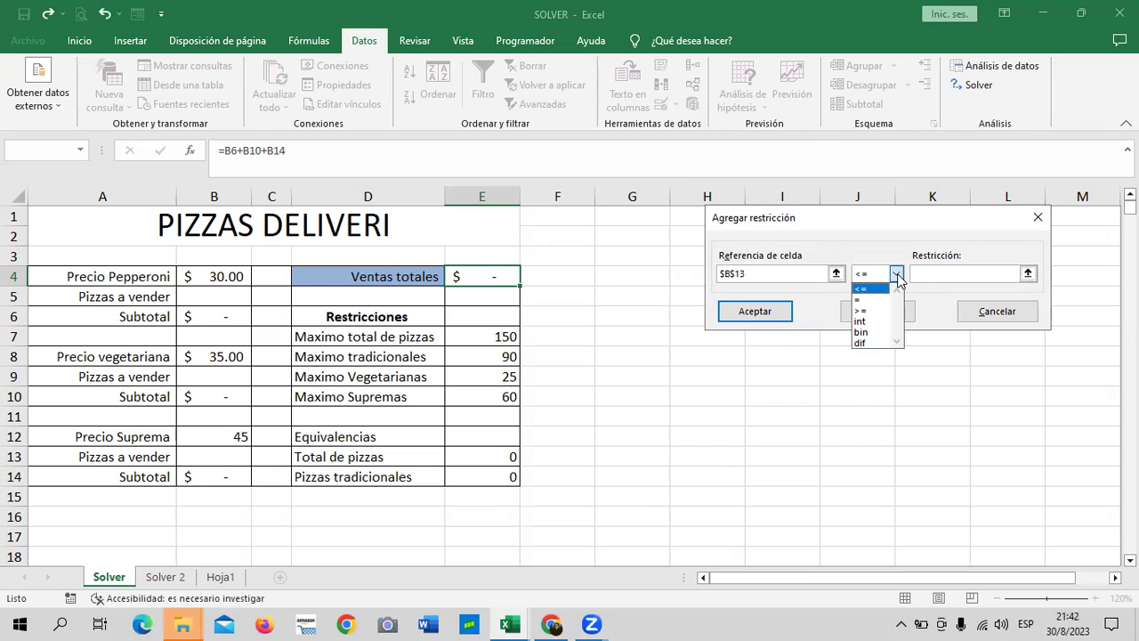
click(883, 287)
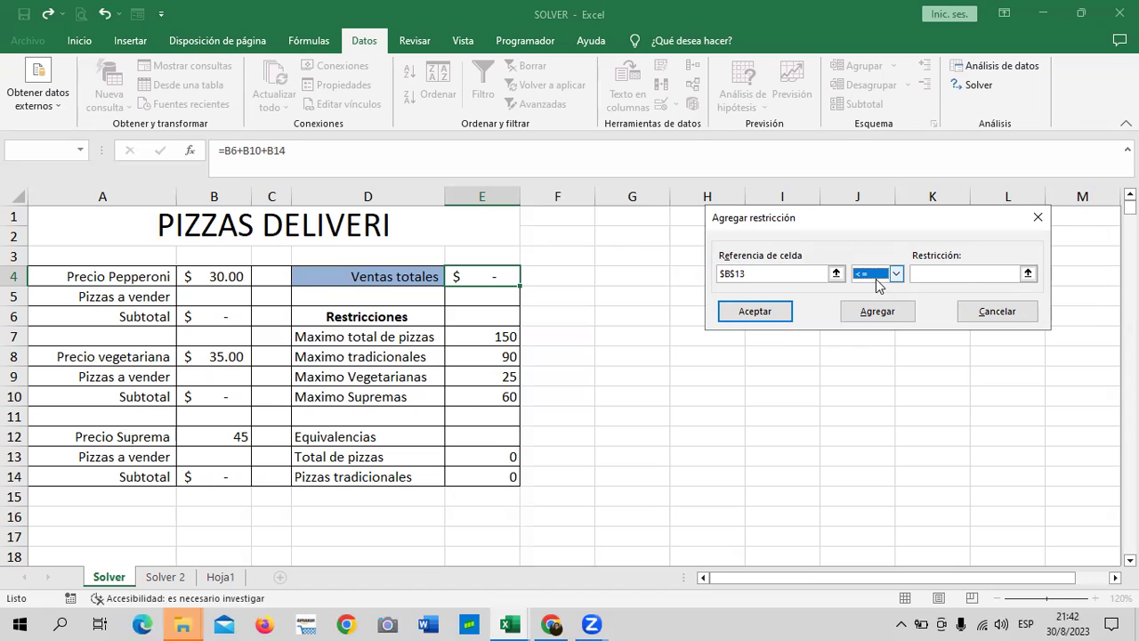
click(959, 273)
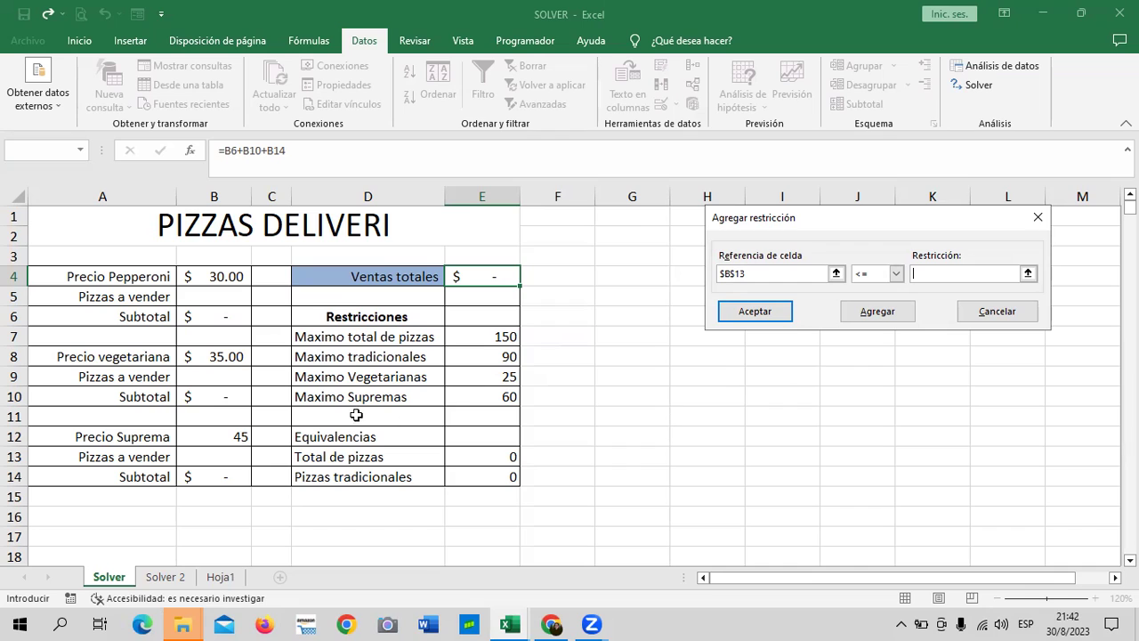
click(484, 400)
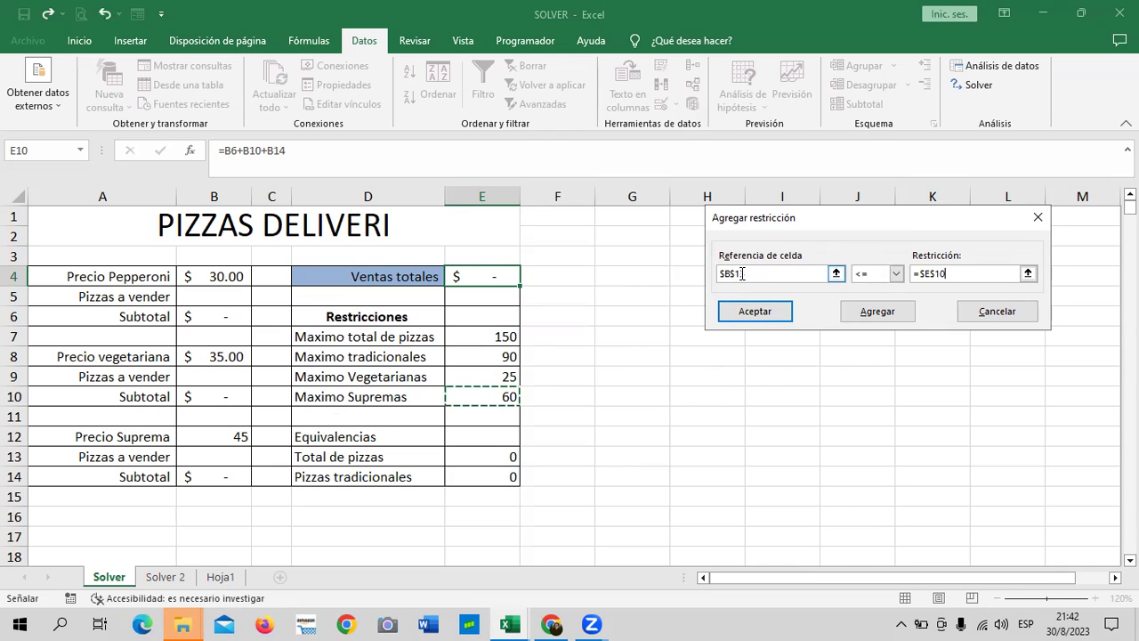
click(947, 272)
click(874, 311)
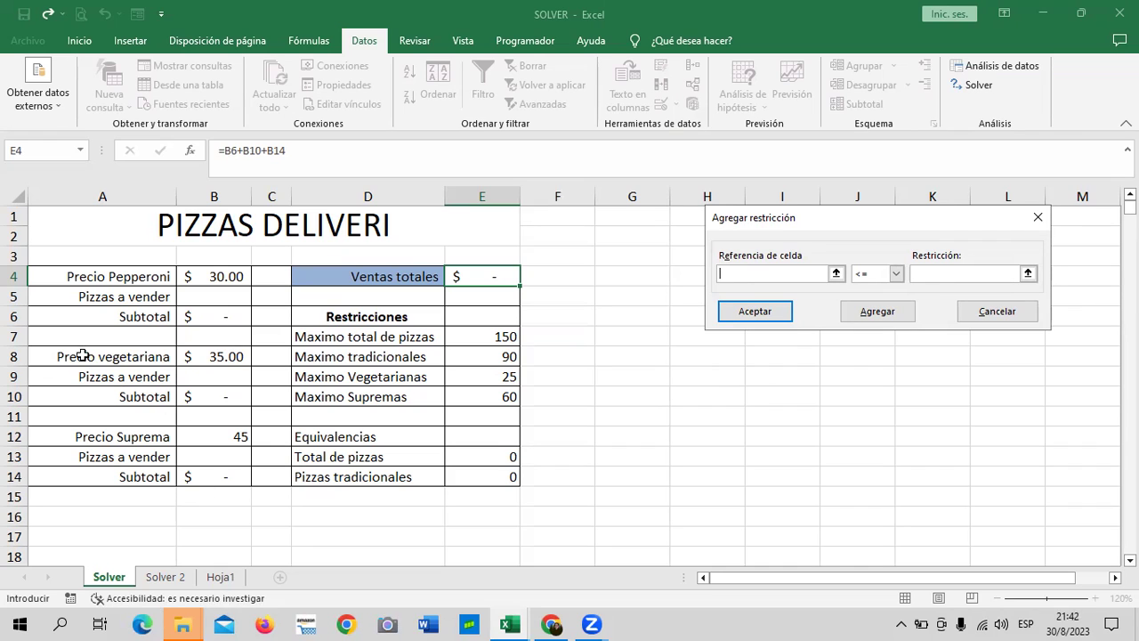
Step: Add the constraint $B$9 <= $E$9 capping vegetarian pizzas at 25
click(201, 376)
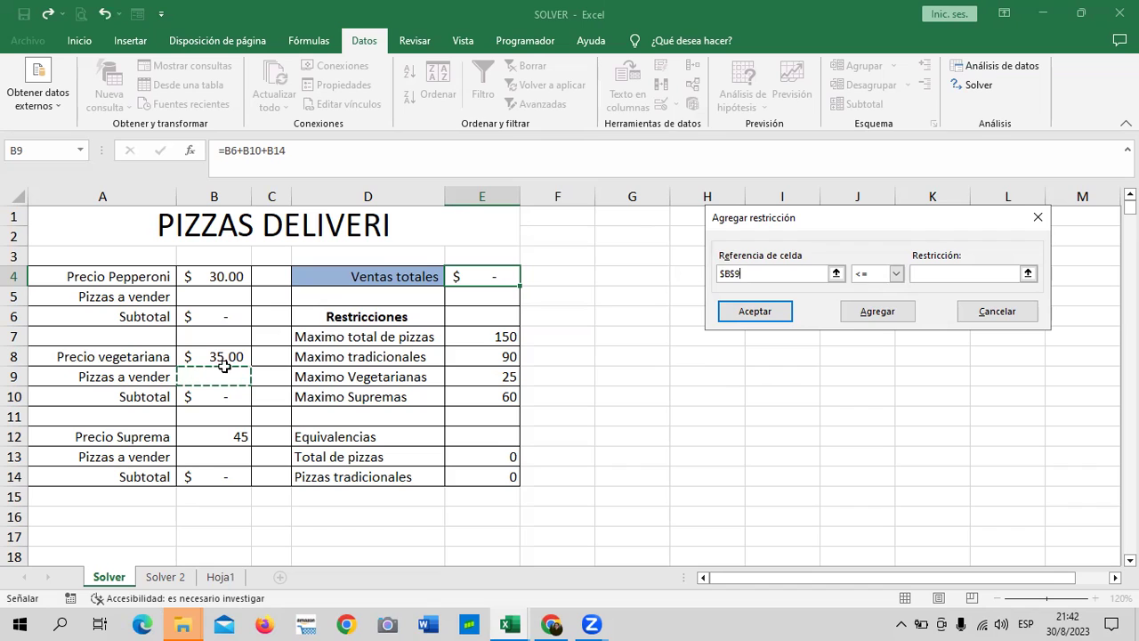
click(897, 274)
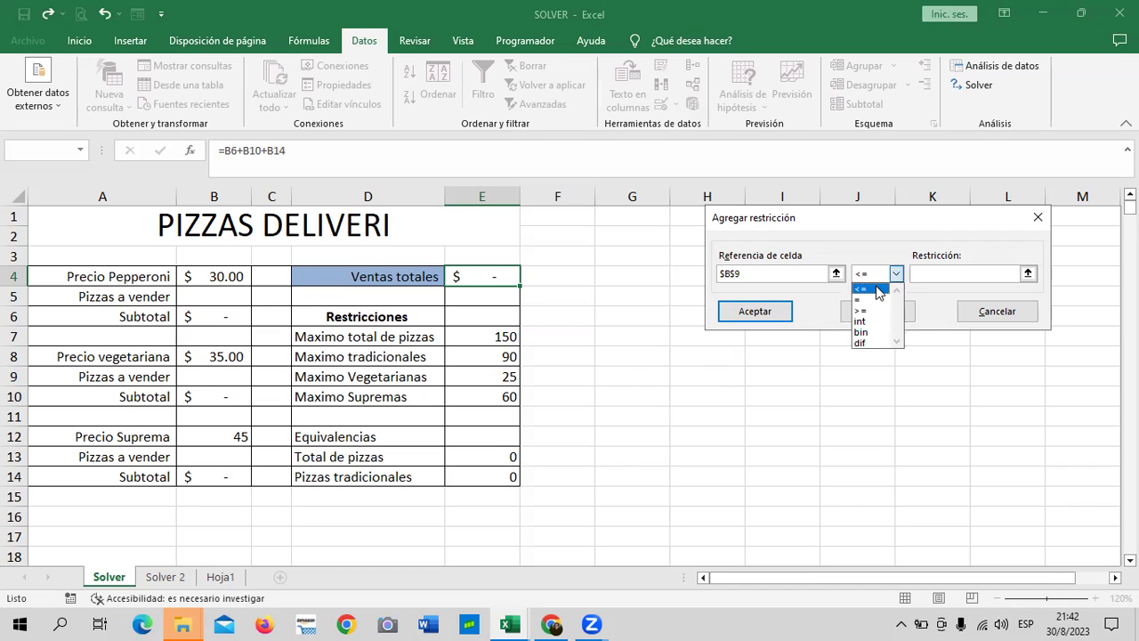
click(876, 289)
click(943, 272)
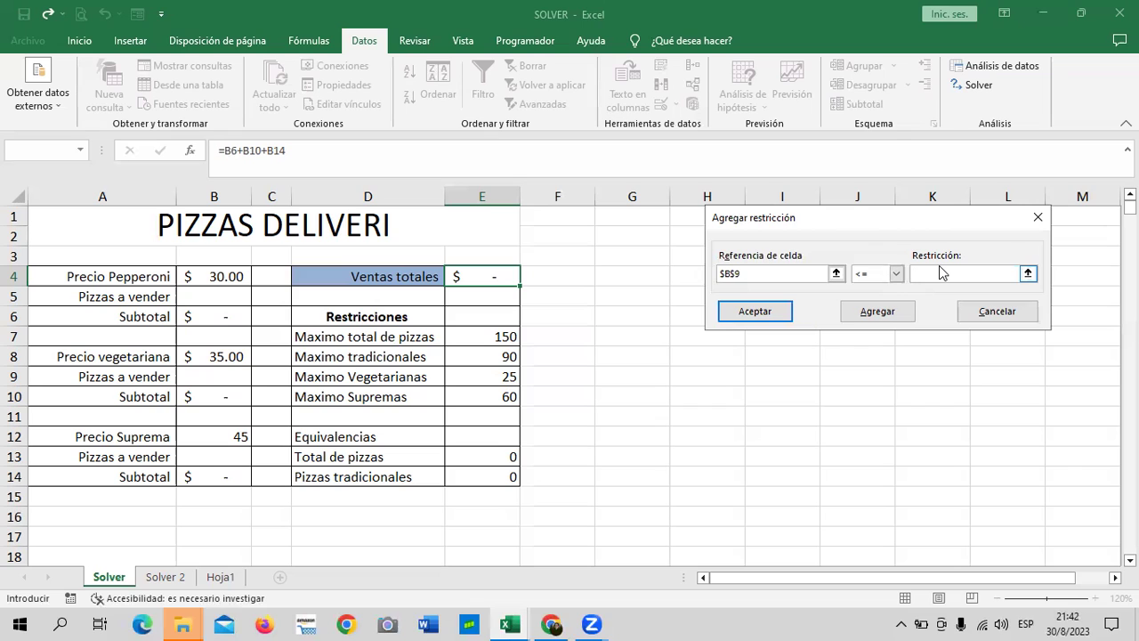
click(484, 375)
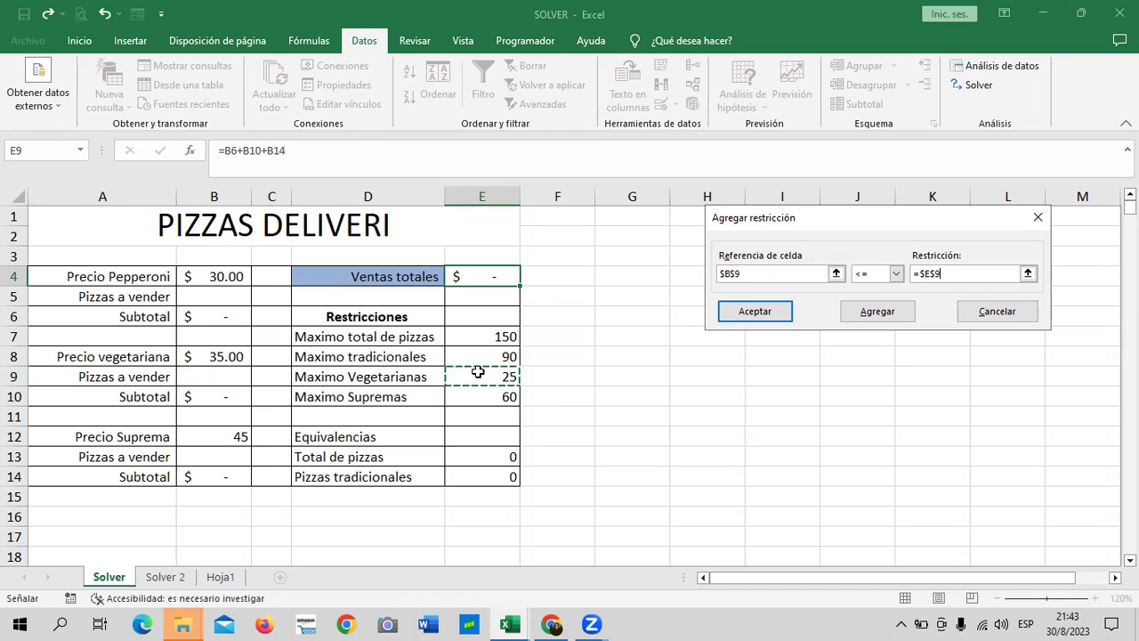
click(864, 311)
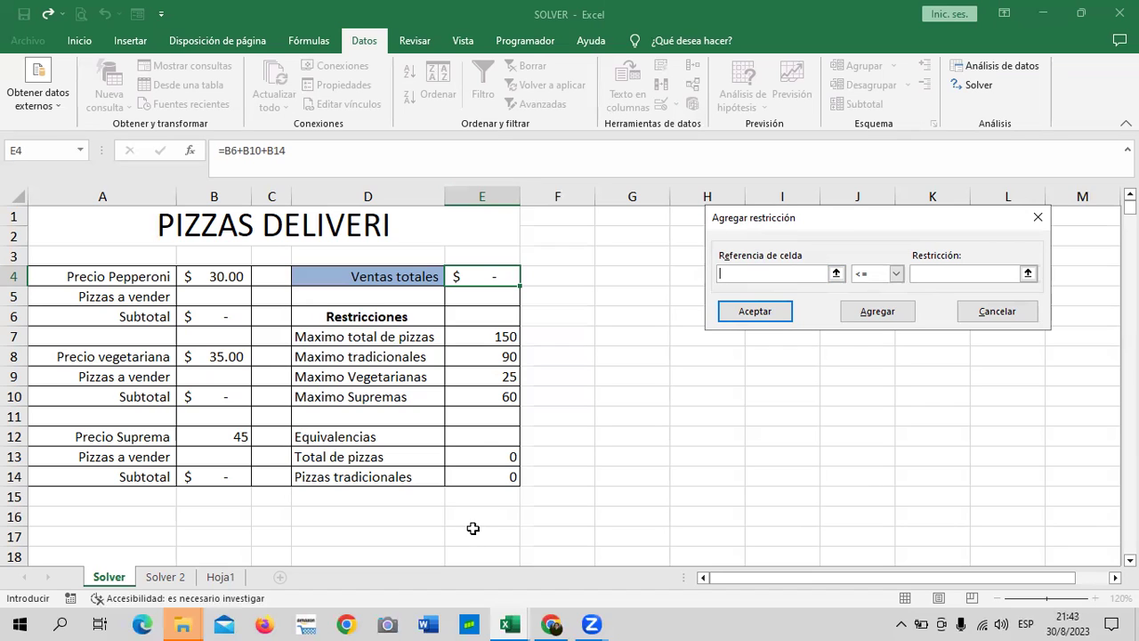
Step: Add the constraint $E$13 <= $E$7, limiting total pizzas to 150
click(488, 457)
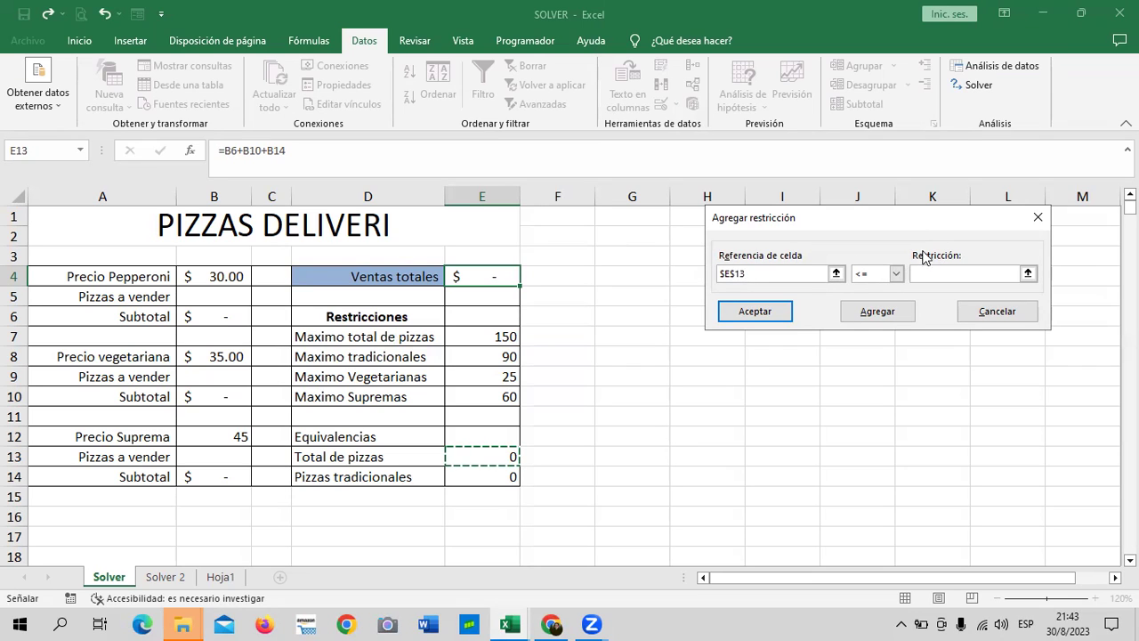
click(896, 273)
click(888, 289)
click(934, 272)
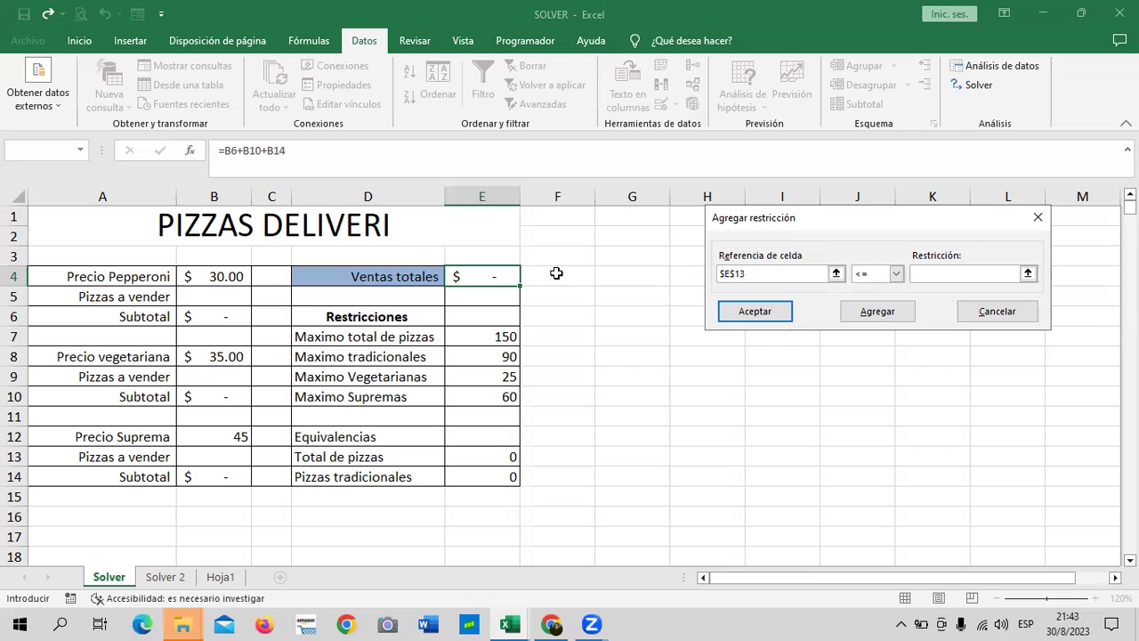
click(494, 336)
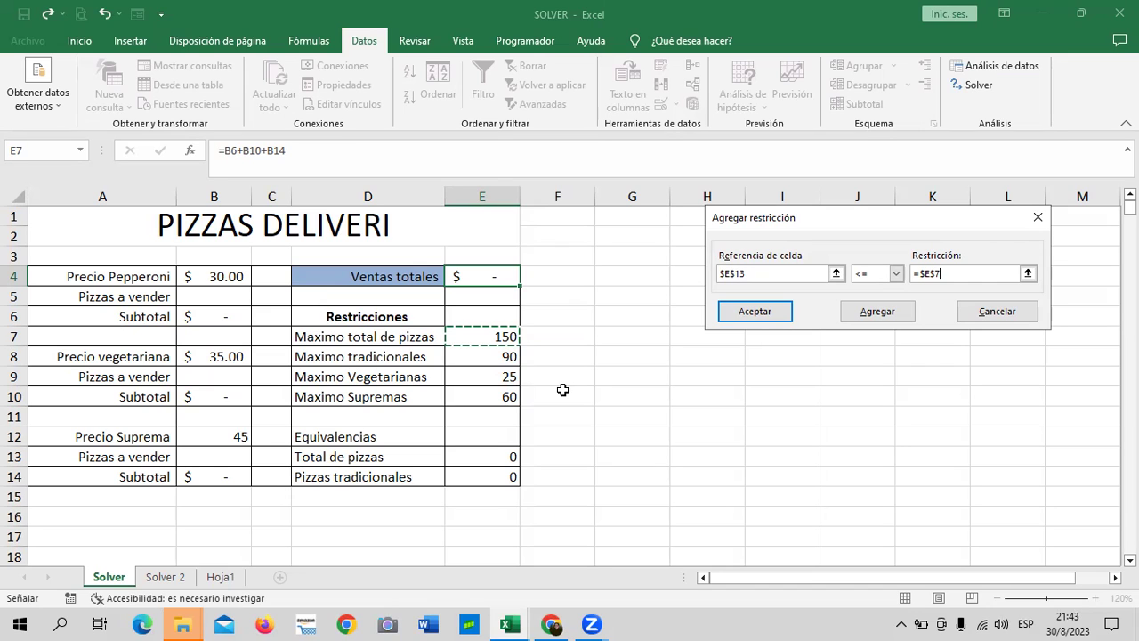
click(872, 316)
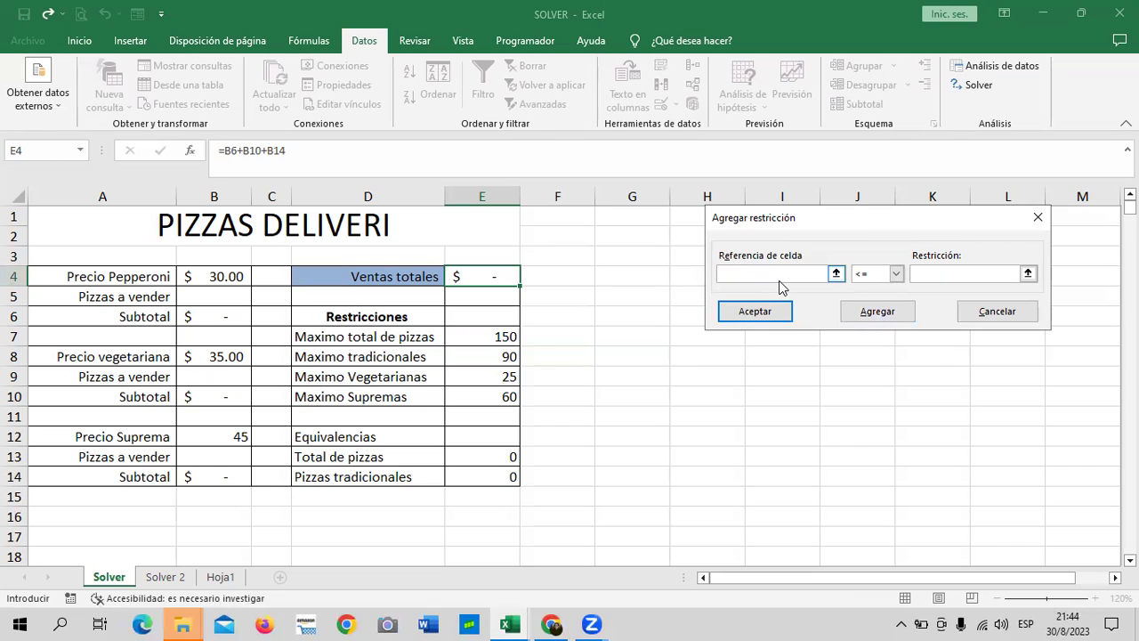
Step: Add the constraint $E$14 <= $E$8, limiting traditional pizzas to 90, and confirm it
click(488, 476)
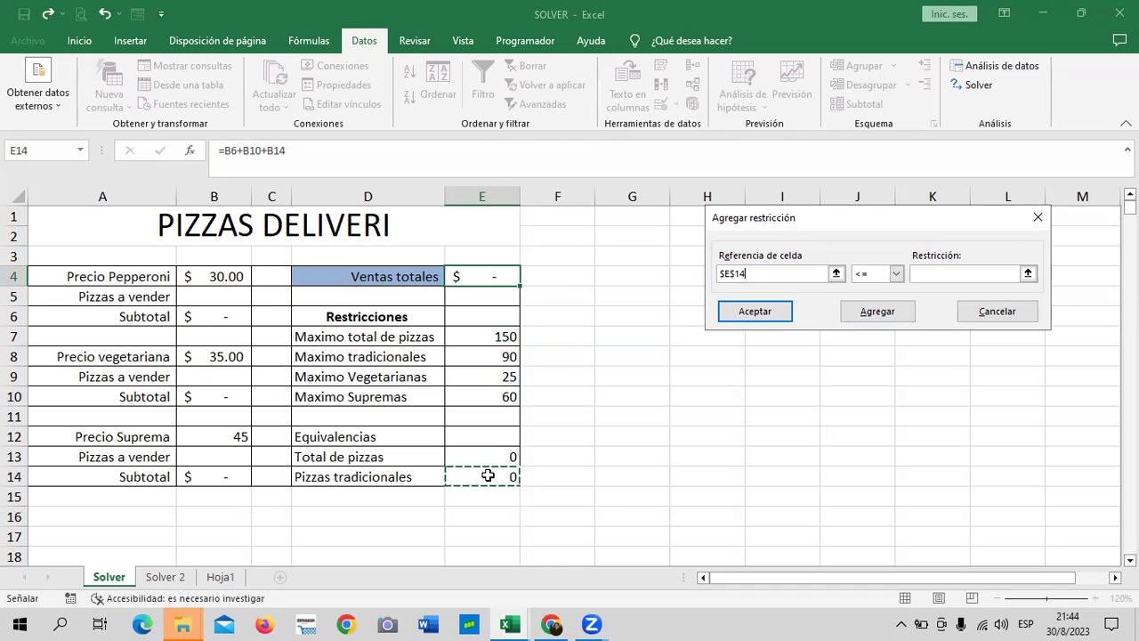
click(895, 274)
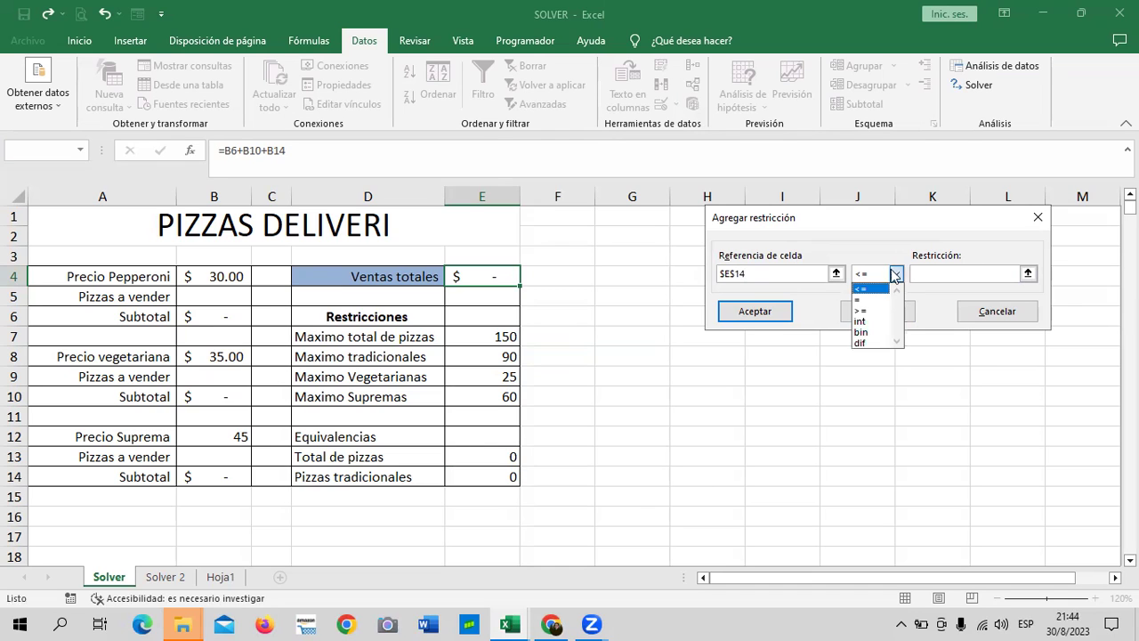
click(946, 273)
click(945, 273)
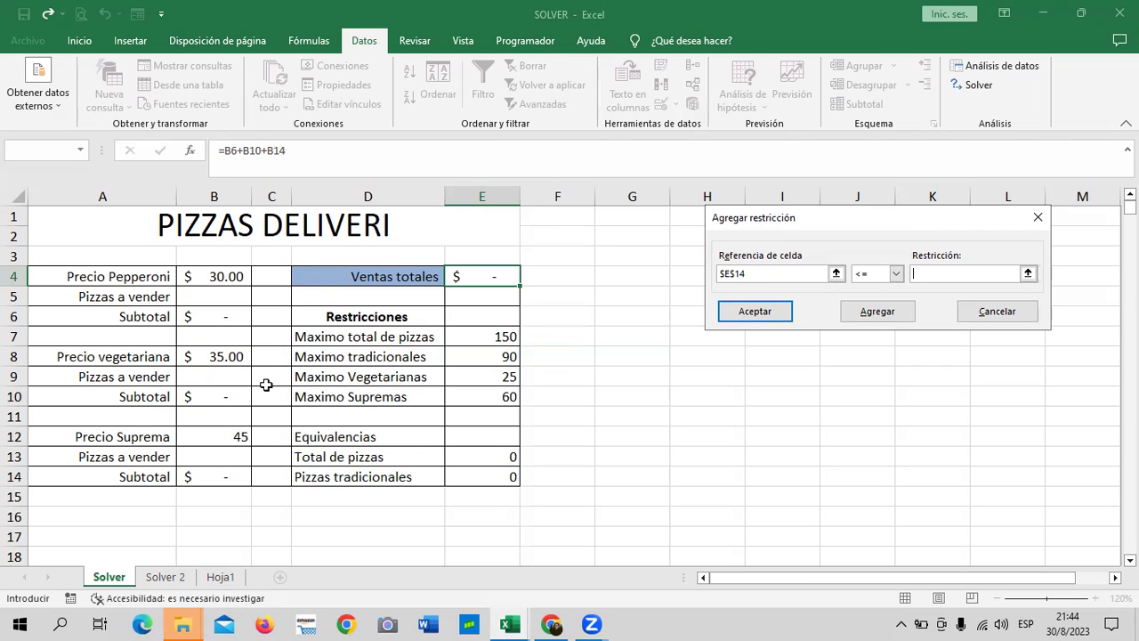
click(490, 357)
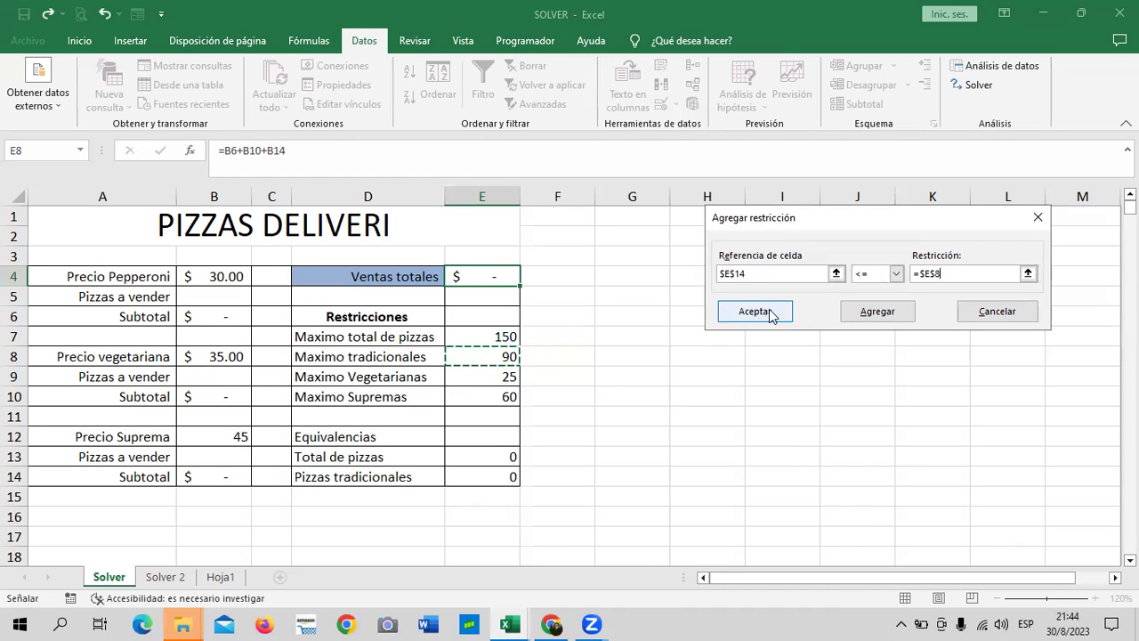
click(771, 311)
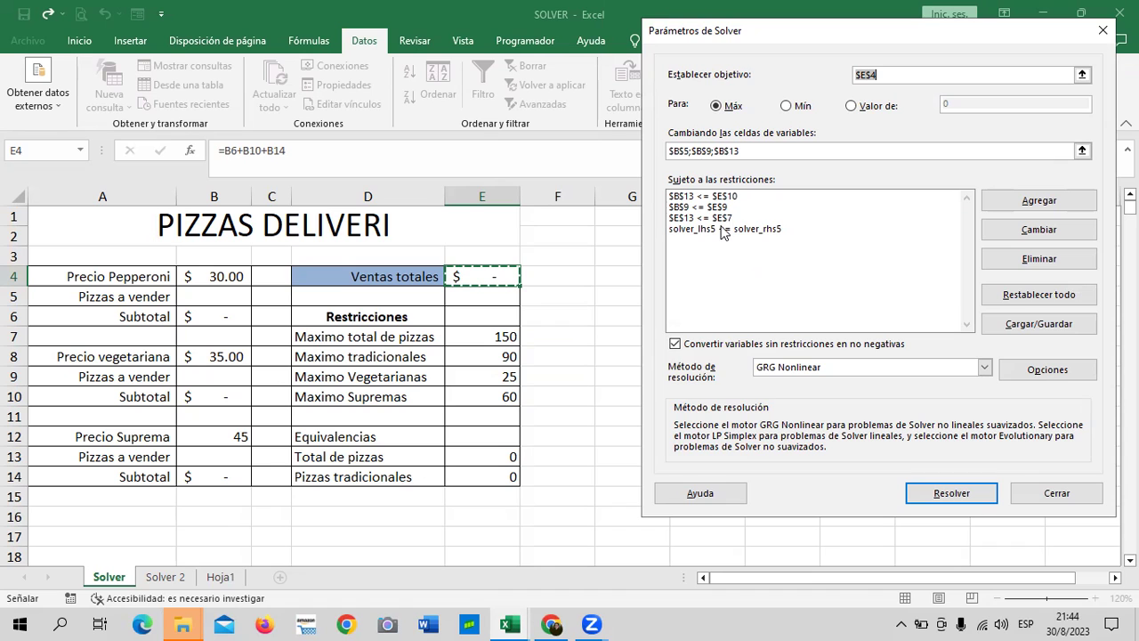
click(724, 231)
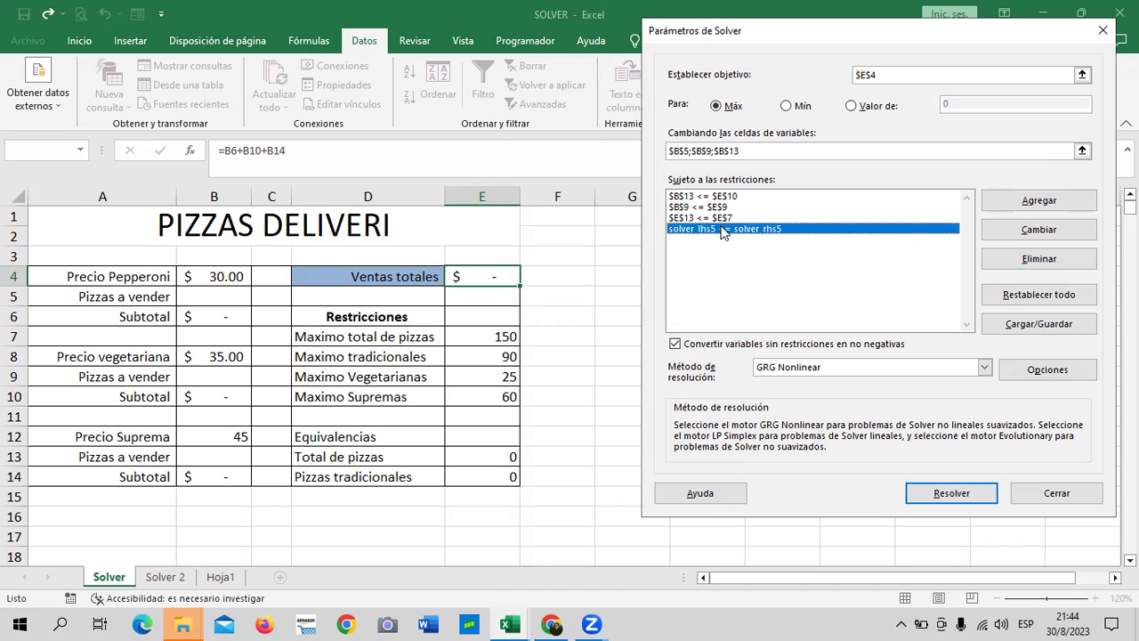
click(1039, 258)
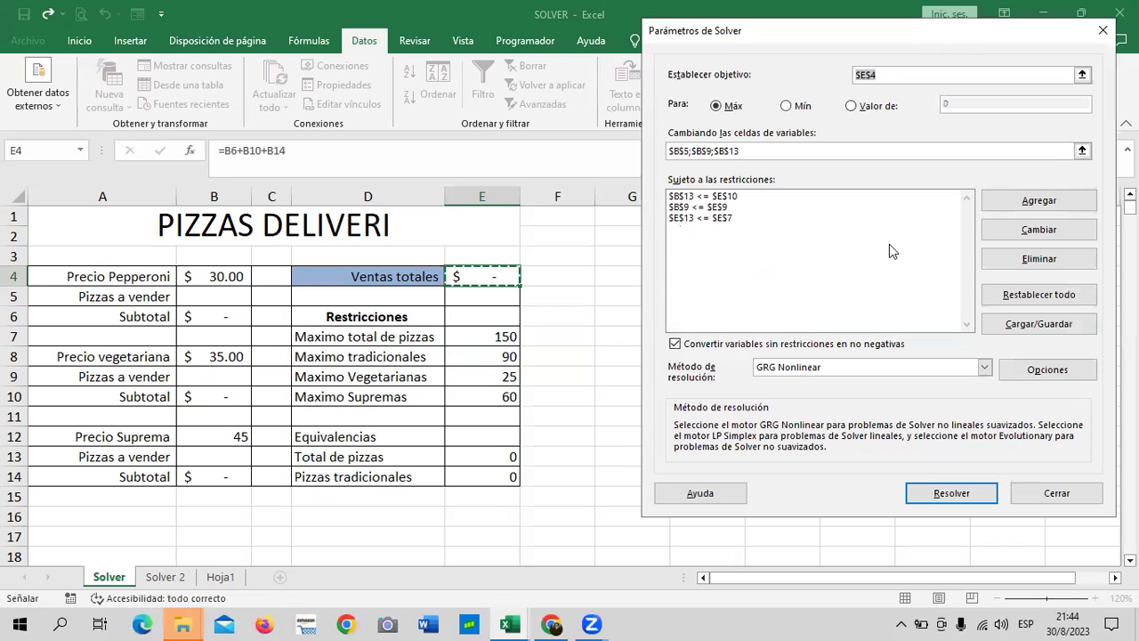
drag(952, 39, 928, 88)
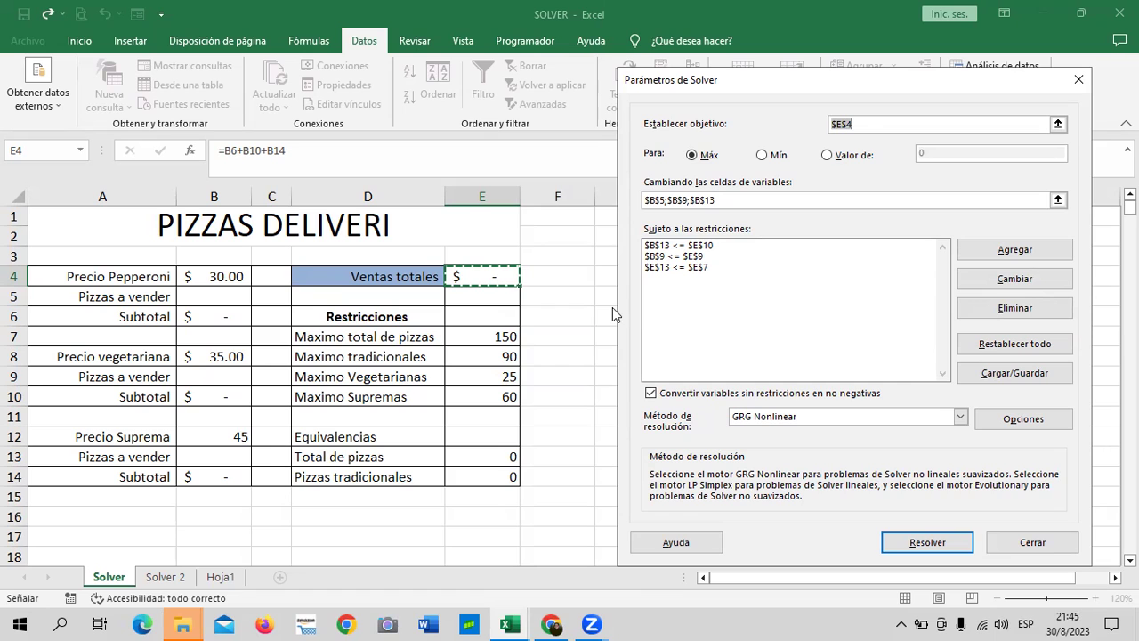
click(1038, 252)
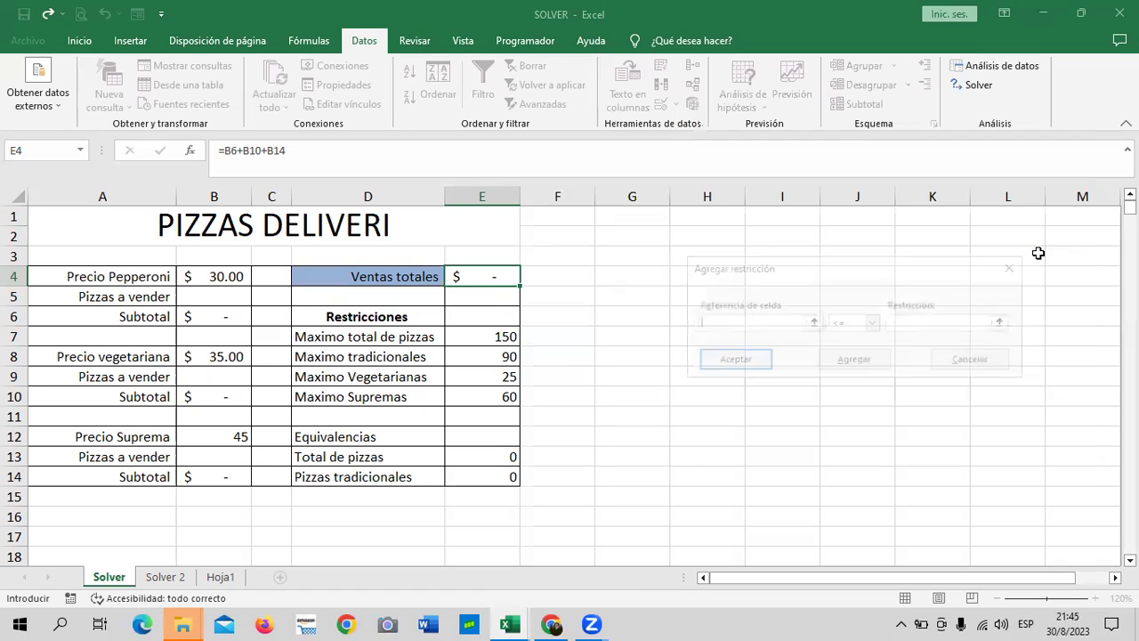
click(499, 478)
click(928, 324)
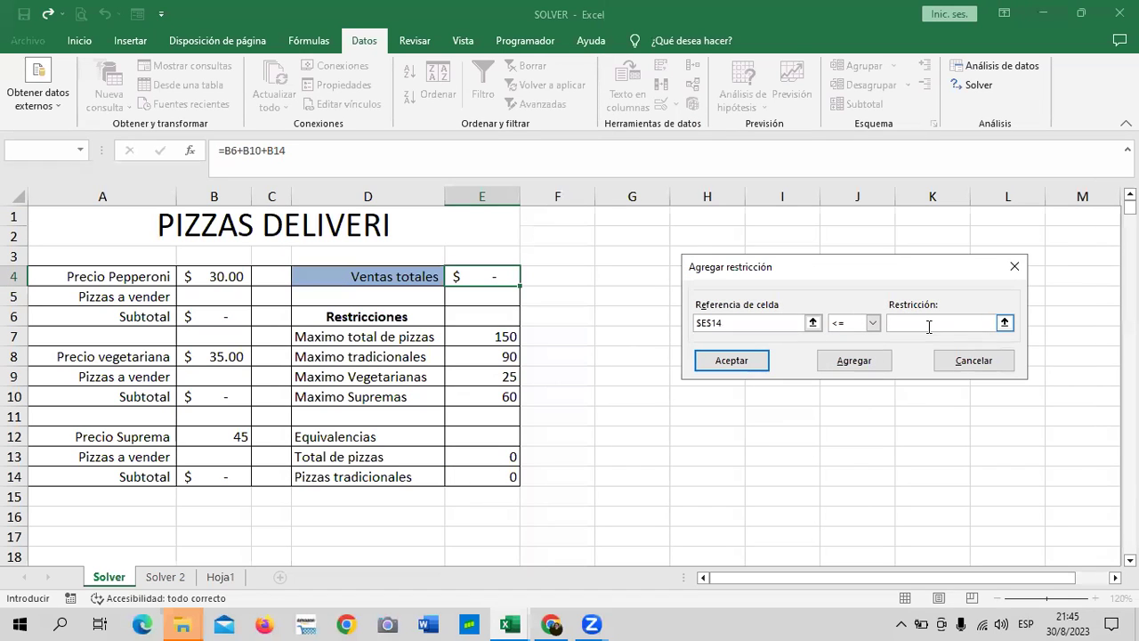
click(467, 358)
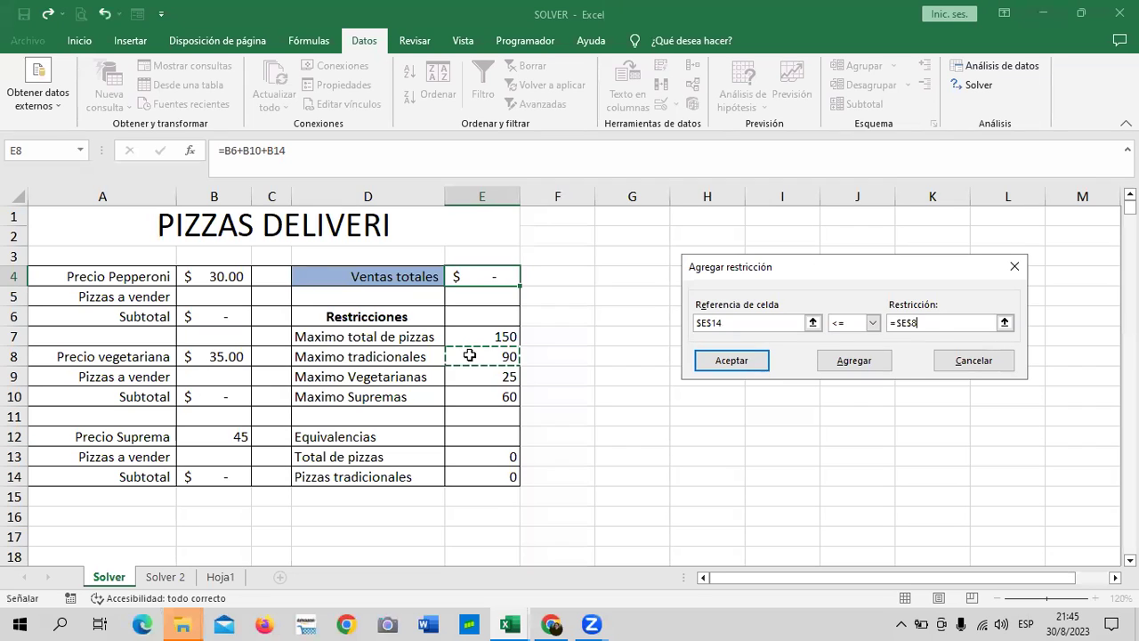
click(751, 367)
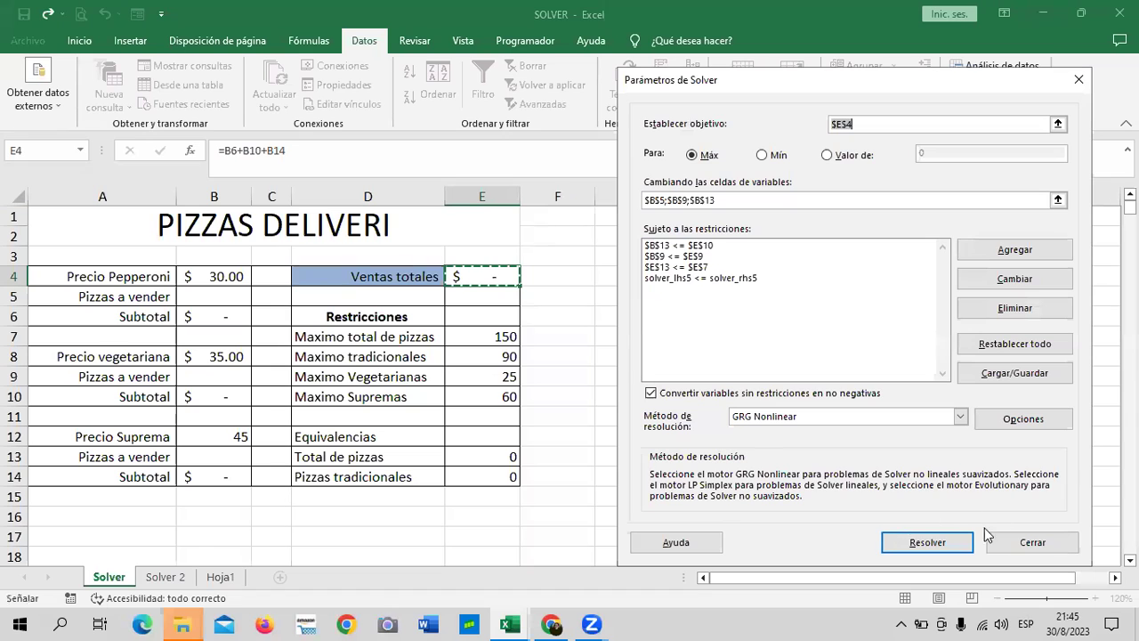
Step: Solve the model, keep the 65/25/60 pizza solution and generate an answer report
click(944, 544)
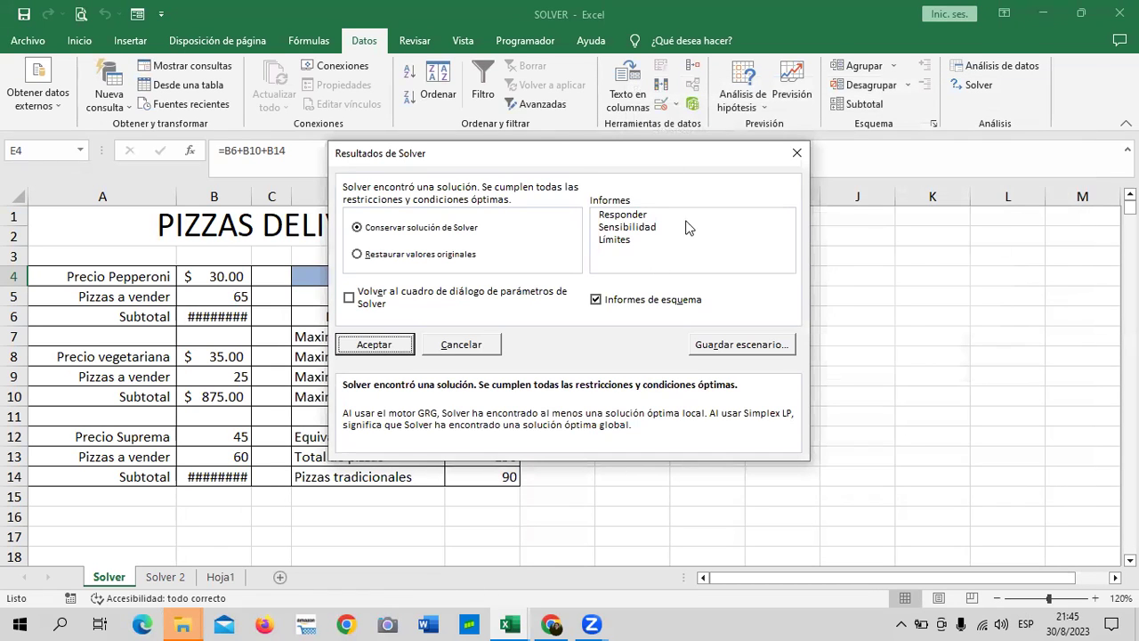
drag(577, 150, 813, 132)
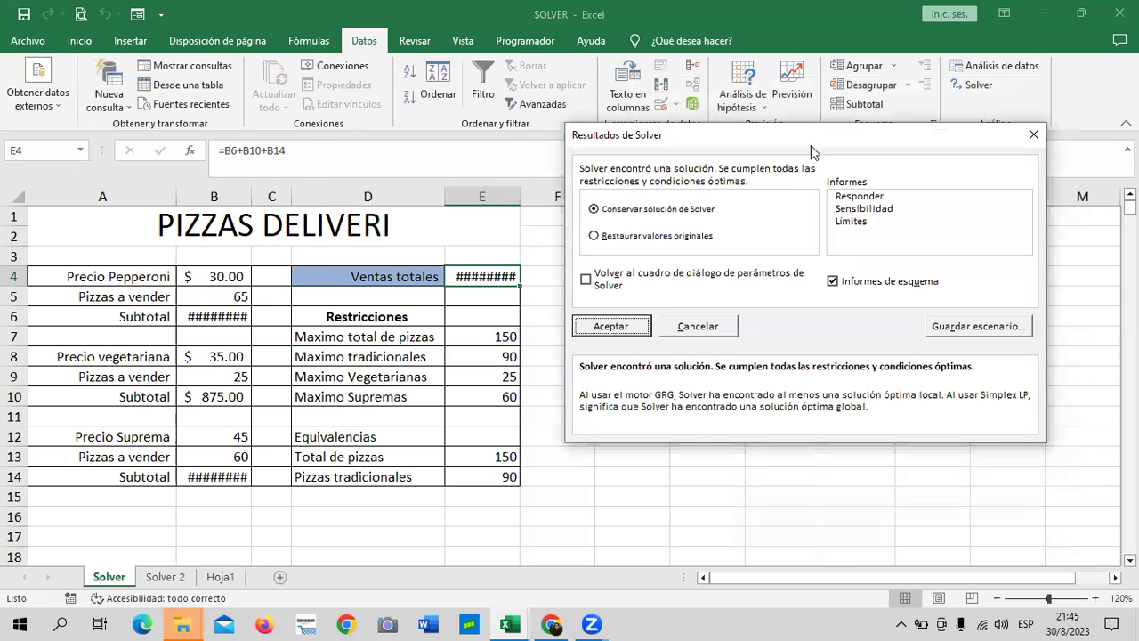
click(855, 198)
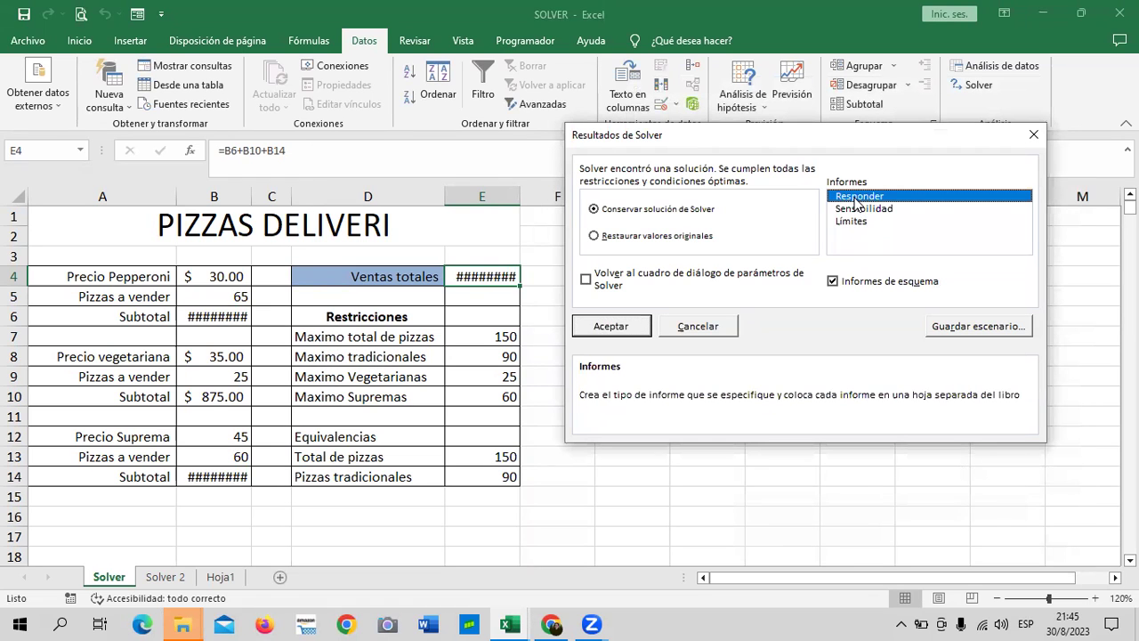
click(834, 284)
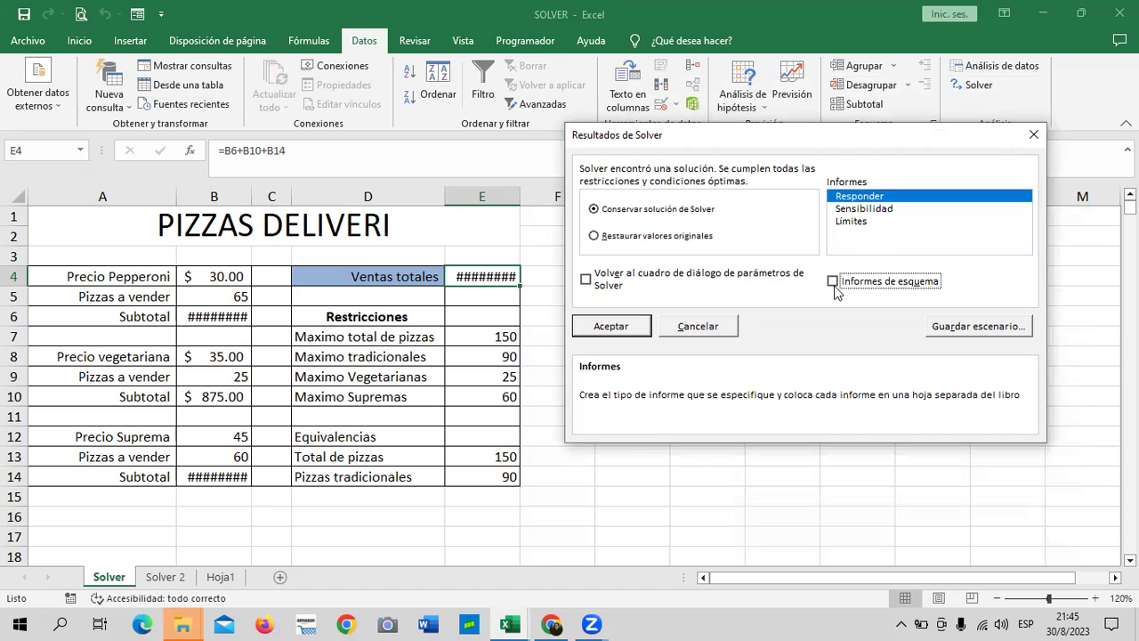
click(834, 283)
click(644, 329)
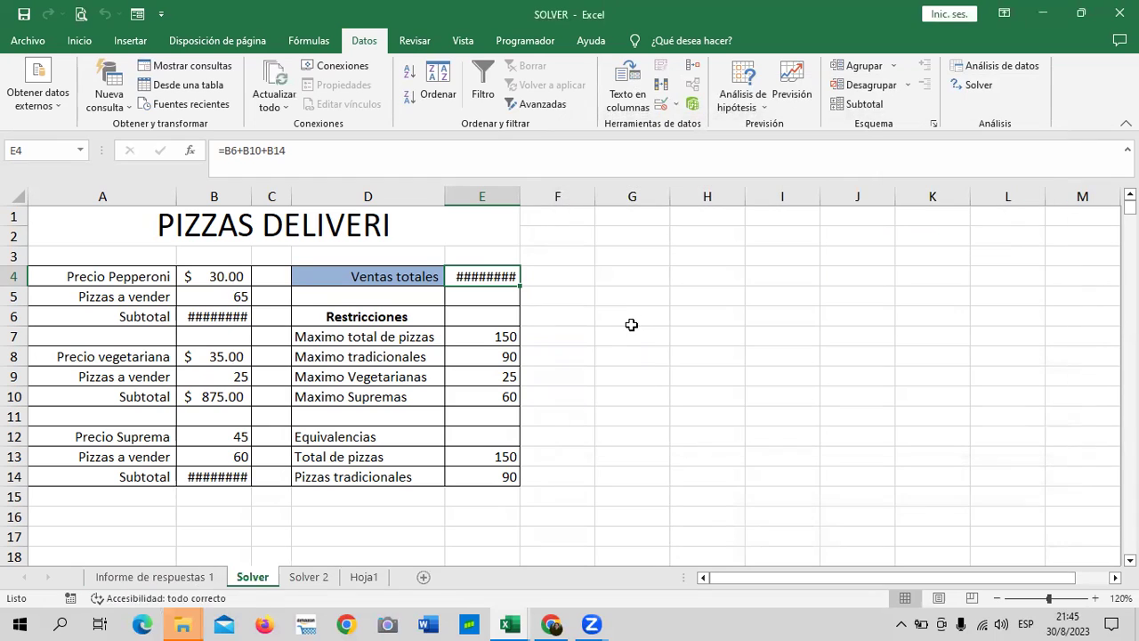
Step: Widen columns E and B, then check quantities B5, B9 and cells E8 and E14
double_click(521, 193)
drag(252, 193, 280, 195)
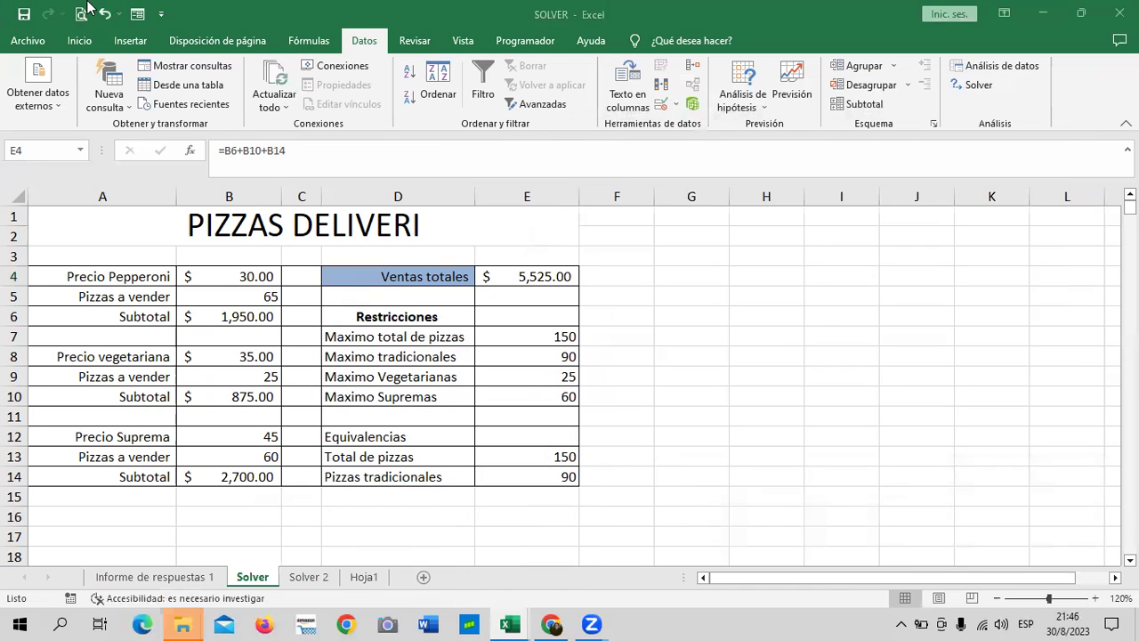
click(214, 293)
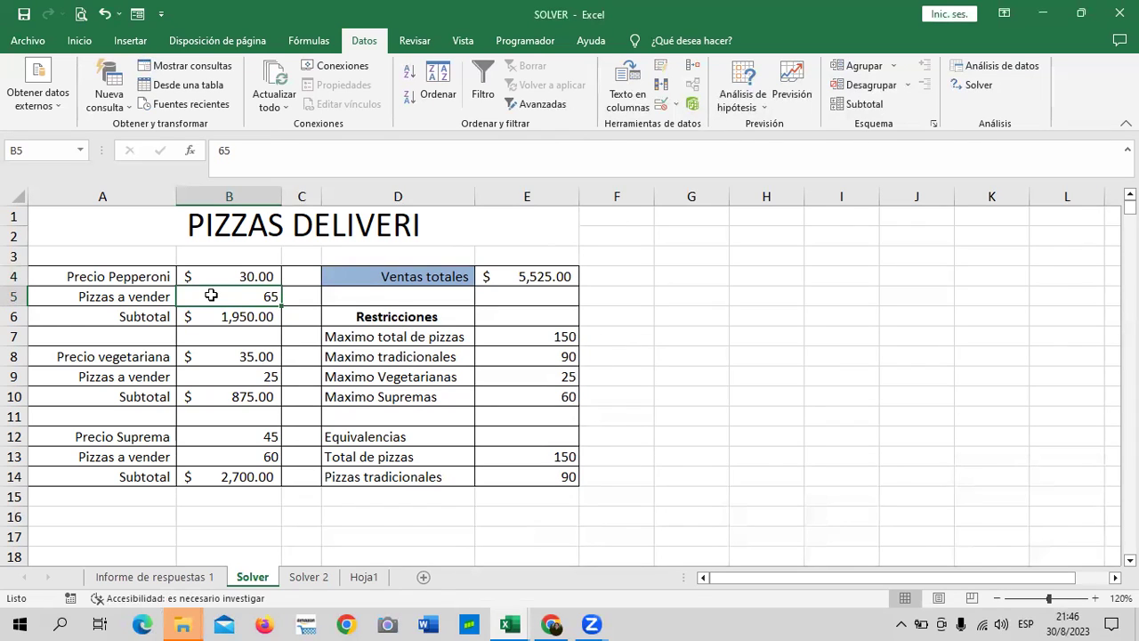
click(214, 376)
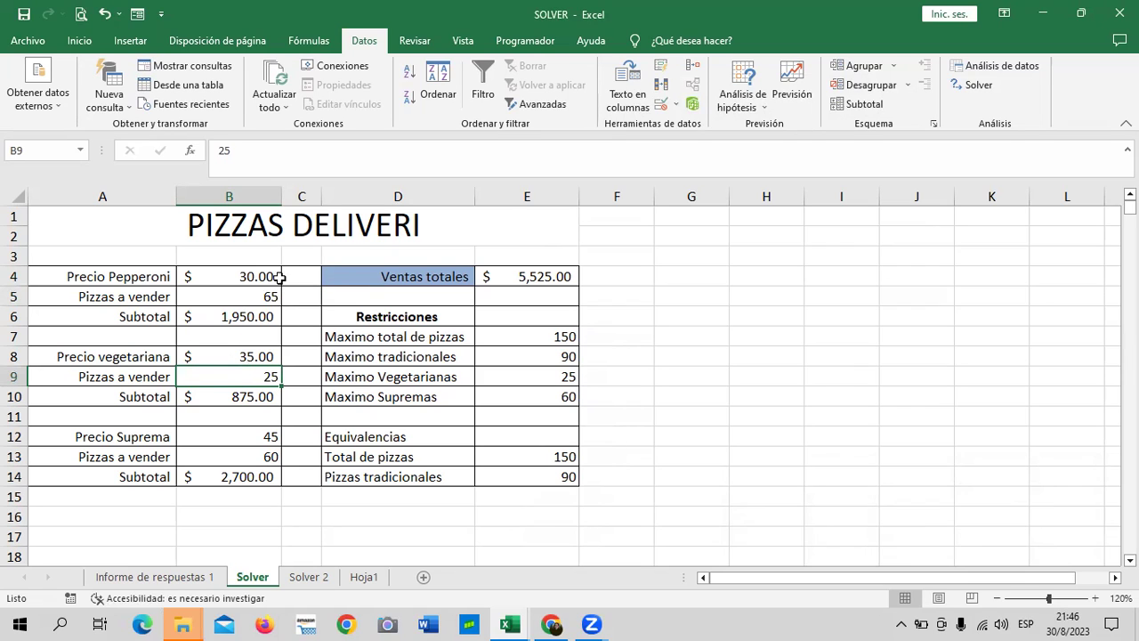
click(526, 353)
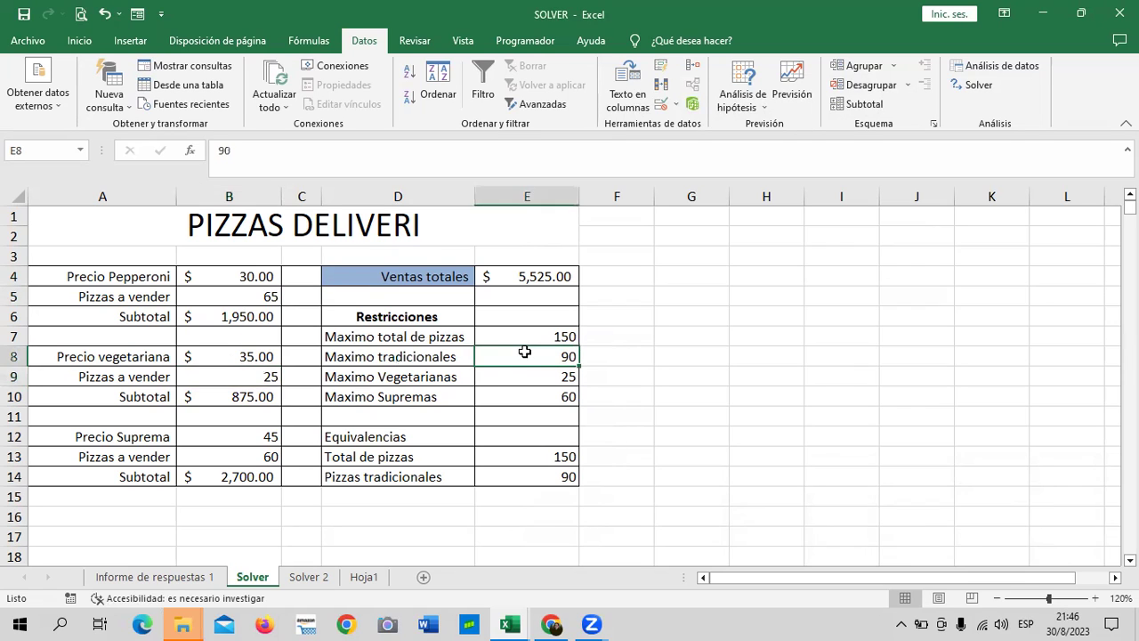
click(528, 476)
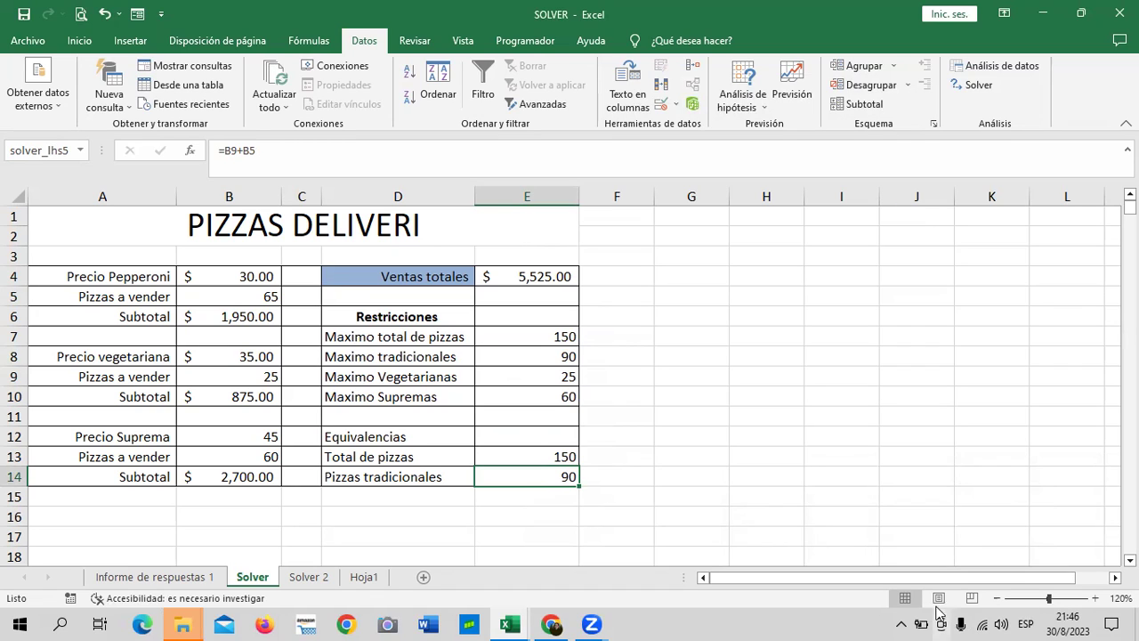
Step: Recheck B5, B9, E8 and E14, then review B13, the E10 limit and E4's total sales formula
mouse_move(924, 620)
click(224, 296)
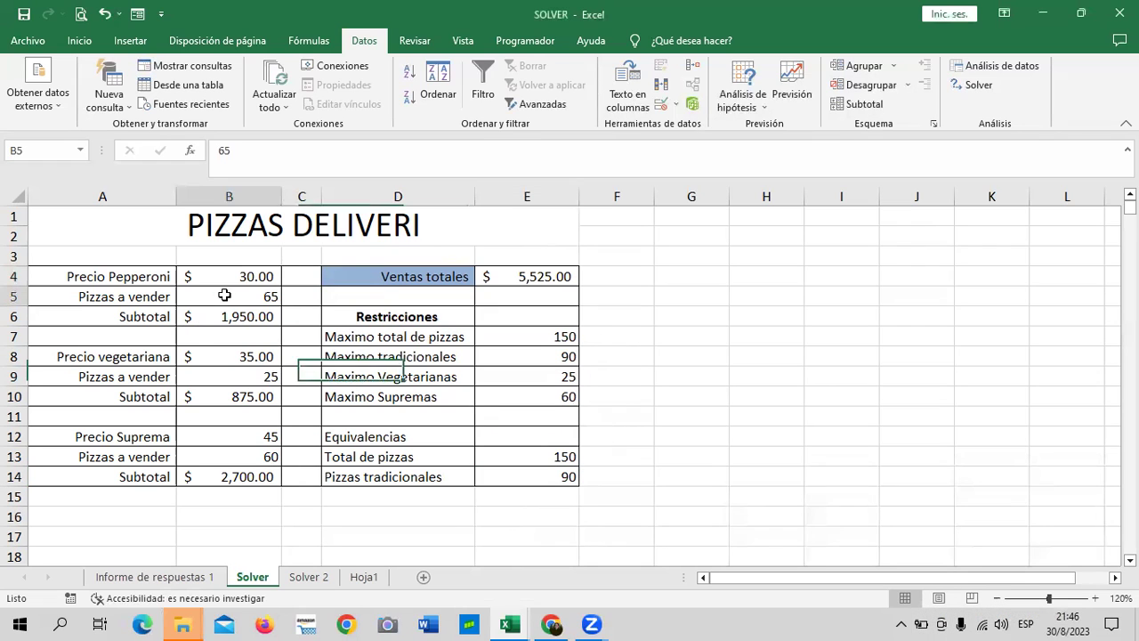
click(229, 376)
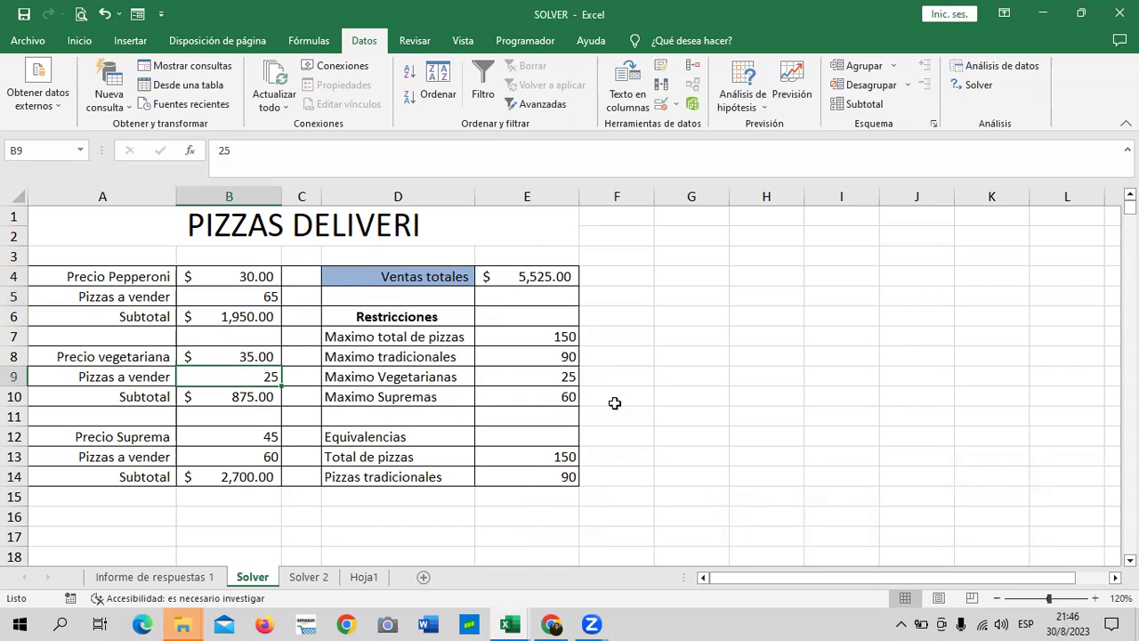
click(539, 357)
click(538, 477)
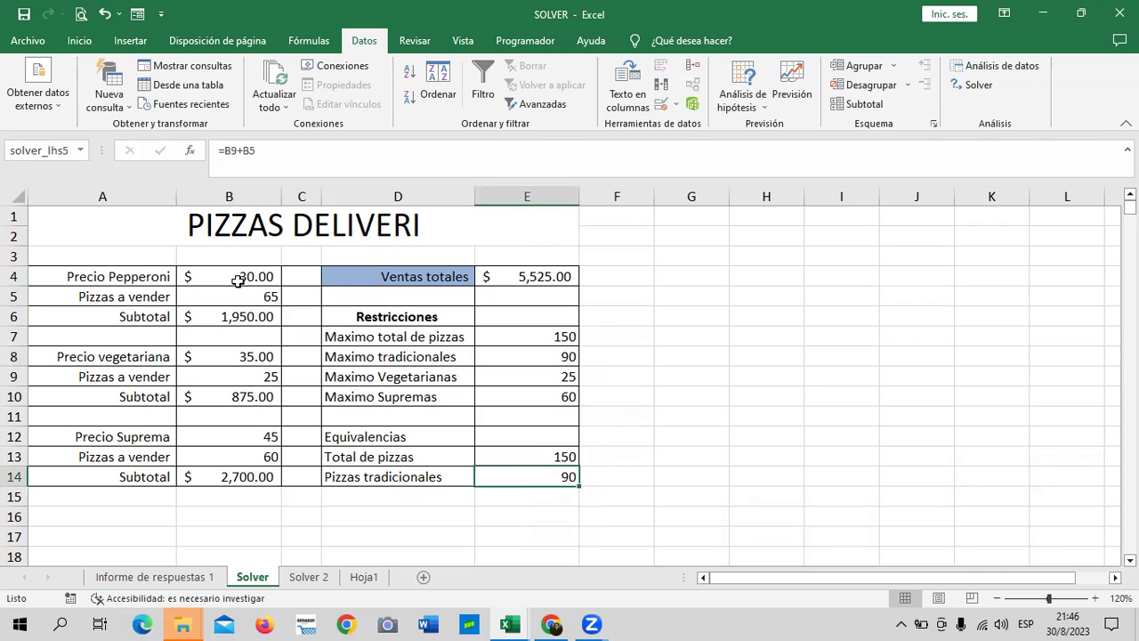
click(228, 455)
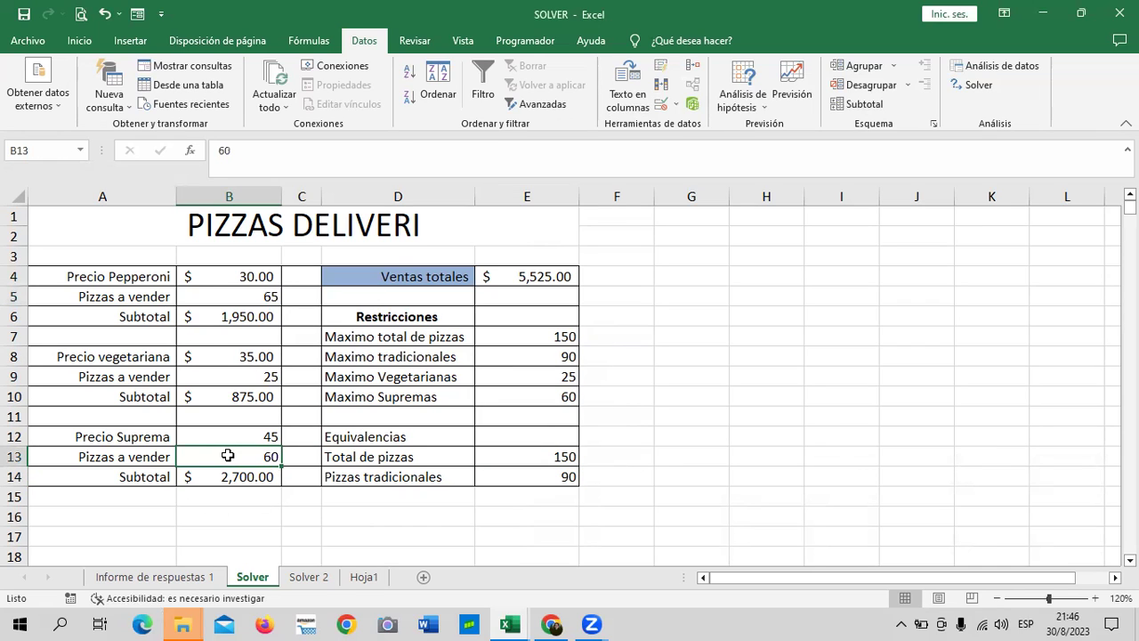
click(525, 402)
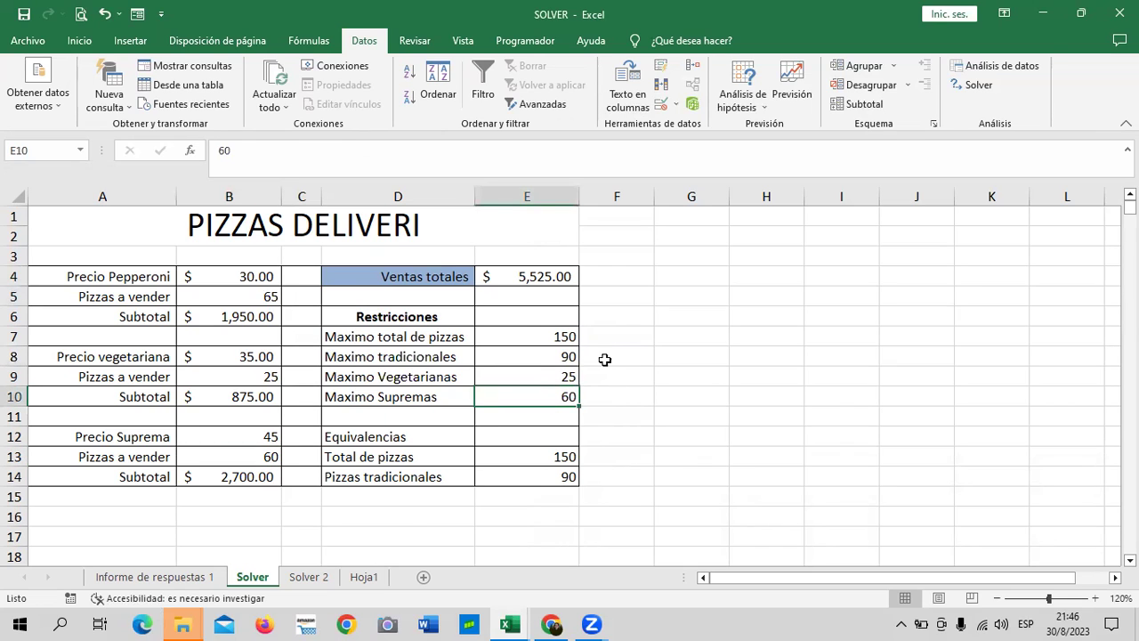
click(530, 276)
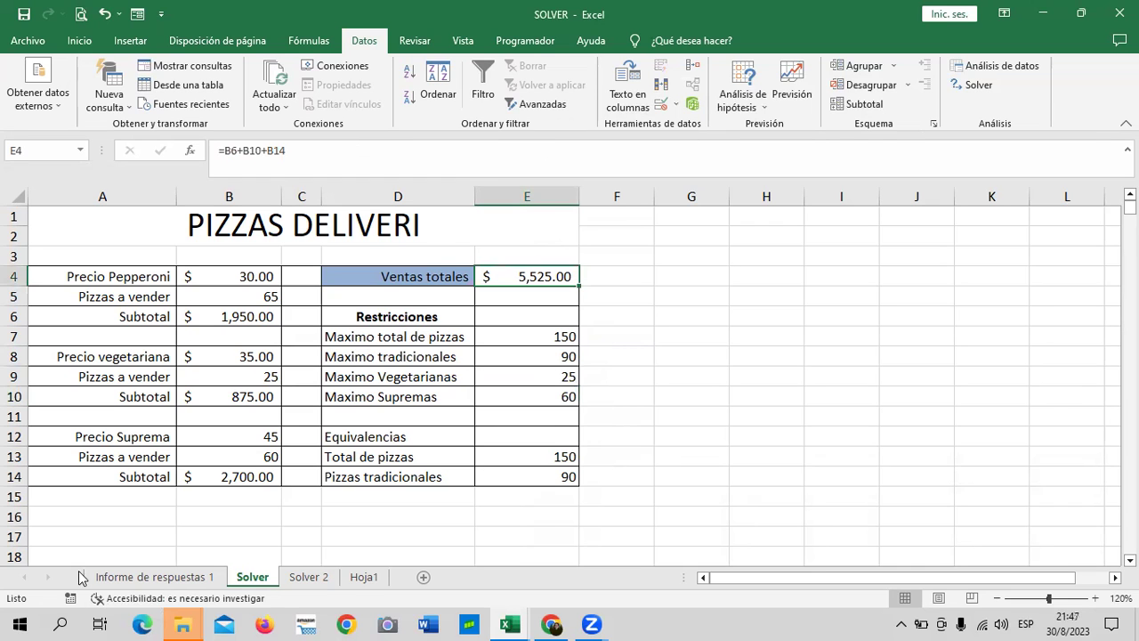
Step: Open the Informe de respuestas 1 report and scroll down to its constraints section
click(172, 578)
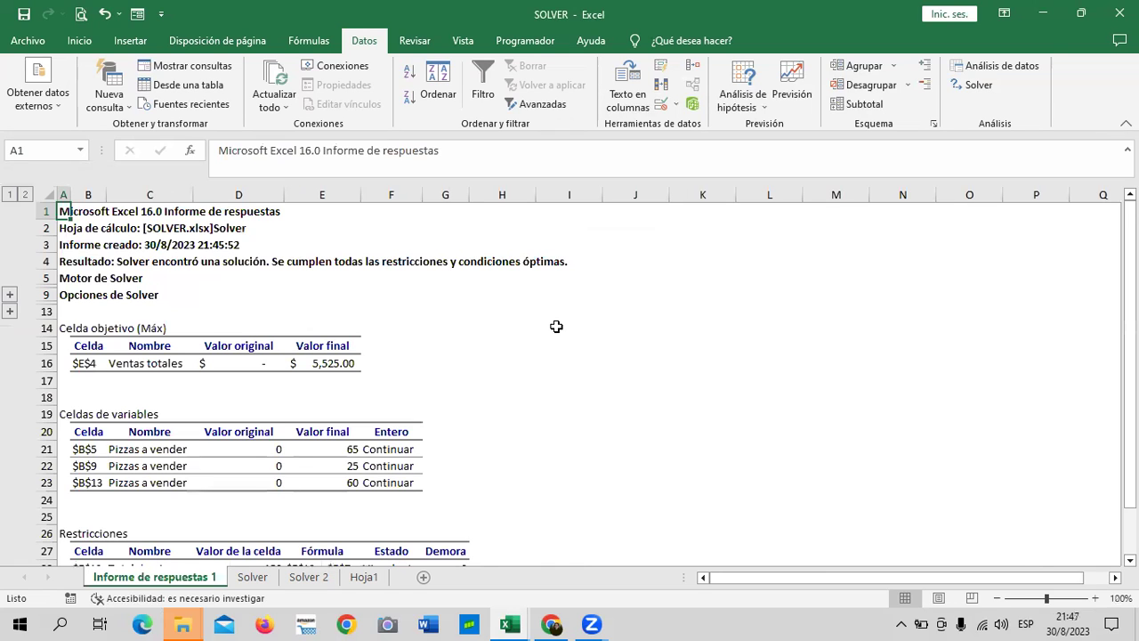
click(25, 194)
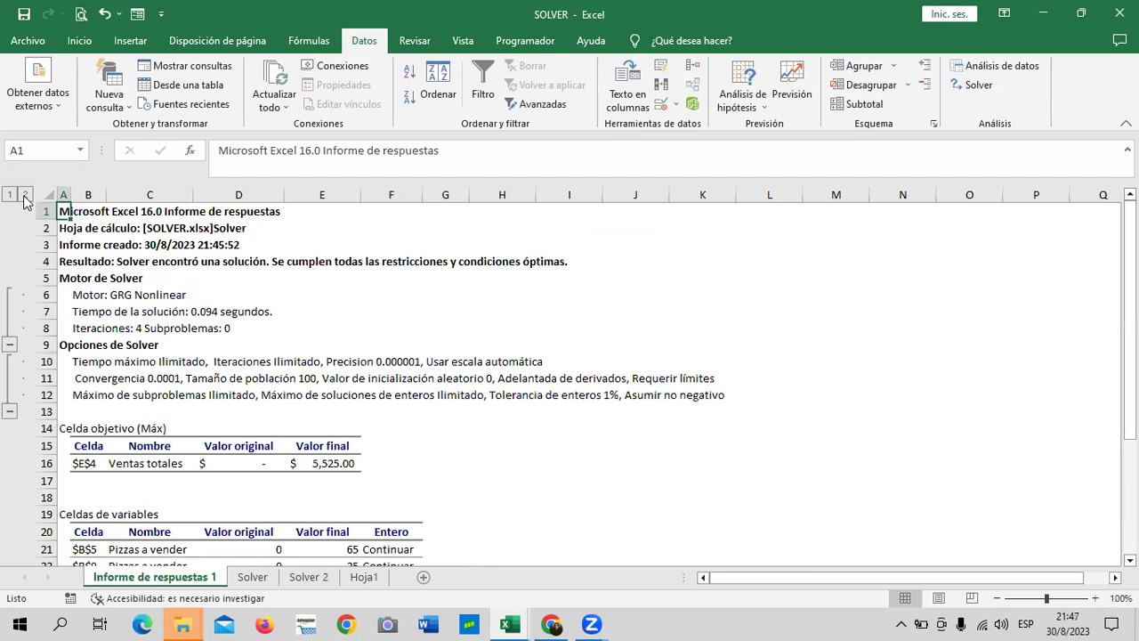
click(8, 194)
scroll(483, 386, down, 1)
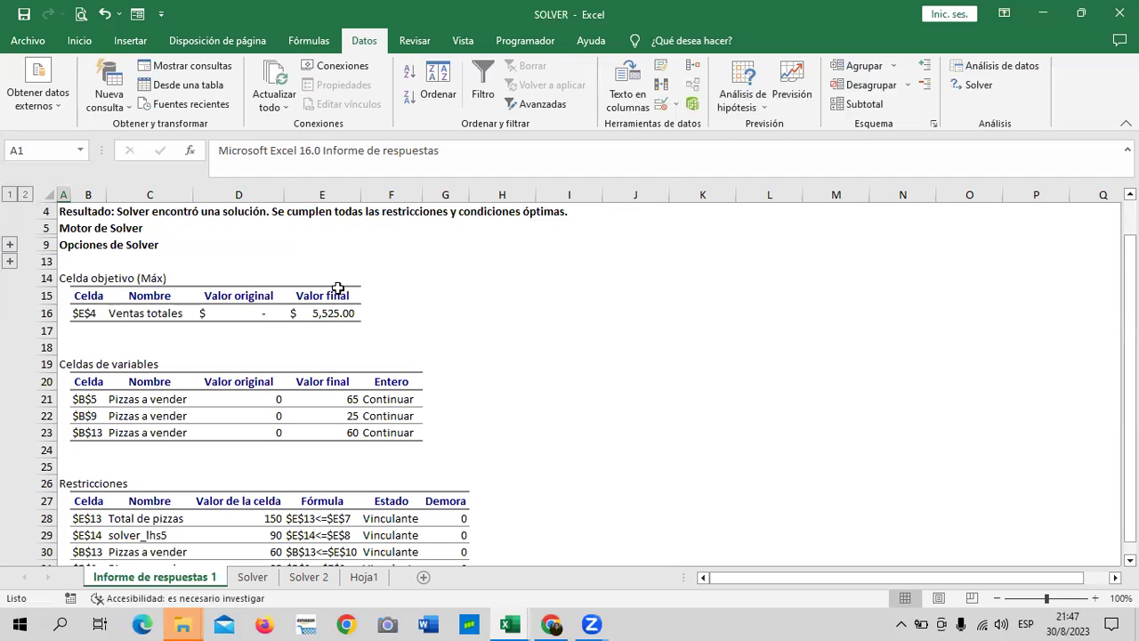
scroll(320, 410, down, 1)
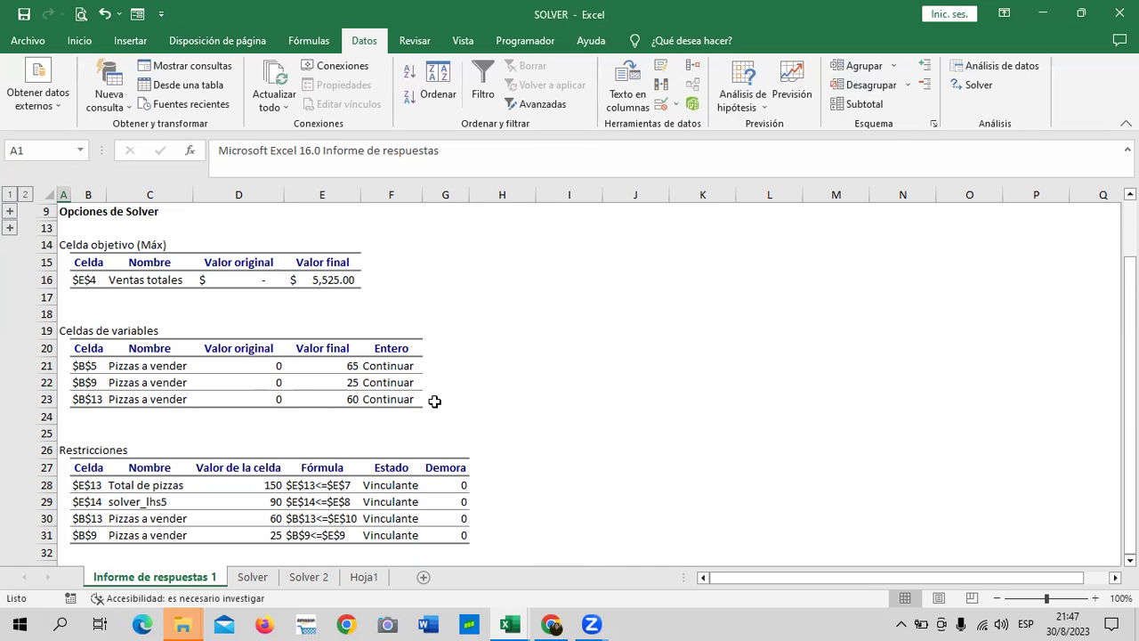
scroll(434, 402, down, 1)
scroll(434, 402, down, 2)
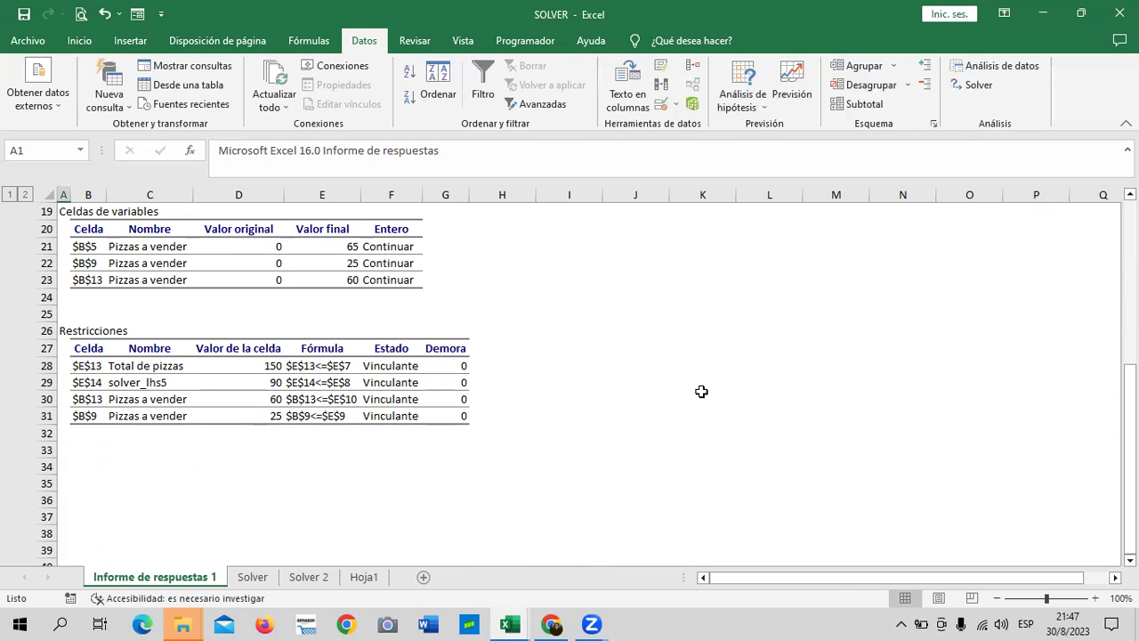
Step: Read the constraint values 150, 90, 60 and 25, then return to the pizza sheet
click(169, 384)
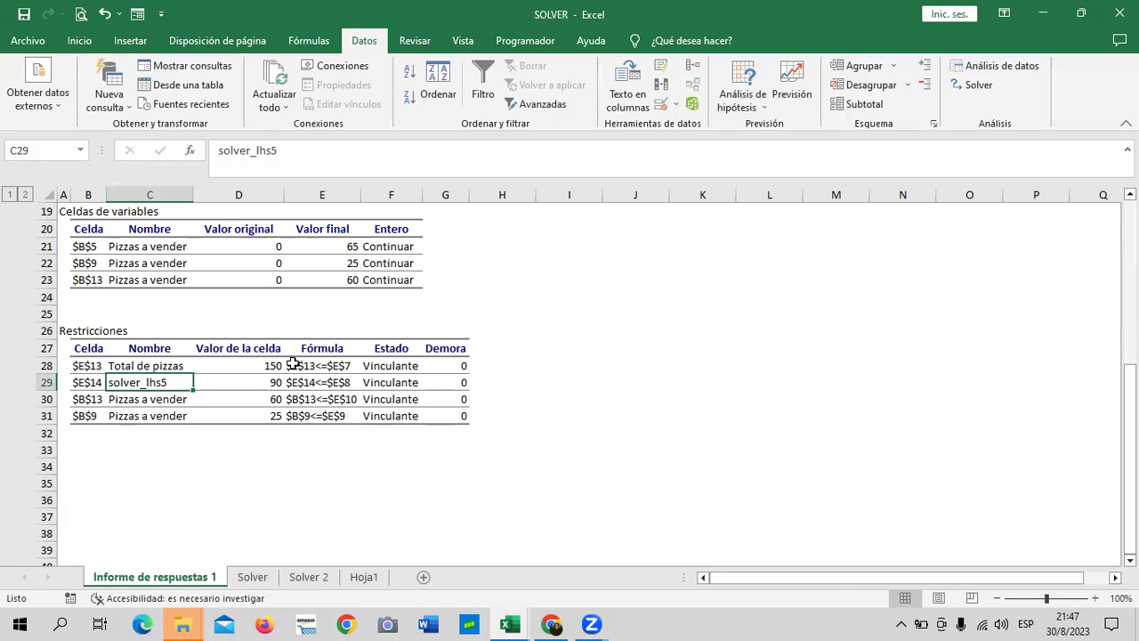
click(227, 364)
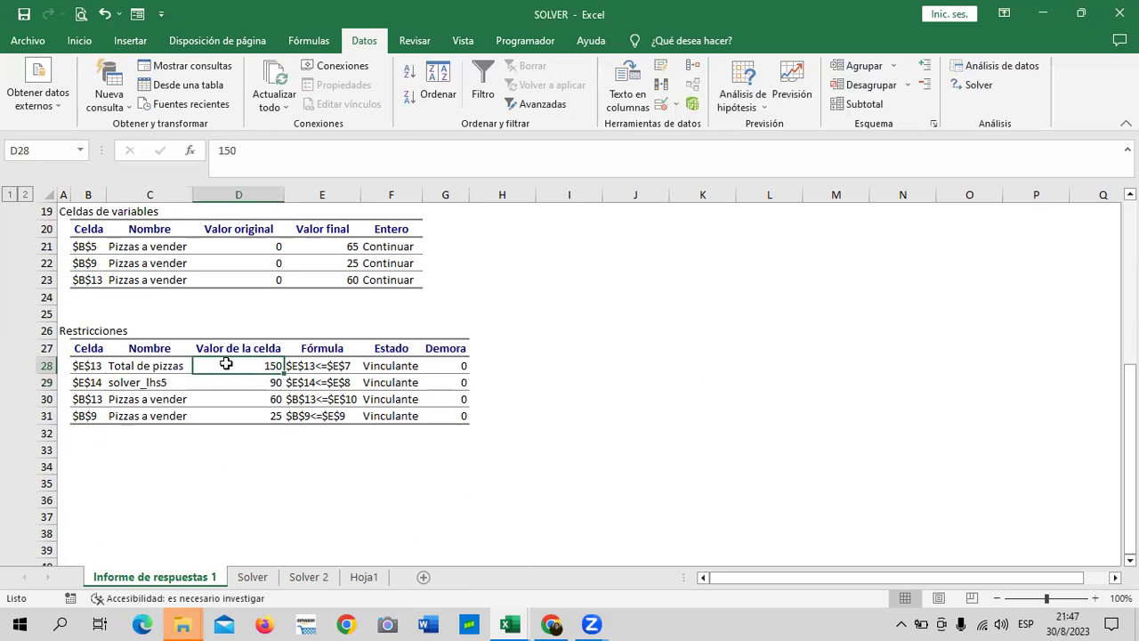
click(236, 384)
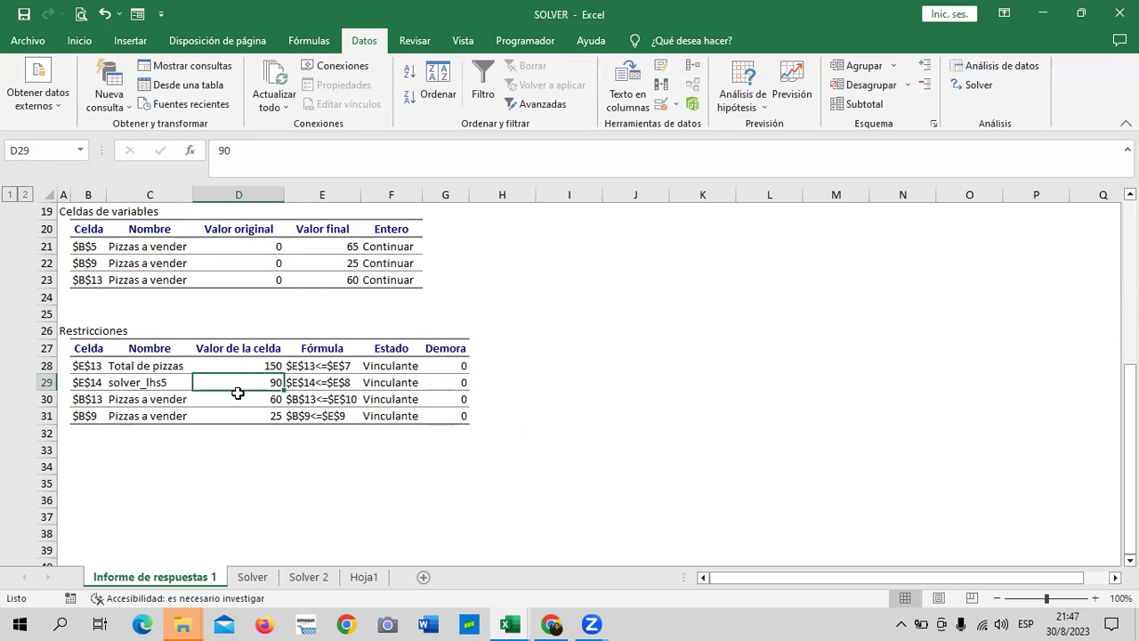
click(247, 399)
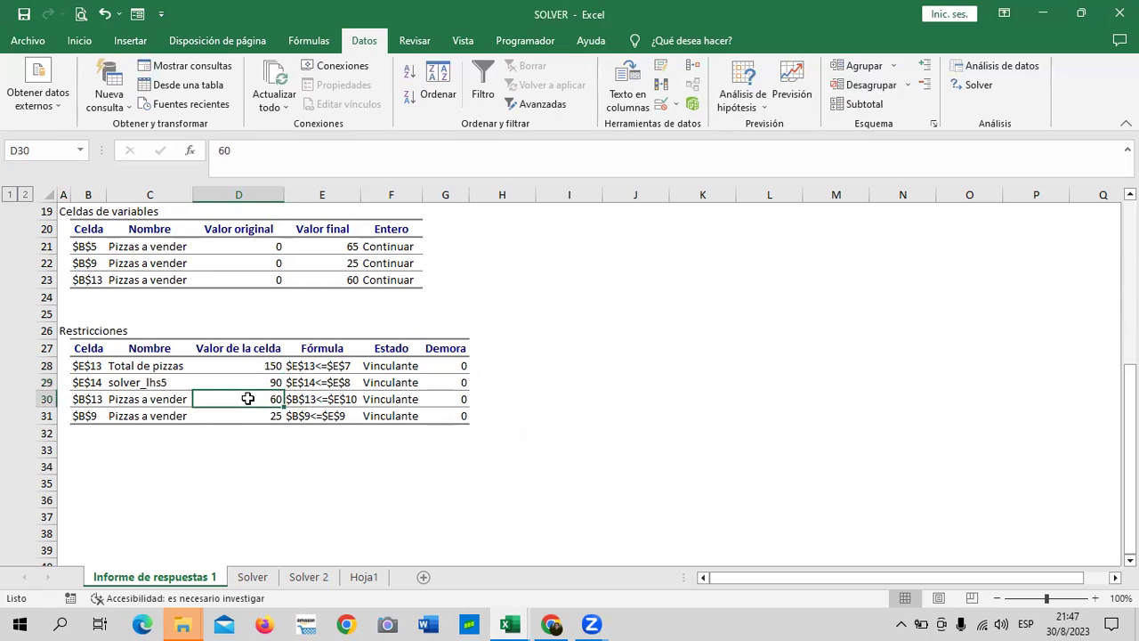
click(253, 412)
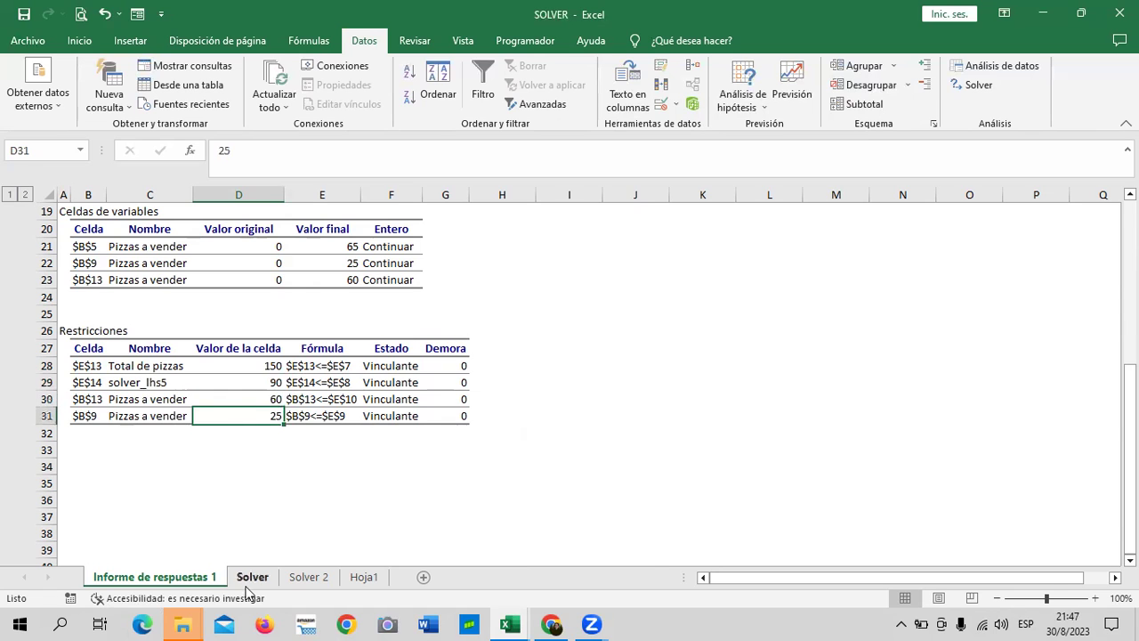
click(248, 583)
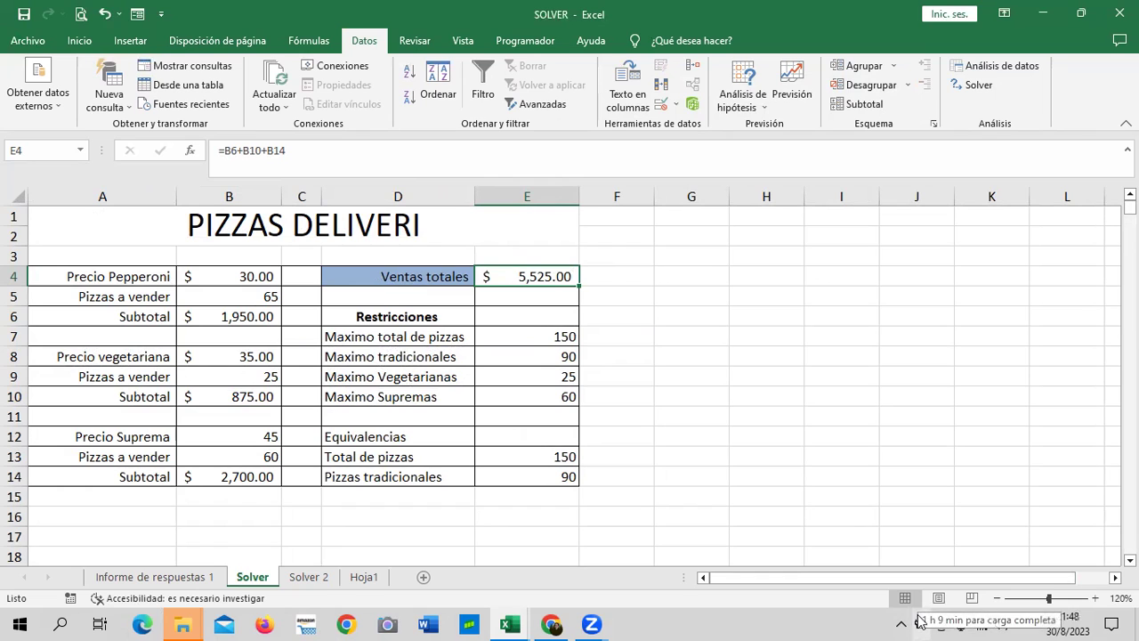
click(594, 279)
click(534, 281)
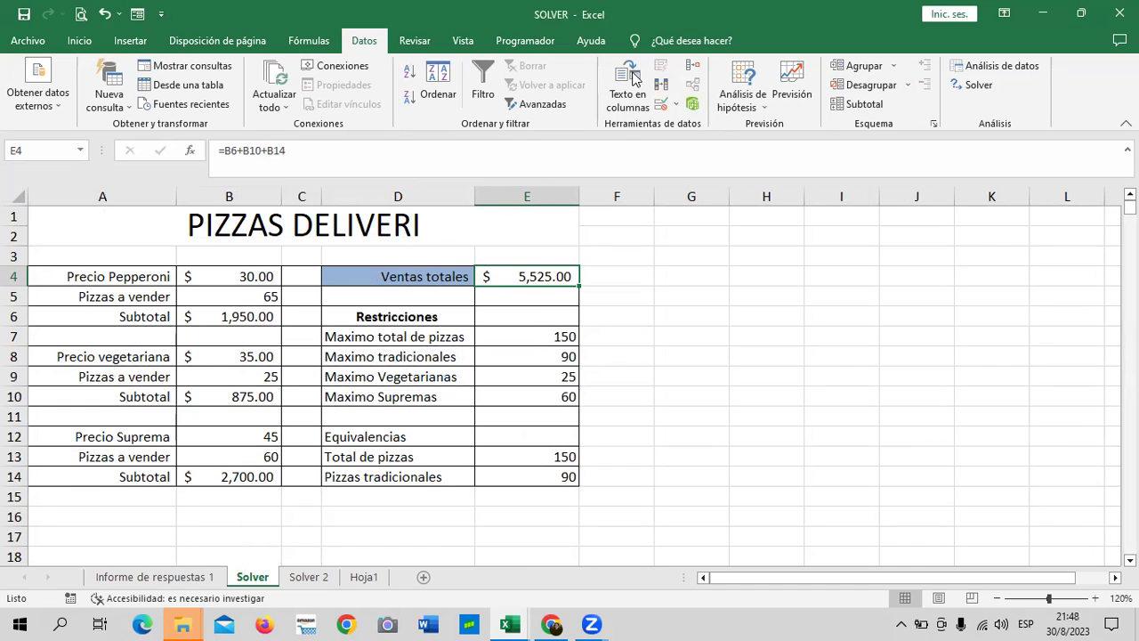
click(634, 78)
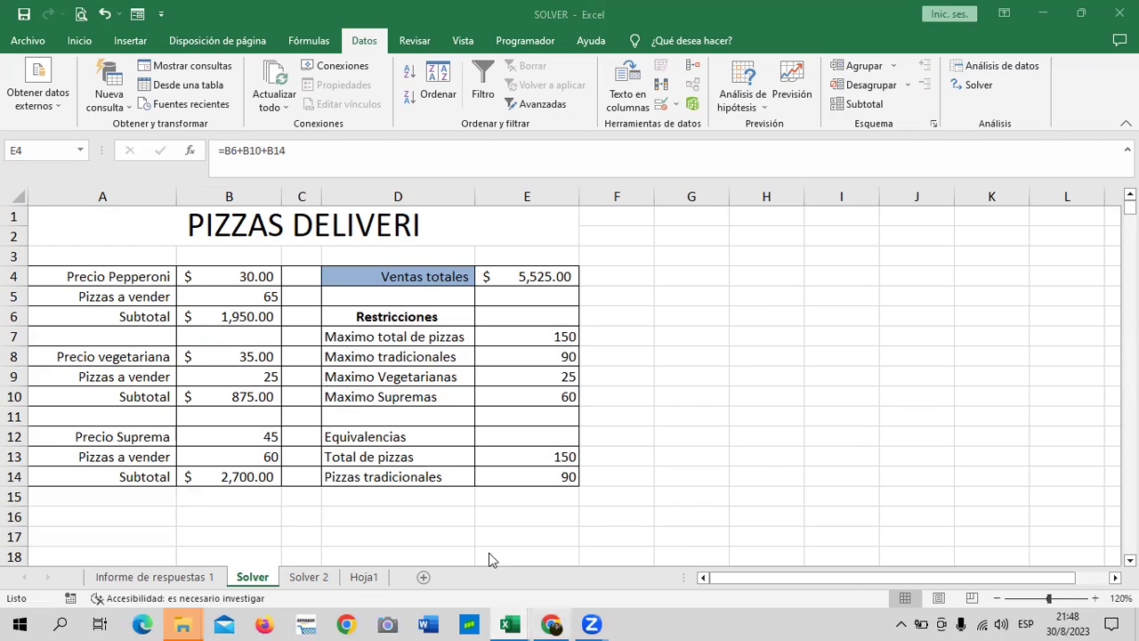
mouse_move(517, 621)
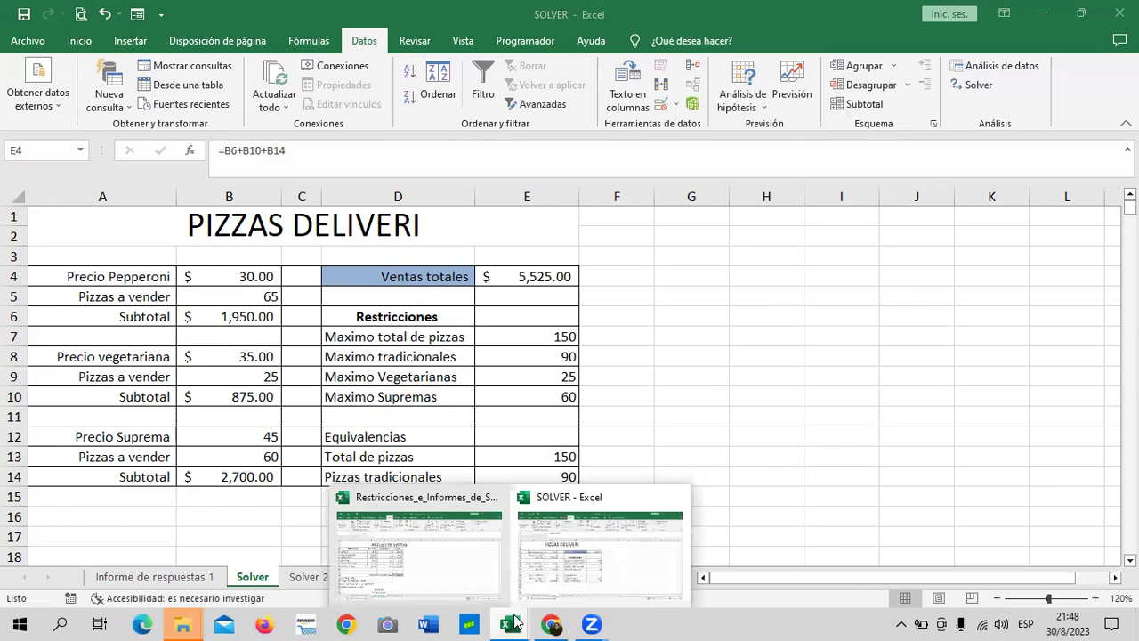
click(418, 543)
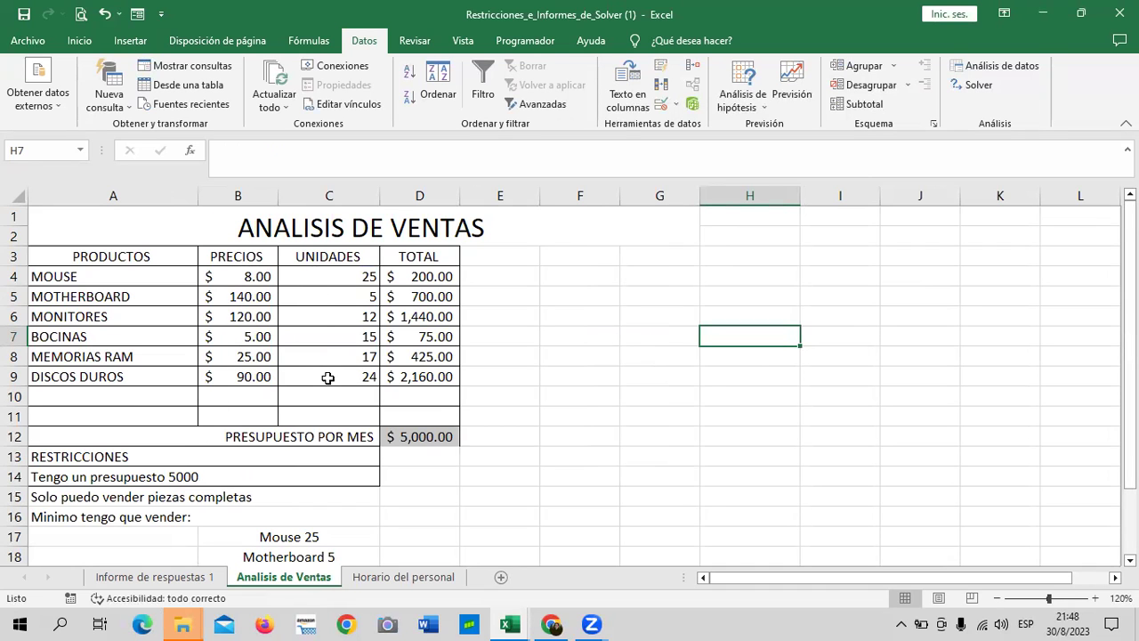
scroll(327, 379, down, 2)
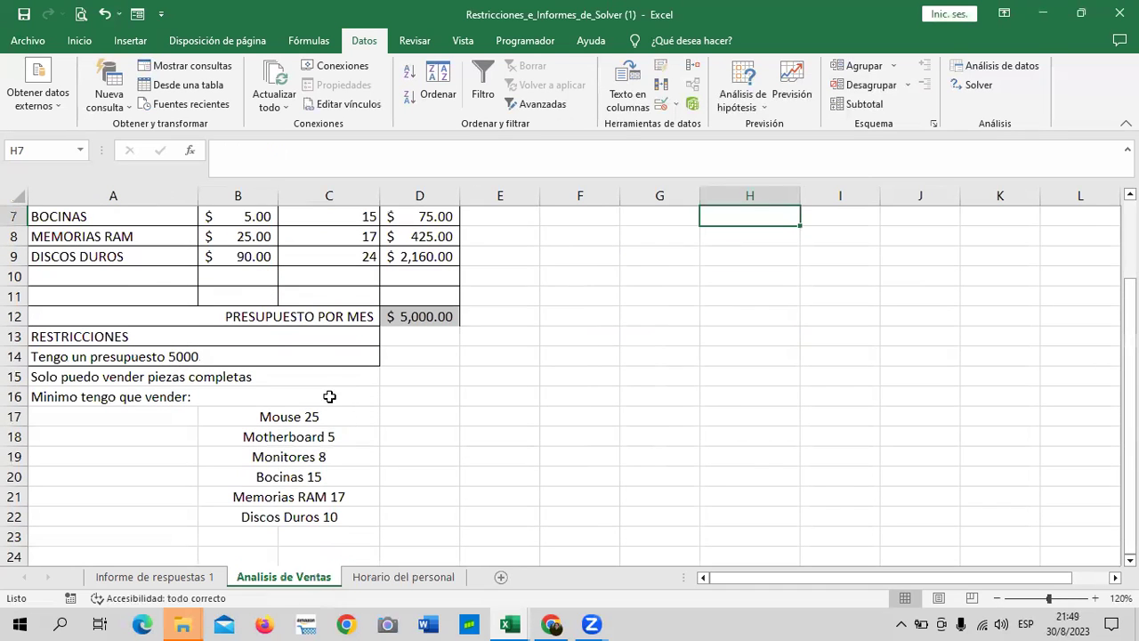
scroll(332, 494, up, 1)
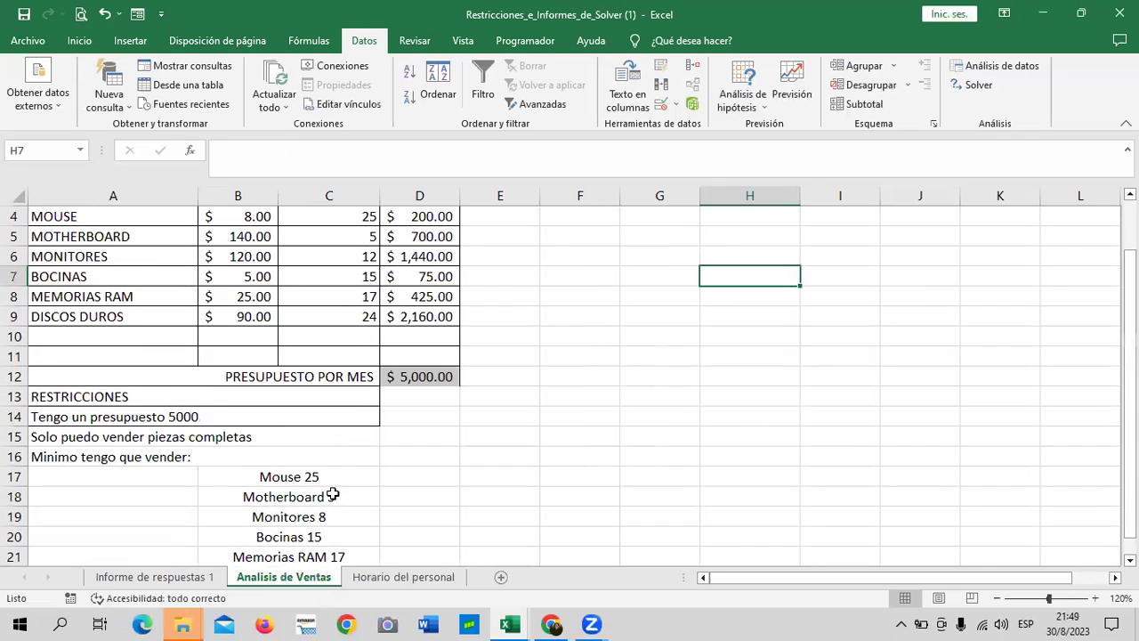
scroll(332, 495, up, 1)
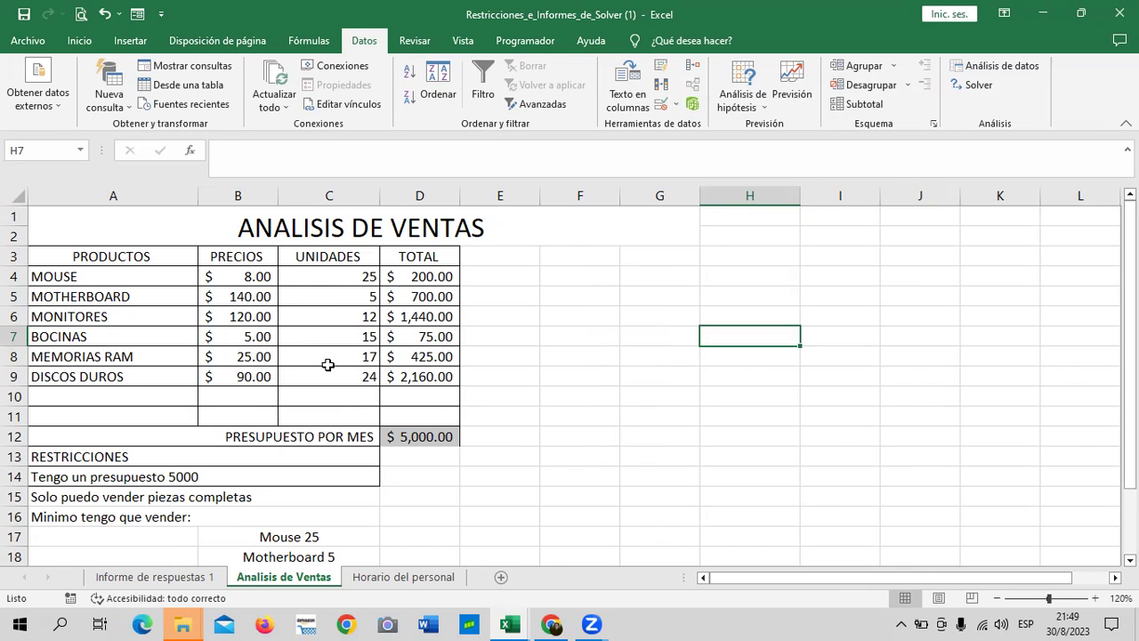
mouse_move(511, 623)
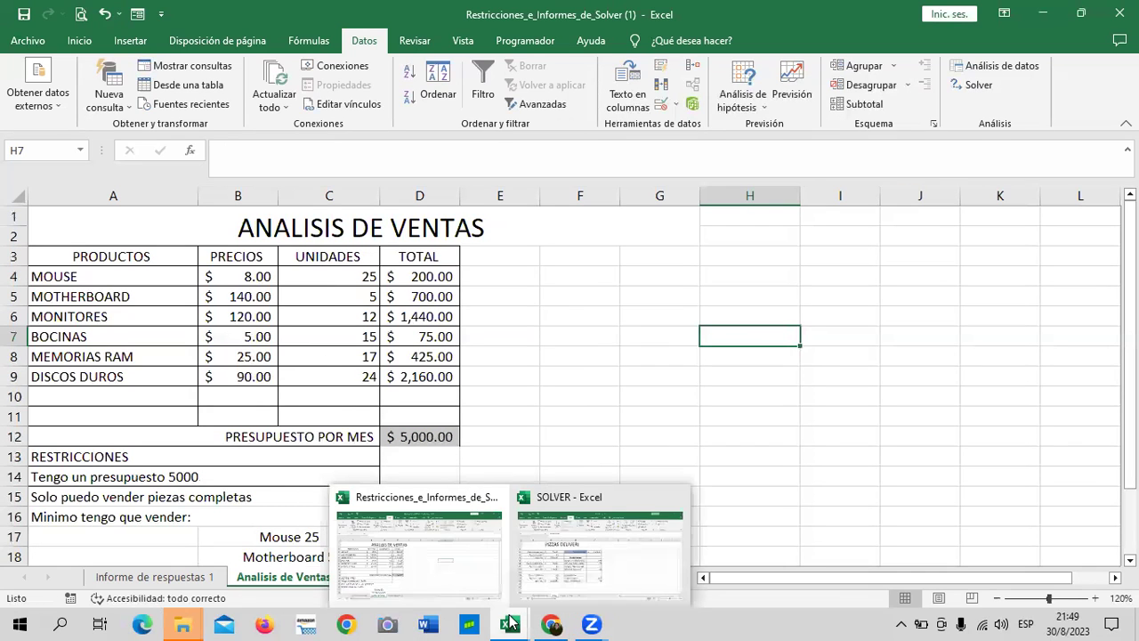
click(464, 577)
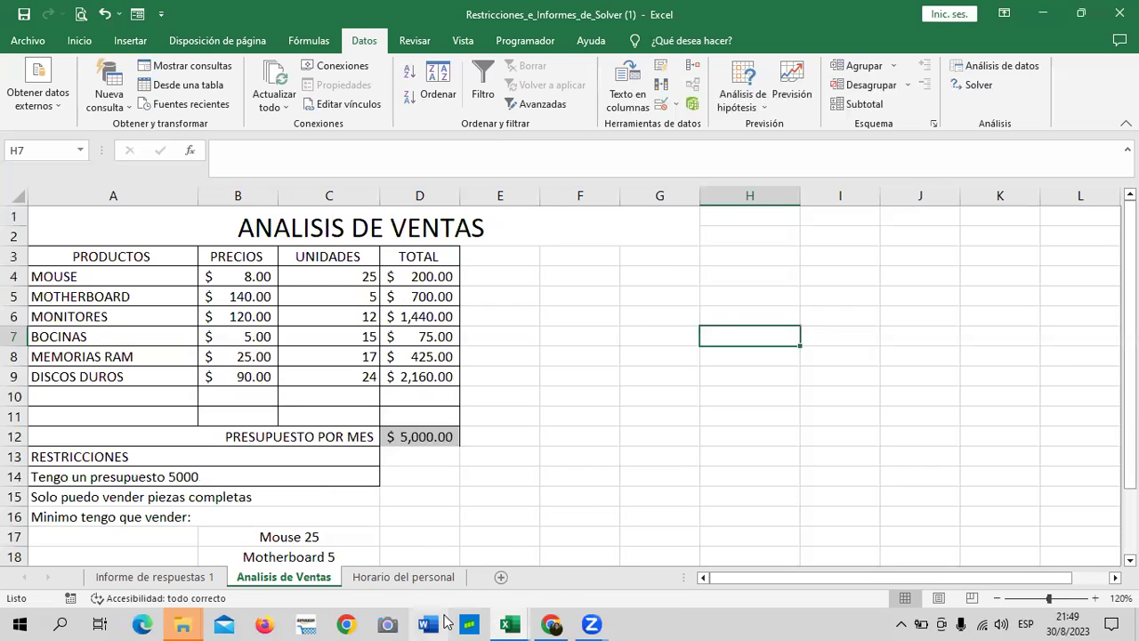
mouse_move(503, 623)
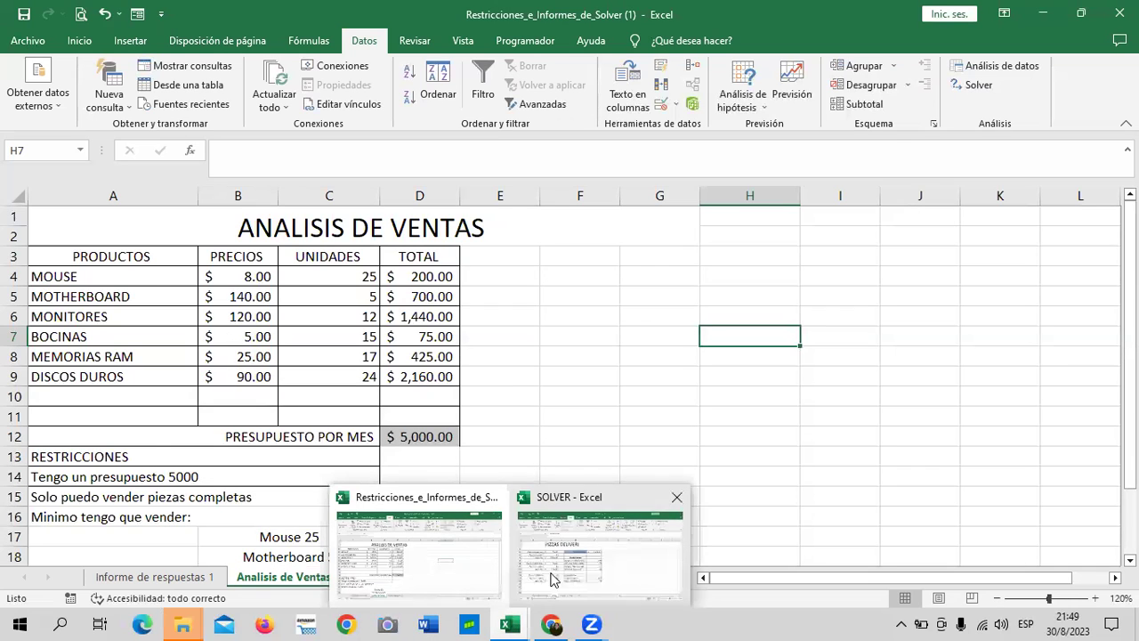
click(620, 559)
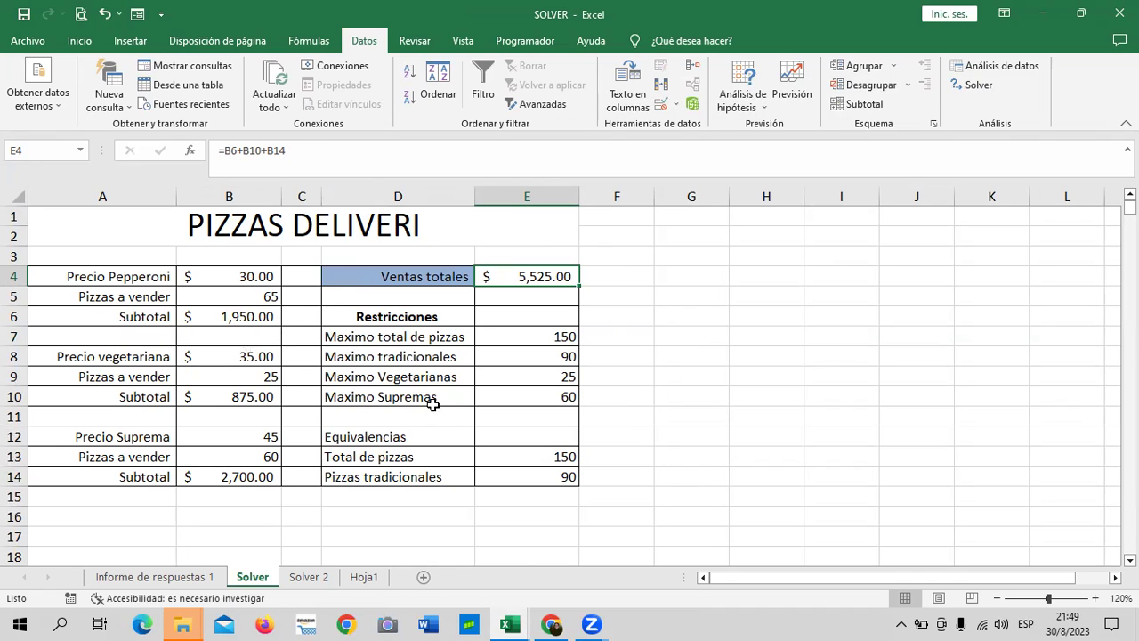
Step: Check B13 and B9, select the total sales cell E4, and open Solver from Datos
click(230, 459)
click(218, 373)
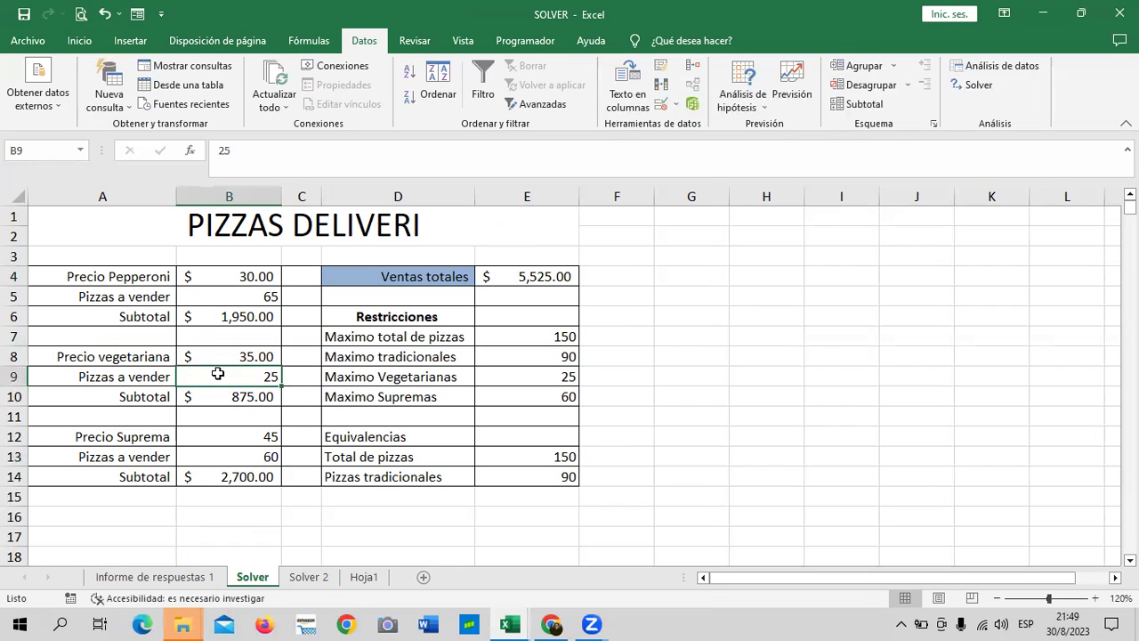
click(231, 196)
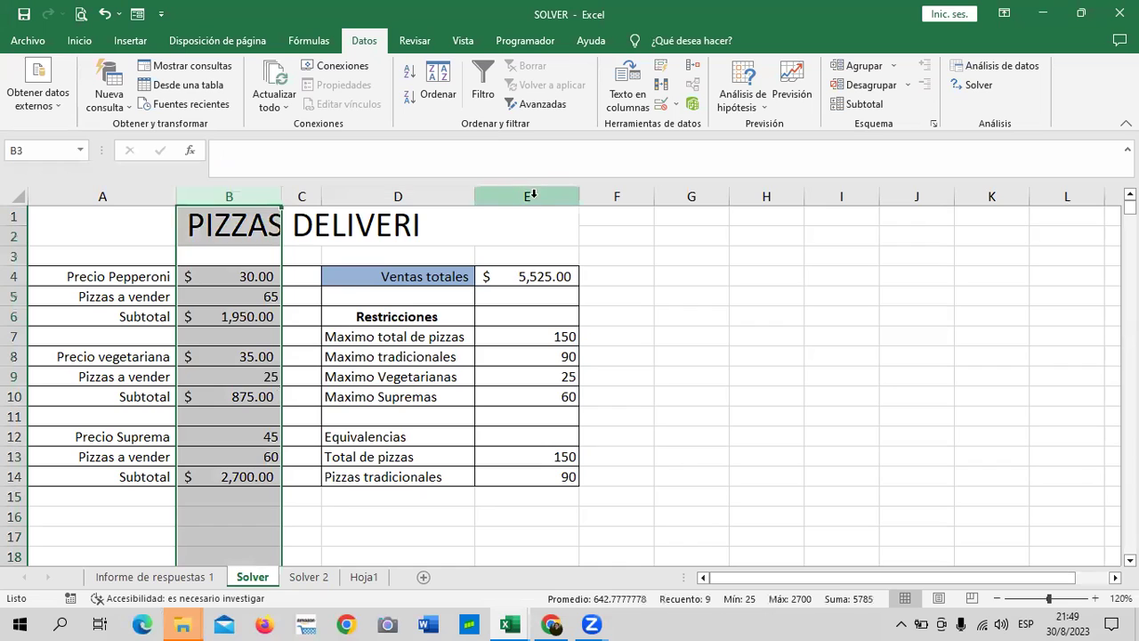
click(535, 191)
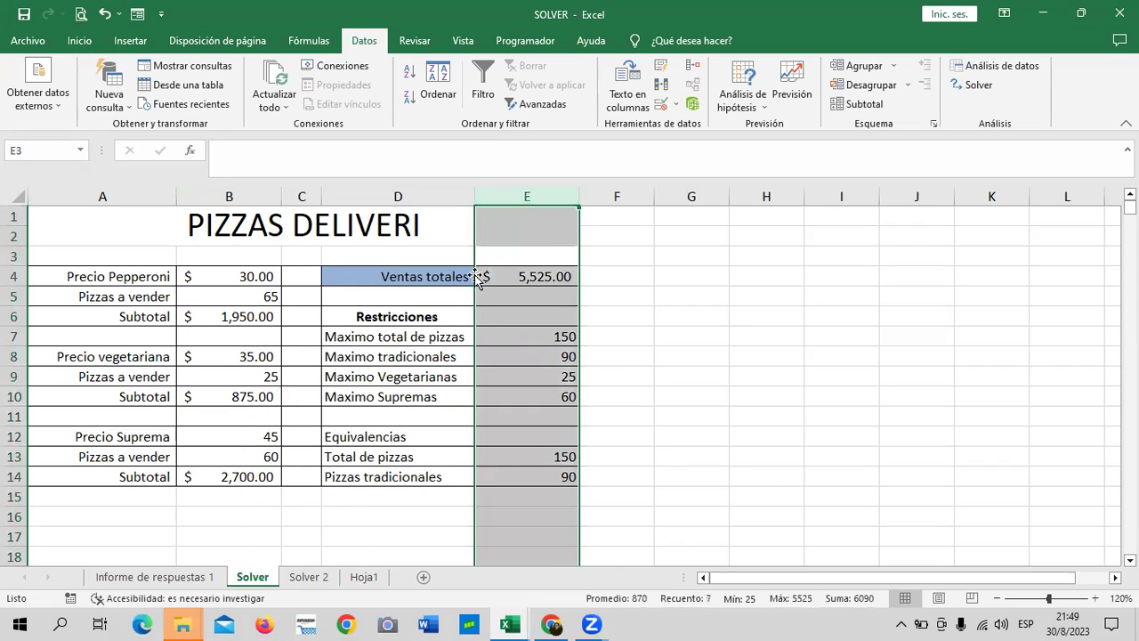
click(525, 273)
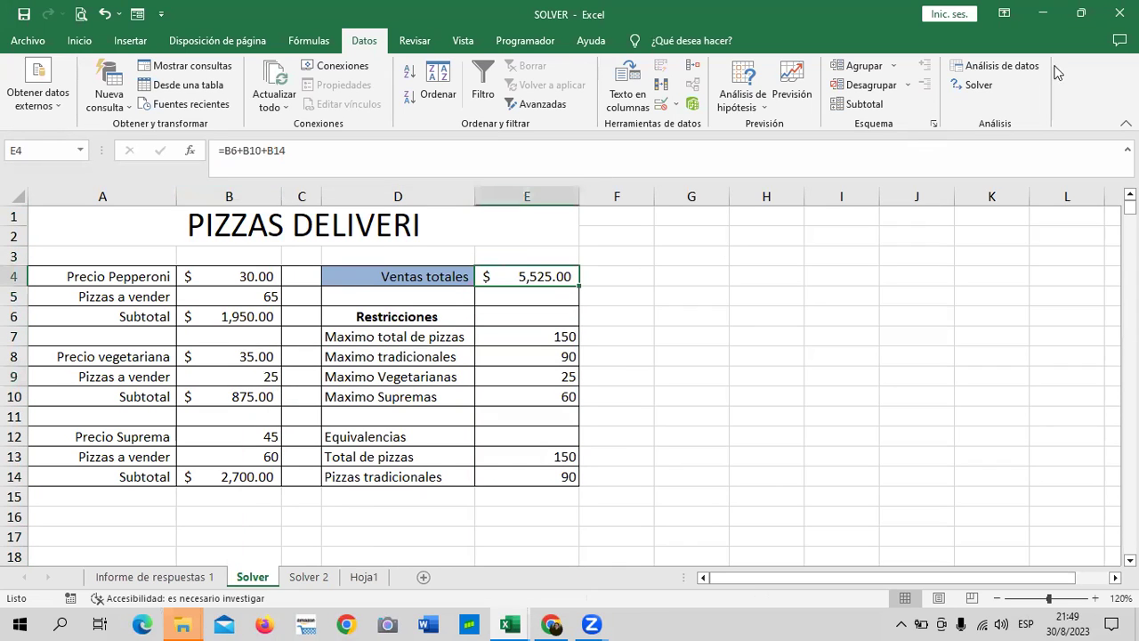
click(976, 86)
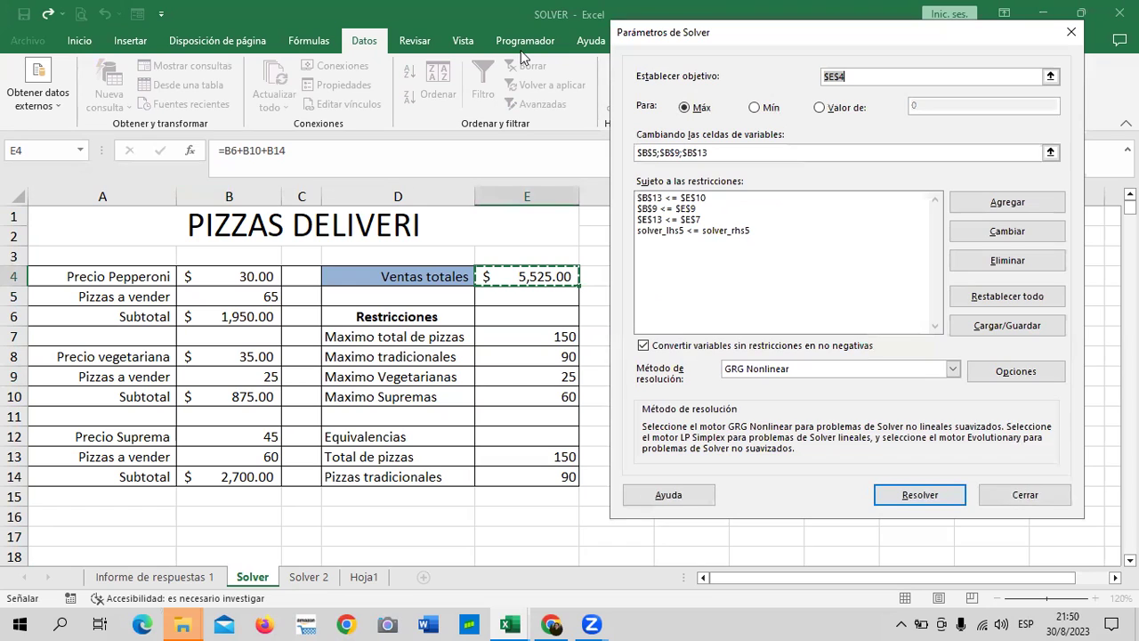
Step: Close the Parámetros de Solver dialog with Cerrar, without solving
click(1025, 495)
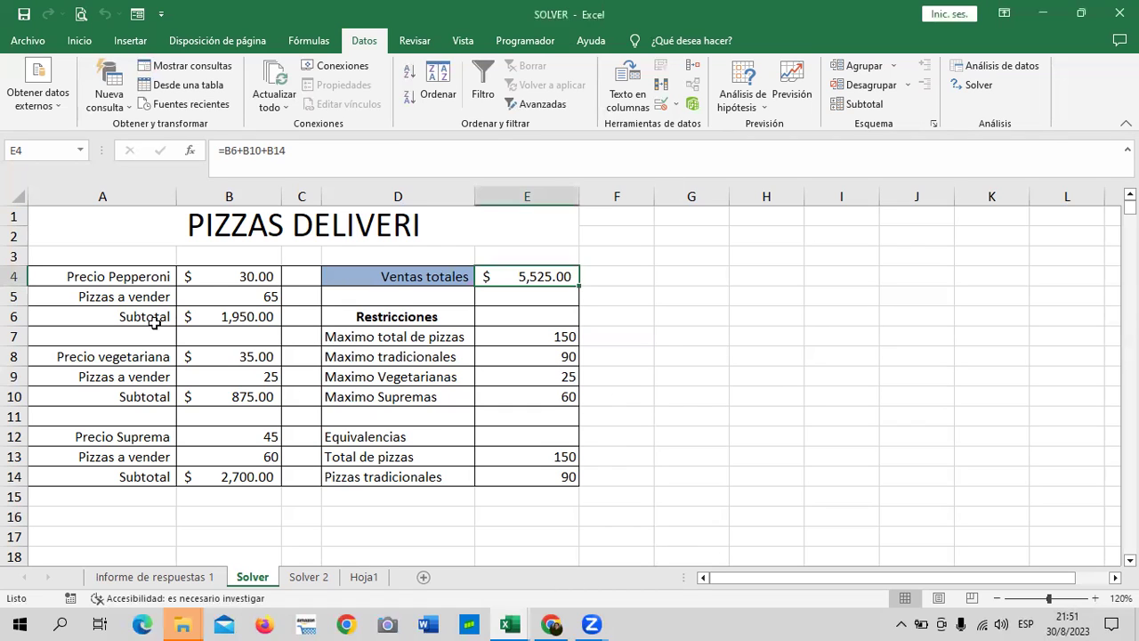
Step: Delete the quantities 65, 25 and 60 from B5, B9 and B13
click(207, 299)
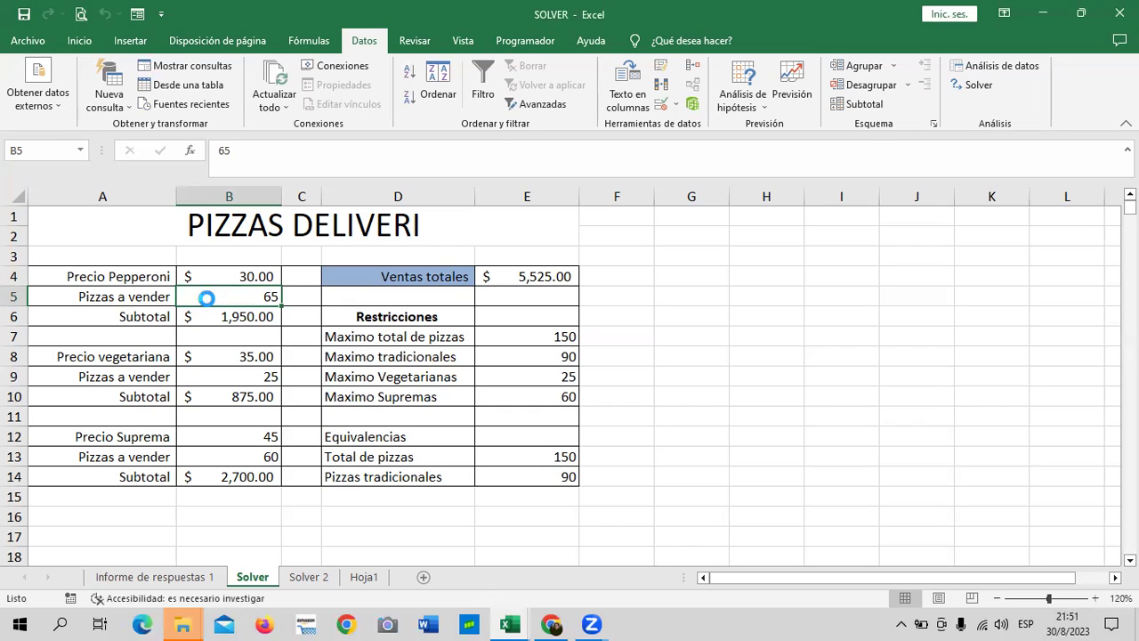
key(Delete)
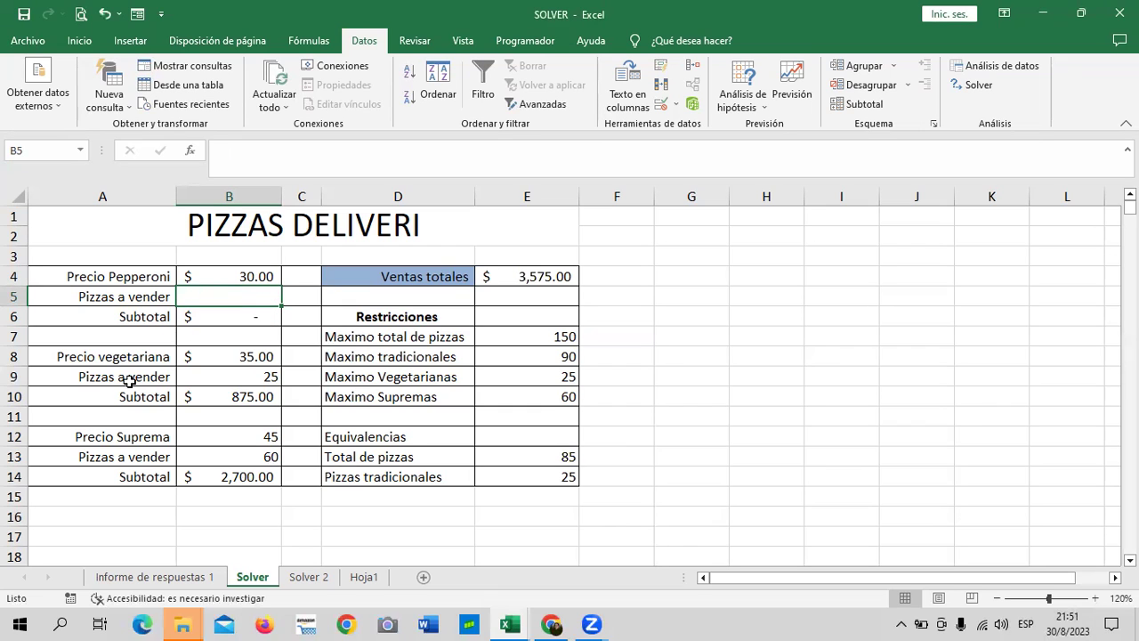
click(207, 375)
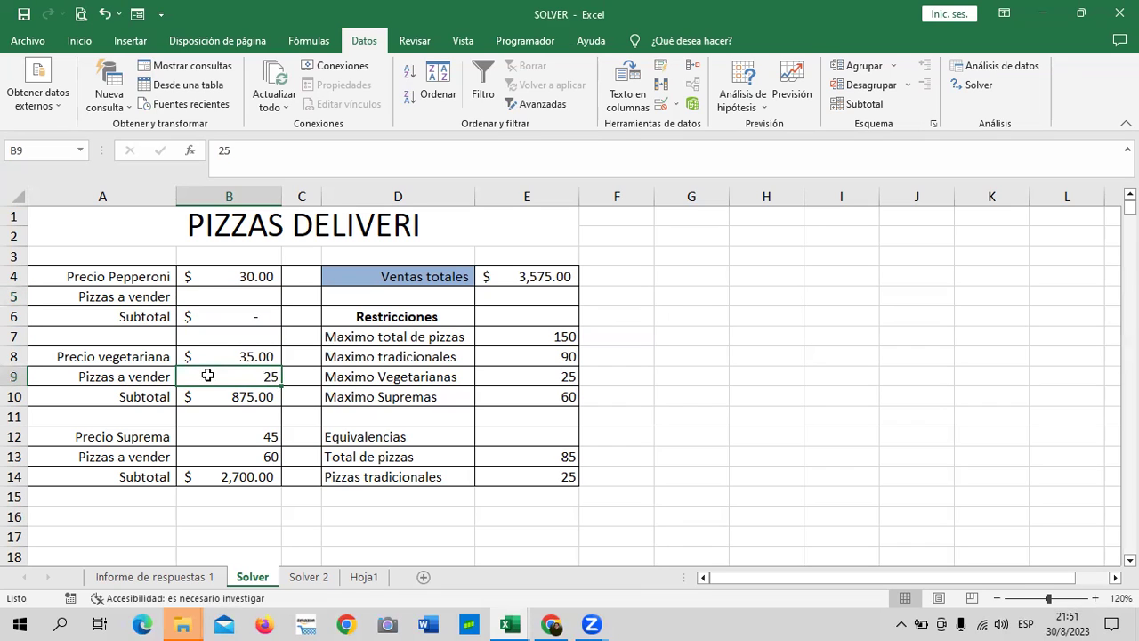
key(Delete)
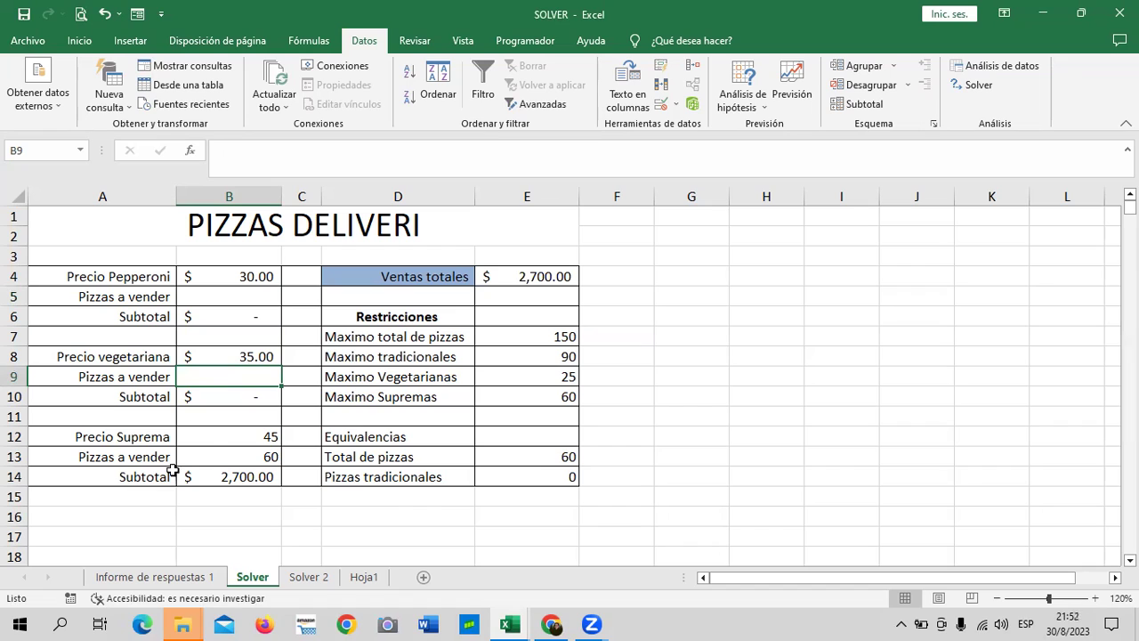
click(208, 458)
key(Delete)
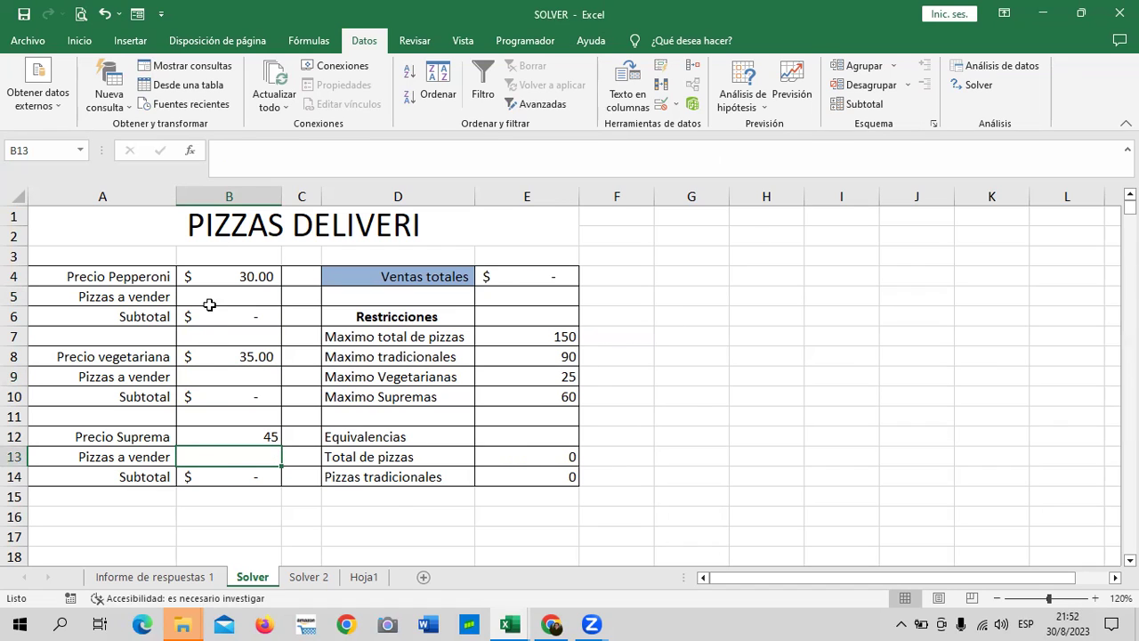
key(alt+q)
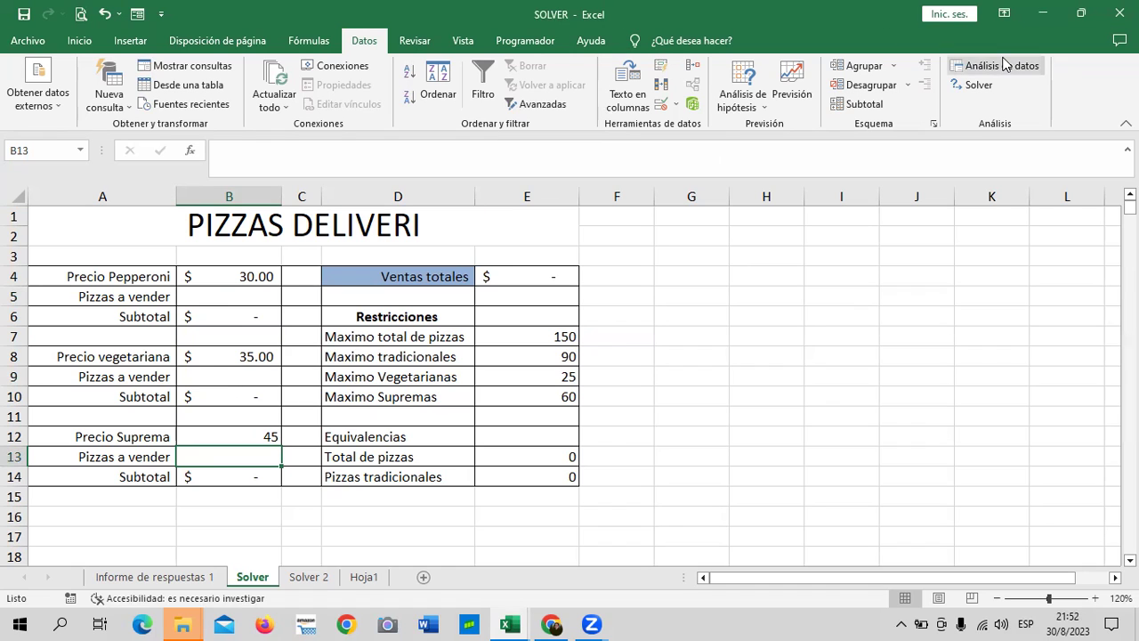
click(556, 271)
Step: Reopen Solver and reset all its settings, clearing objective, variables and constraints
click(980, 86)
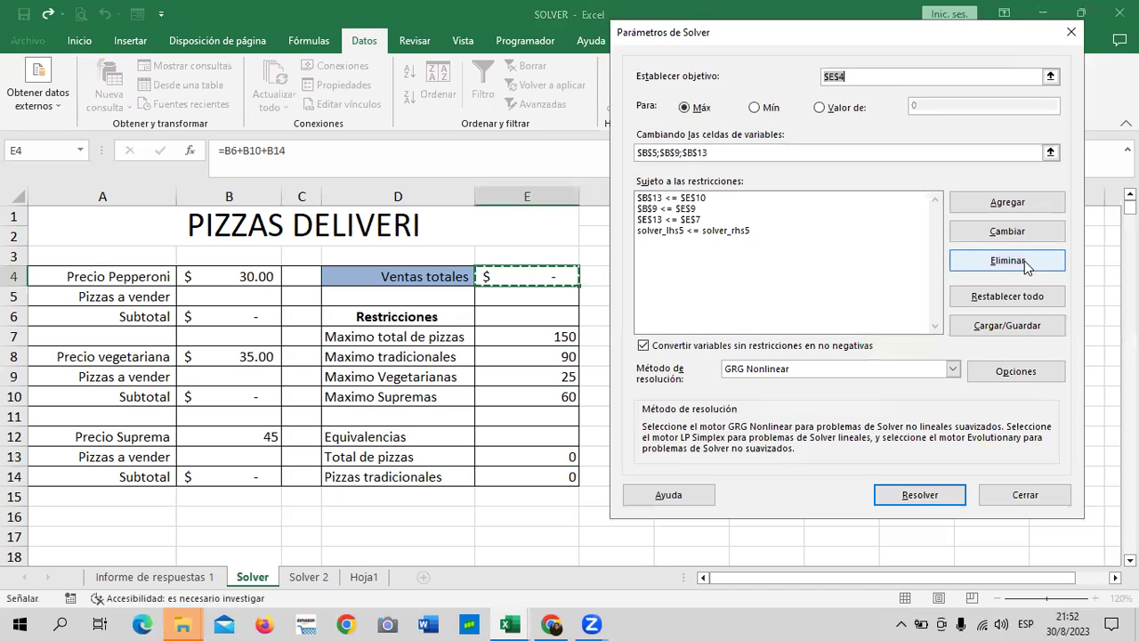
click(1003, 299)
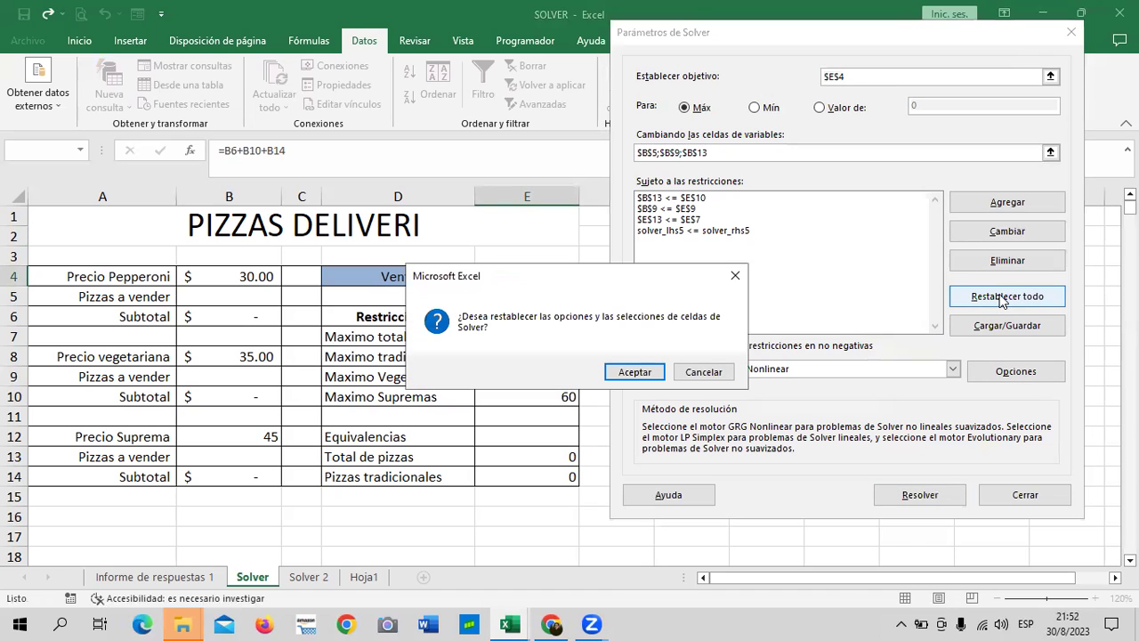
click(610, 376)
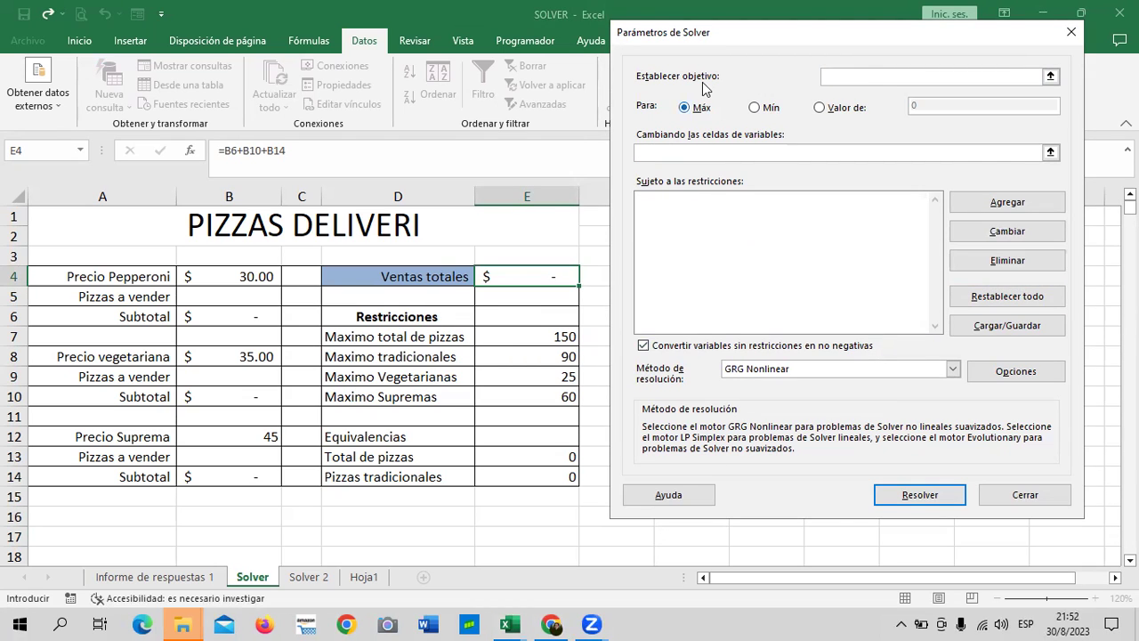
Step: Set objective $E$4 to Max with variable cells $B$5;$B$9;$B$13
click(939, 82)
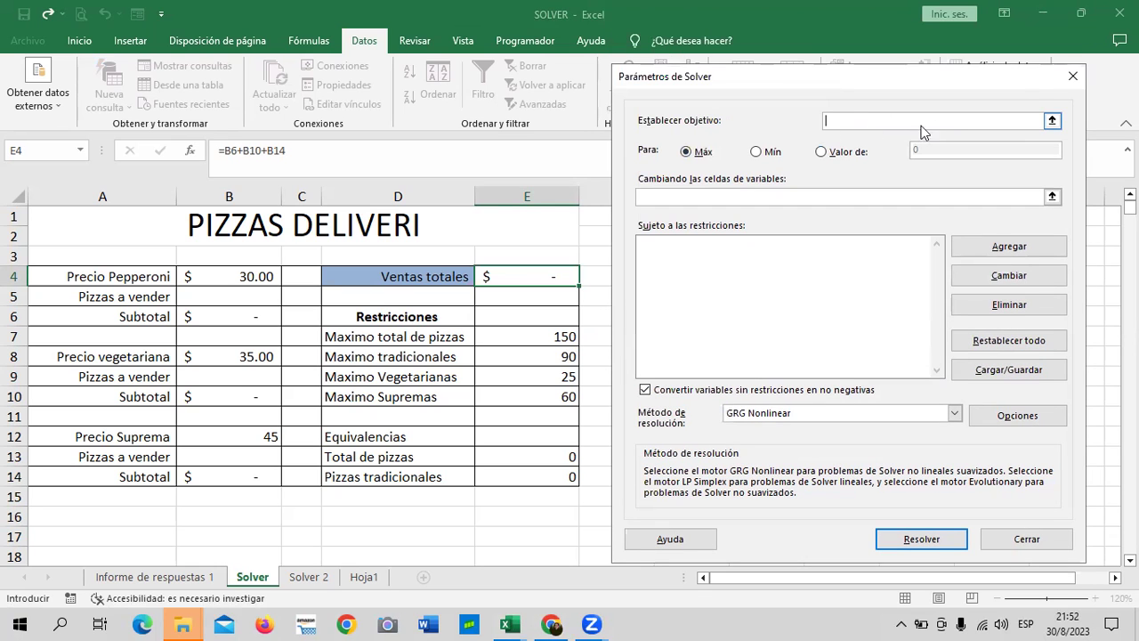
click(537, 273)
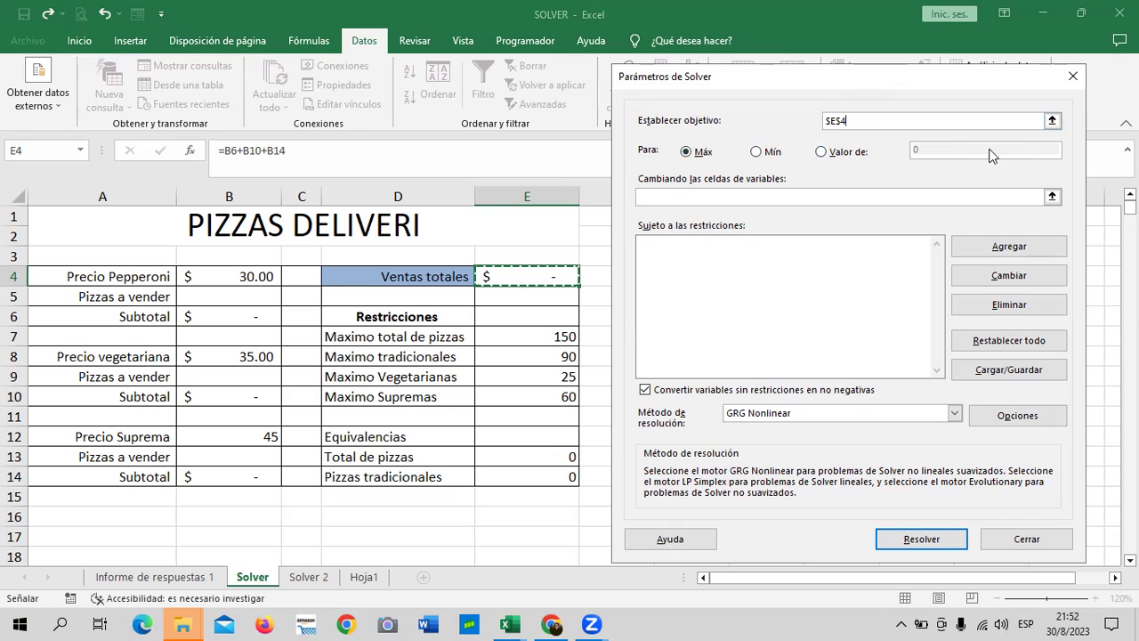
click(781, 196)
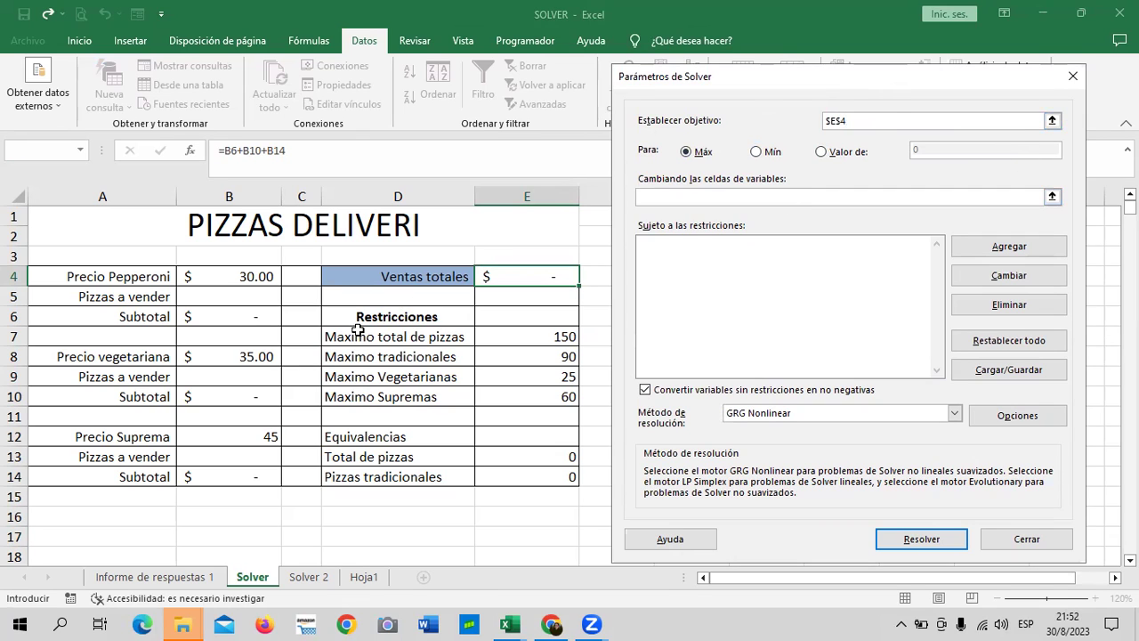
click(246, 294)
text(;)
click(228, 379)
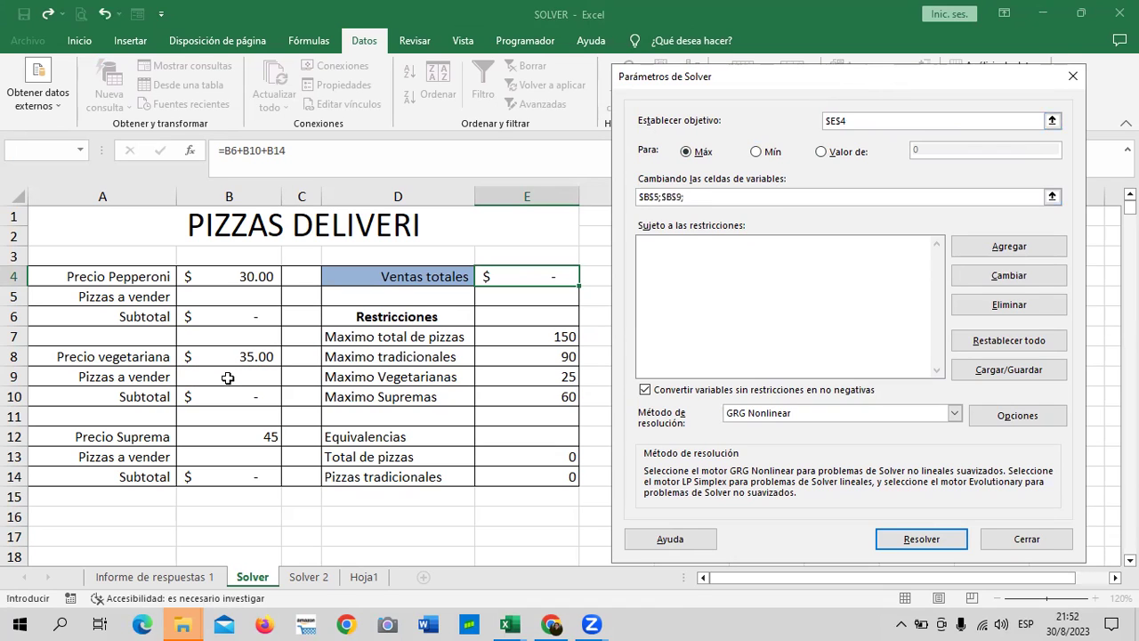
ctrl+click(215, 456)
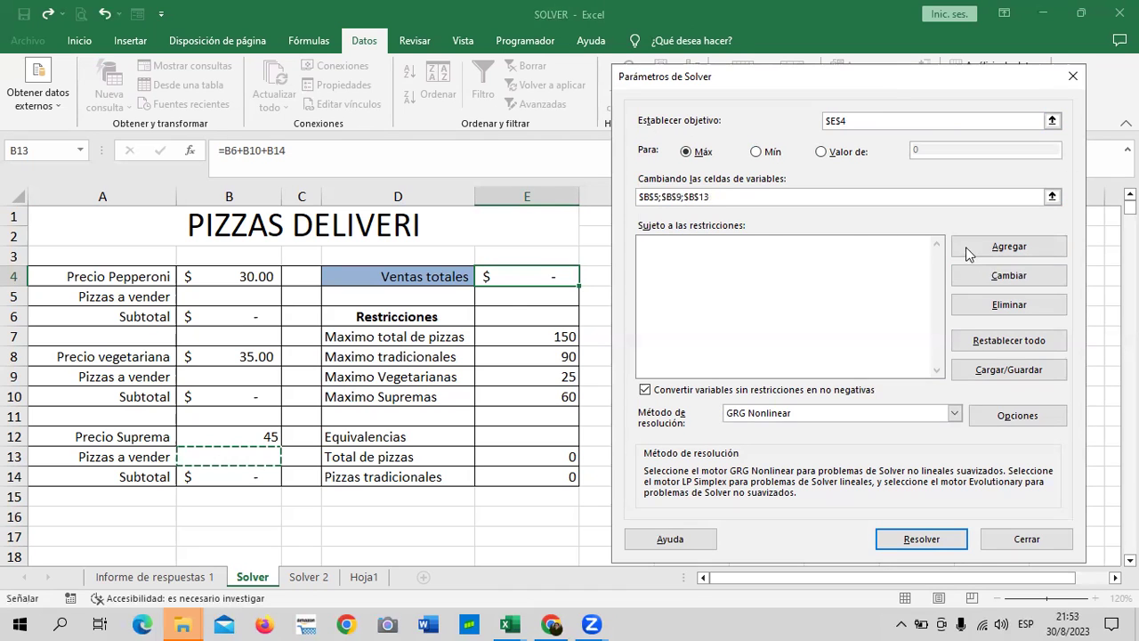
click(990, 250)
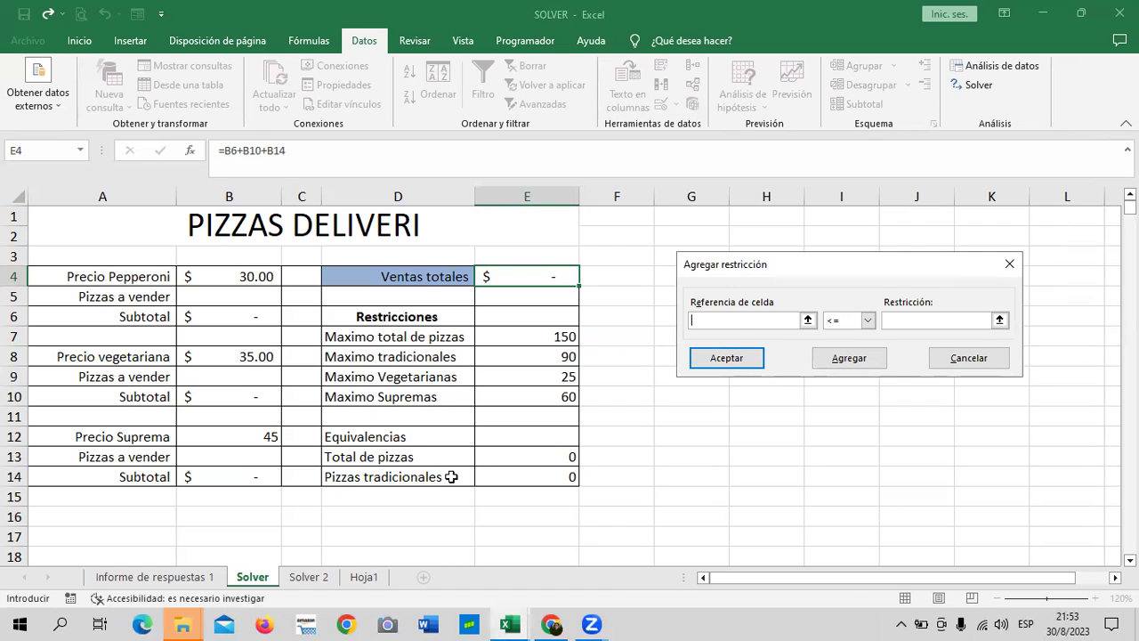
Step: Add the Solver constraints E13 <= E10 and B9 <= E9
click(522, 456)
click(900, 323)
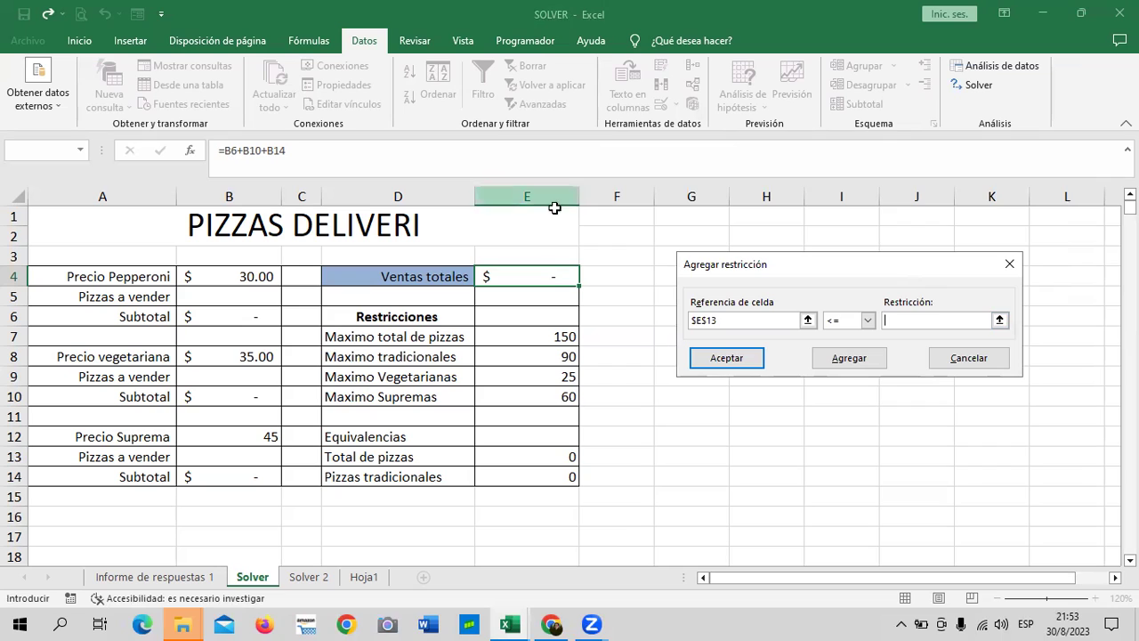
click(545, 397)
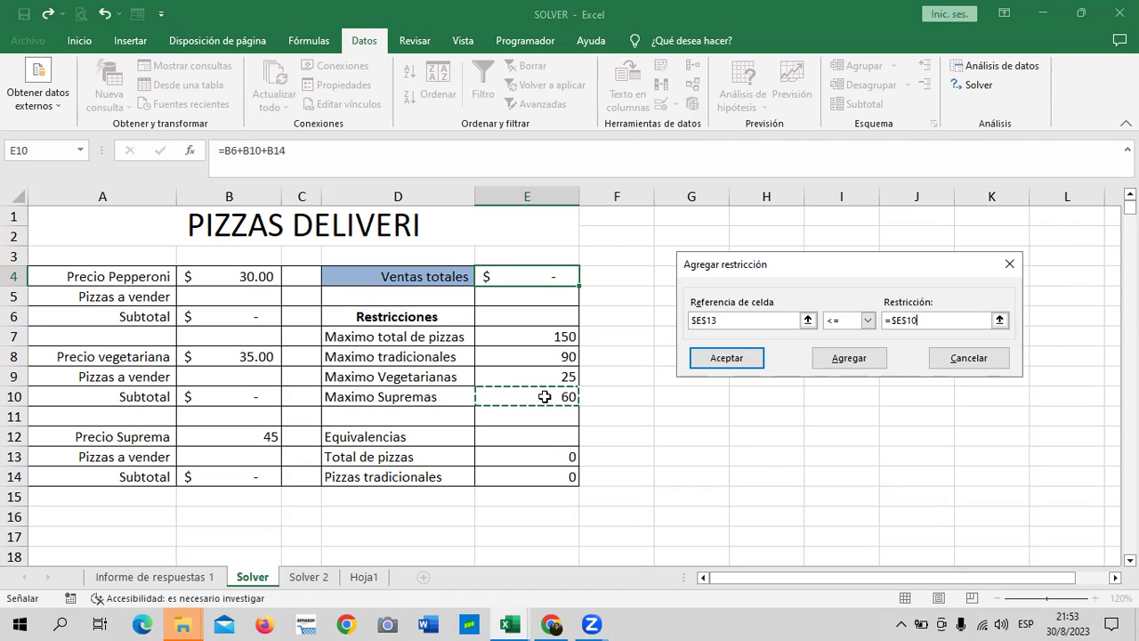
click(868, 365)
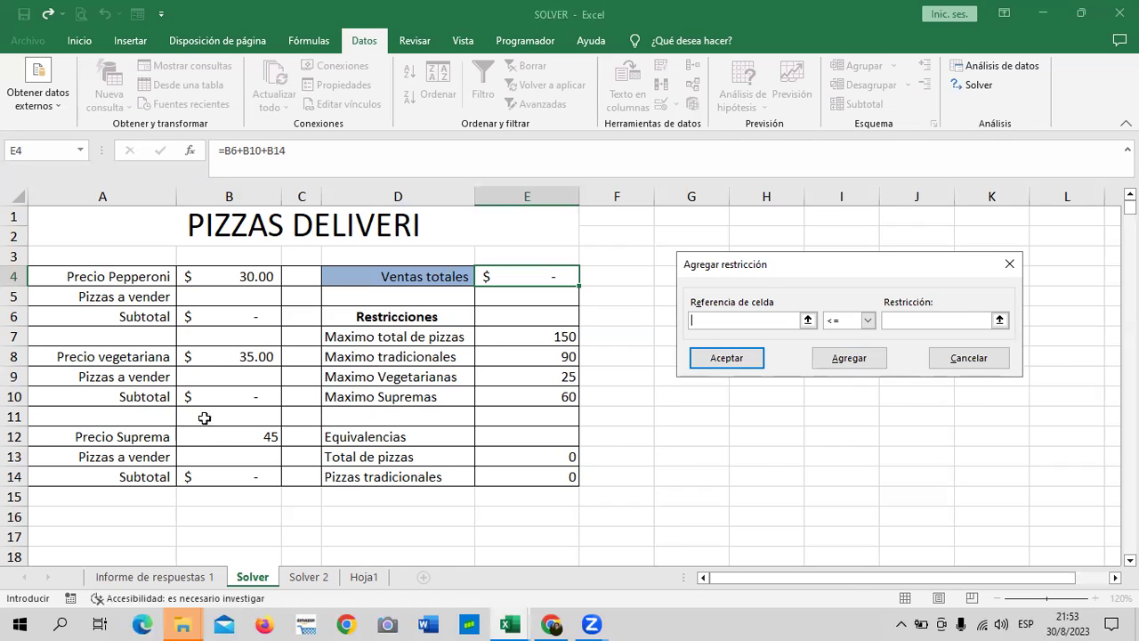
click(206, 374)
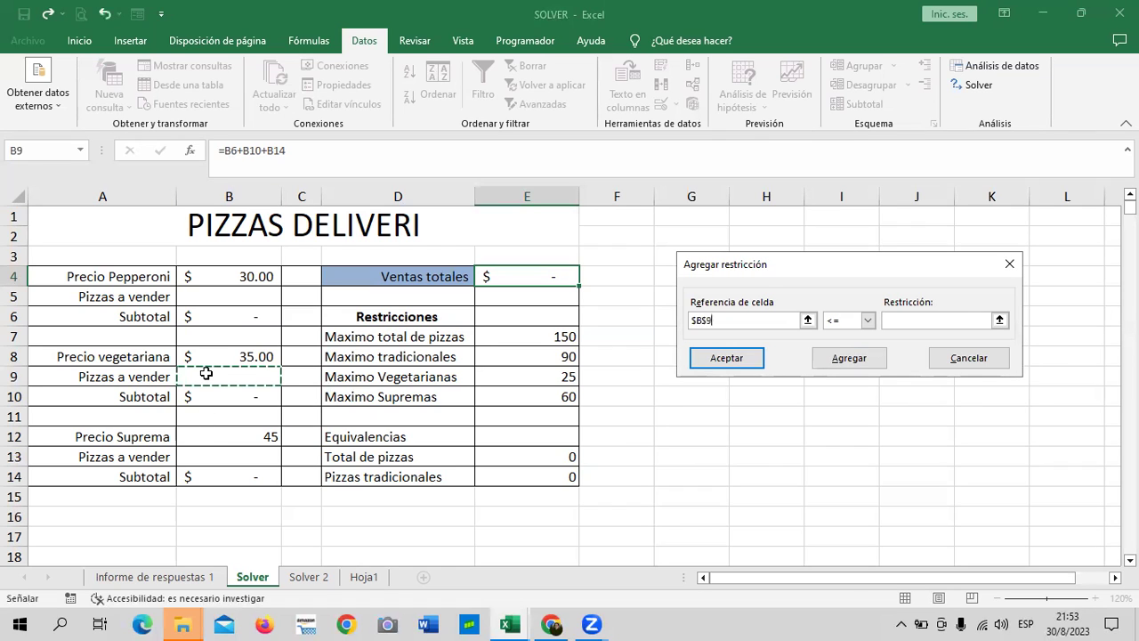
click(926, 321)
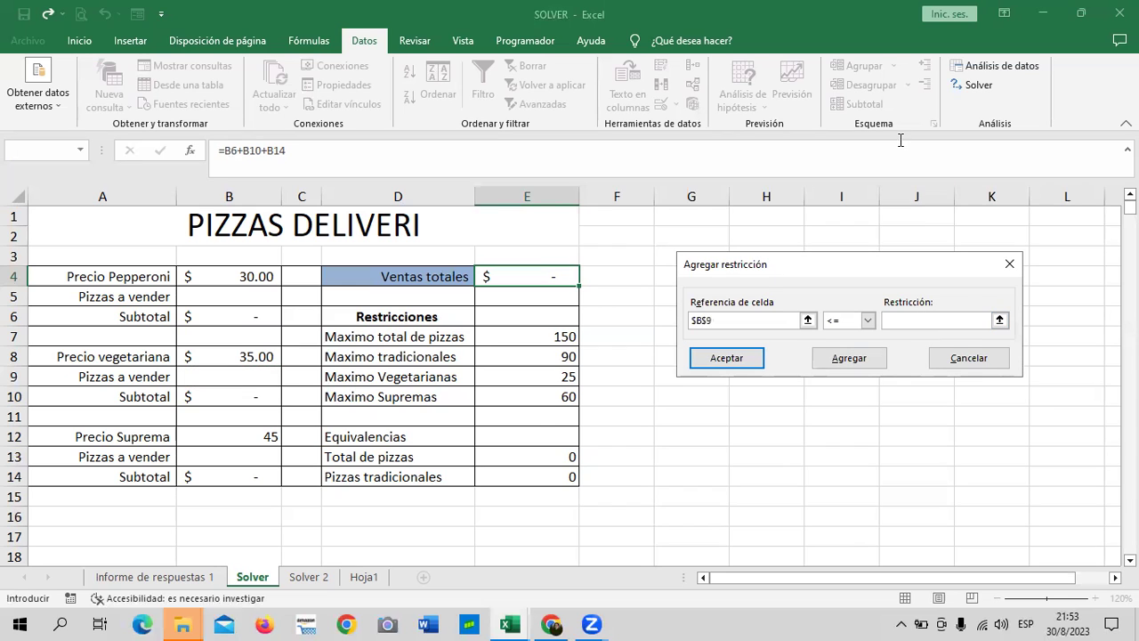
click(534, 378)
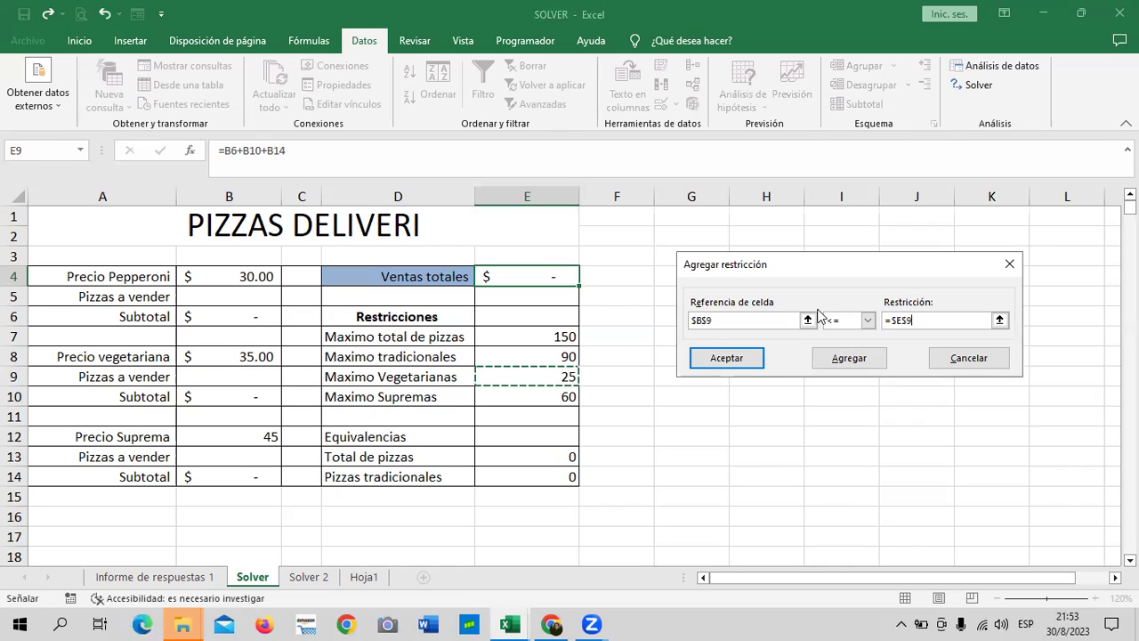
click(846, 358)
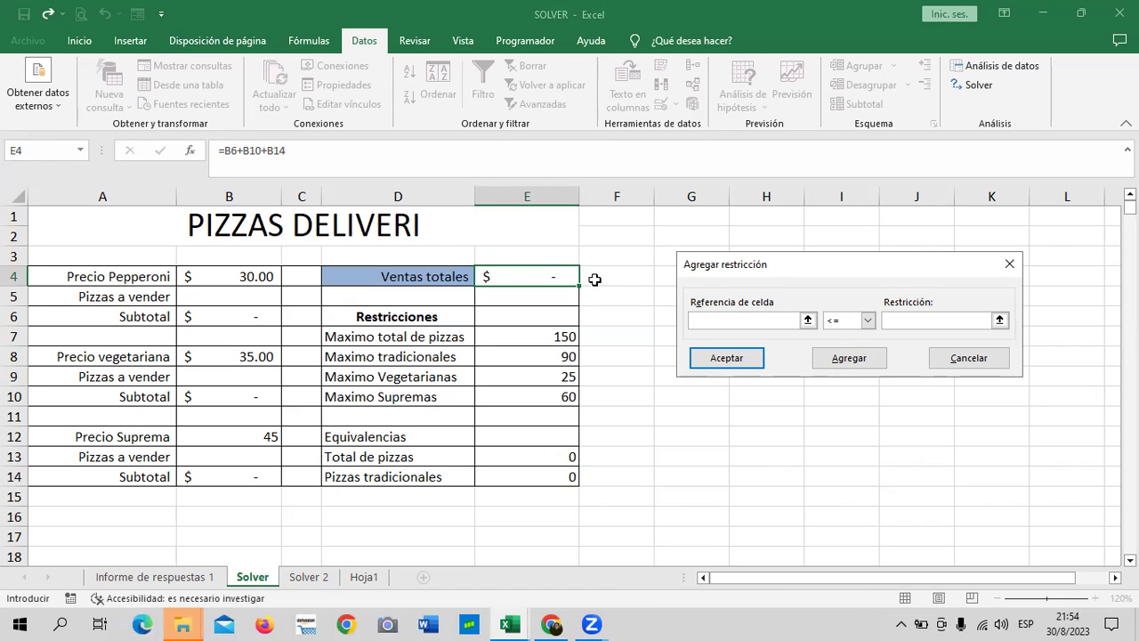
Step: Add the constraints E13 <= E7 and E14 <= E8, then accept the constraint list
click(521, 454)
click(932, 322)
click(518, 338)
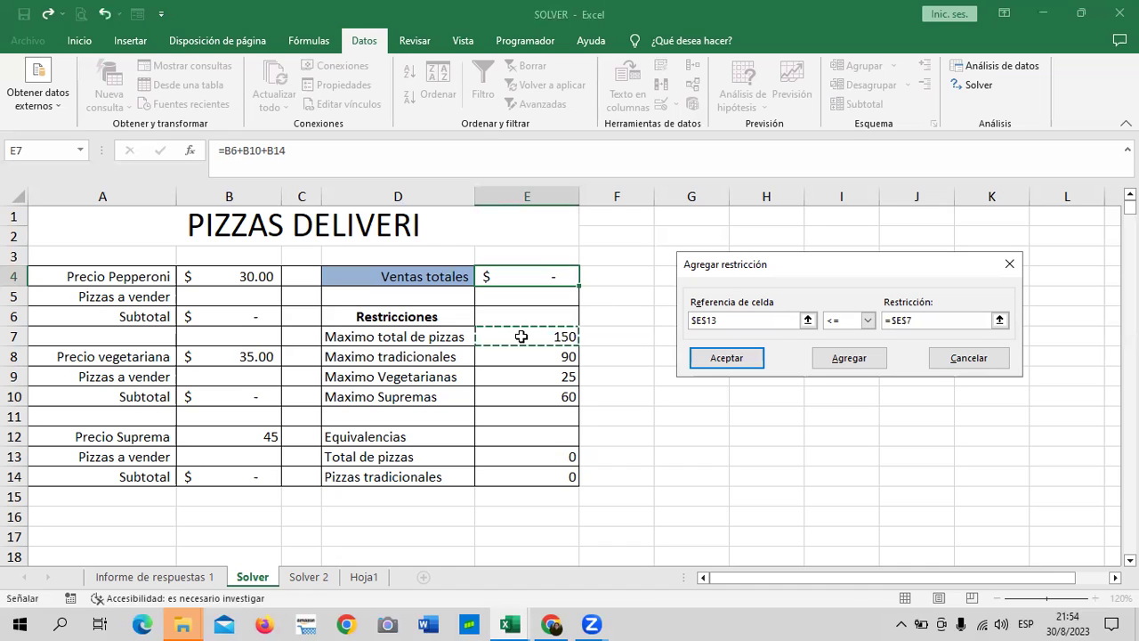
click(868, 356)
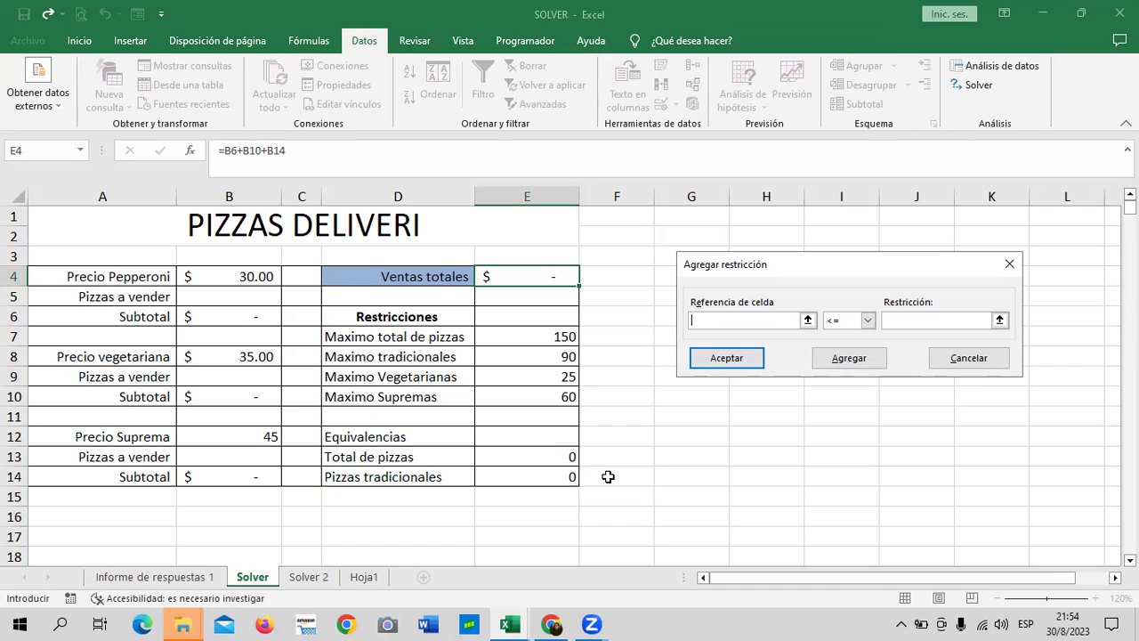
click(562, 477)
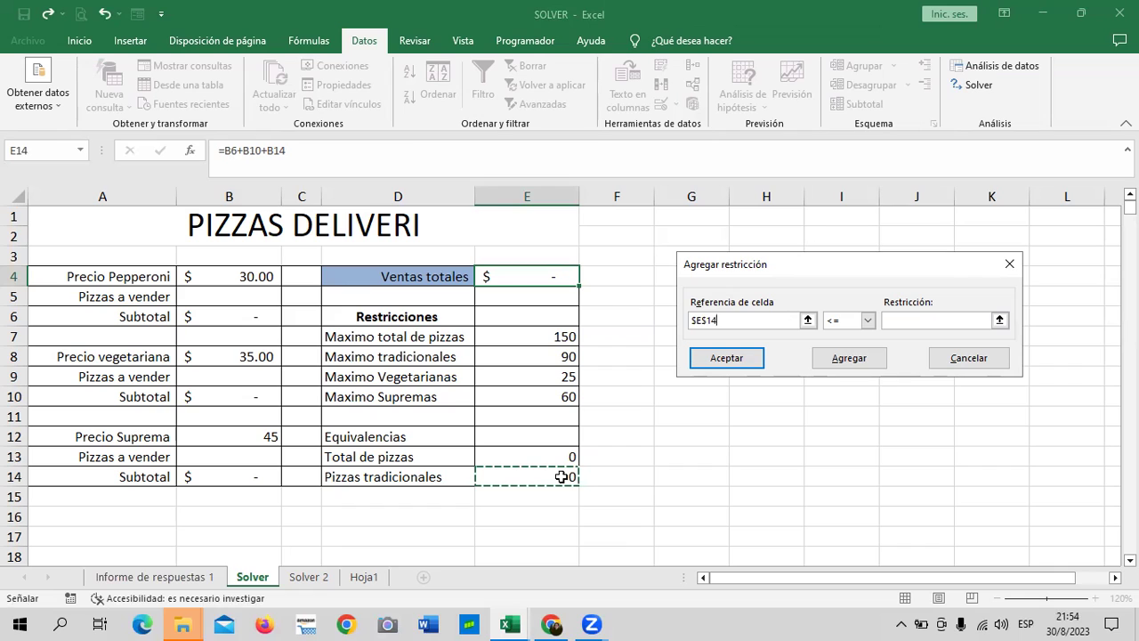
click(956, 321)
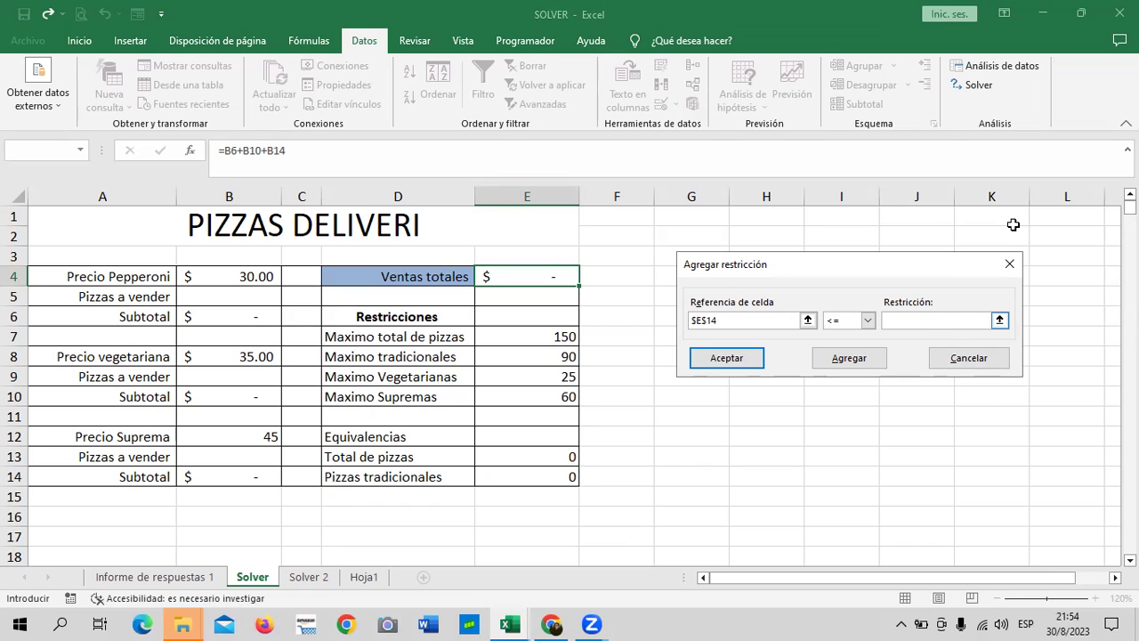
click(550, 355)
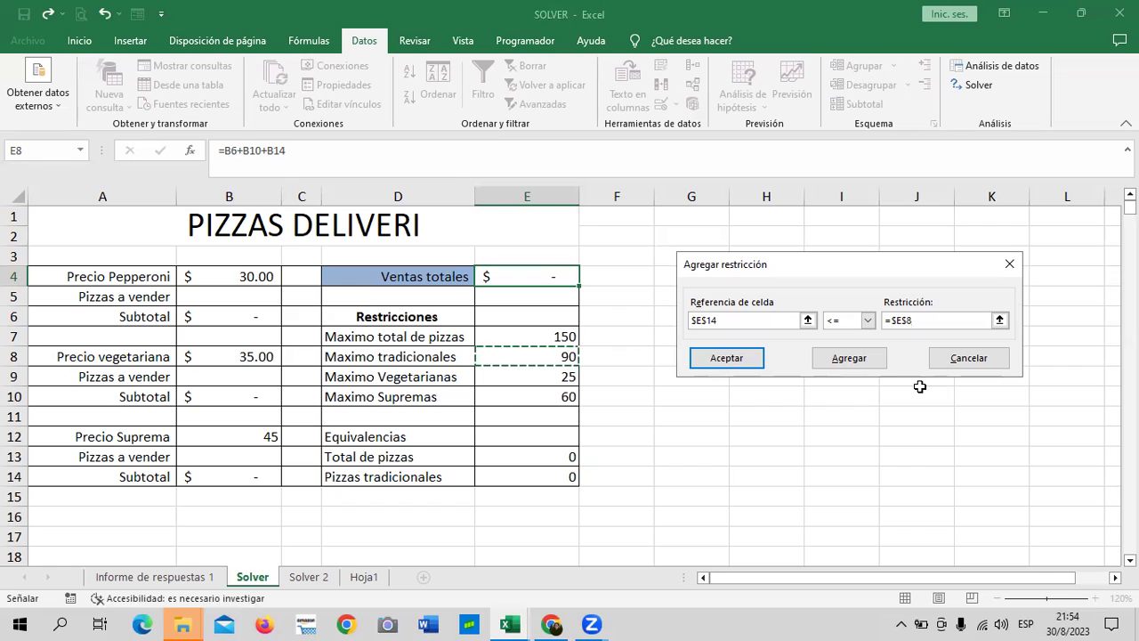
click(744, 358)
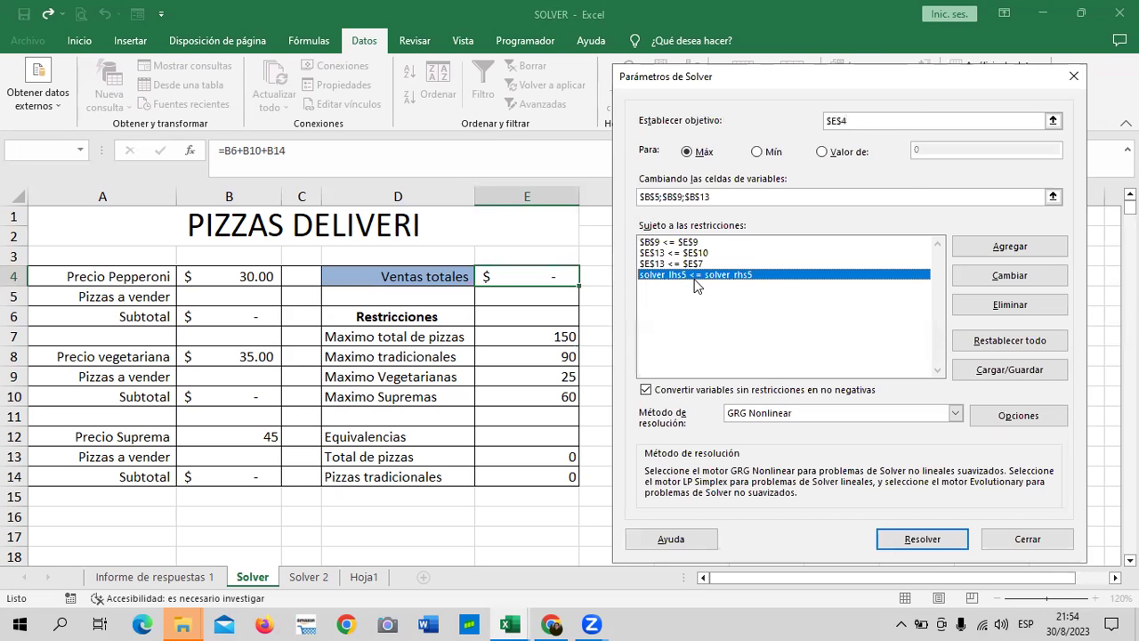
Step: Solve the model, keep the Solver solution of 60 Supremas, and go to the Solver 2 sheet
drag(914, 82, 947, 62)
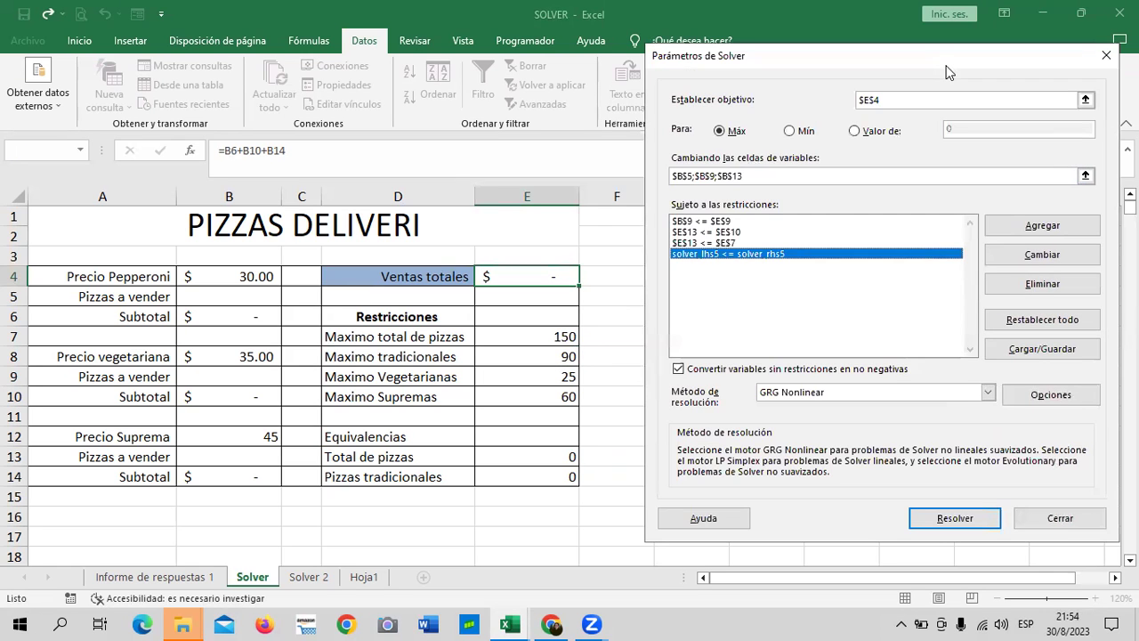
click(939, 519)
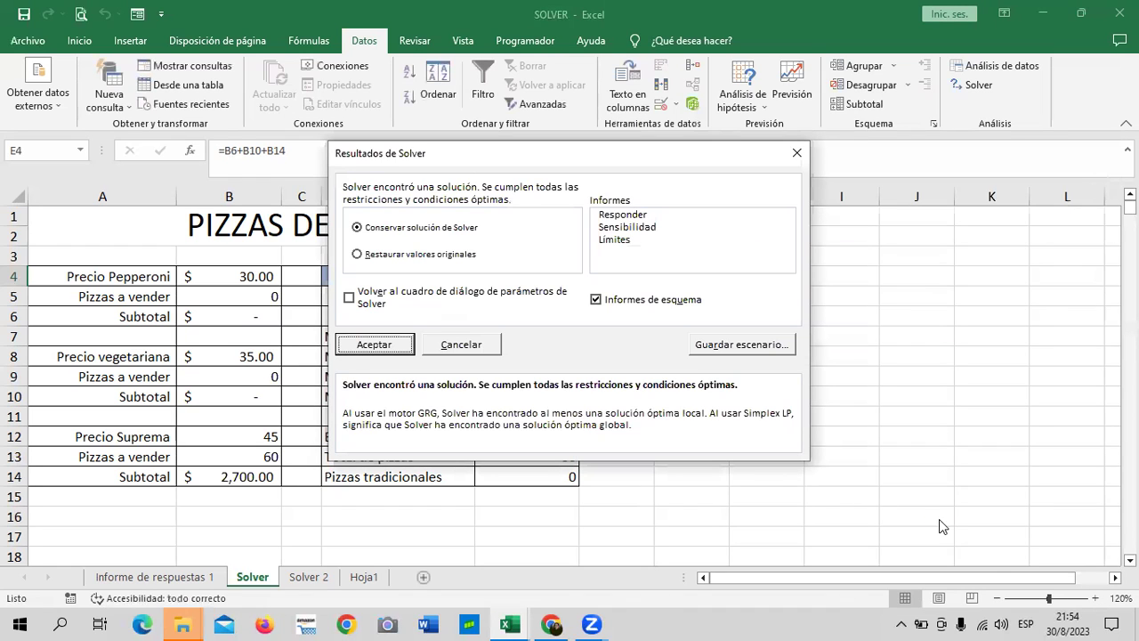
click(374, 346)
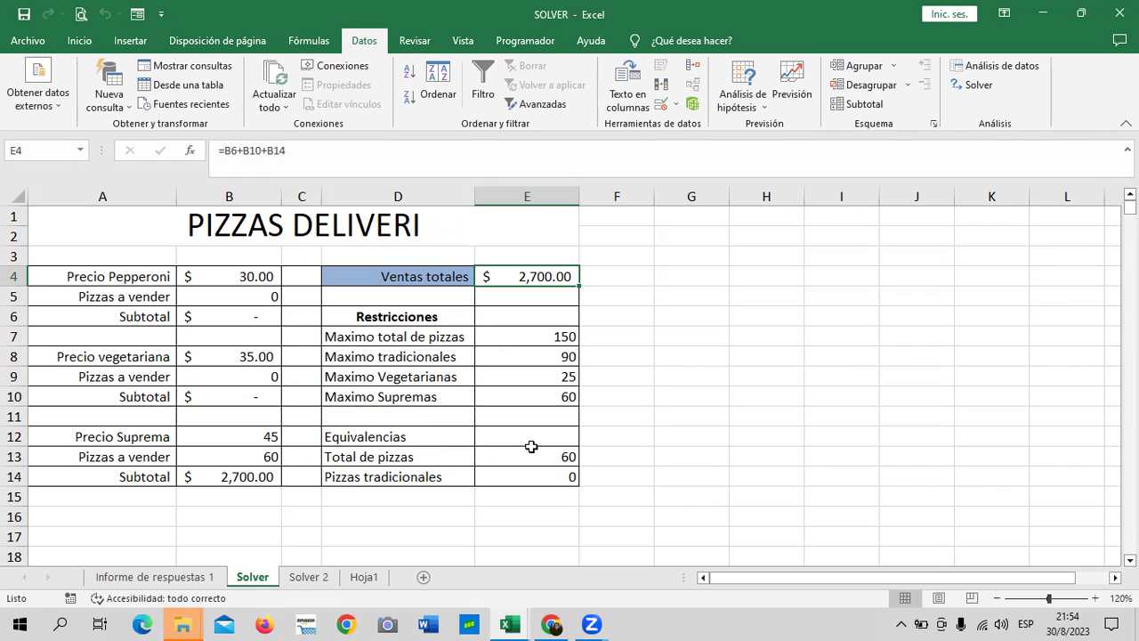
click(267, 455)
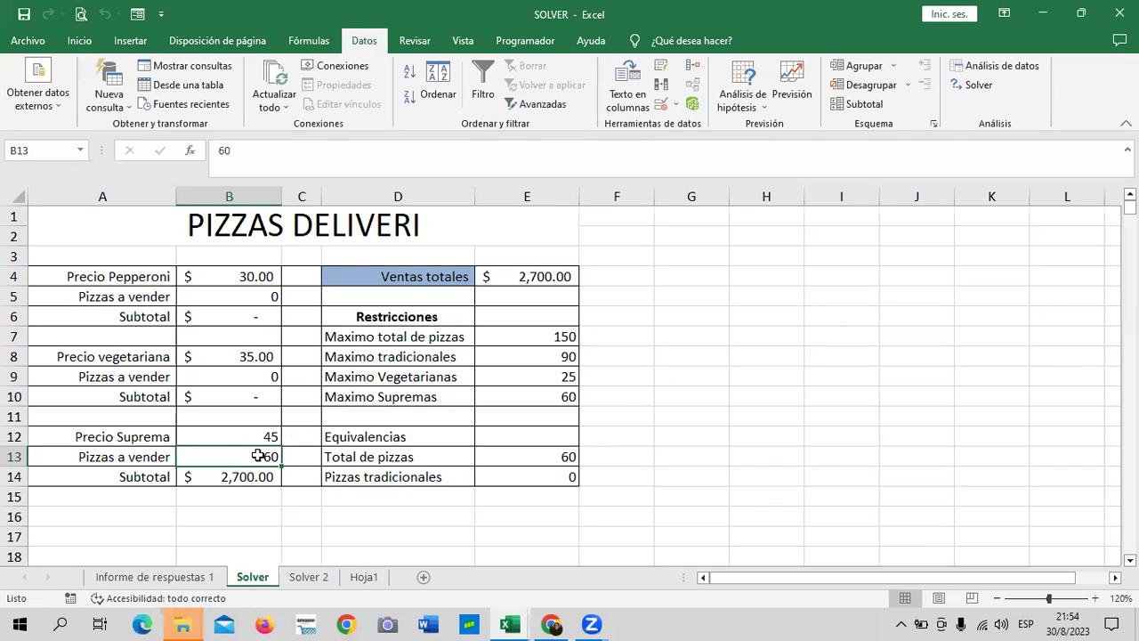
click(311, 578)
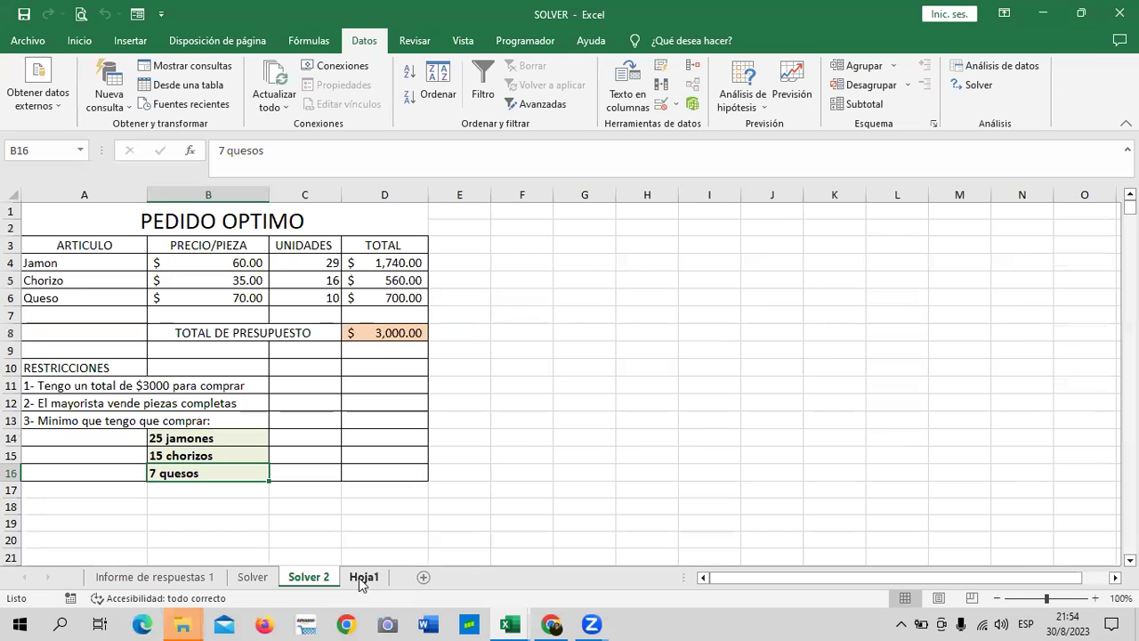
Step: Go back to the Solver pizza sheet and recheck B5, the E4 total and B9
click(363, 577)
click(254, 578)
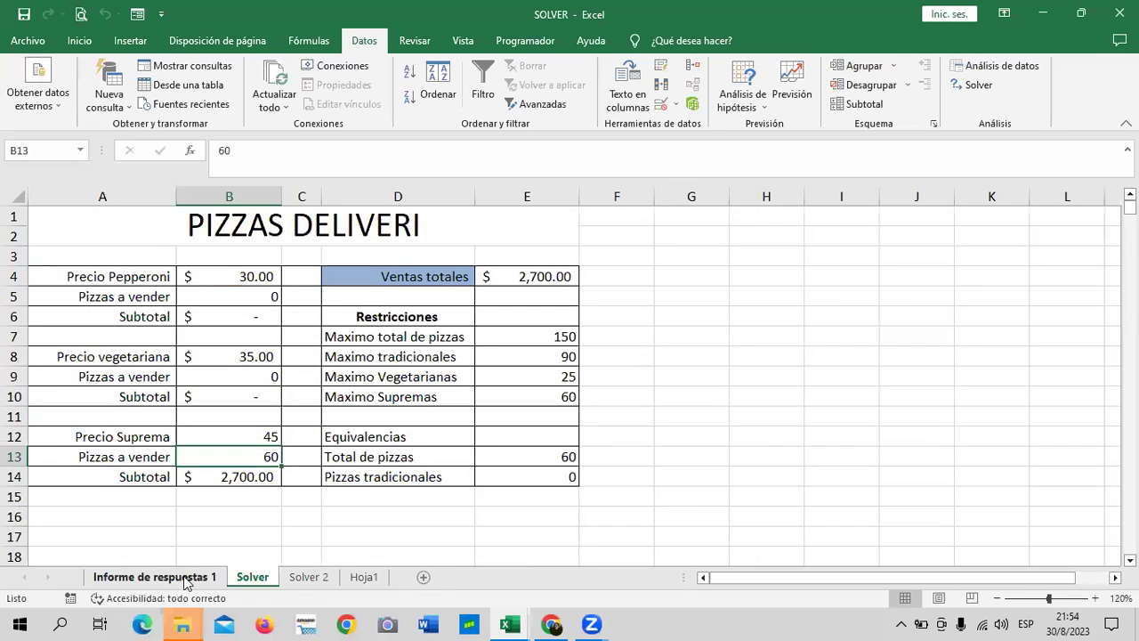
click(195, 577)
click(258, 578)
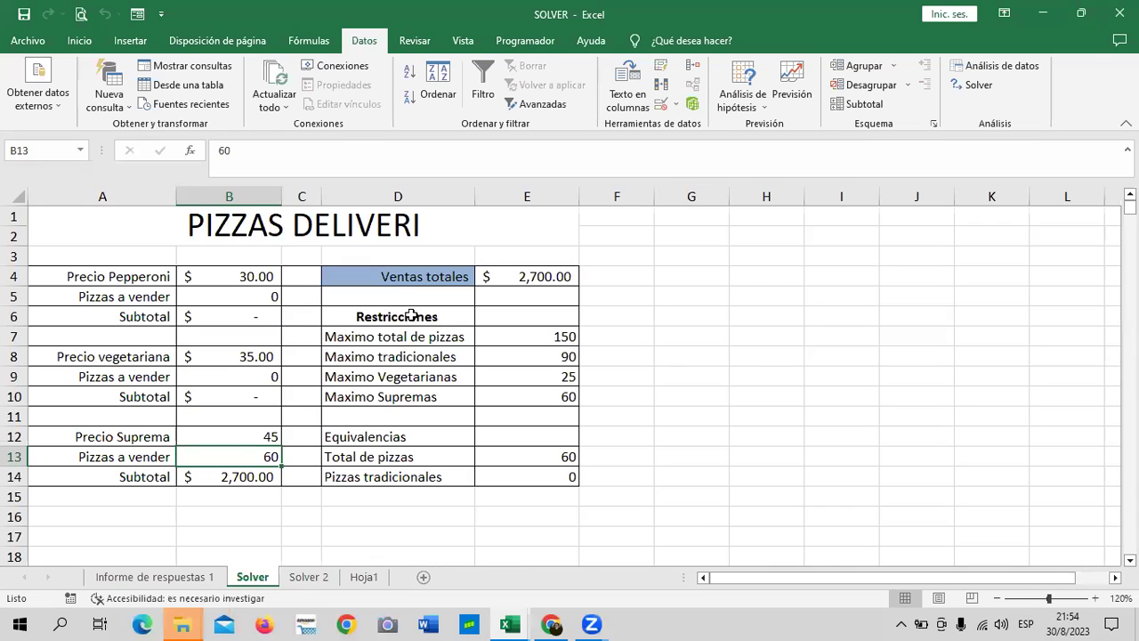
click(245, 297)
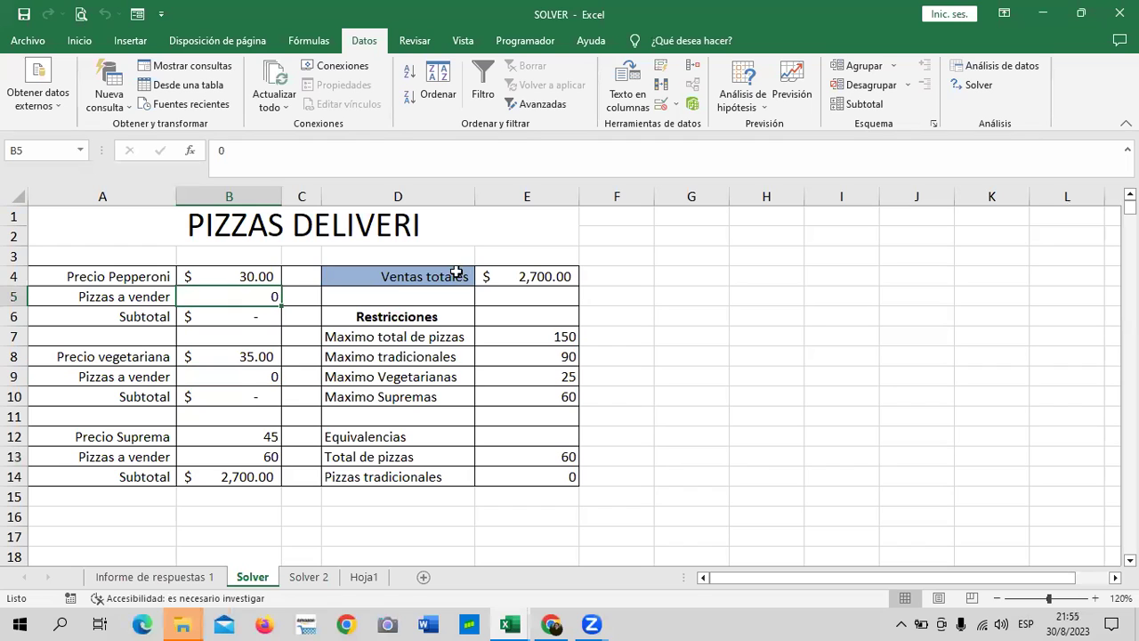
click(509, 269)
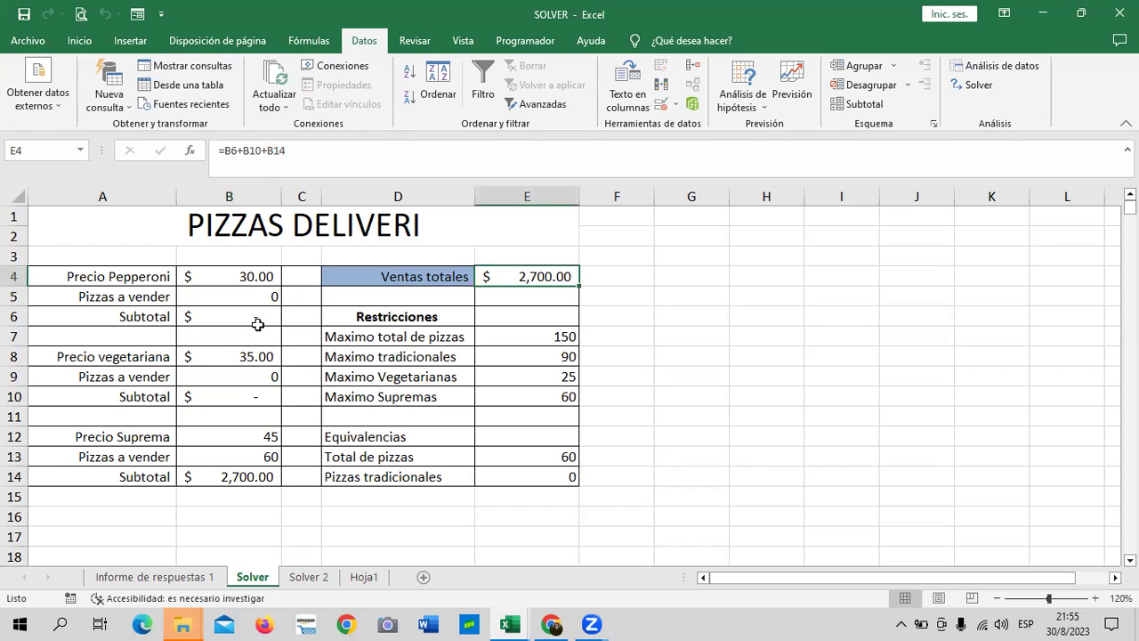
click(244, 295)
click(240, 374)
Step: Format the Suprema price in B12 as currency from Inicio
click(221, 438)
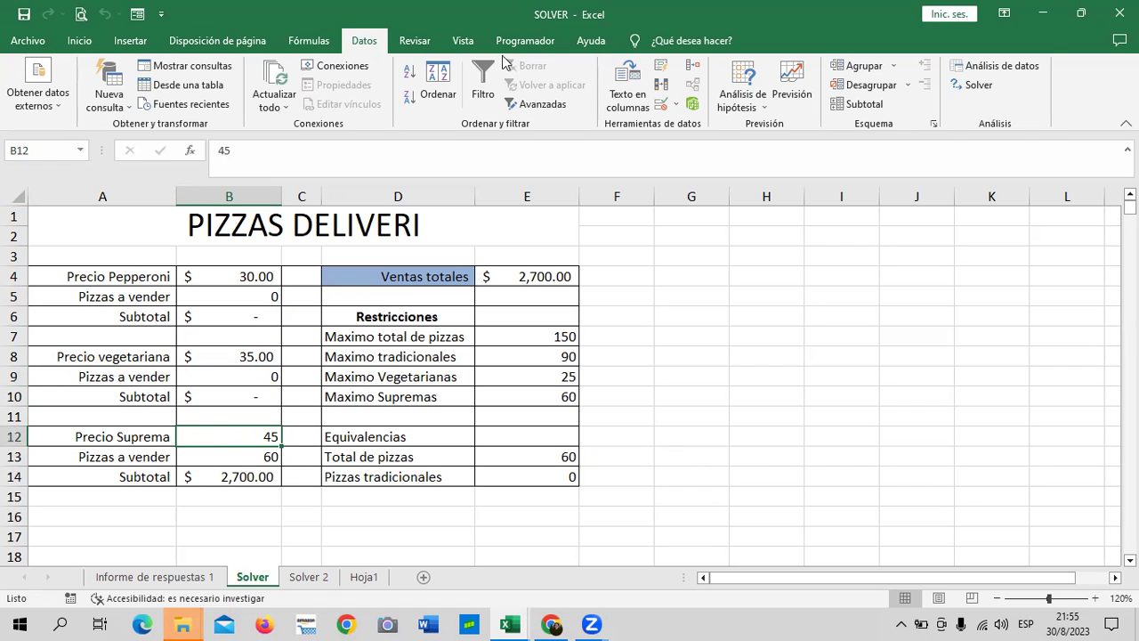
click(84, 47)
click(538, 98)
Step: Check B13, select E4 and reopen the Solver parameters from Datos
click(218, 459)
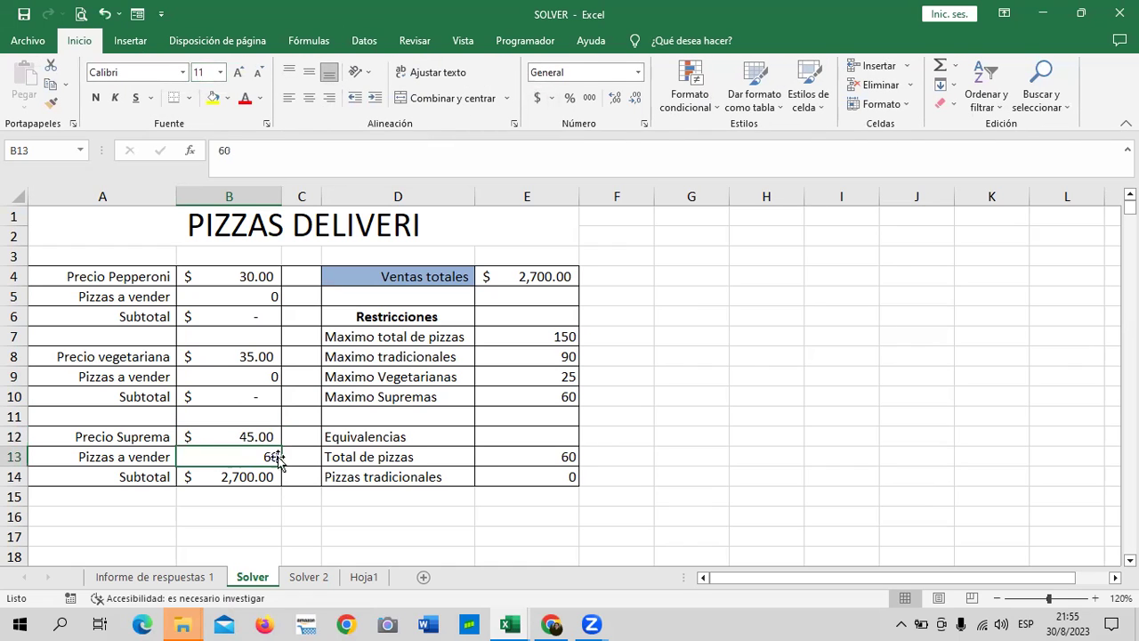
click(557, 276)
click(364, 40)
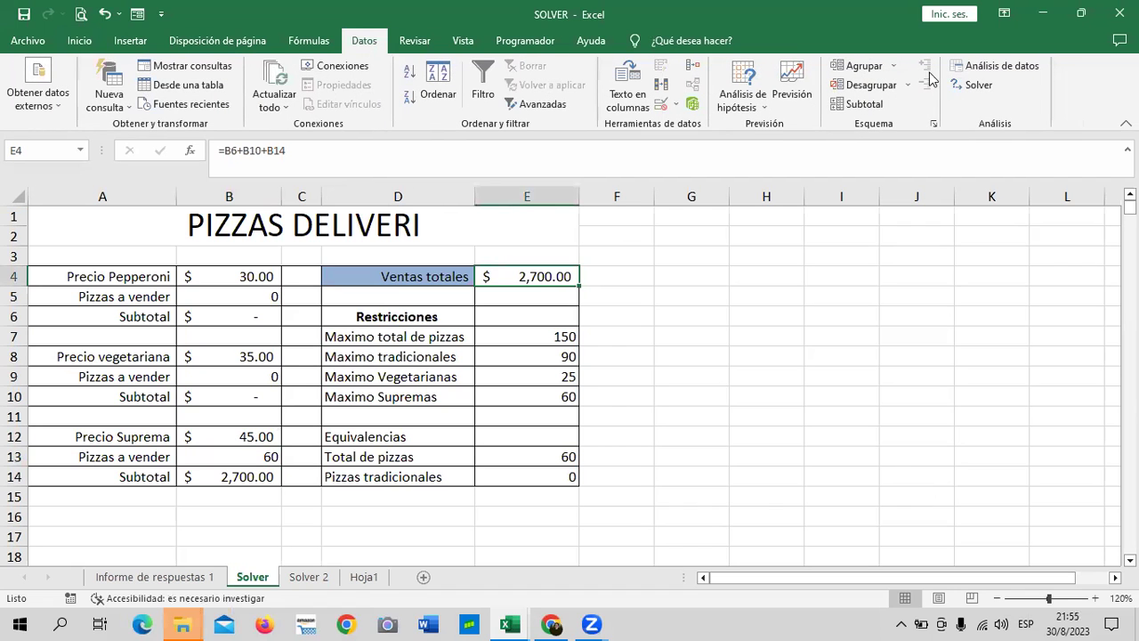
click(974, 85)
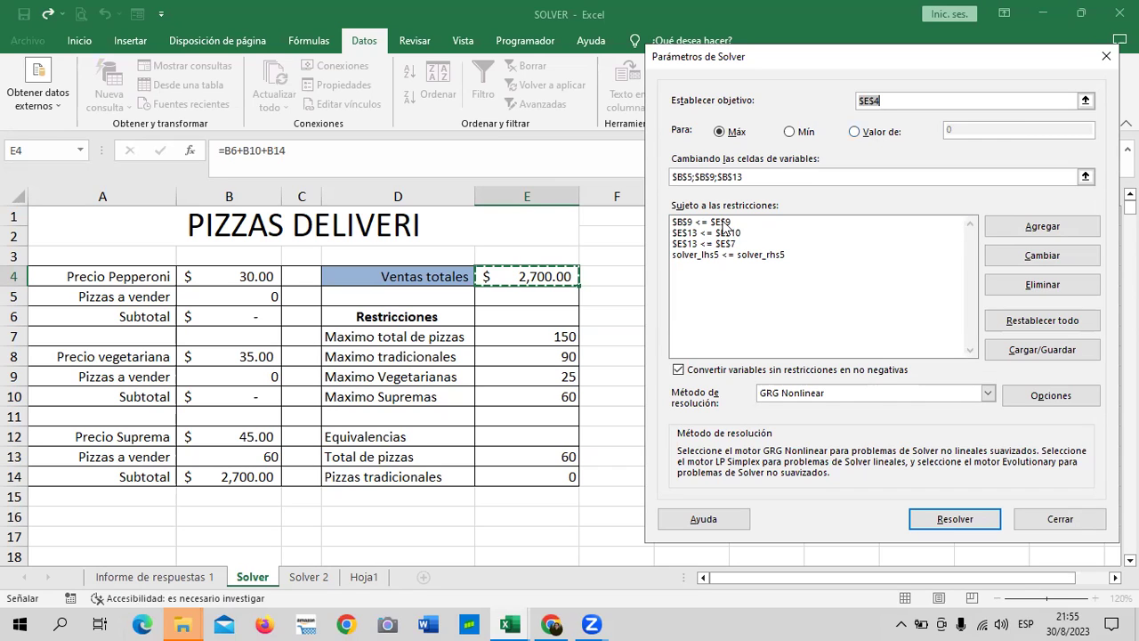
Step: Edit the first constraint so its limit refers to row 10 (E10)
click(890, 285)
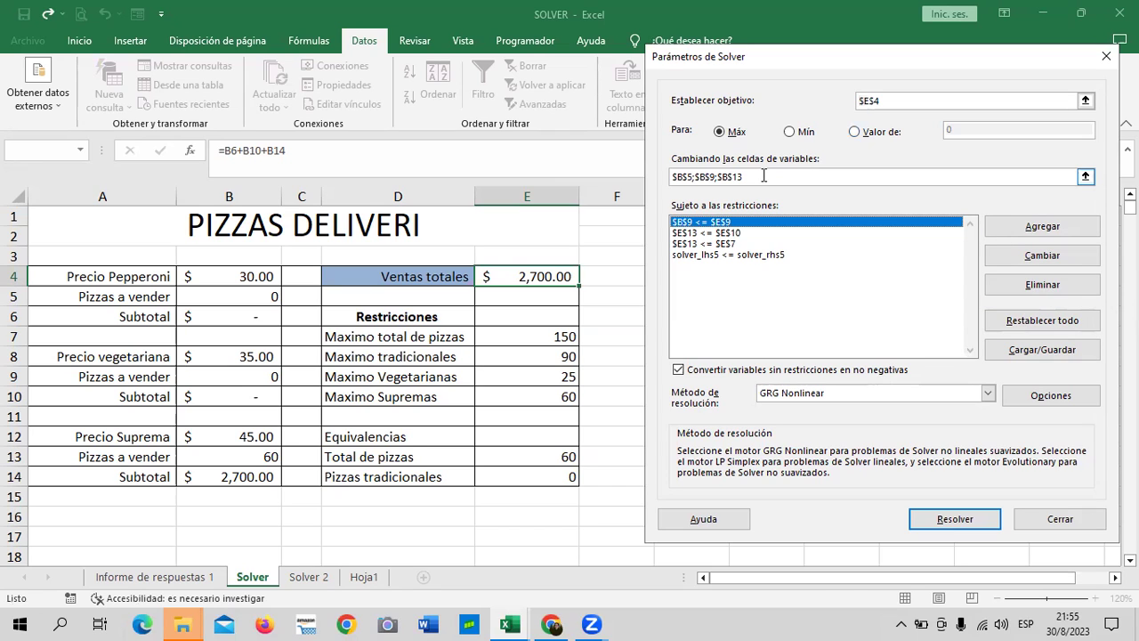
click(1050, 256)
click(974, 300)
key(BackSpace)
text(10)
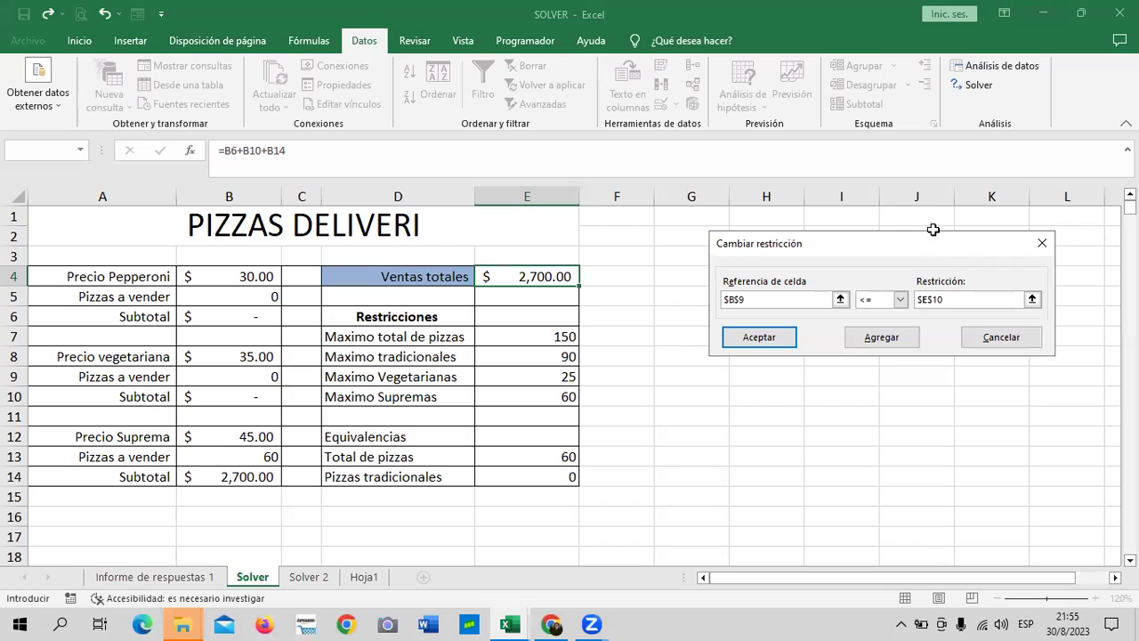
click(784, 339)
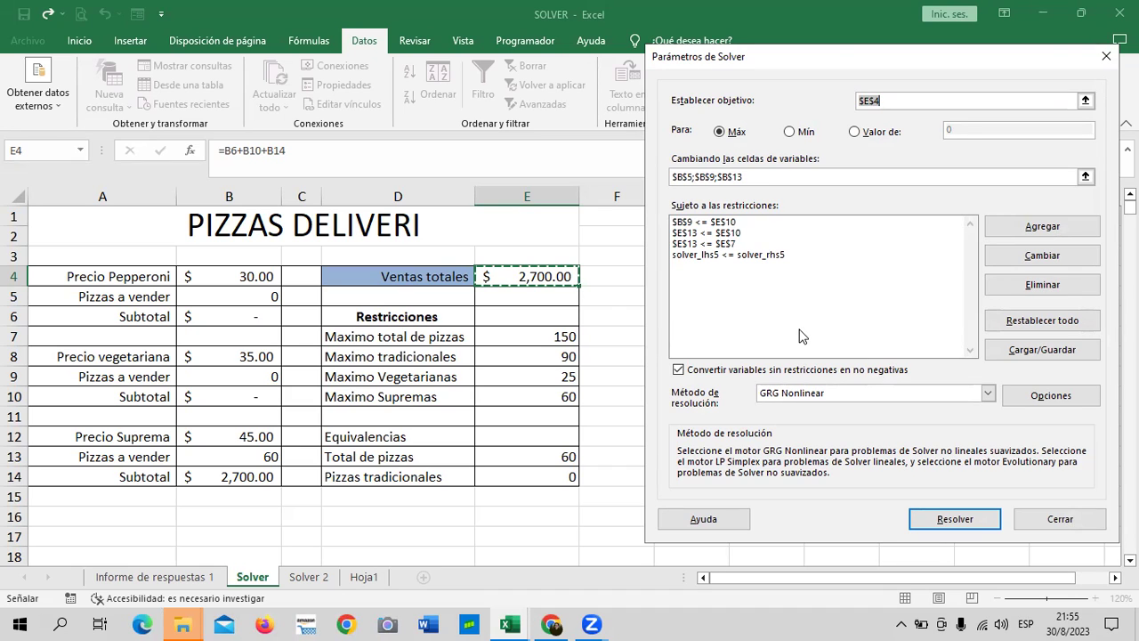
Step: Edit that constraint again, changing its limit back to row 9
click(702, 223)
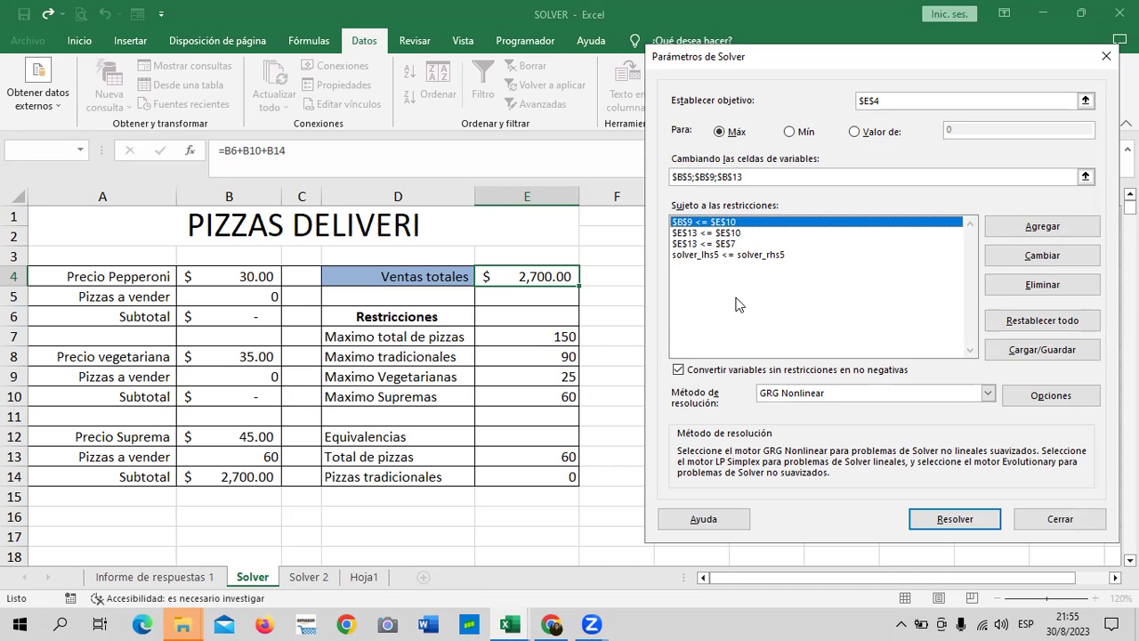
click(1069, 259)
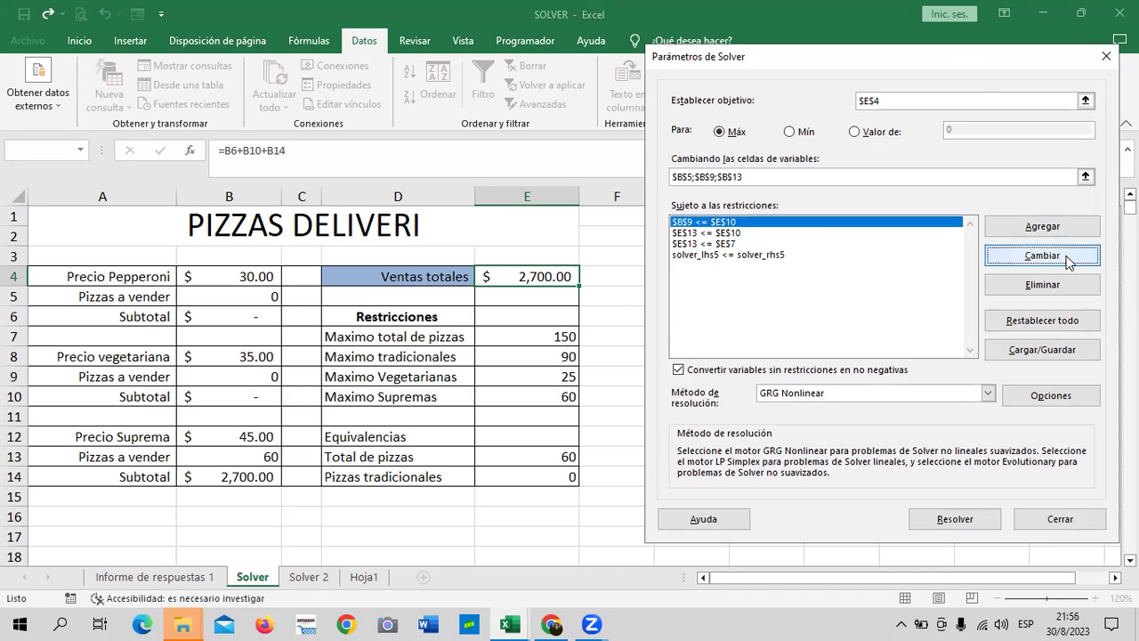
click(957, 303)
click(954, 300)
key(BackSpace)
text(9)
click(762, 341)
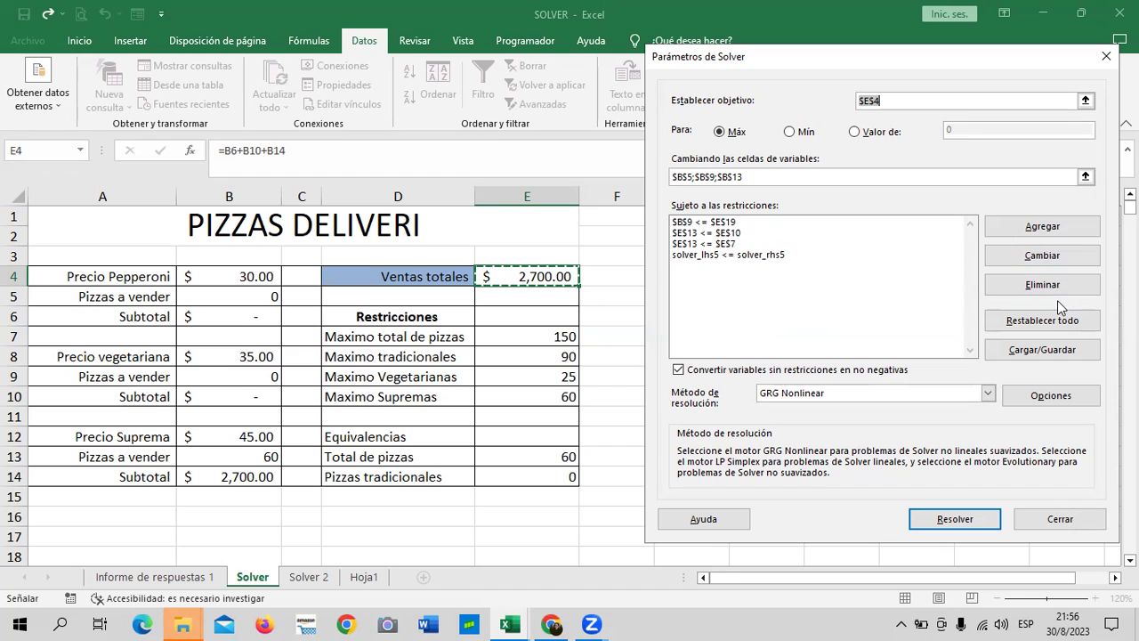
Step: Delete the remaining constraints, including E13 <= E7 and E13 <= E10, and add a new one
click(710, 256)
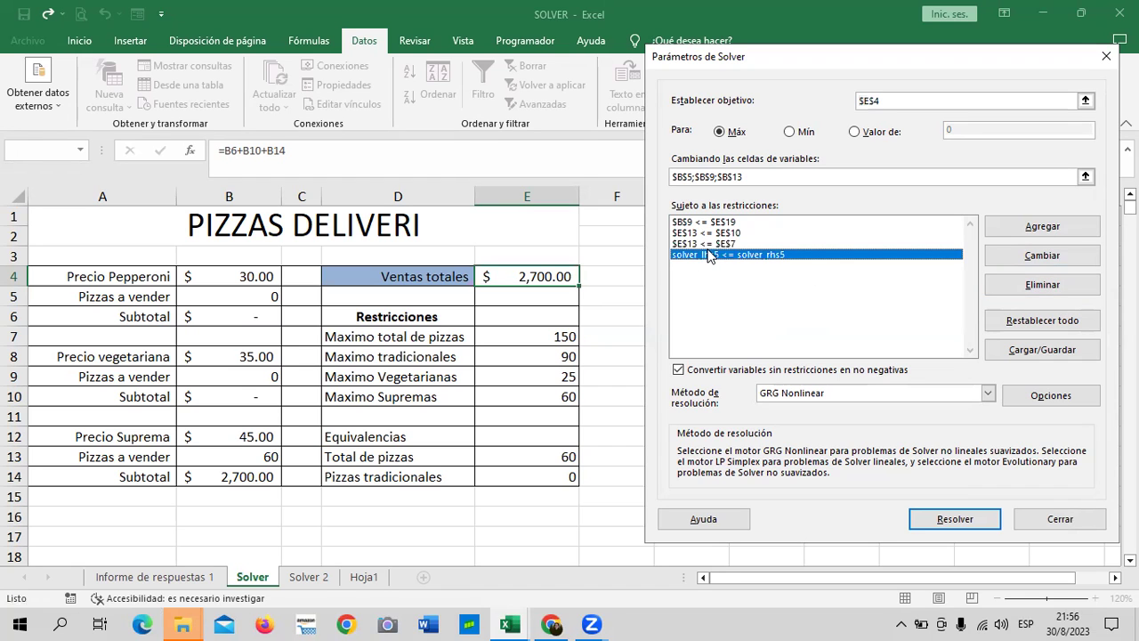
key(Escape)
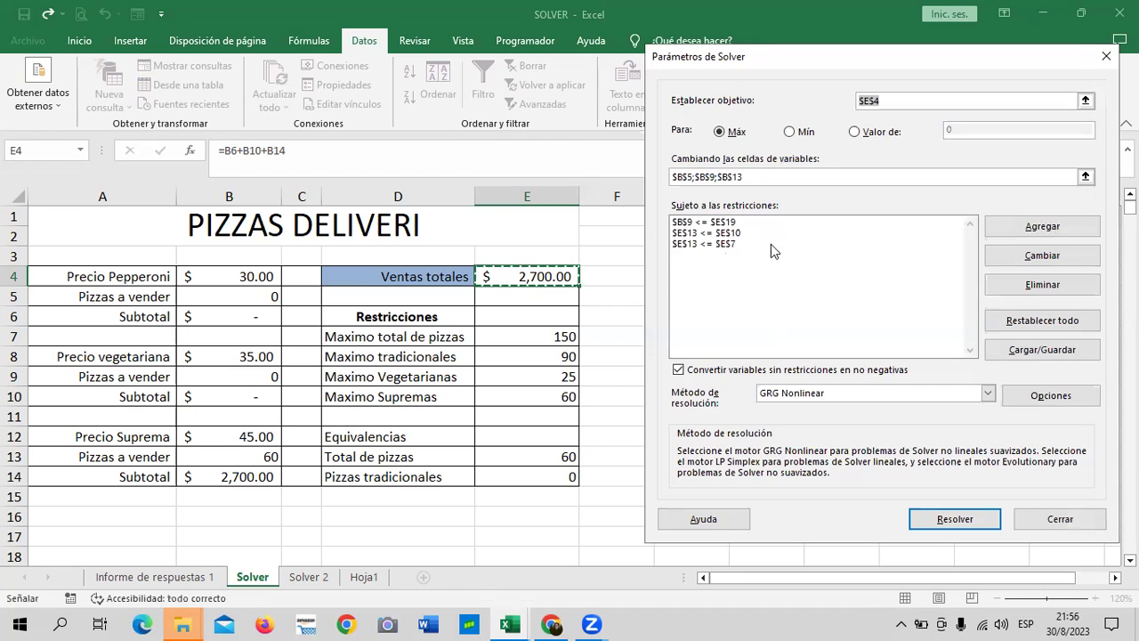
click(771, 244)
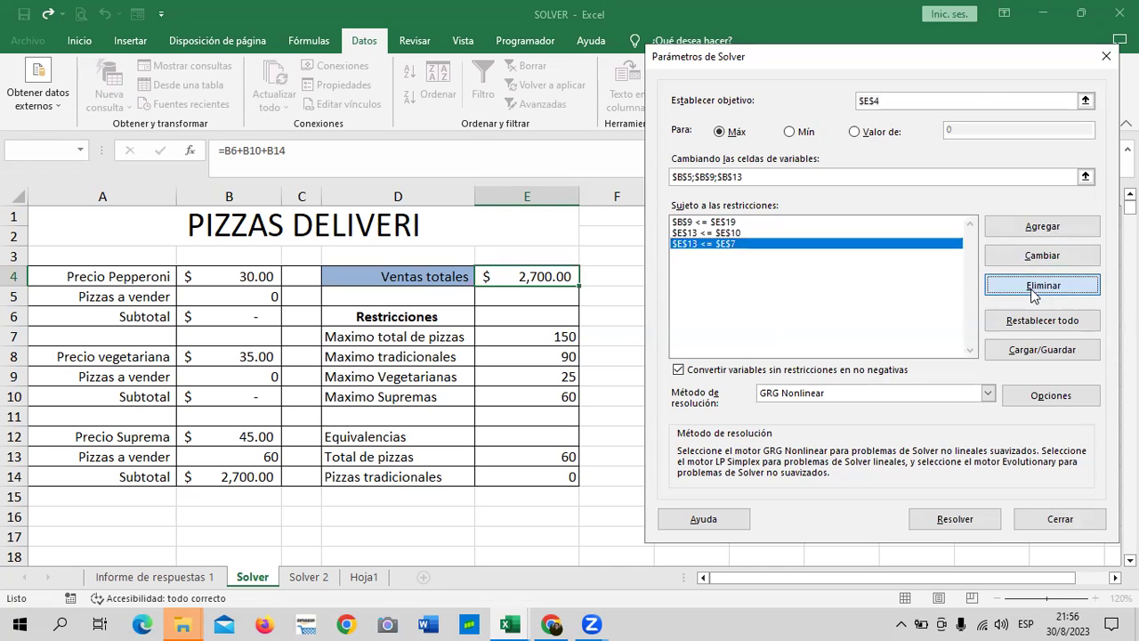
click(1033, 286)
click(1051, 287)
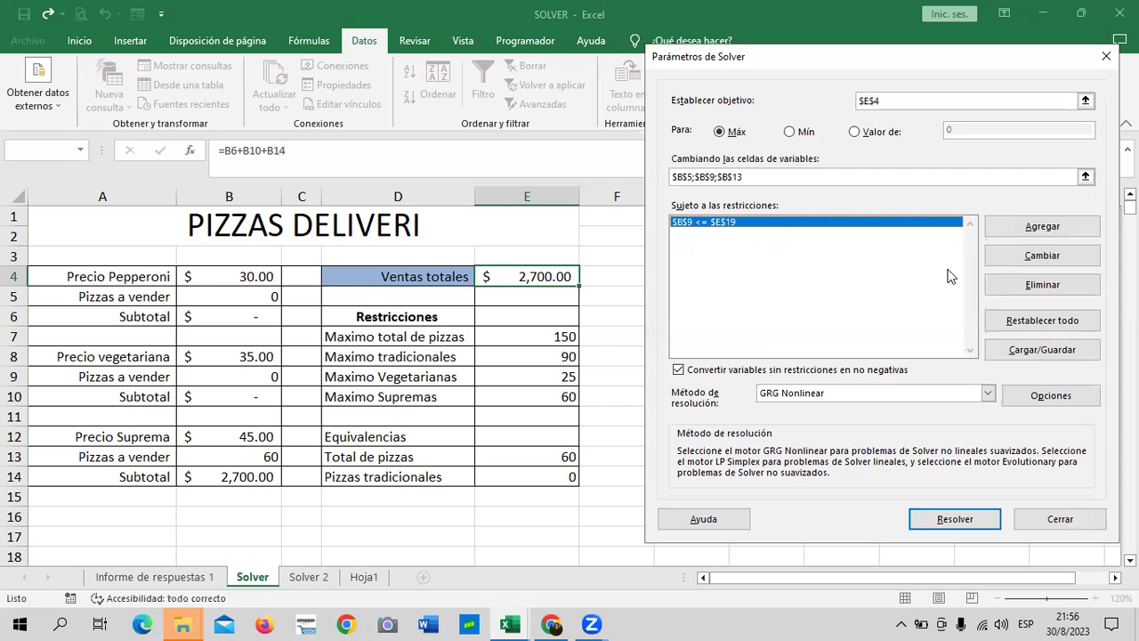
click(1046, 286)
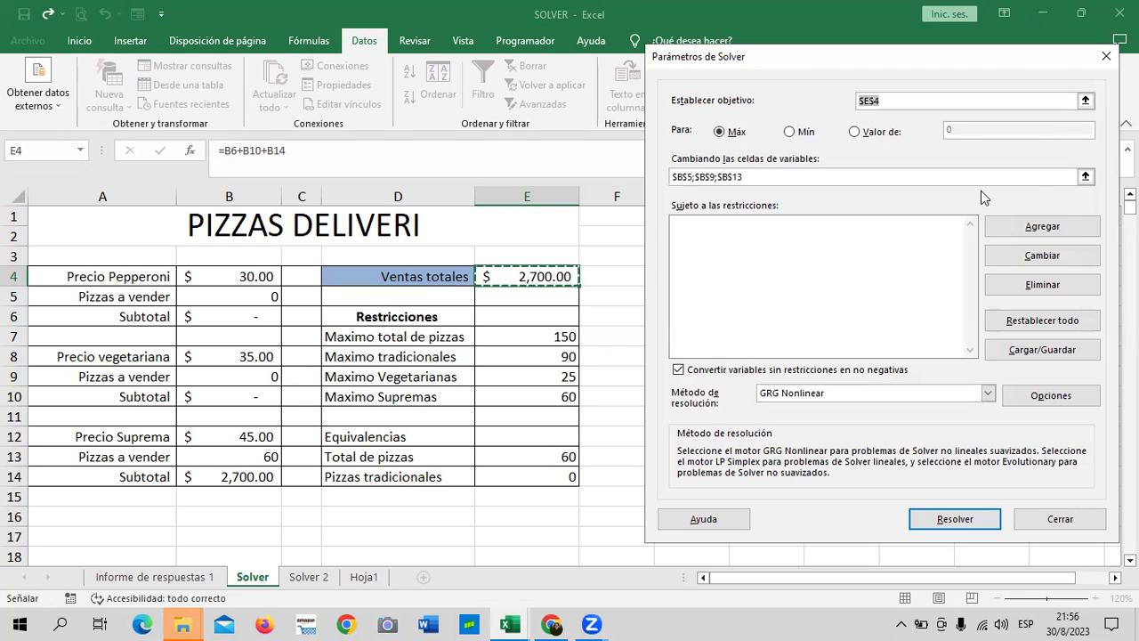
click(1046, 226)
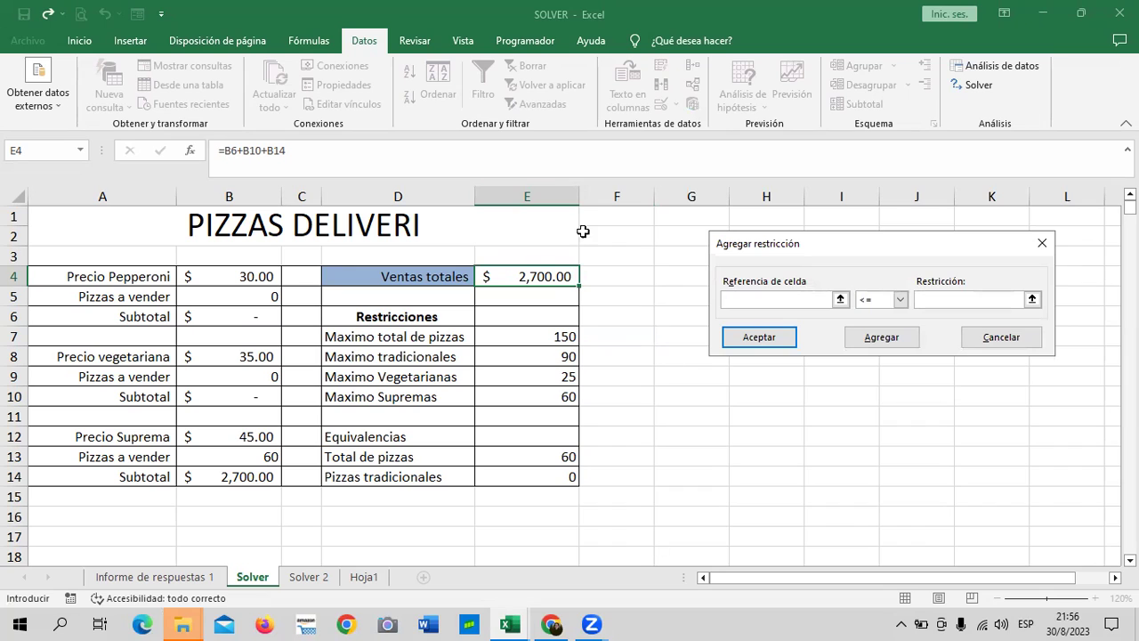
Step: Add Solver constraints $B$13 <= $E$10 for Supreme pizzas and $B$9 <= $E$9 for vegetarian pizzas
click(238, 477)
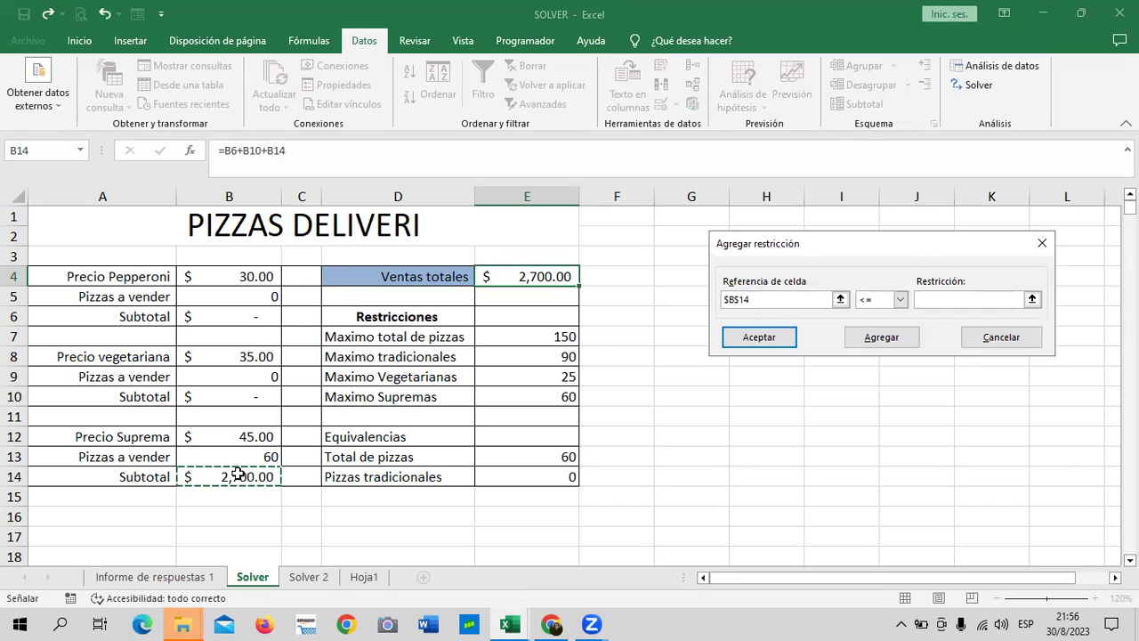
click(244, 453)
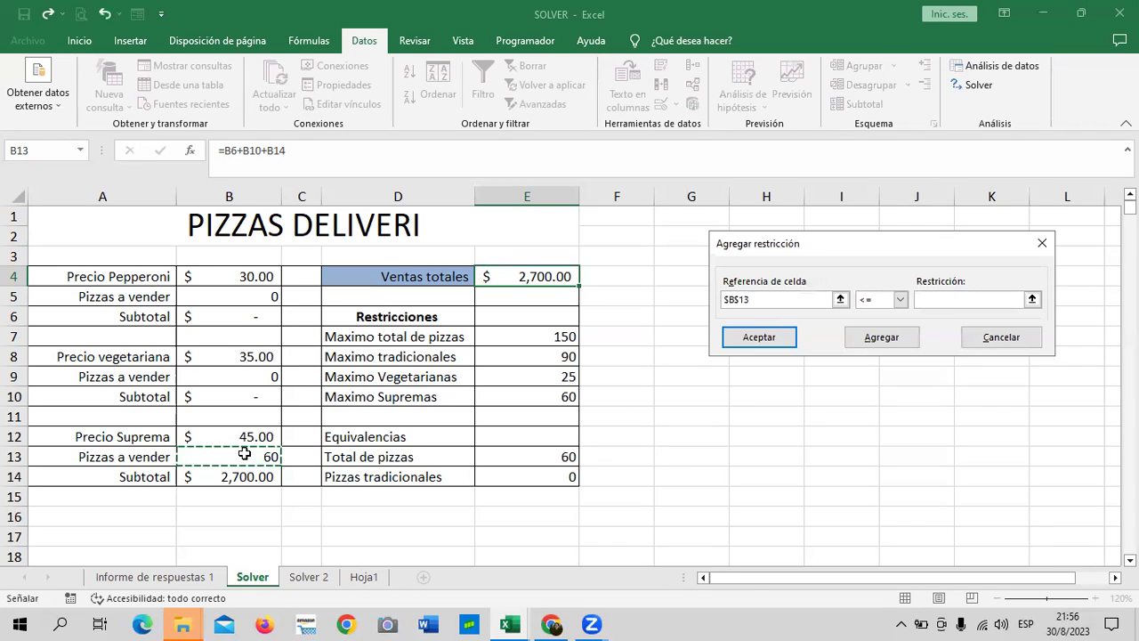
click(949, 298)
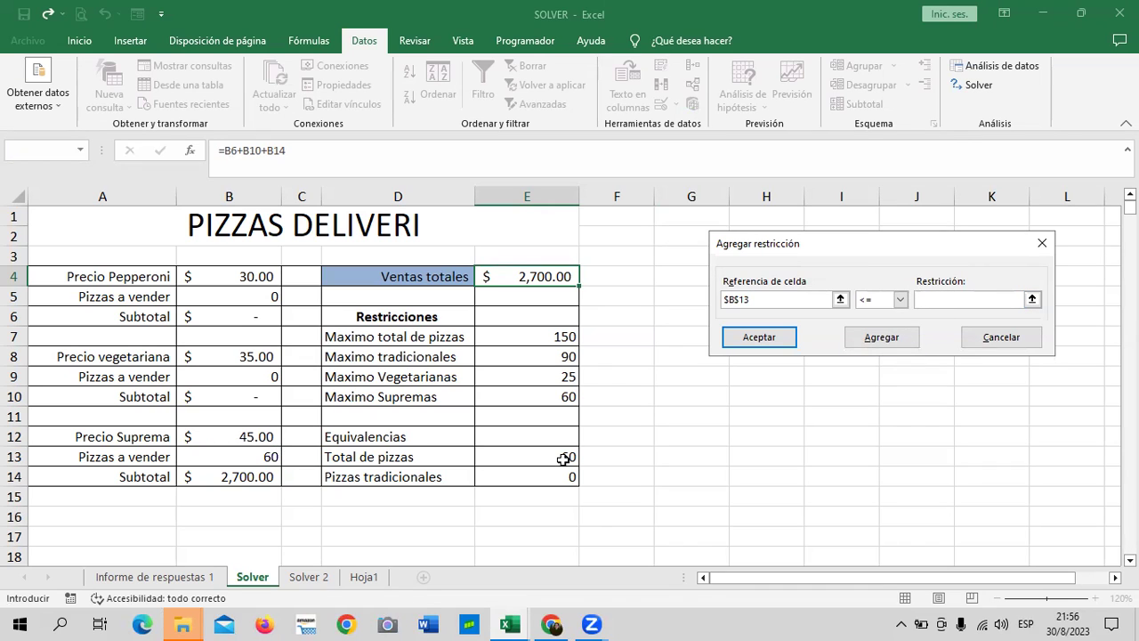
click(545, 395)
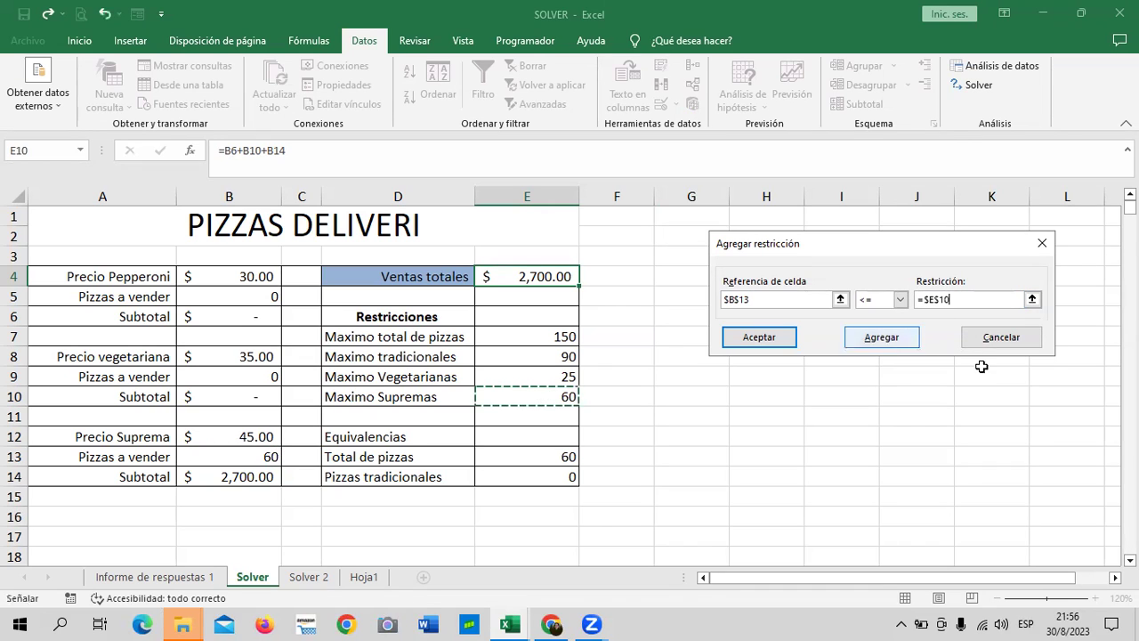
click(913, 339)
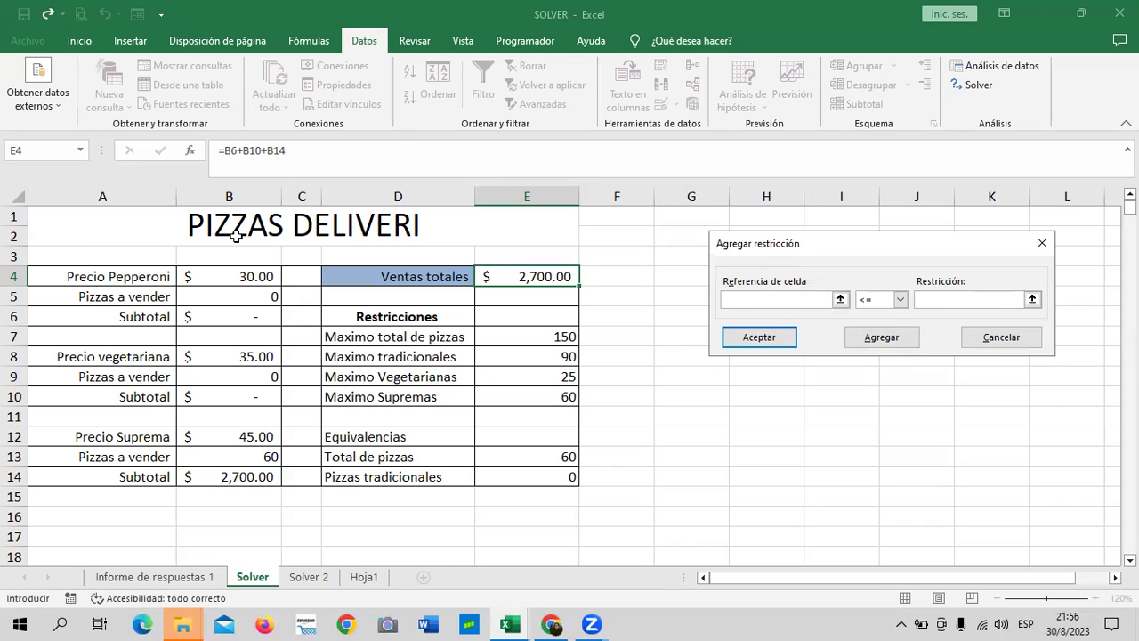
click(212, 381)
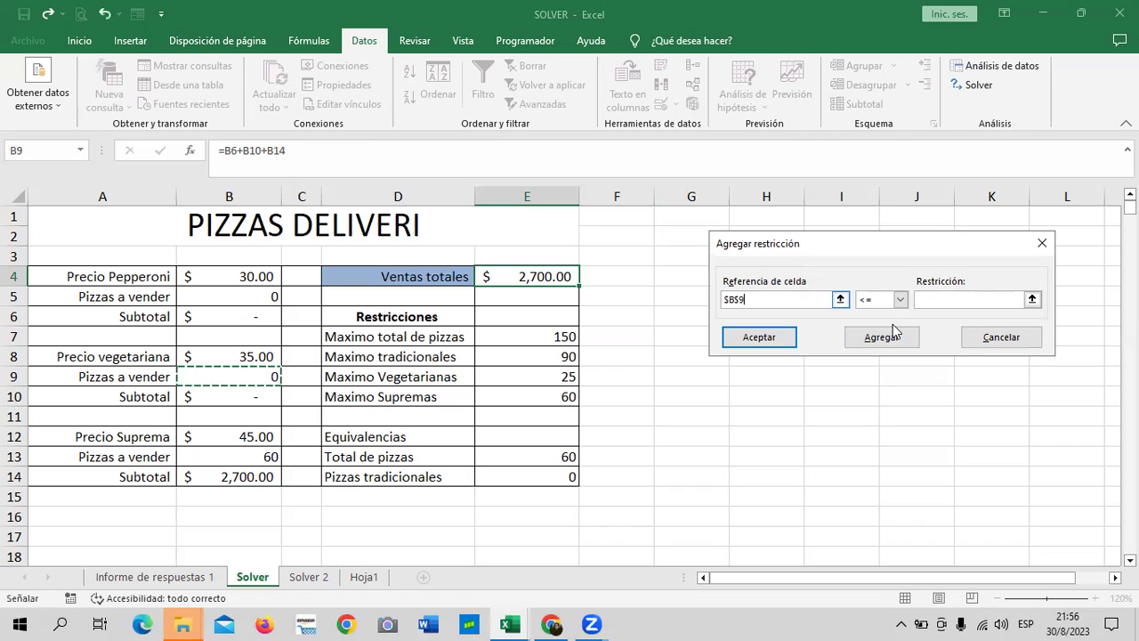
click(951, 299)
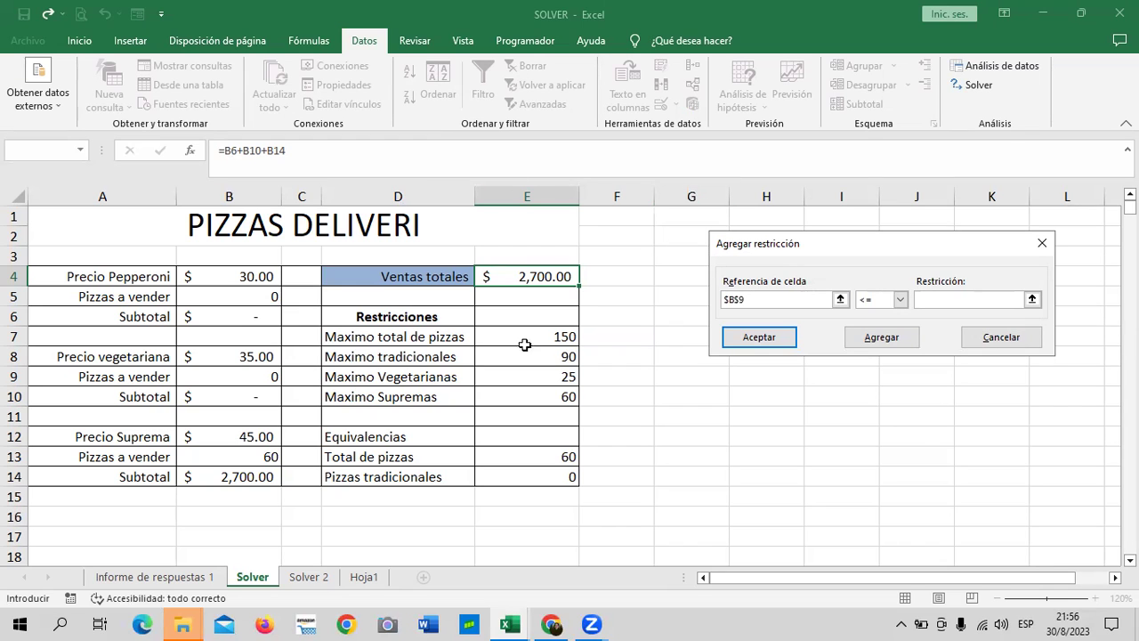
click(542, 376)
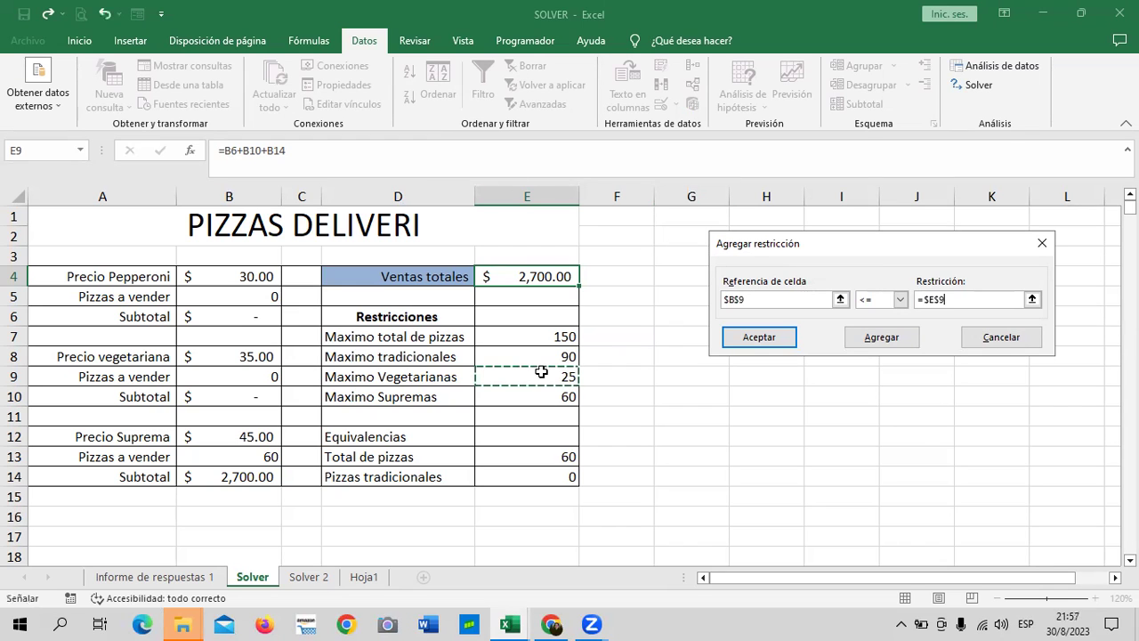
click(891, 341)
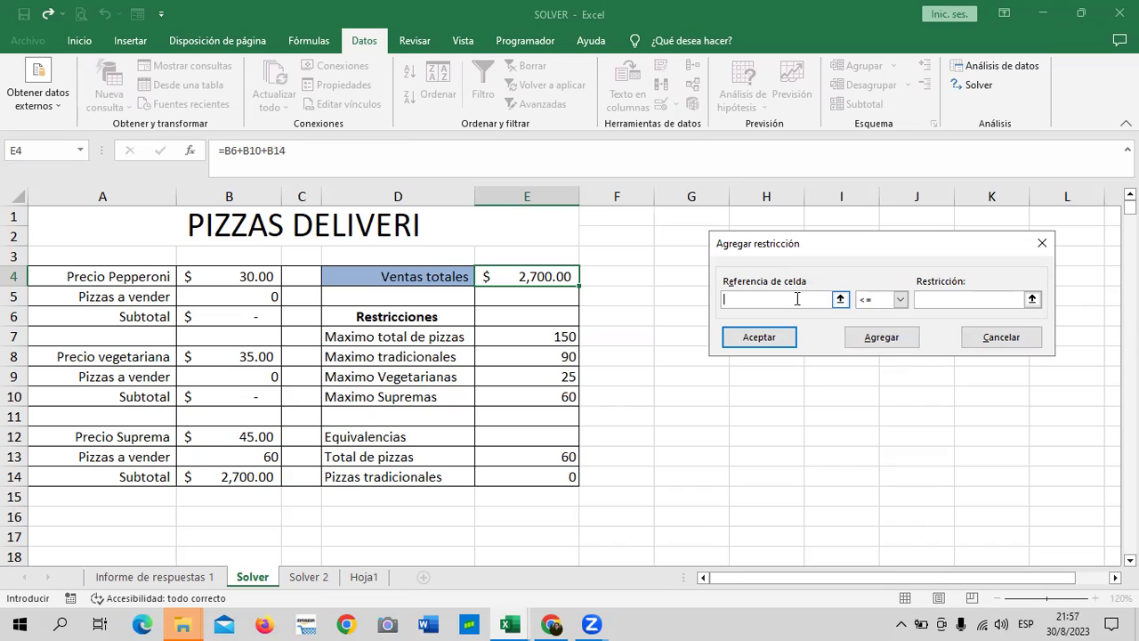
Step: Add constraints $E$13 <= $E$7 for total pizzas and $E$14 <= $E$8 for traditional pizzas
click(553, 457)
click(953, 298)
click(535, 334)
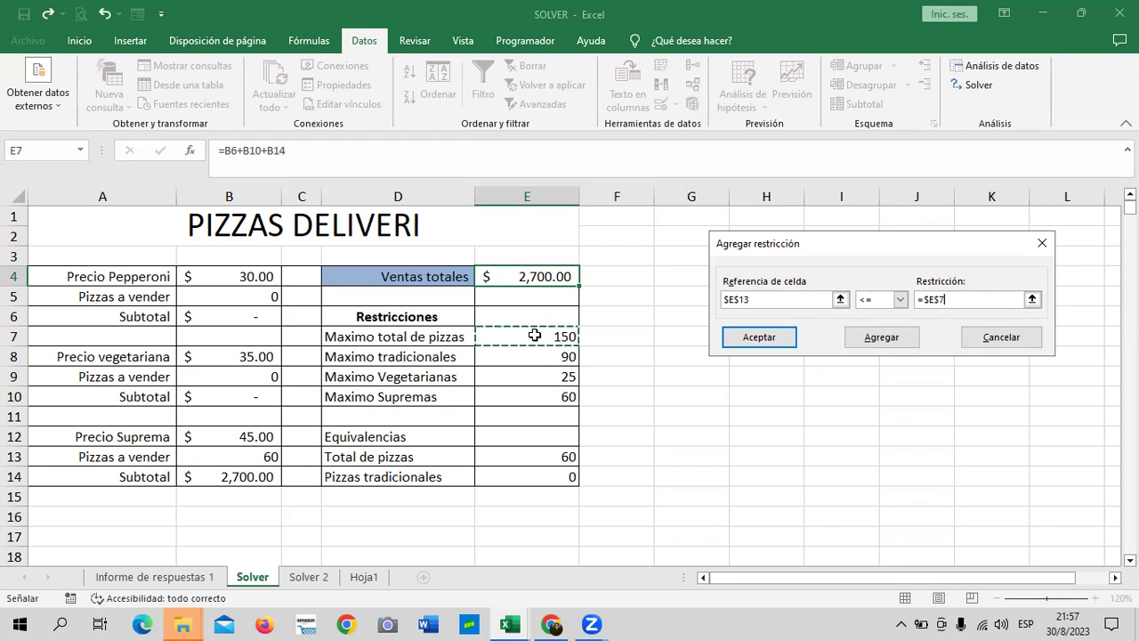
click(880, 337)
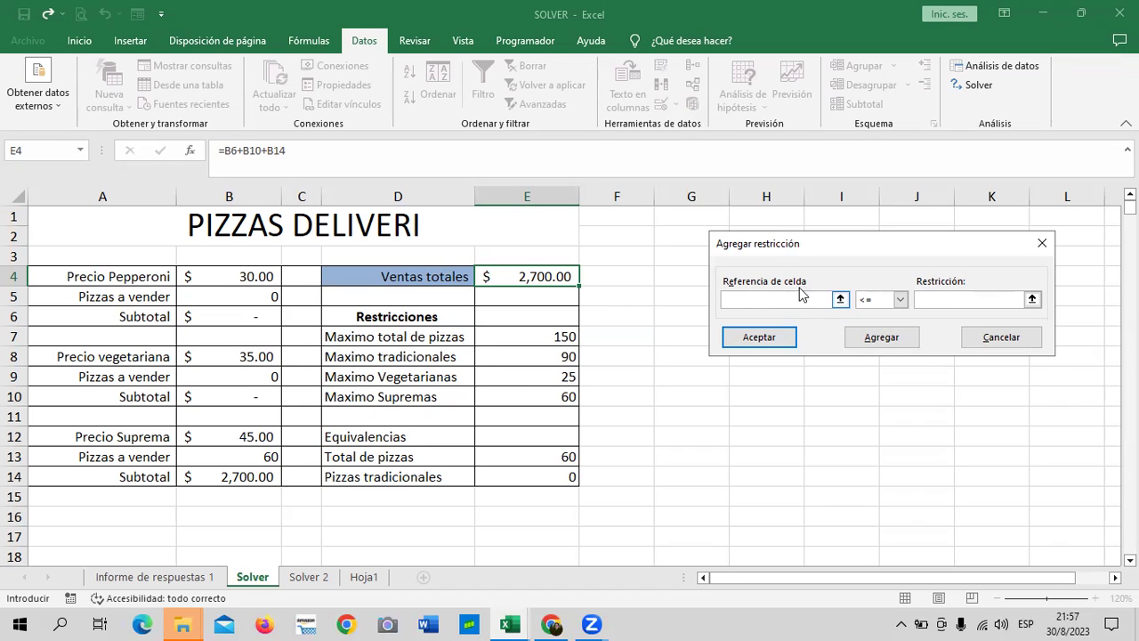
click(498, 481)
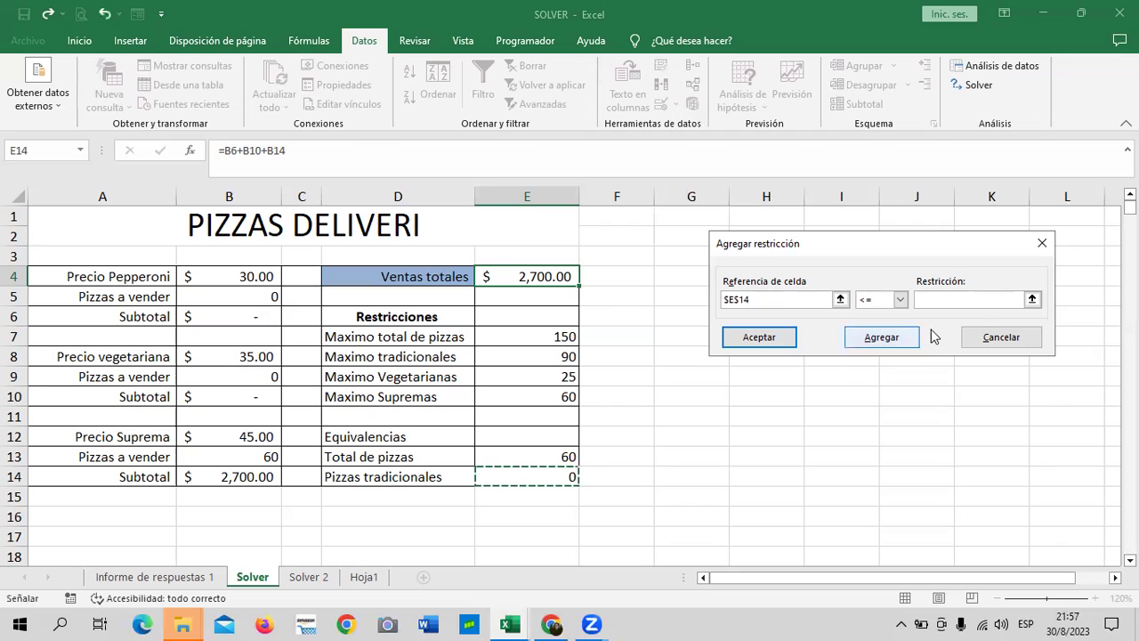
click(976, 299)
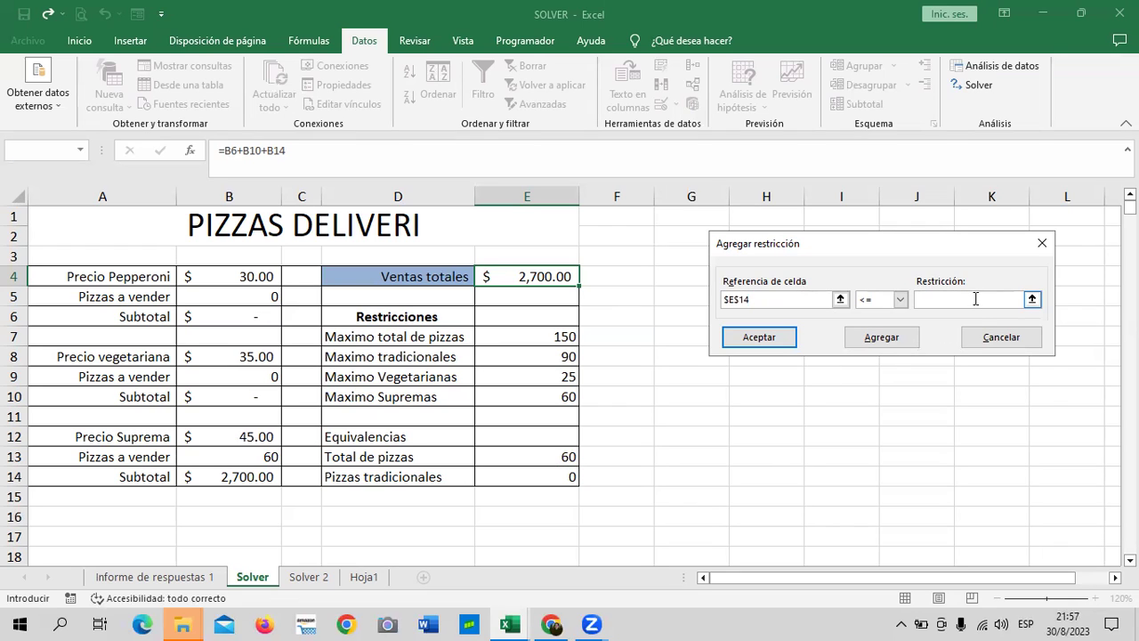
click(560, 363)
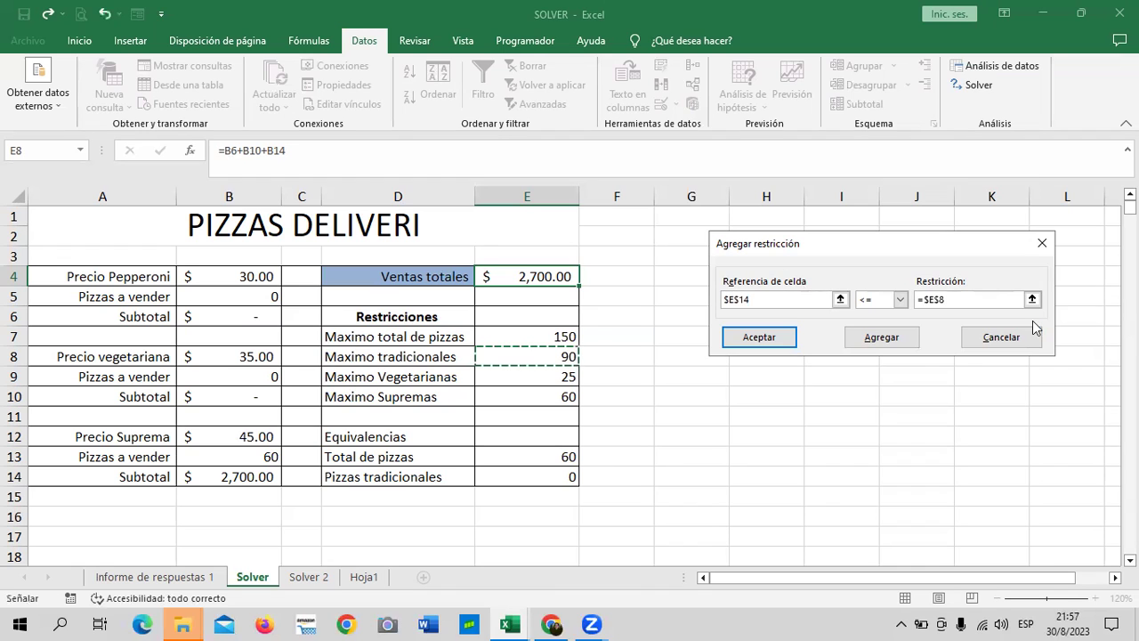
click(761, 337)
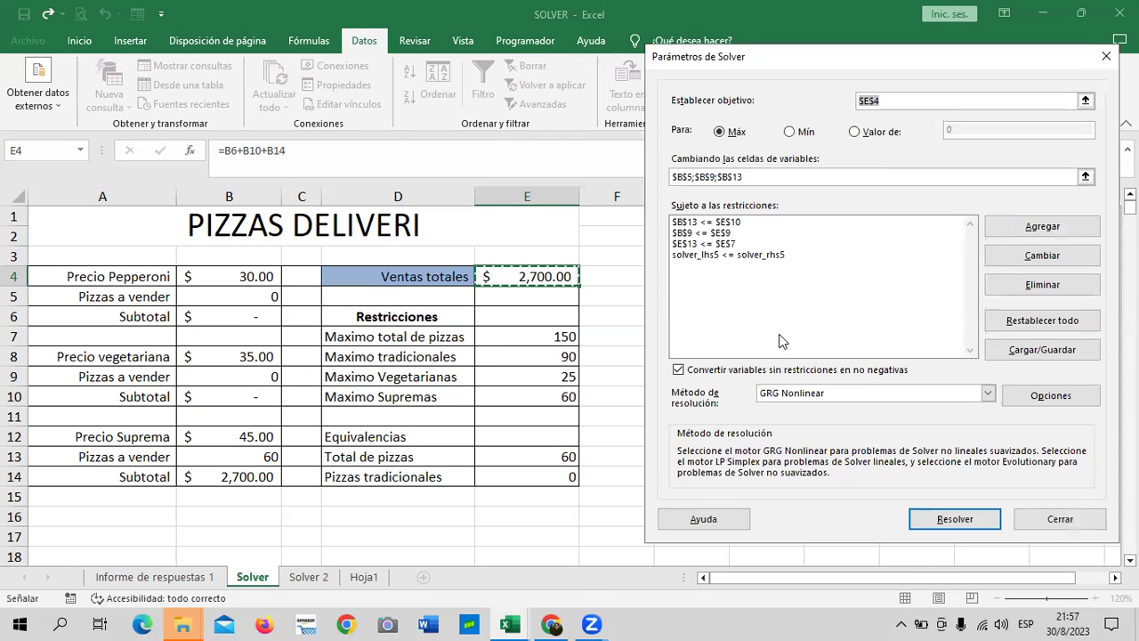
Step: Solve and keep the result: 65 pepperoni, 25 vegetarian, 60 Supreme, $5,525.00 total sales
click(944, 521)
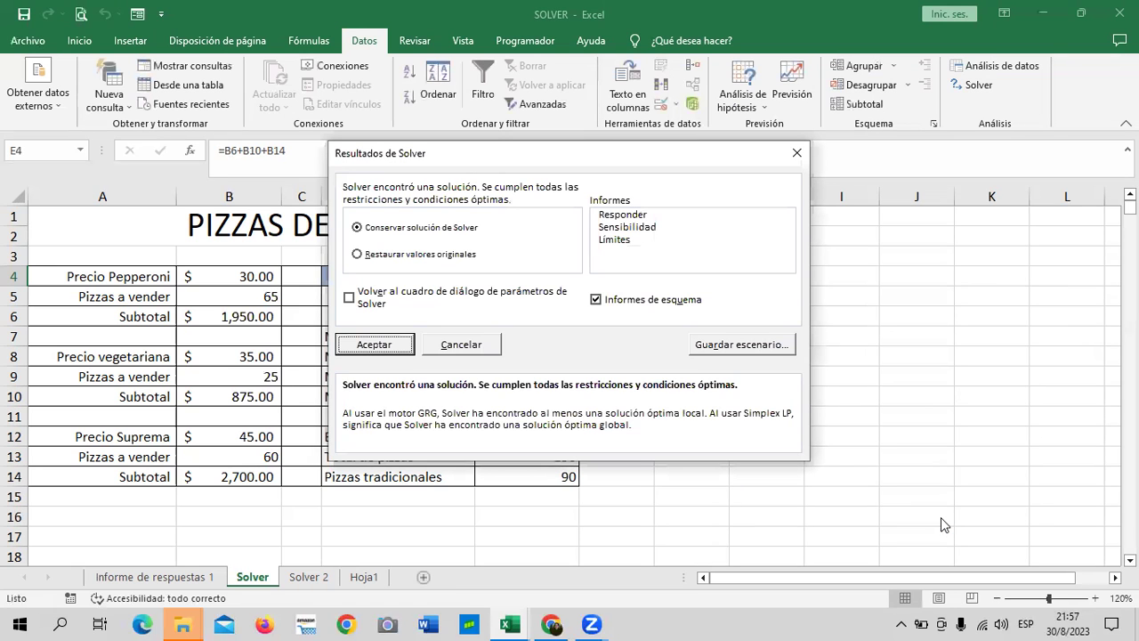
click(384, 345)
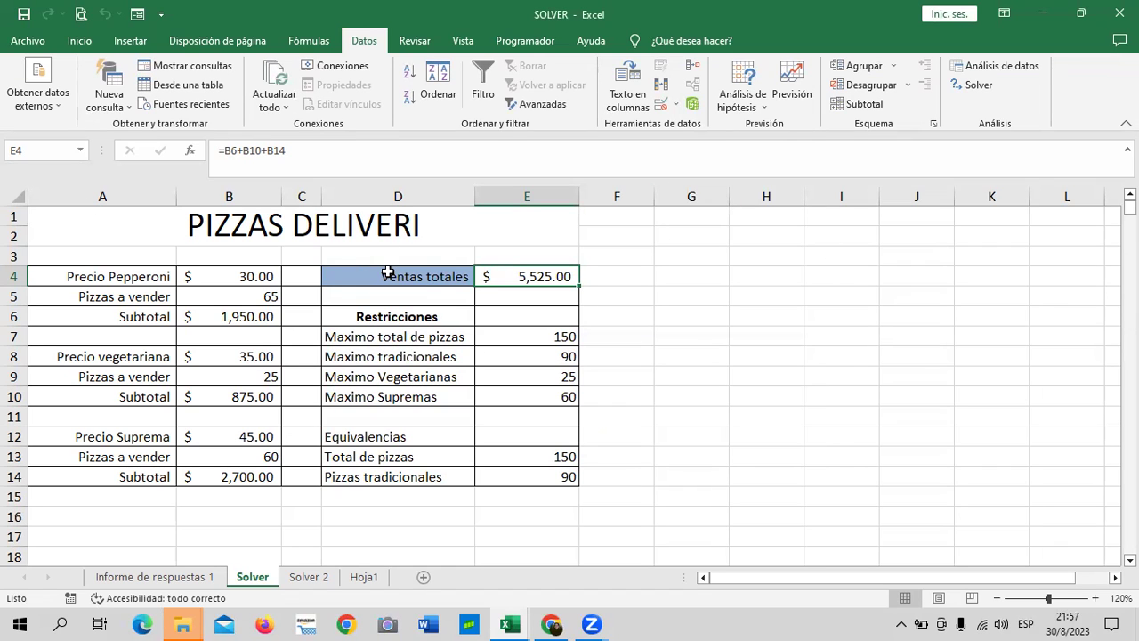
click(210, 299)
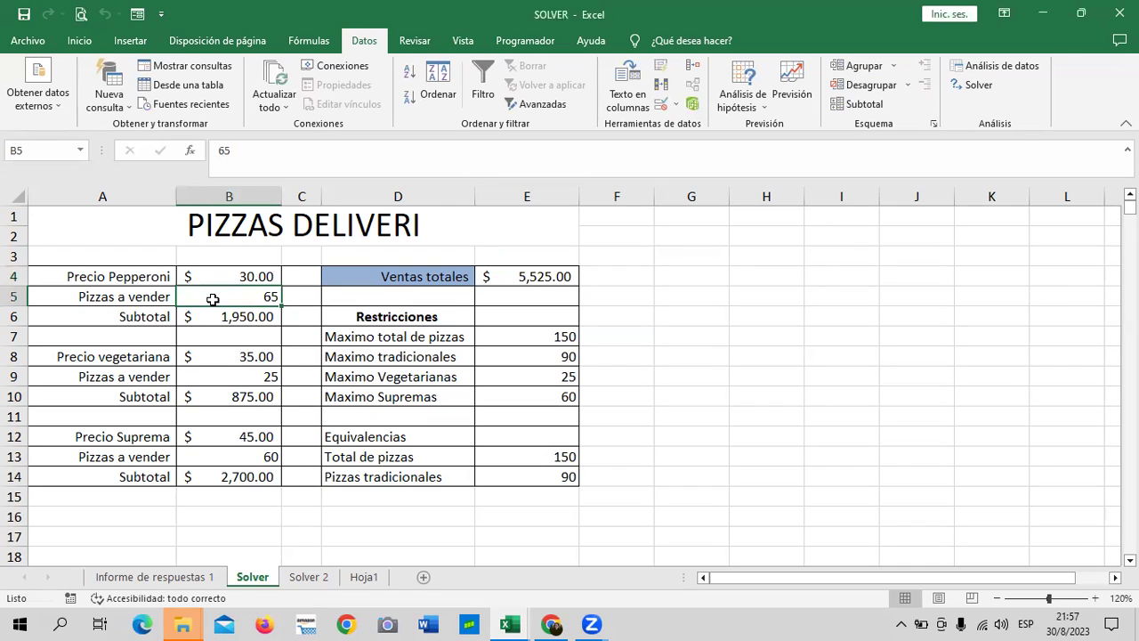
click(222, 375)
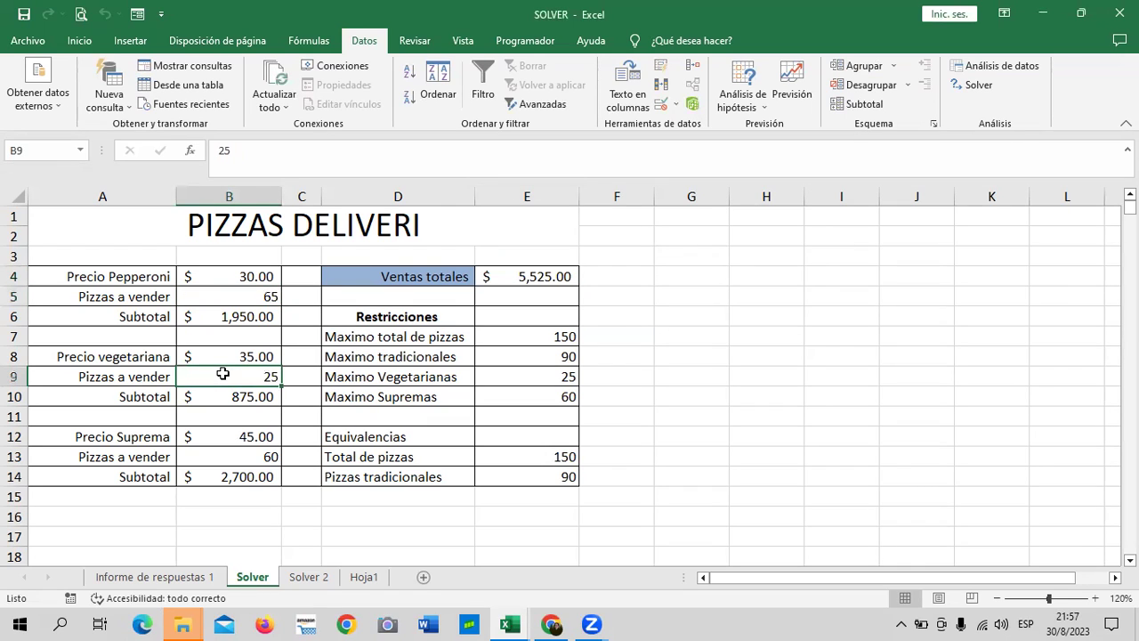
click(212, 457)
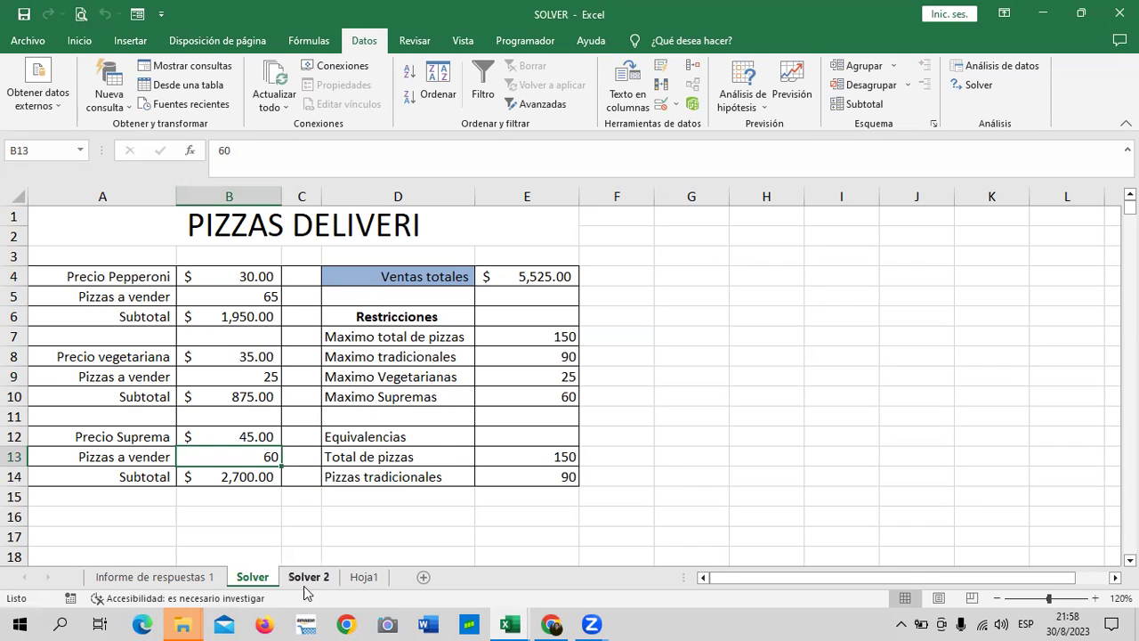
mouse_move(505, 622)
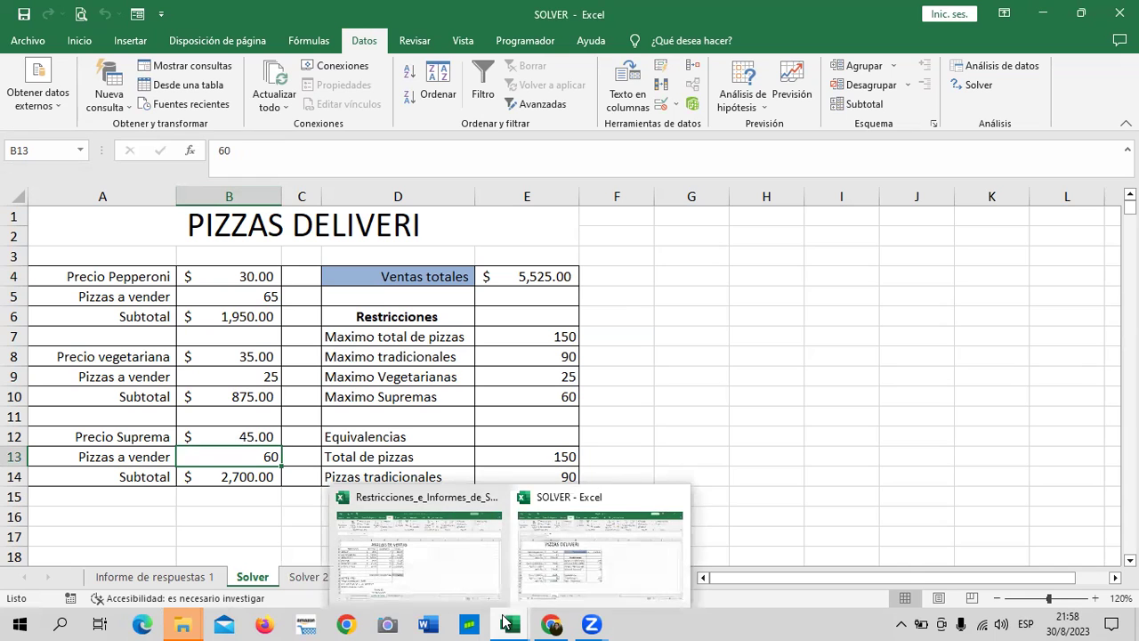
click(472, 600)
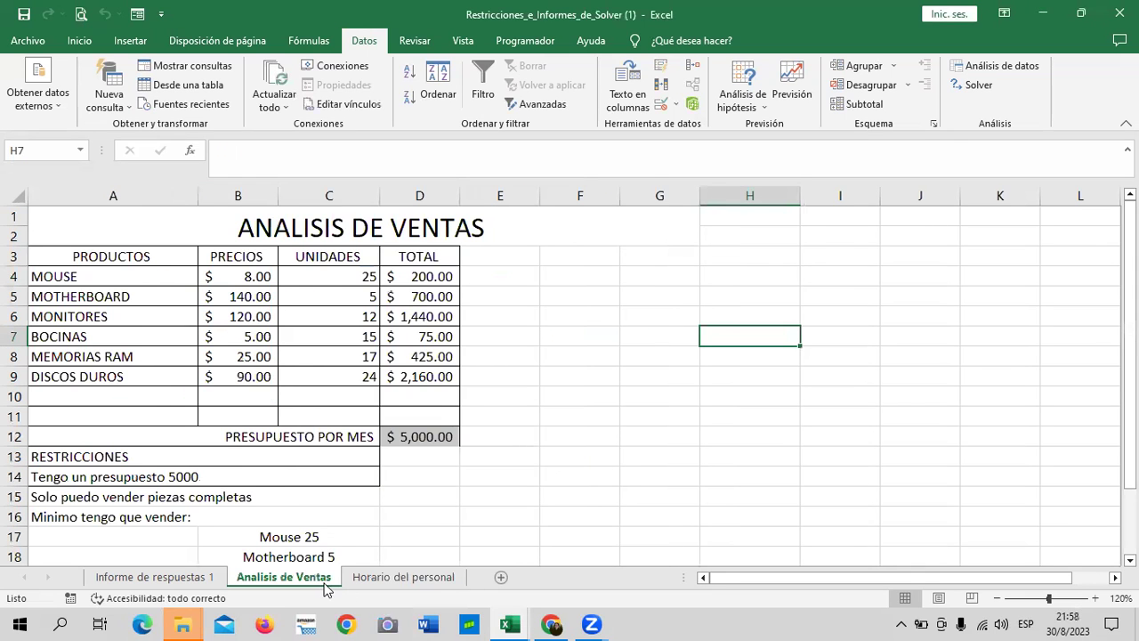
click(389, 580)
scroll(424, 448, down, 2)
scroll(425, 448, down, 3)
scroll(427, 446, up, 3)
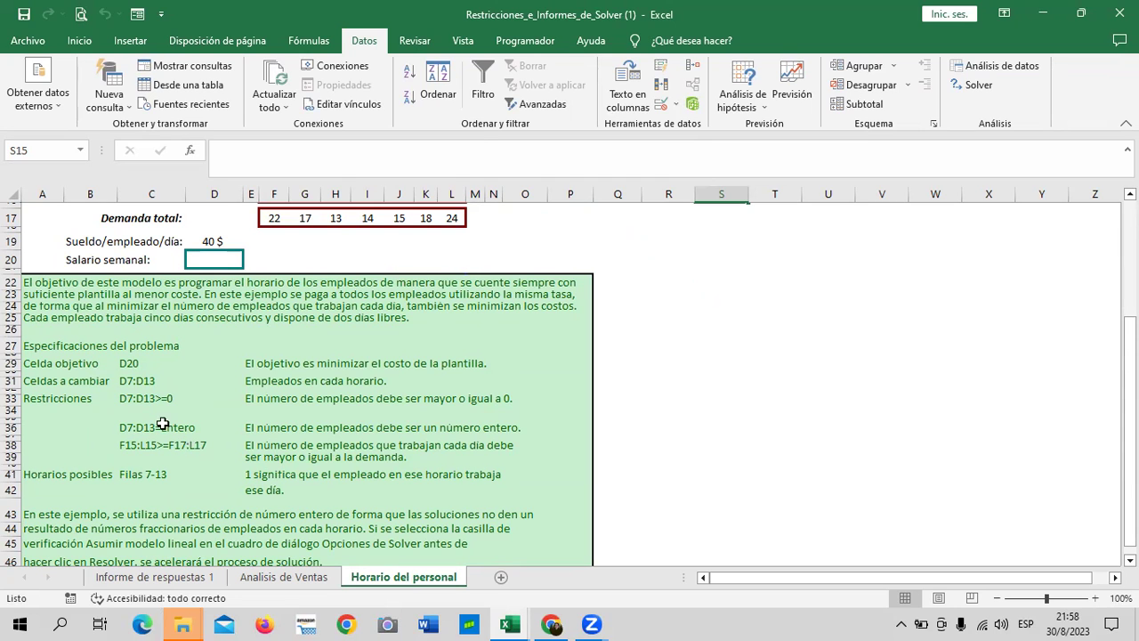
scroll(156, 388, up, 4)
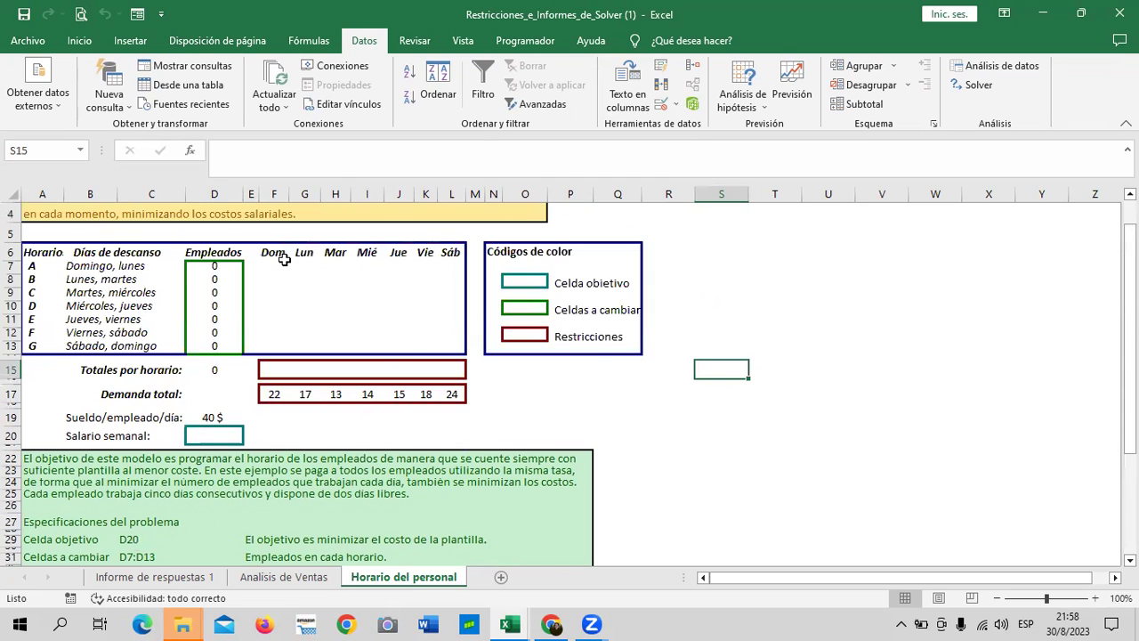
scroll(285, 260, up, 1)
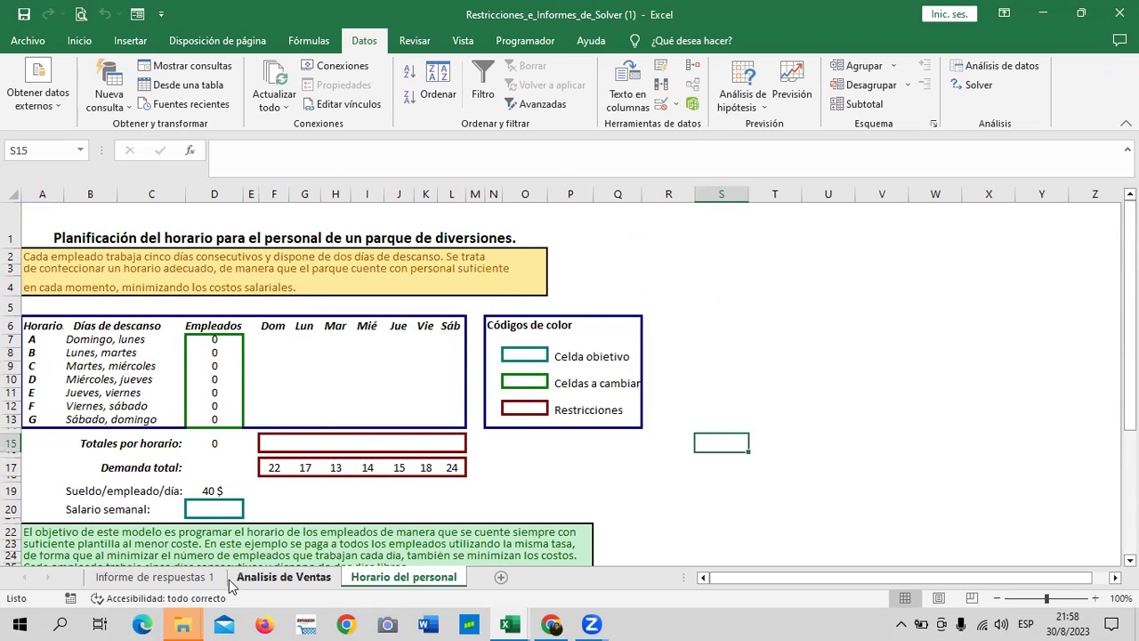
mouse_move(507, 621)
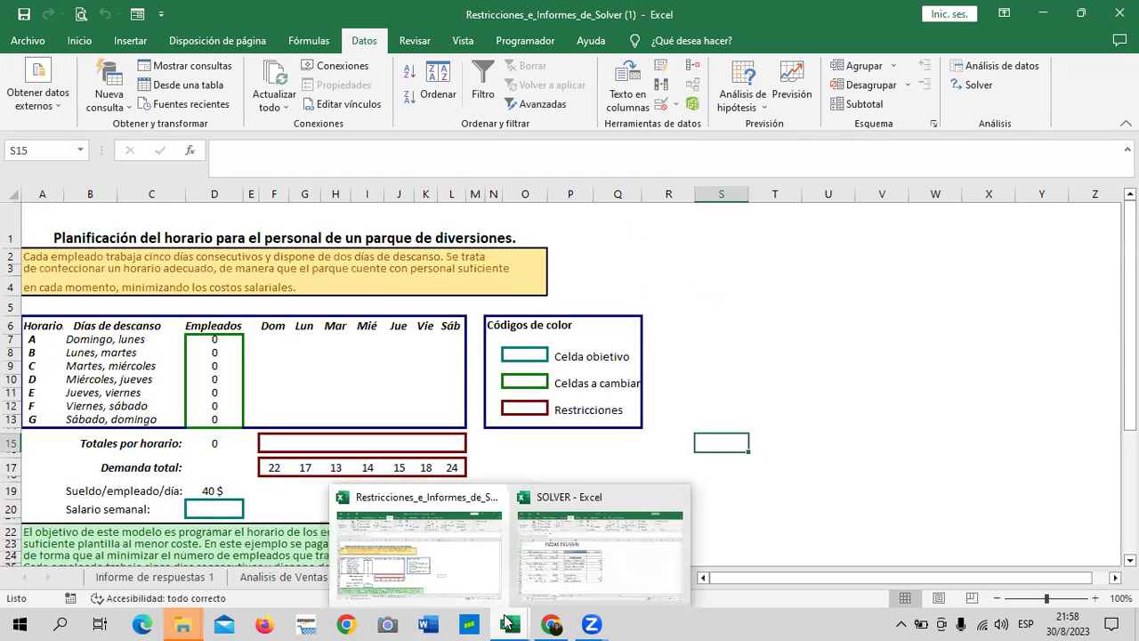
Step: On Hoja1, recommit C15's =SUMAPRODUCTO(C9:F11;C18:F20) total-cost formula showing $135,925.00
click(601, 570)
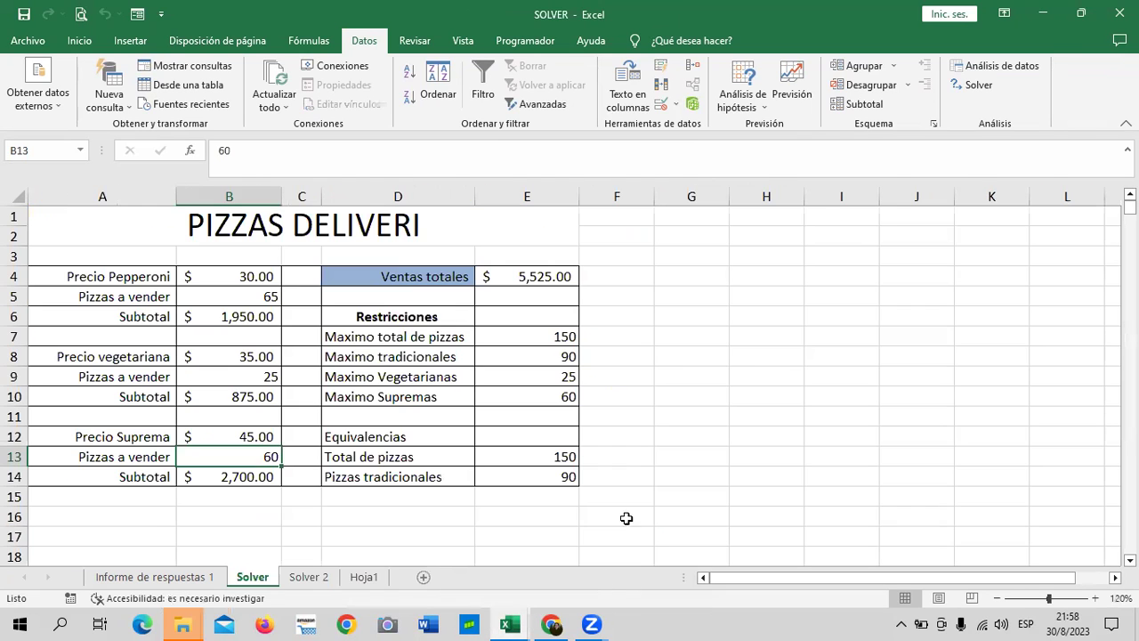
click(378, 578)
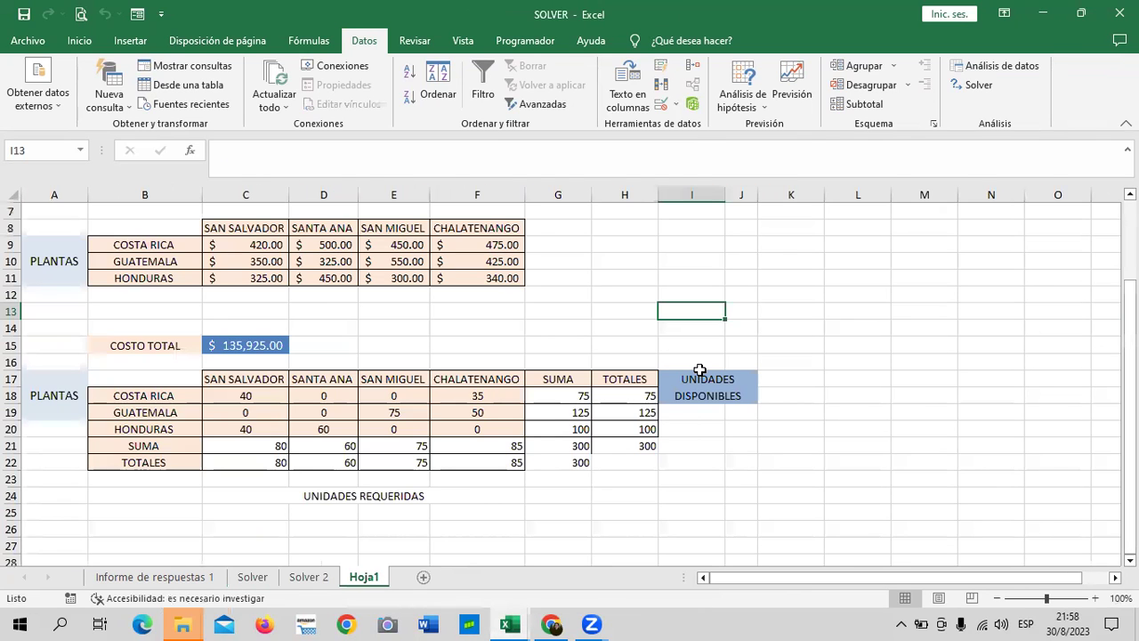
scroll(706, 366, up, 2)
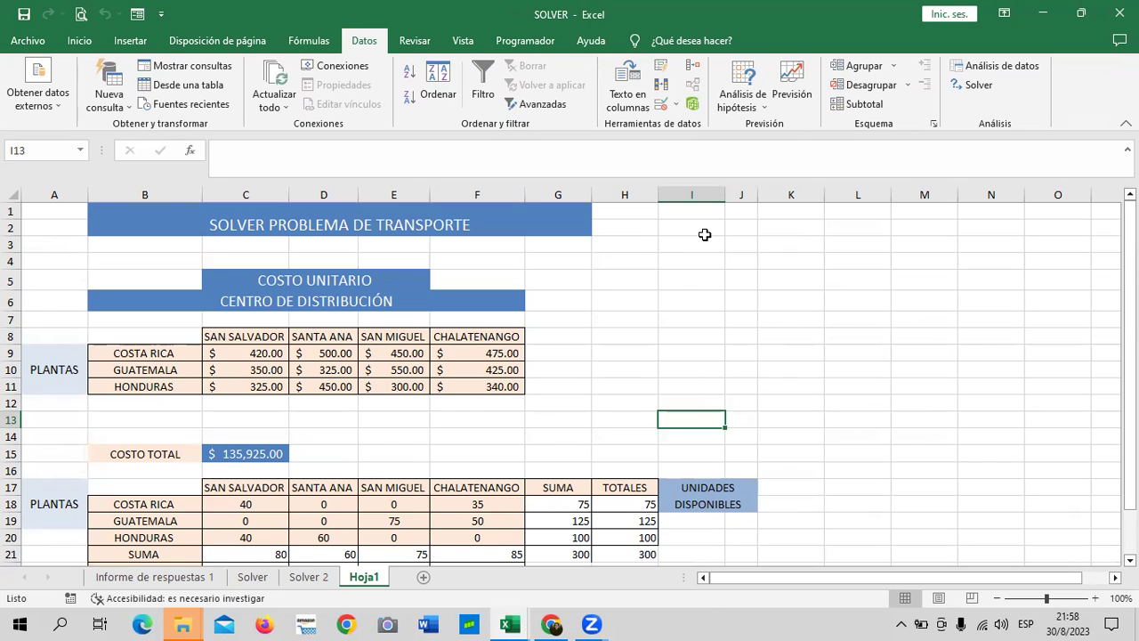
scroll(571, 300, down, 1)
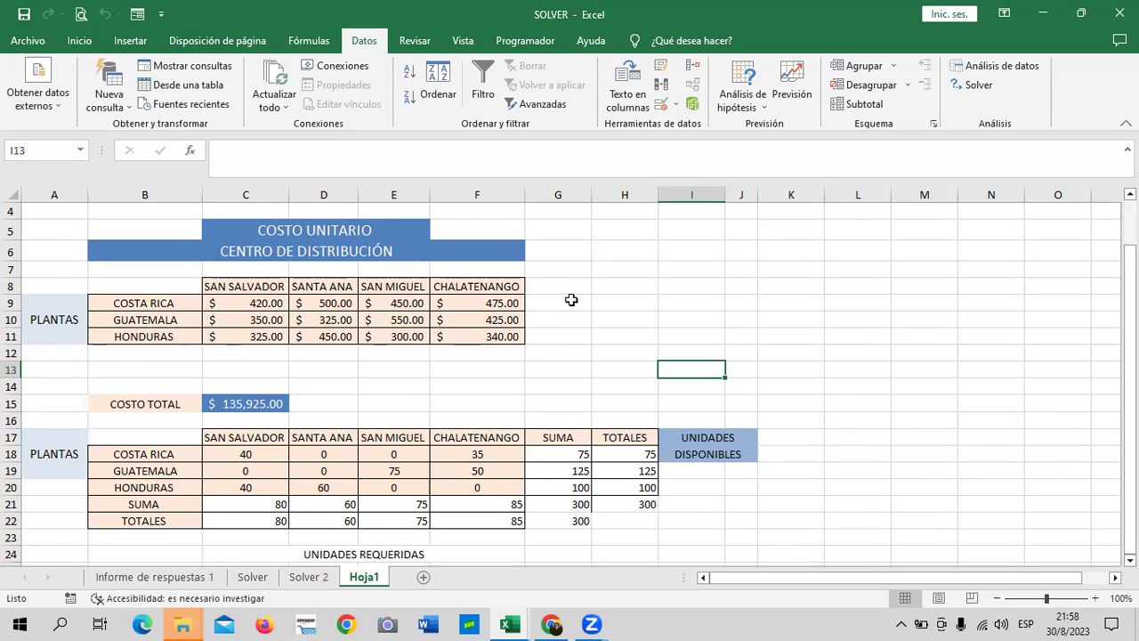
click(269, 405)
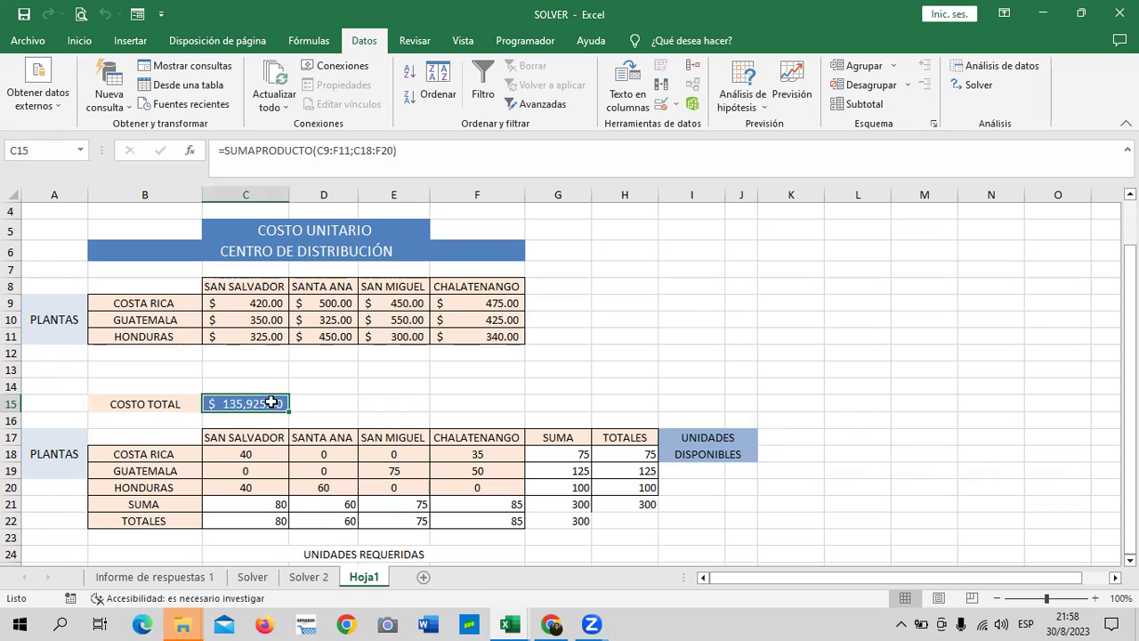
click(413, 153)
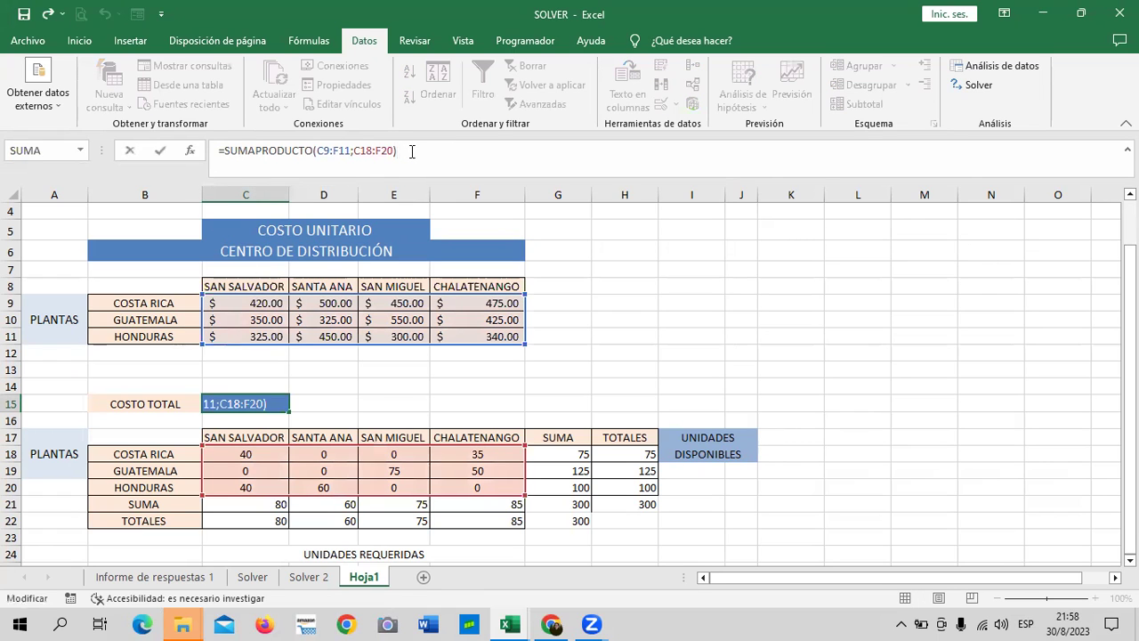
key(Return)
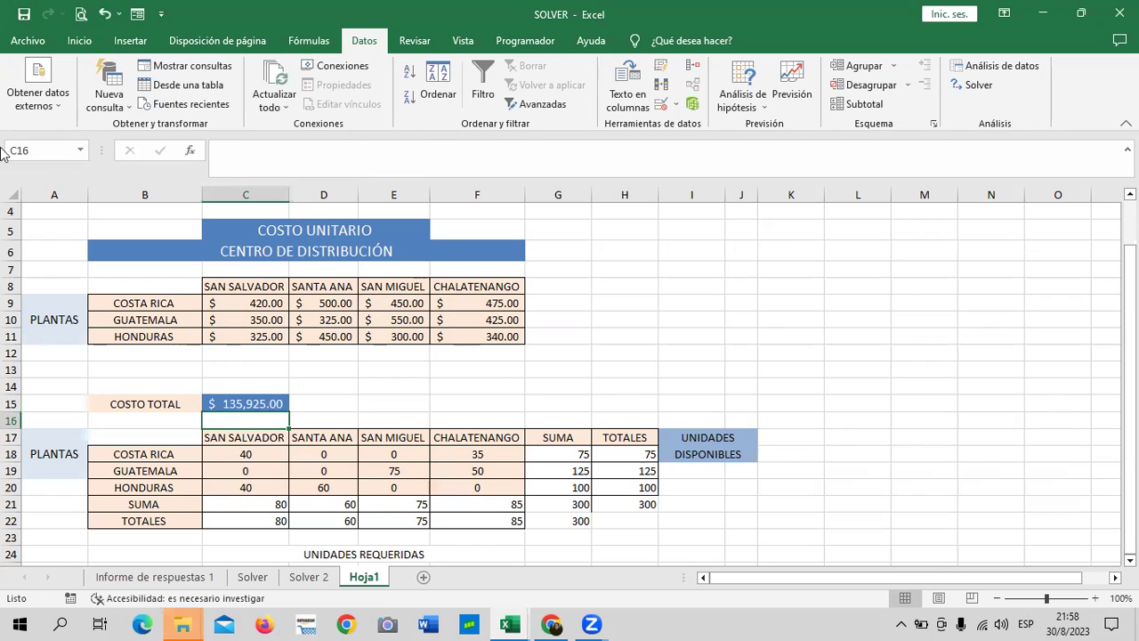
click(260, 402)
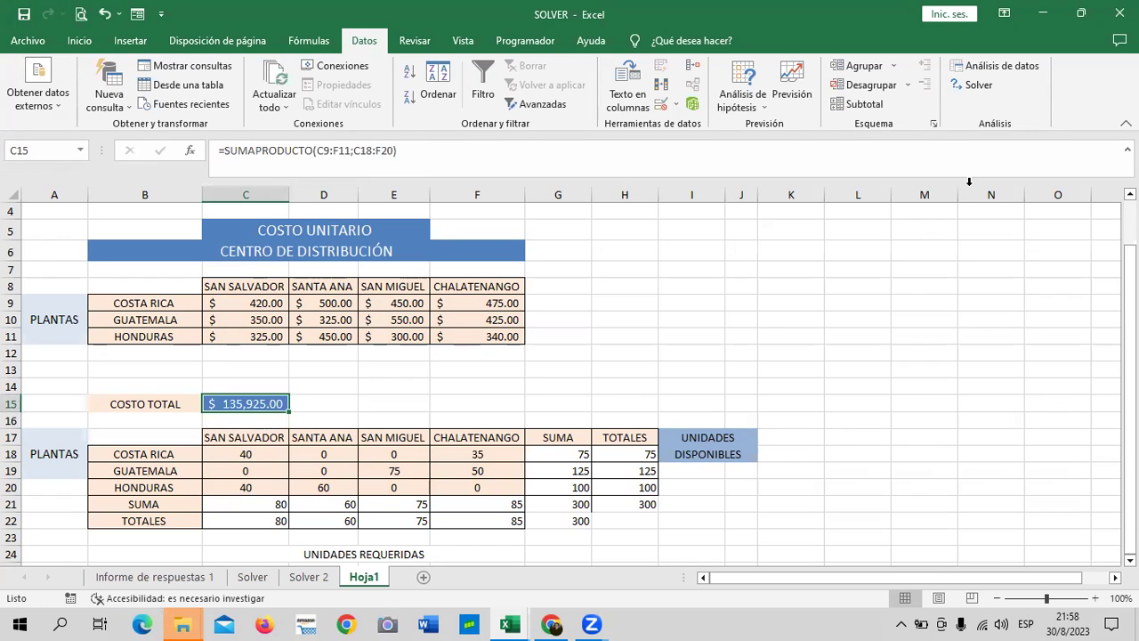
Step: Open Solver for the transport model and review variables $C$18:$F$20 and its constraints
click(974, 89)
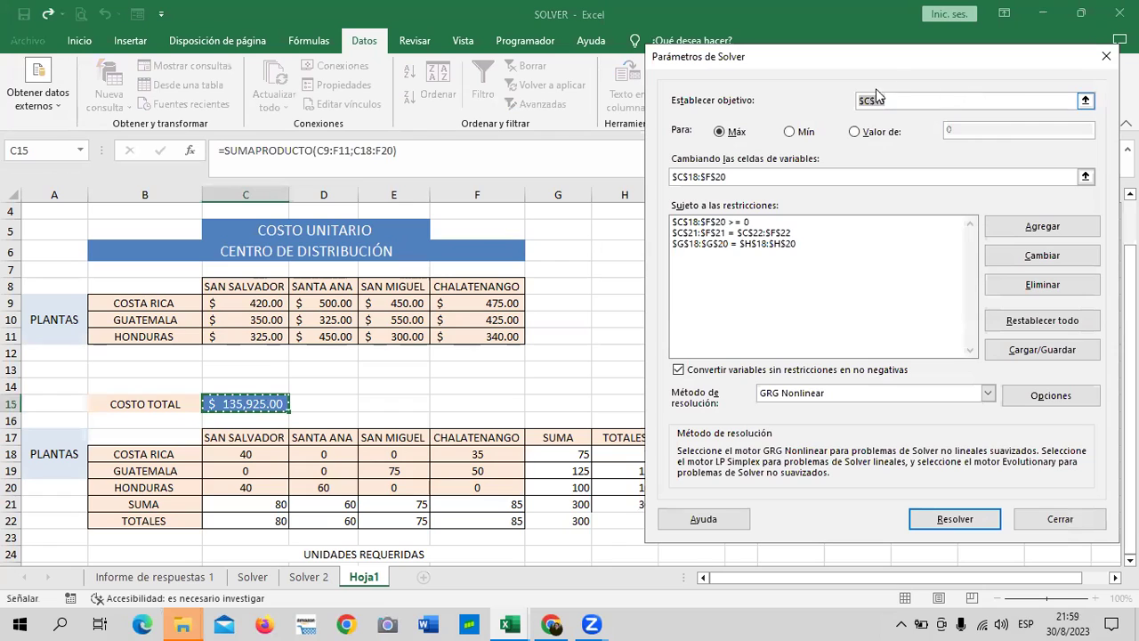
drag(881, 59, 864, 60)
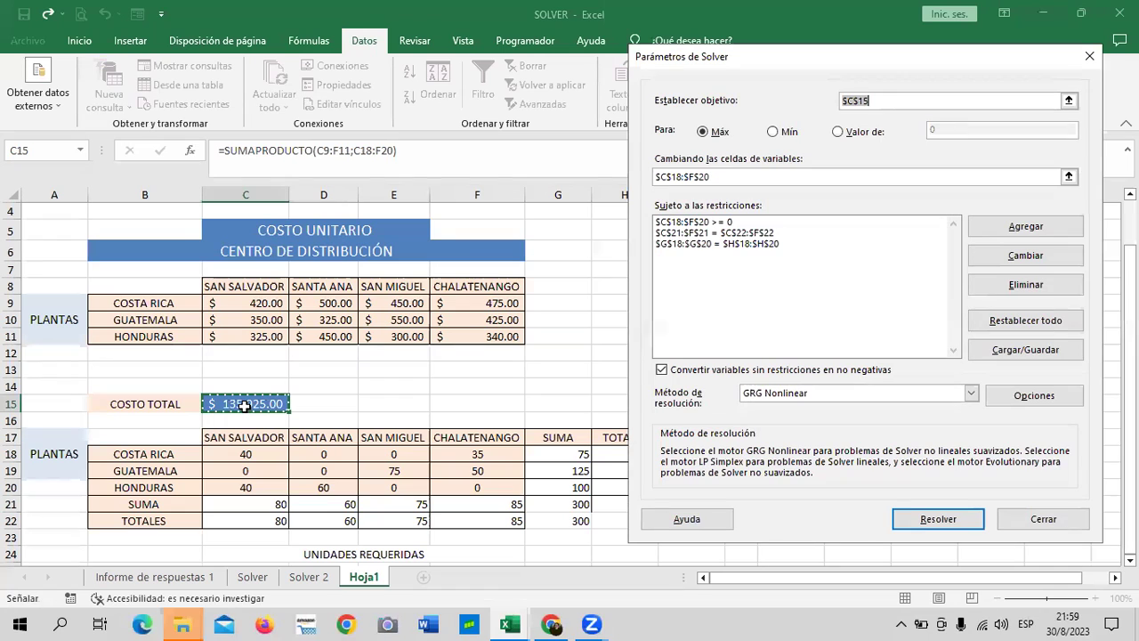
click(823, 177)
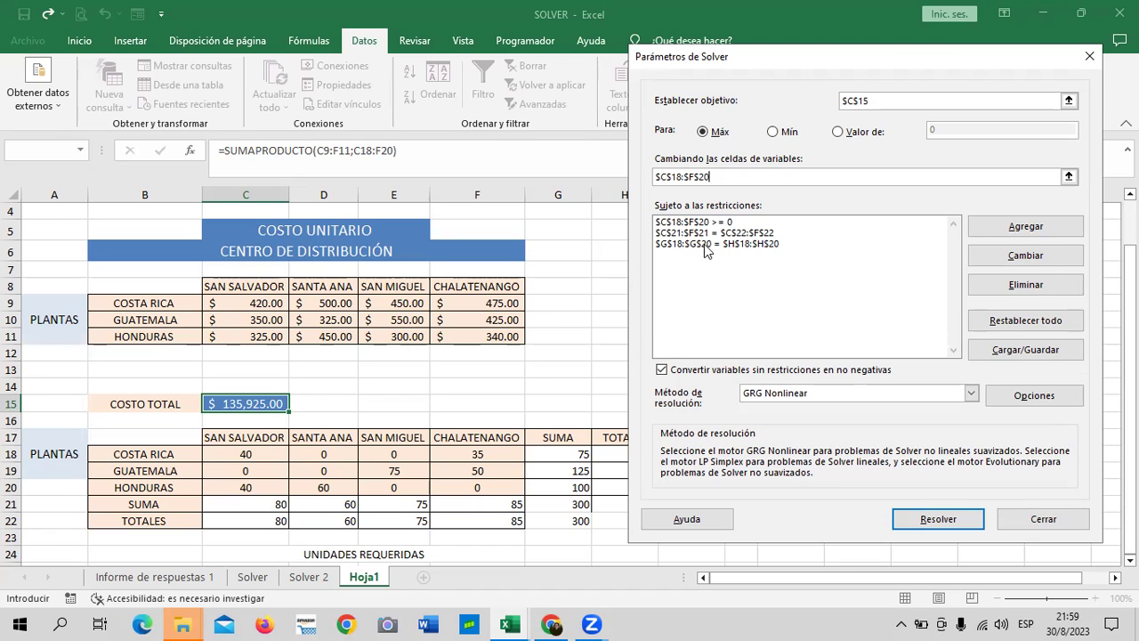
click(692, 226)
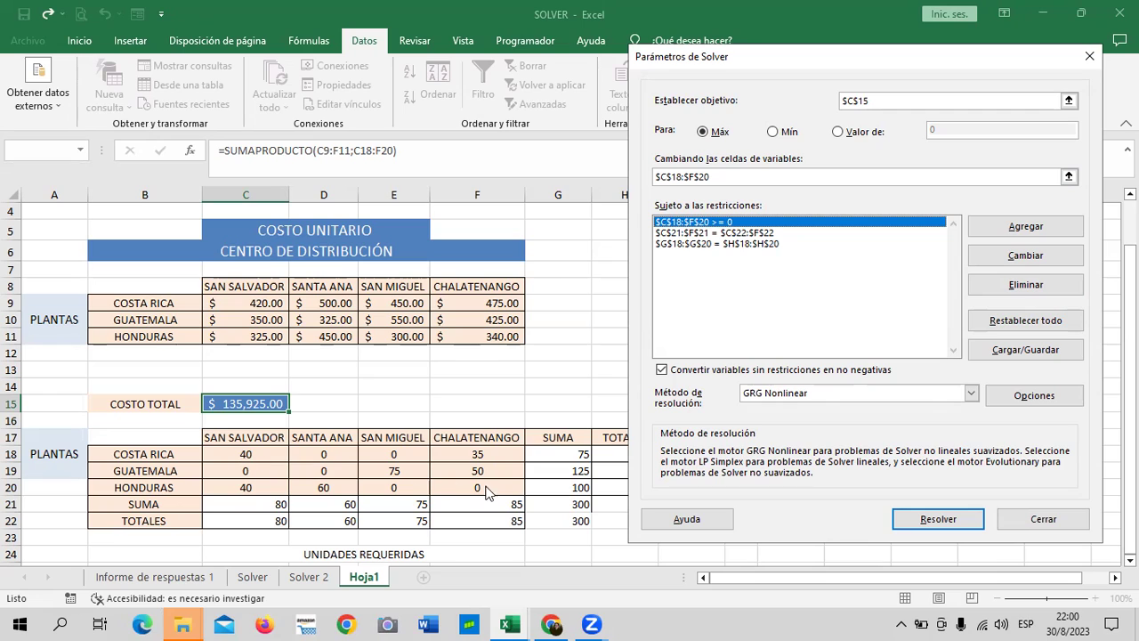
click(740, 235)
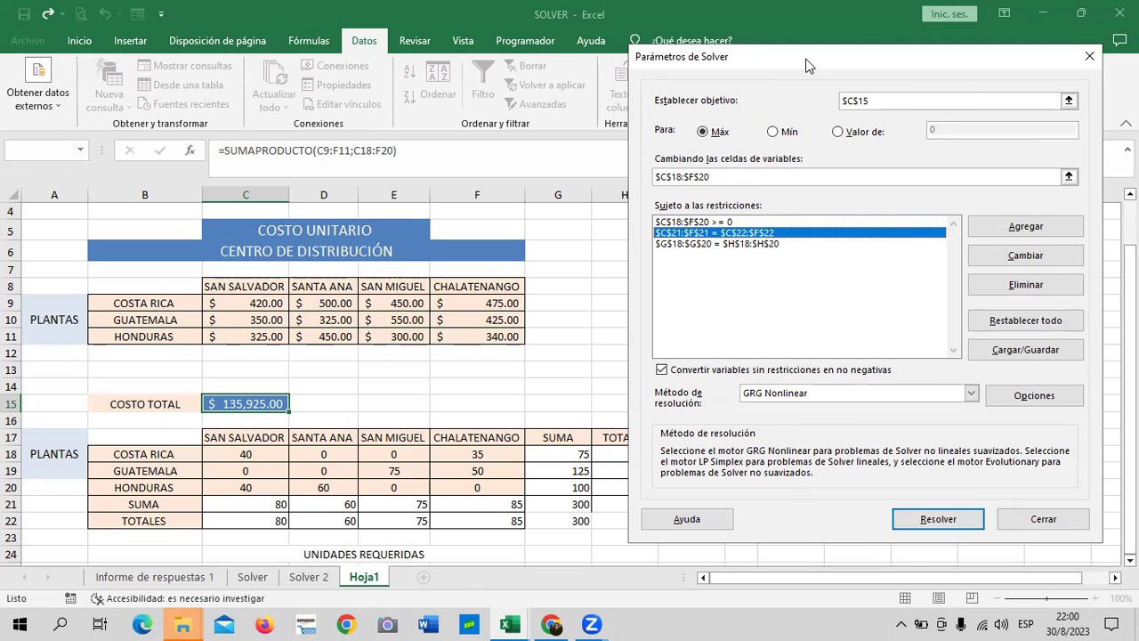
drag(809, 64, 952, 60)
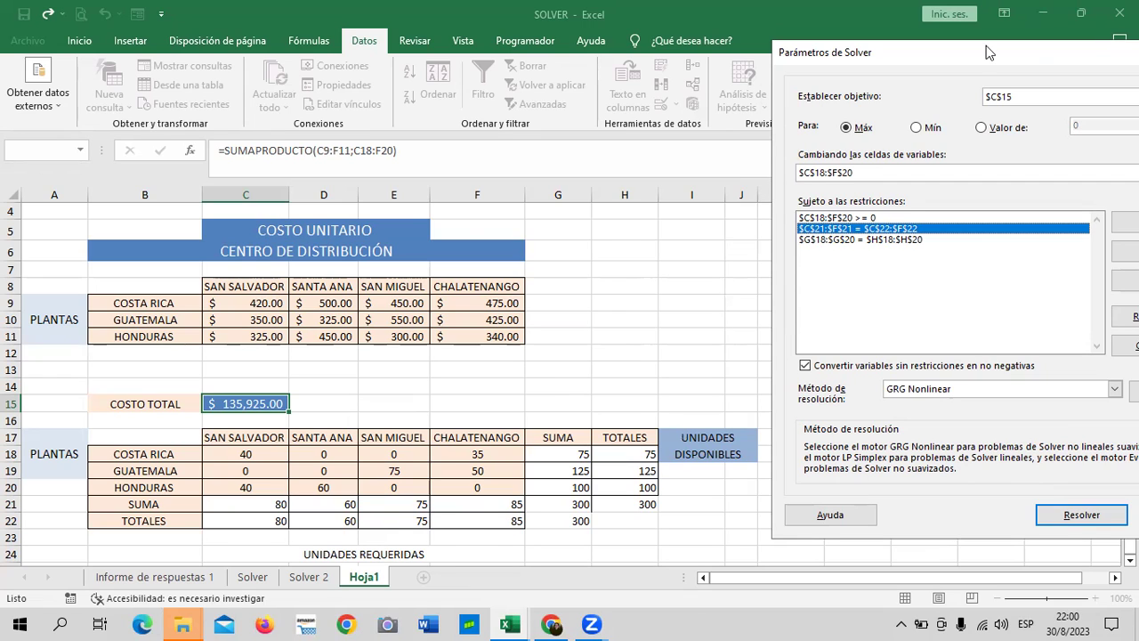
drag(1020, 68, 915, 44)
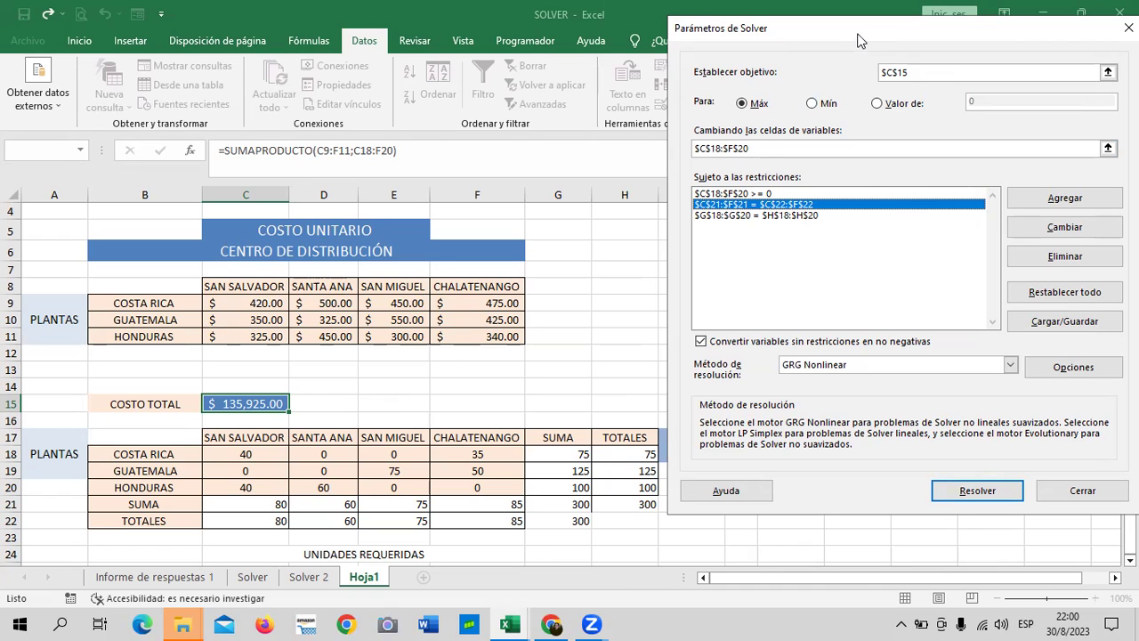
drag(861, 27, 895, 12)
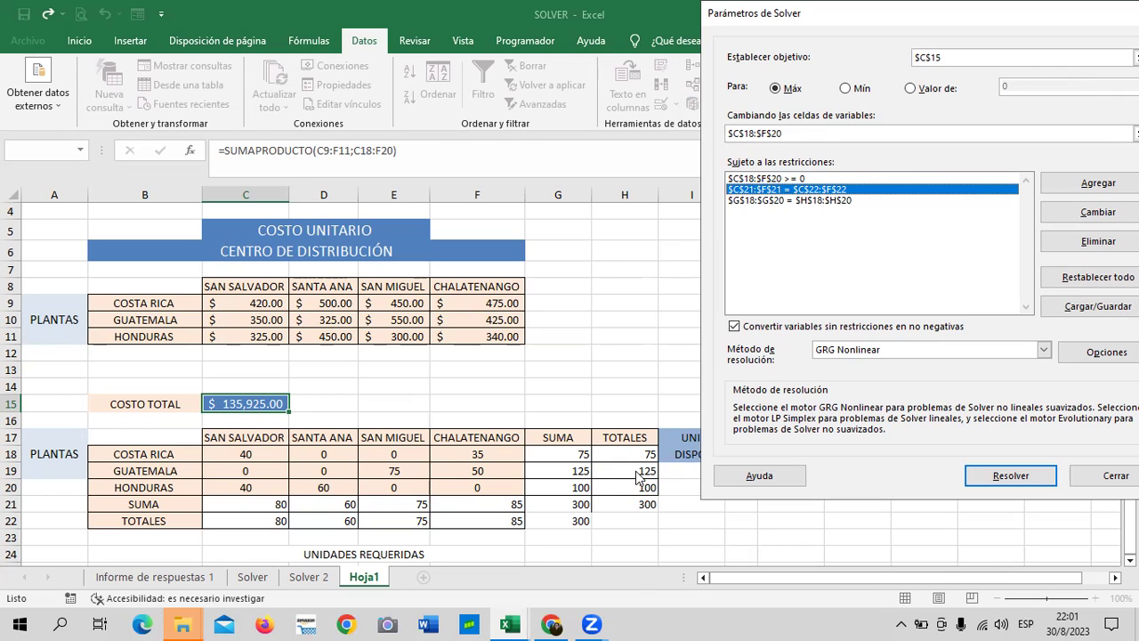
Step: Close Solver and compare the Costa Rica shipment sum with its available total
click(1113, 475)
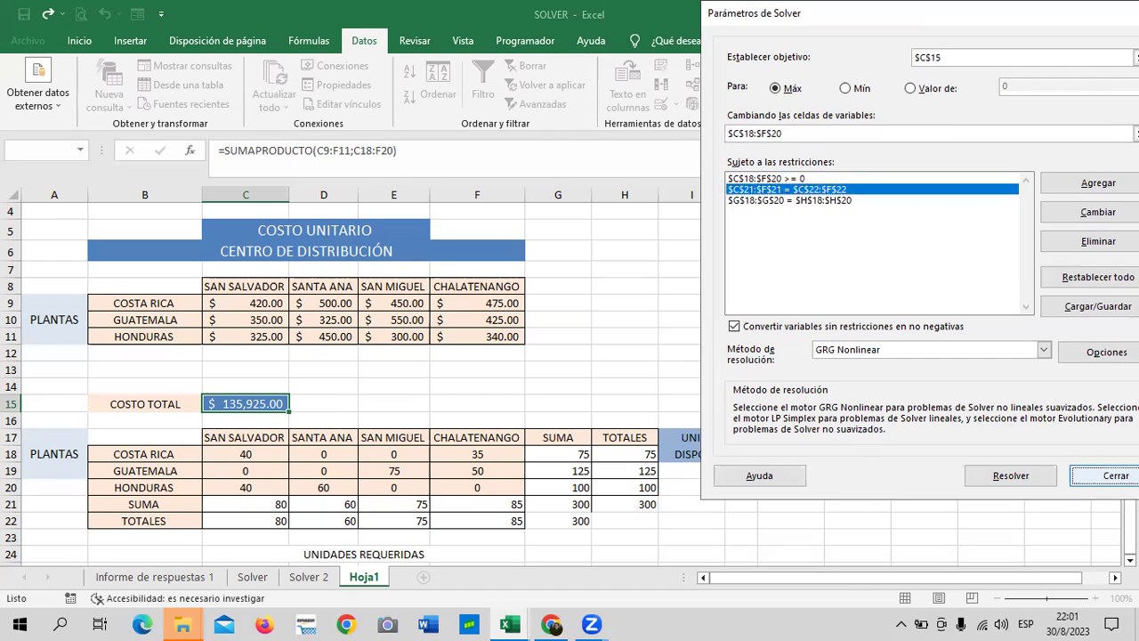
click(577, 450)
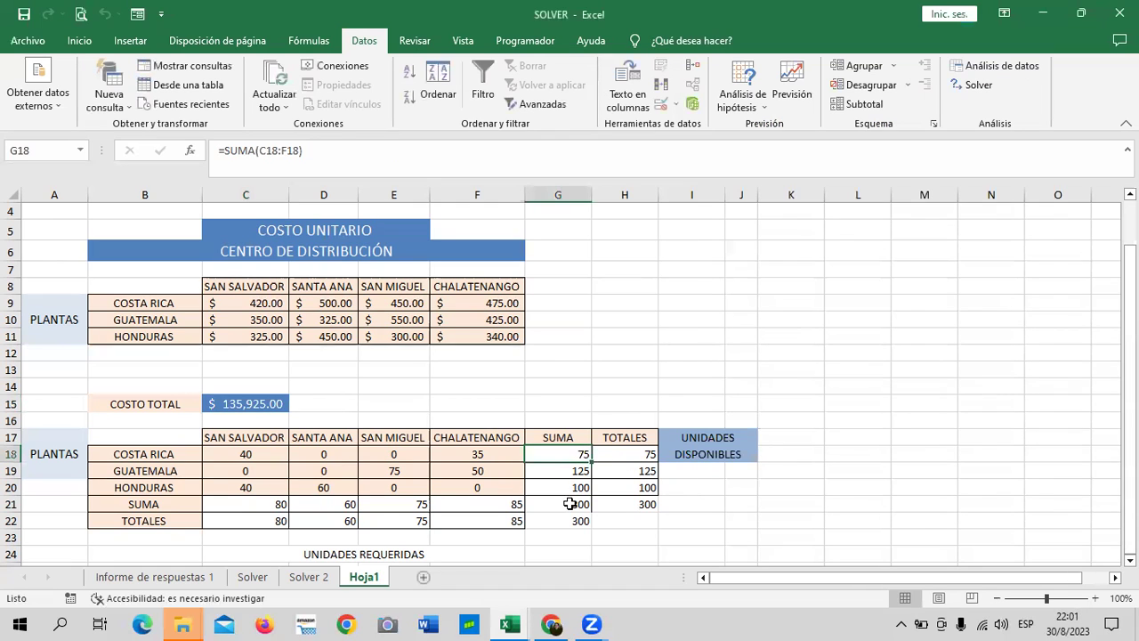
click(397, 152)
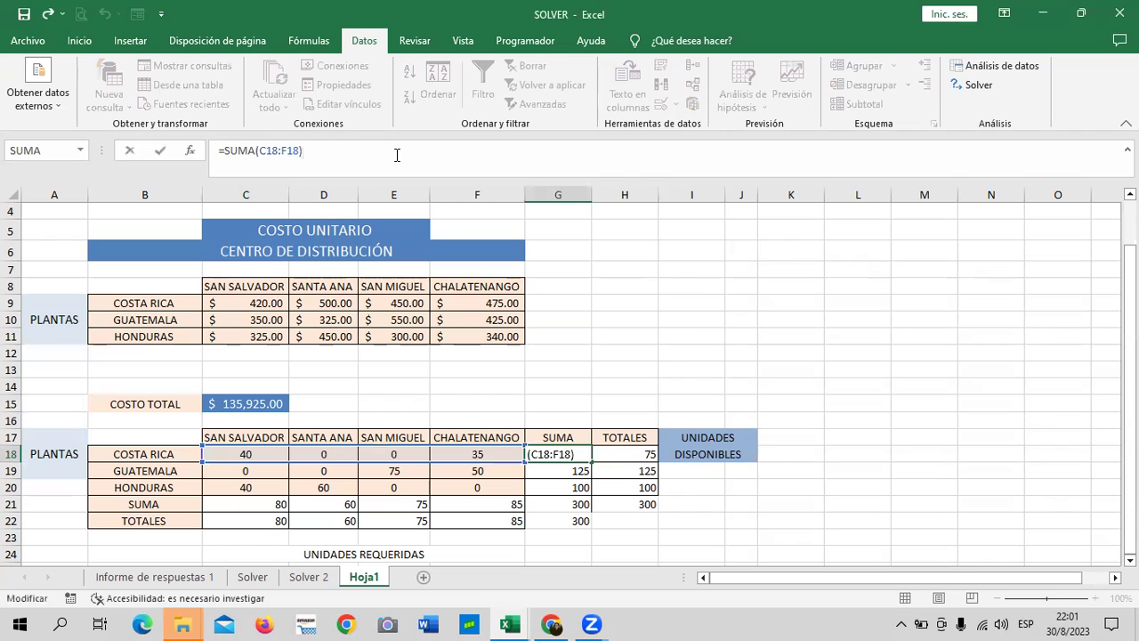
key(Return)
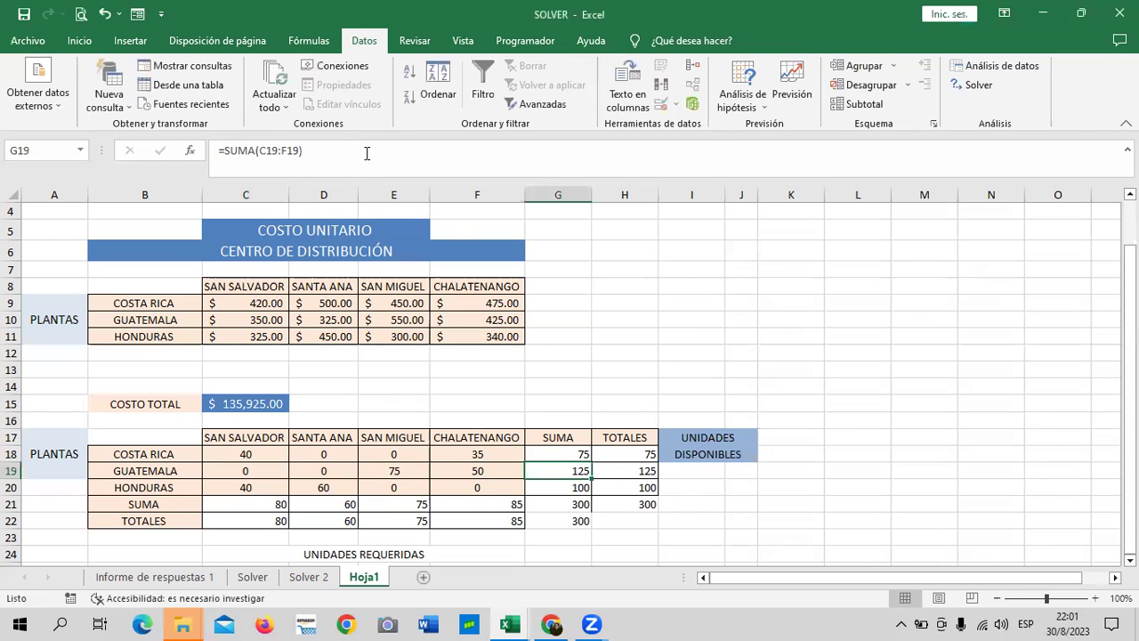
click(366, 151)
click(629, 450)
Step: Check the available totals: Guatemala 125, Honduras, and Costa Rica 75
click(627, 474)
click(618, 488)
click(615, 464)
click(615, 454)
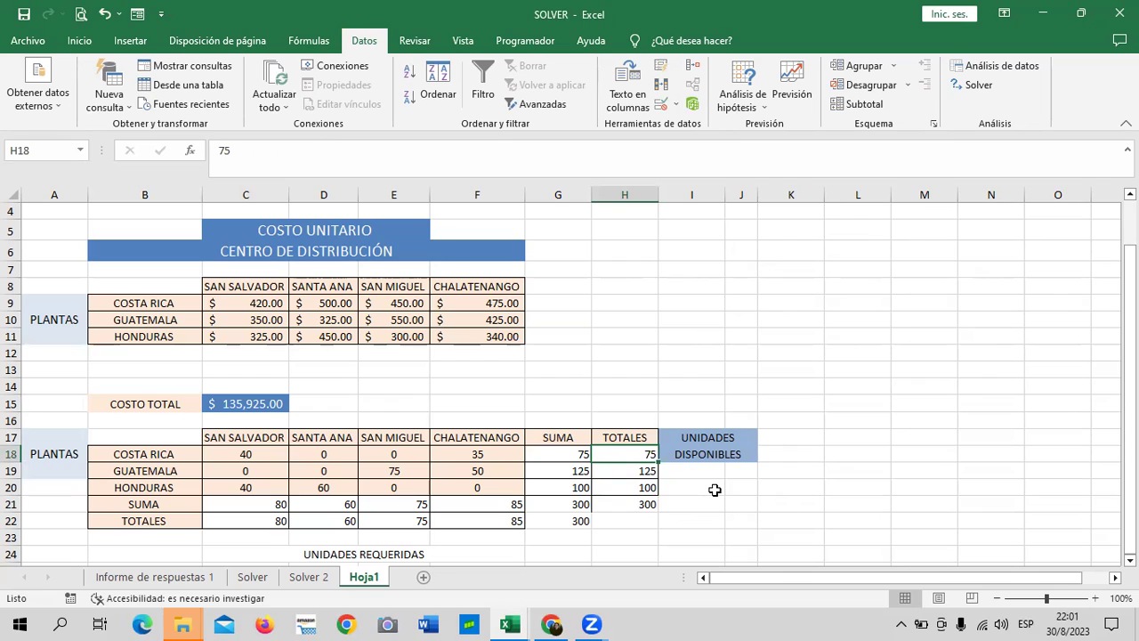
click(629, 471)
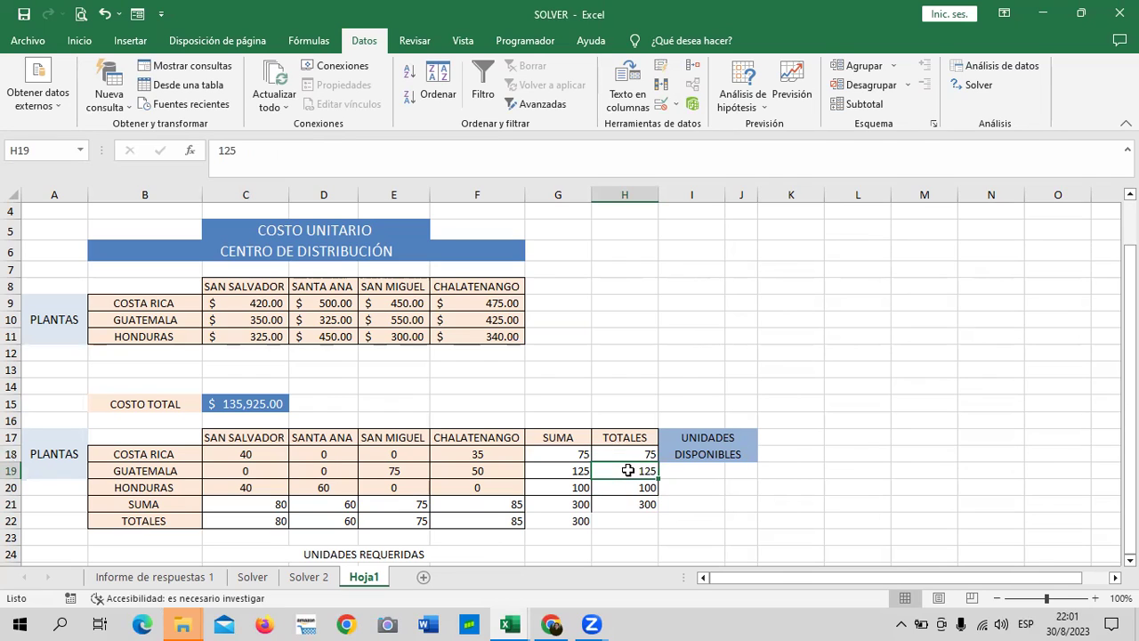
Step: Verify that Guatemala's shipments, including San Miguel and Chalatenango, sum to its available 125
click(553, 471)
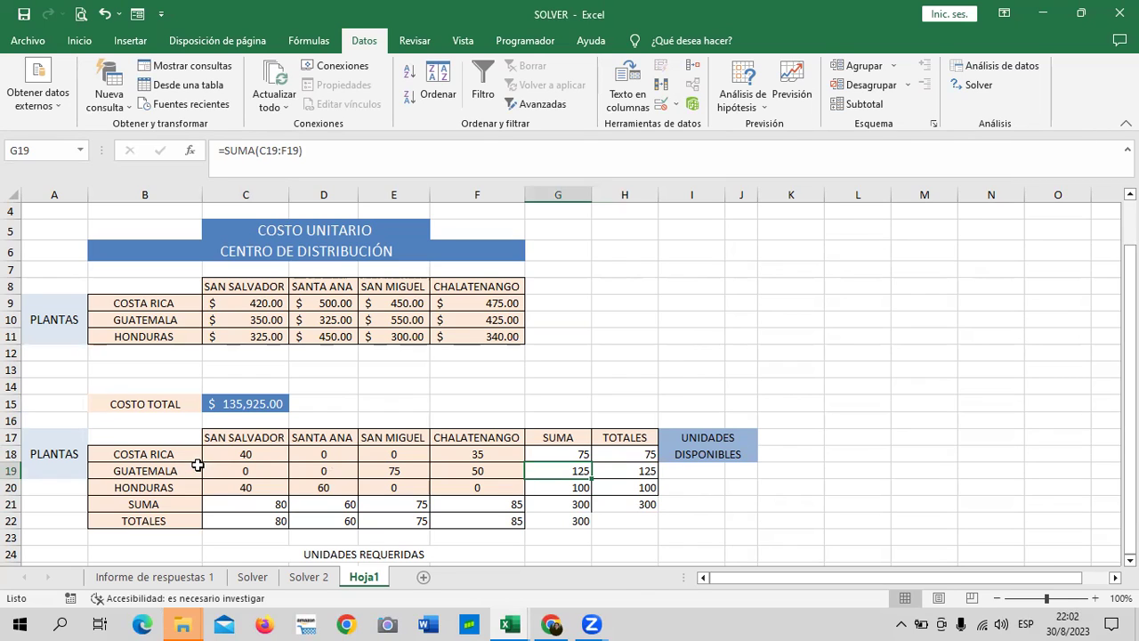
click(416, 473)
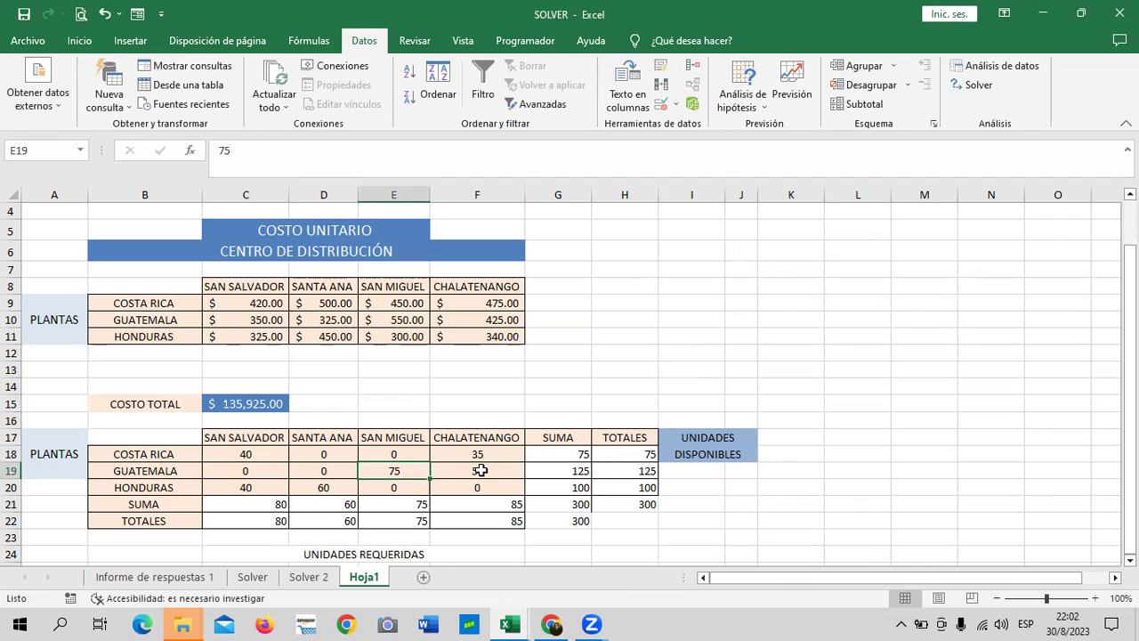
click(481, 472)
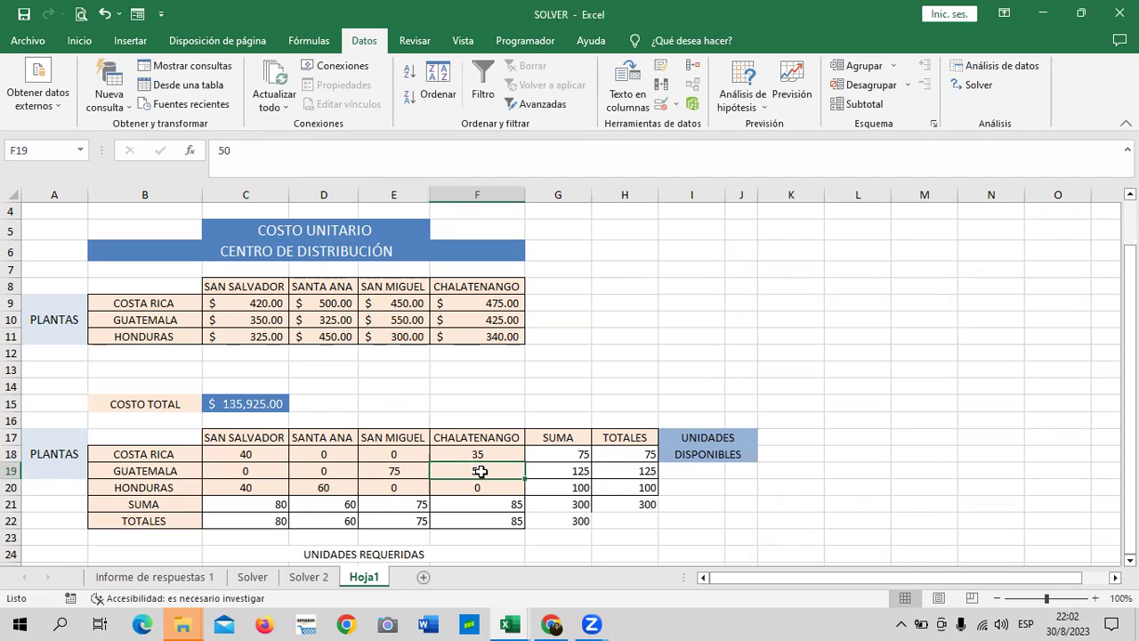
click(548, 470)
click(627, 473)
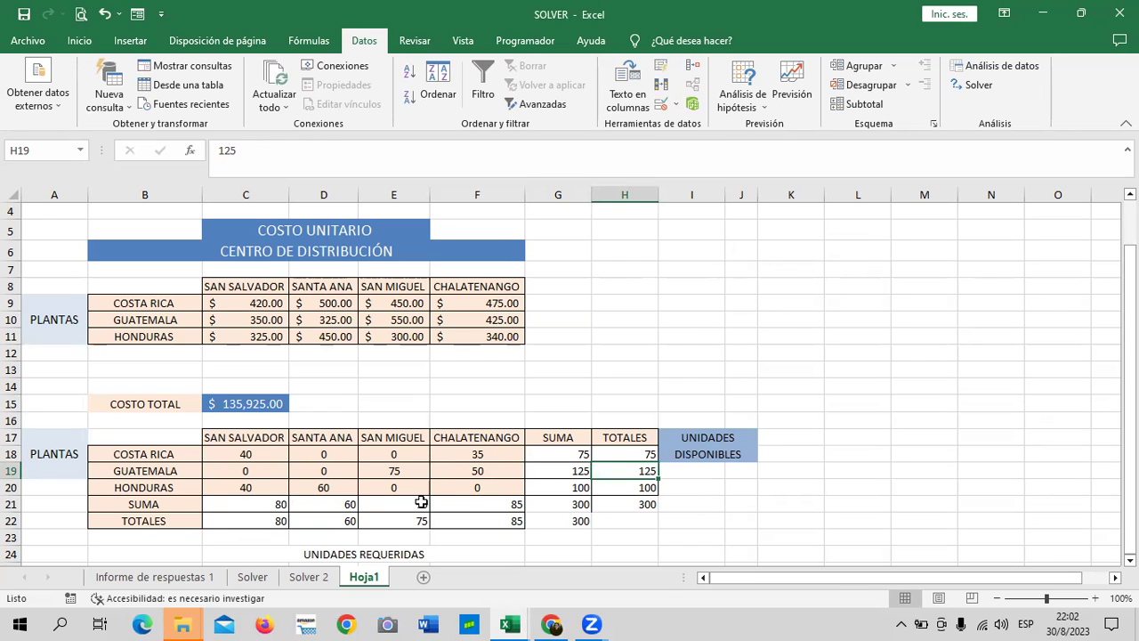
drag(232, 503, 471, 505)
click(359, 151)
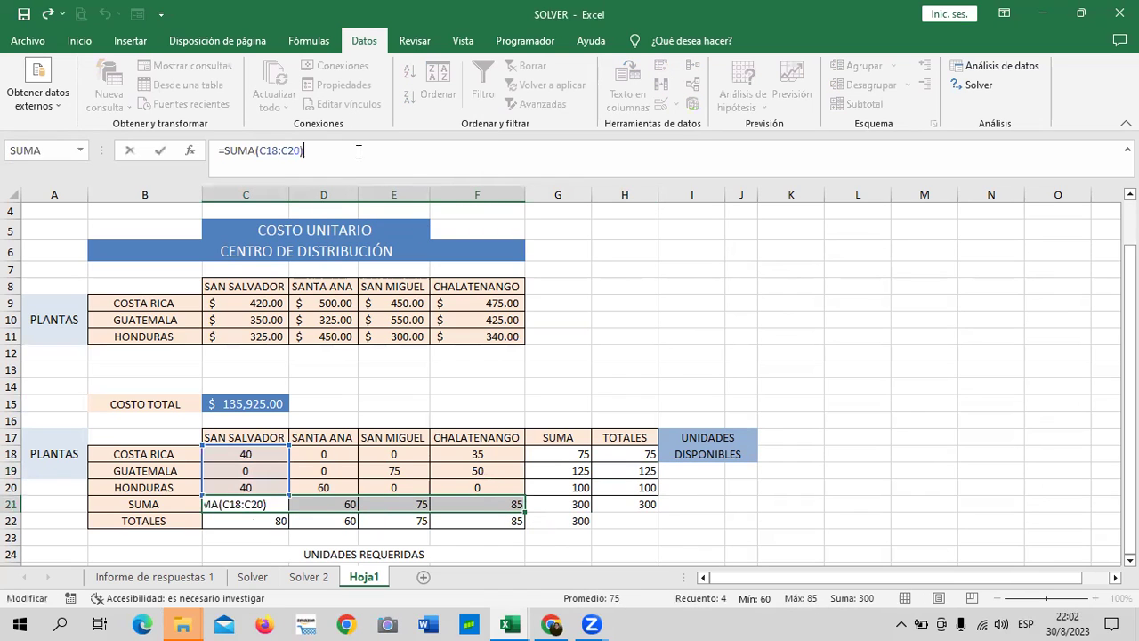
key(Return)
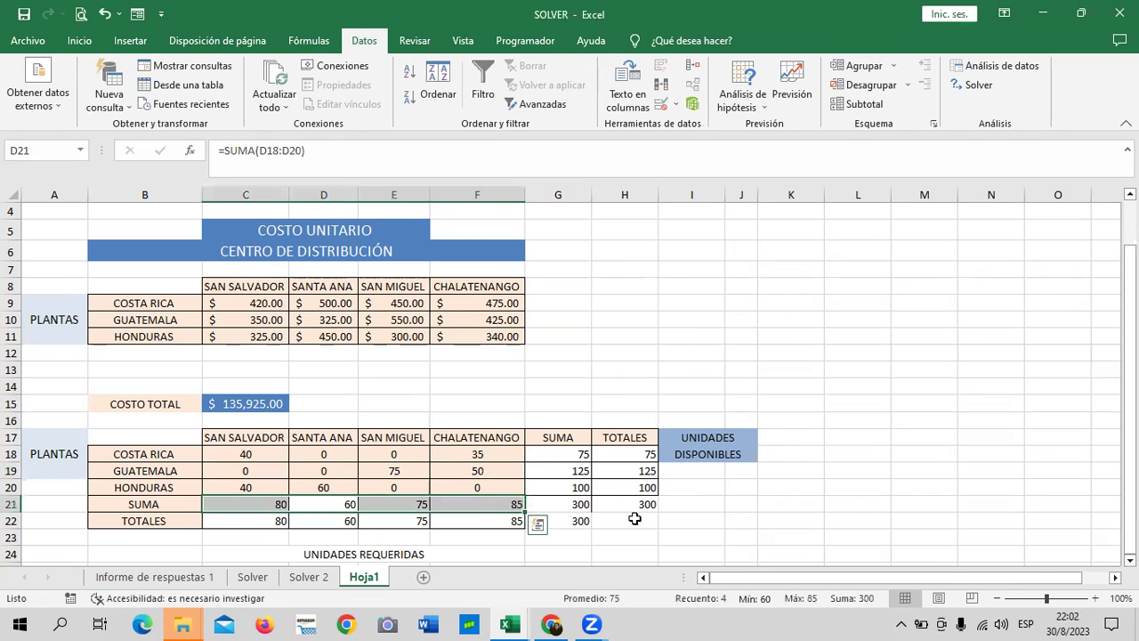
click(153, 493)
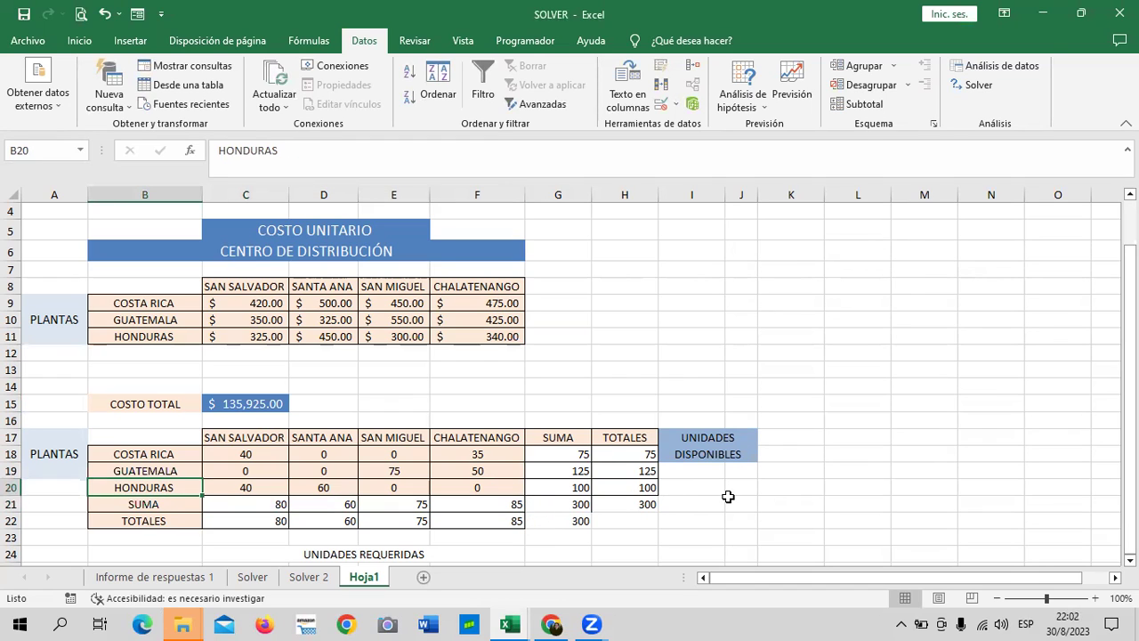
click(629, 487)
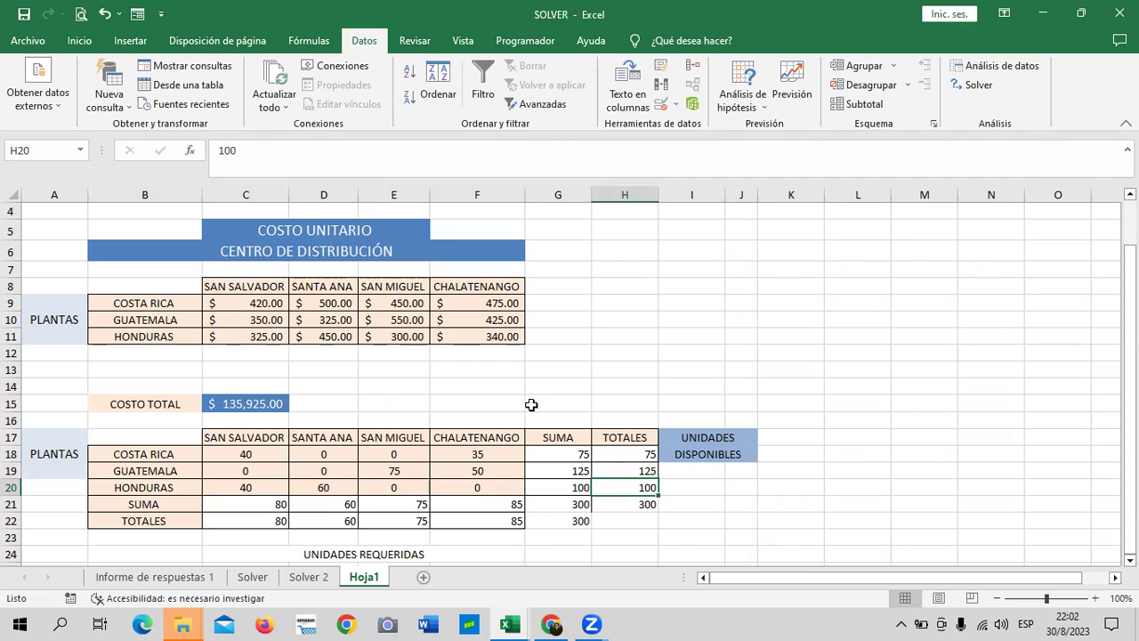
click(243, 487)
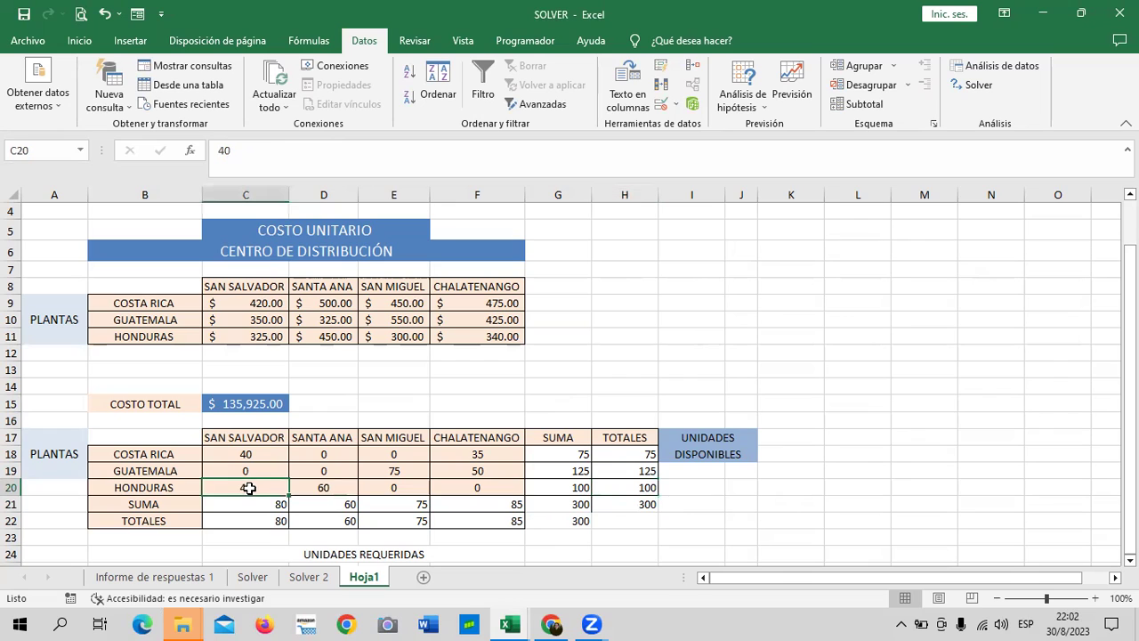
click(346, 486)
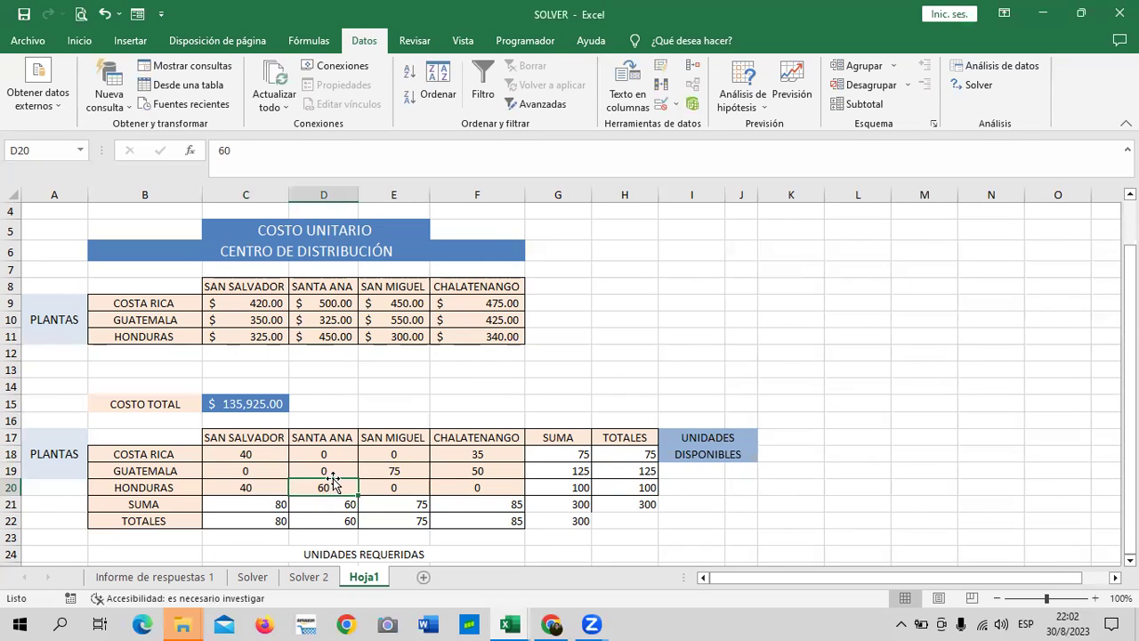
click(580, 487)
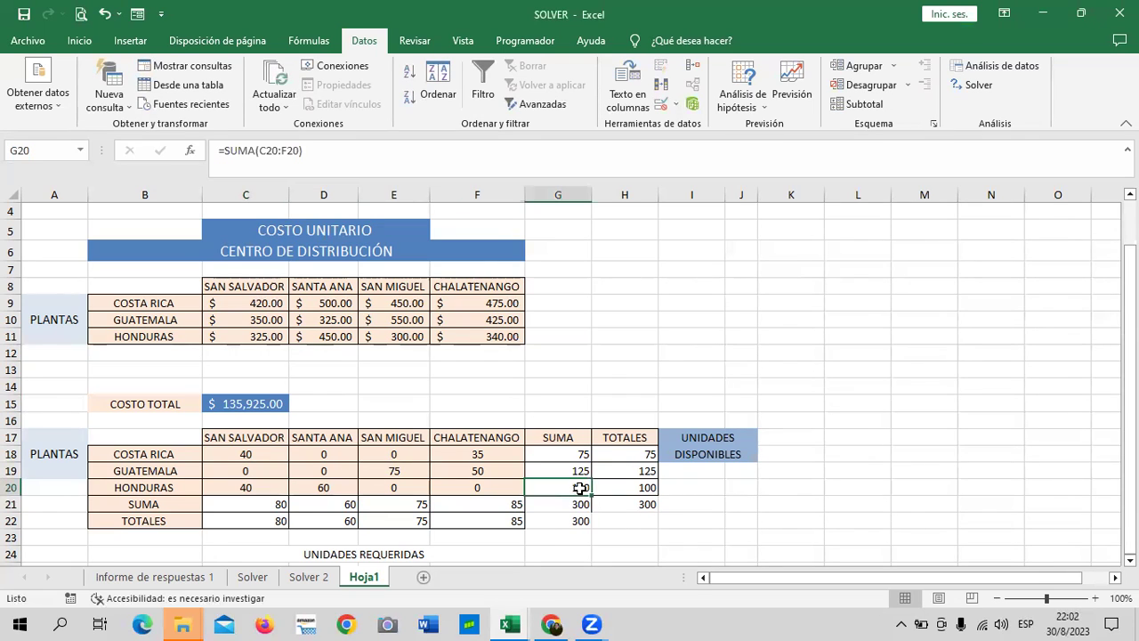
click(333, 514)
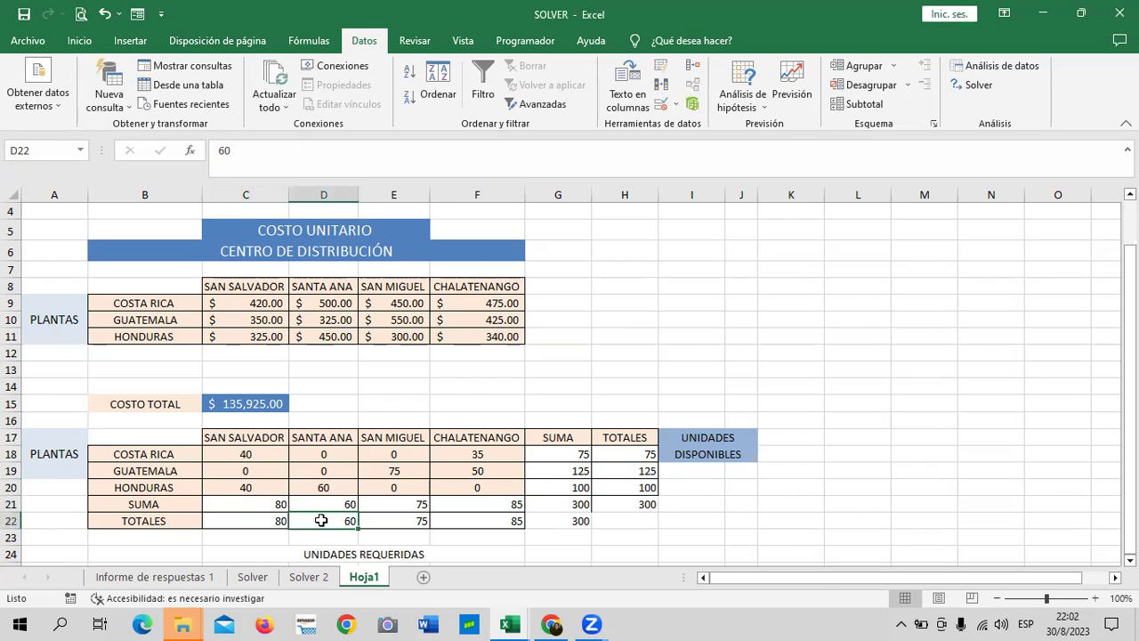
click(263, 520)
click(328, 522)
click(383, 523)
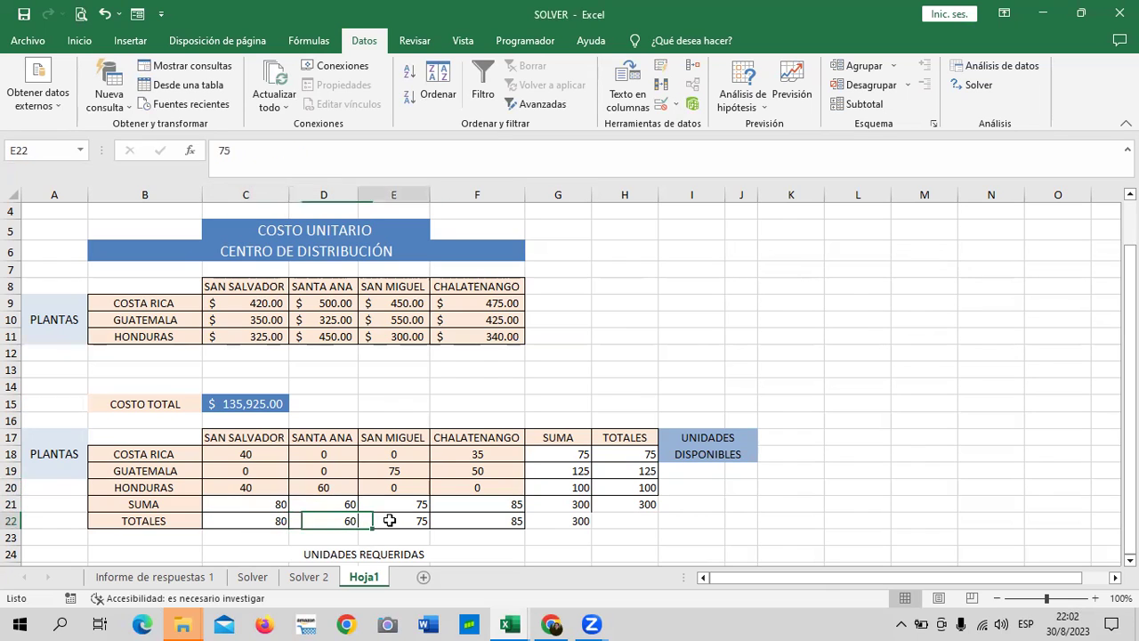
click(473, 519)
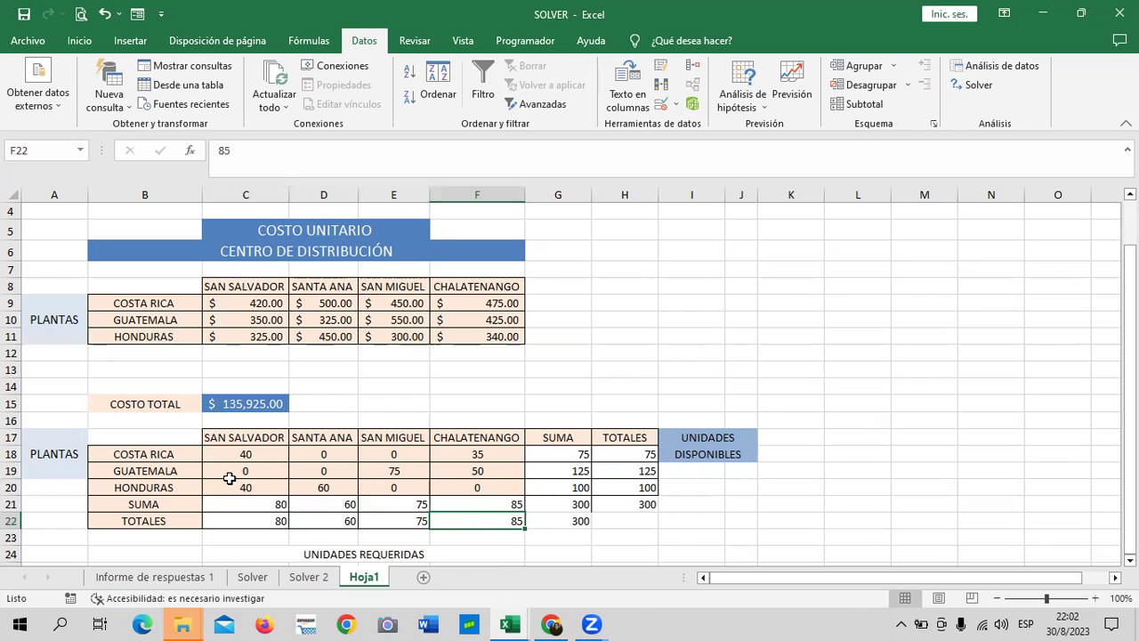
click(252, 521)
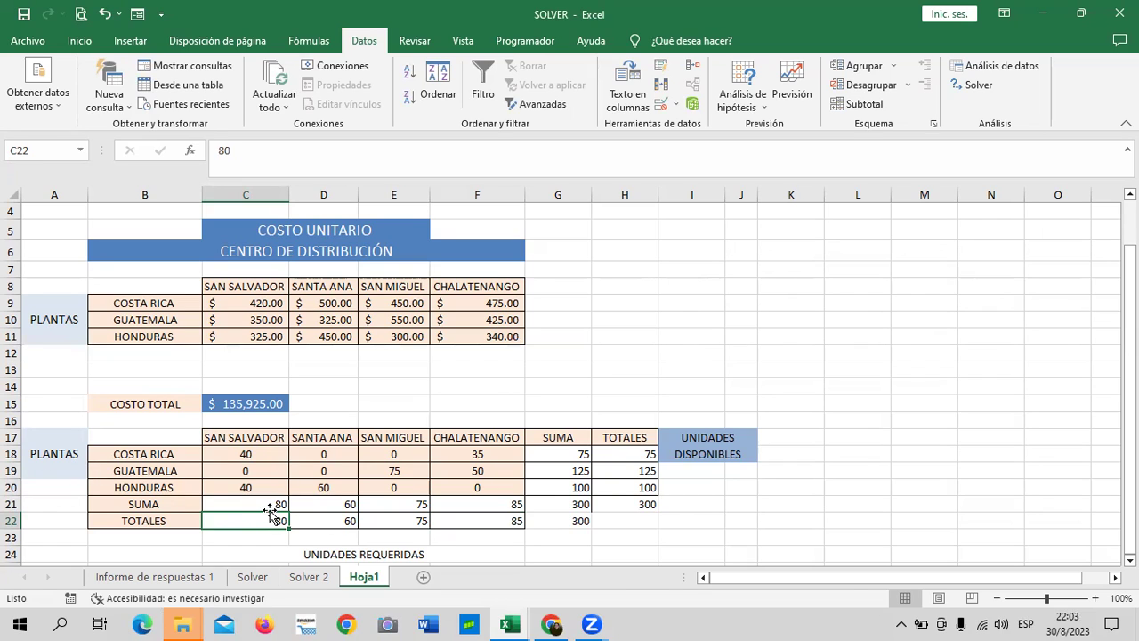
Step: Check the center totals (Santa Ana 60, San Miguel 75, Chalatenango 85) against Guatemala's shipments
click(332, 522)
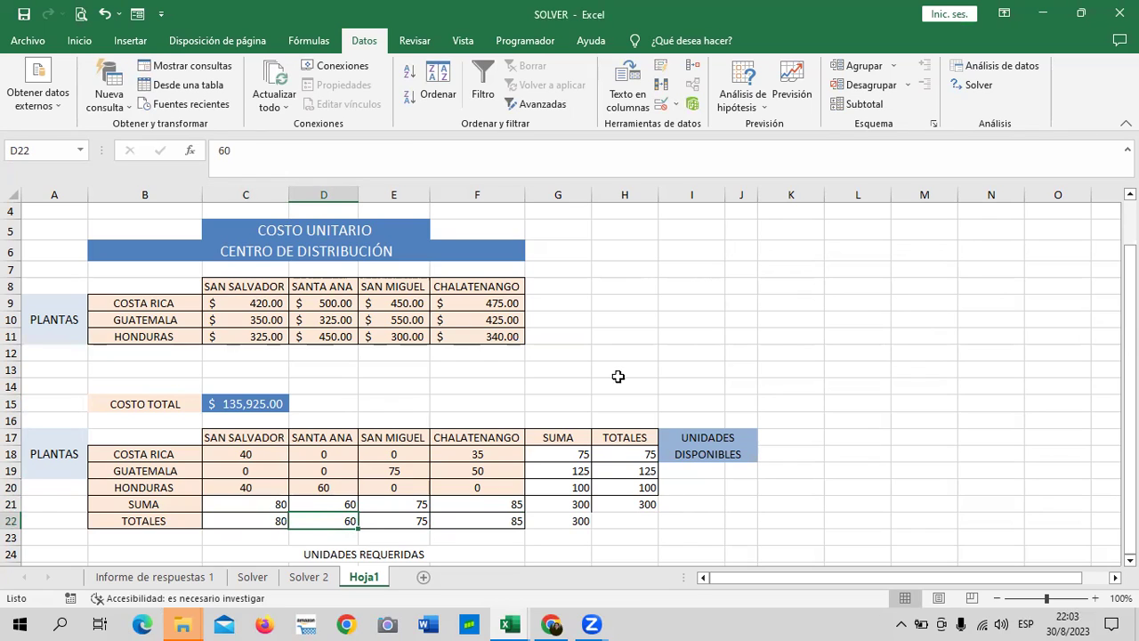
click(417, 519)
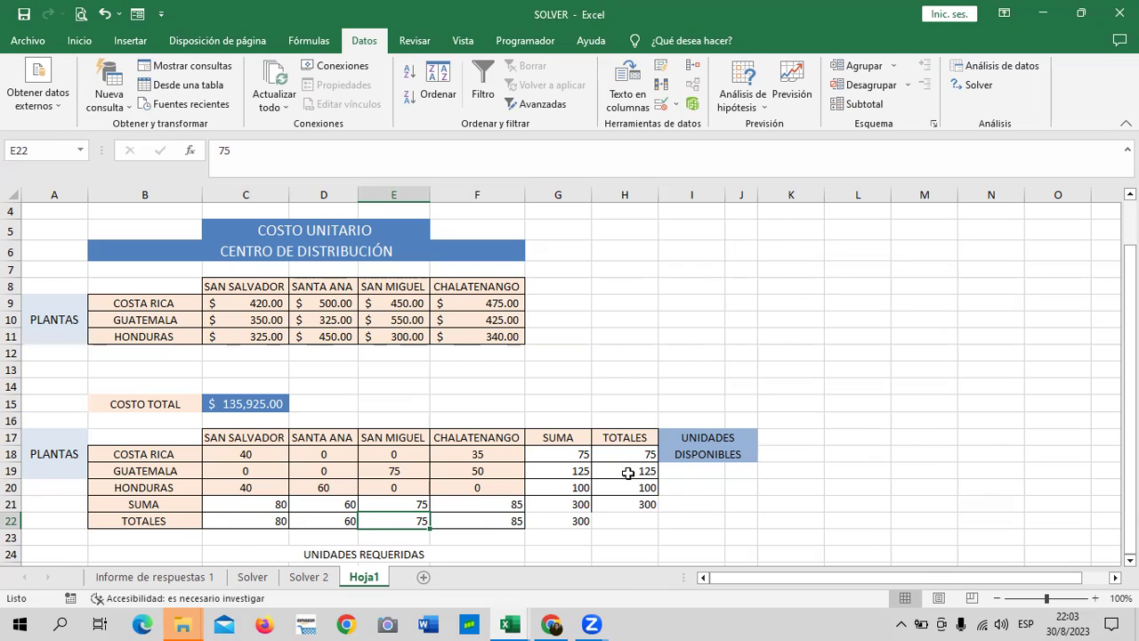
click(416, 472)
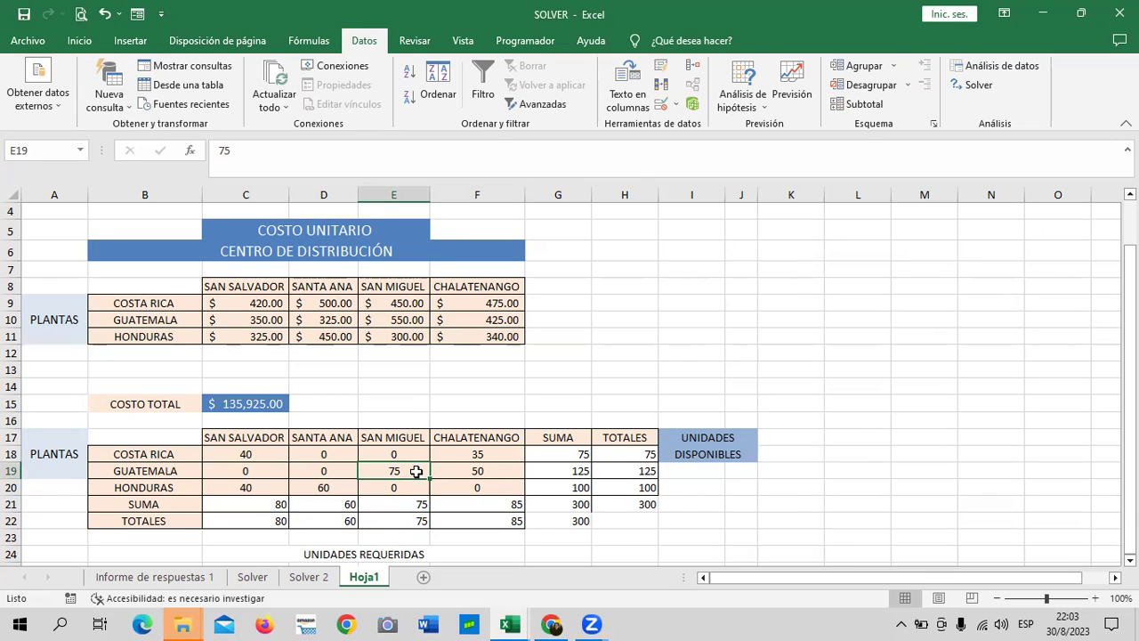
click(405, 520)
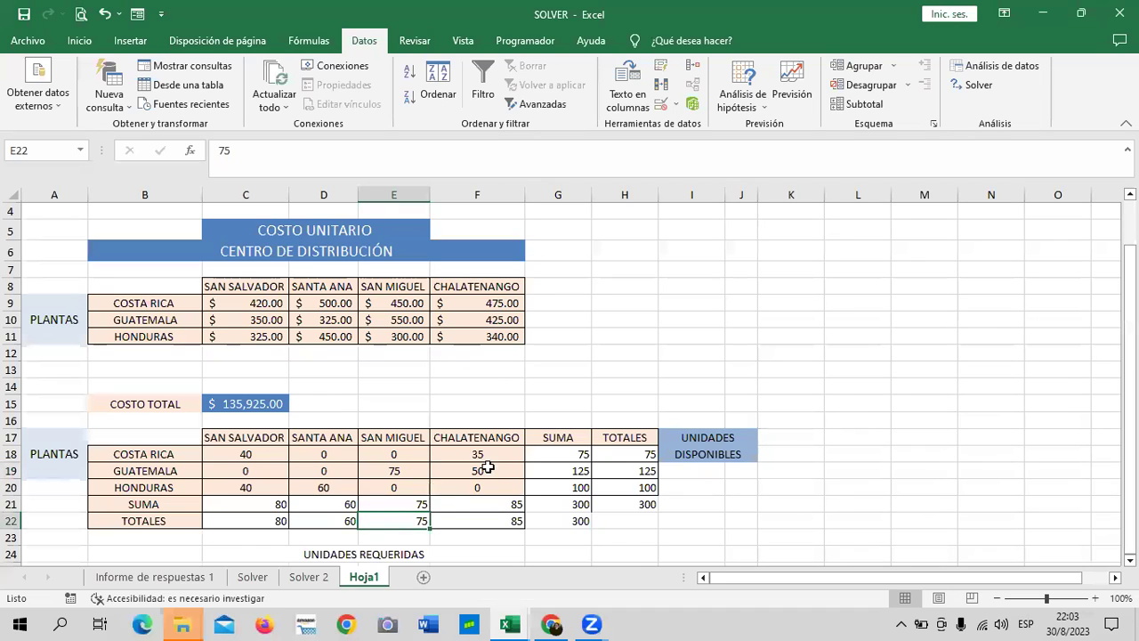
click(505, 522)
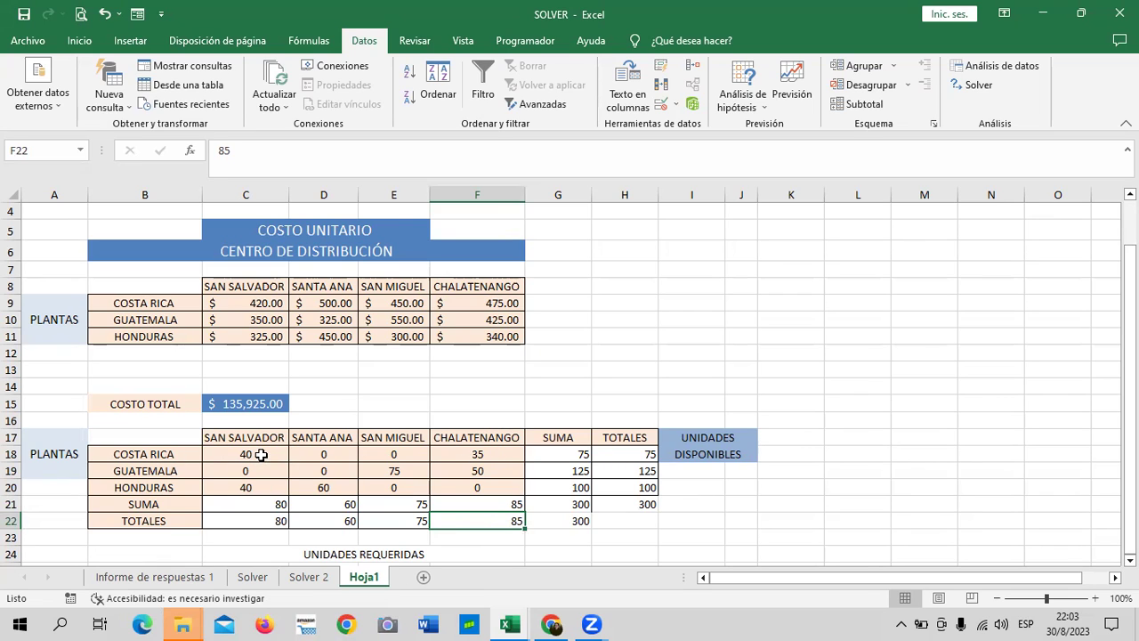
click(496, 469)
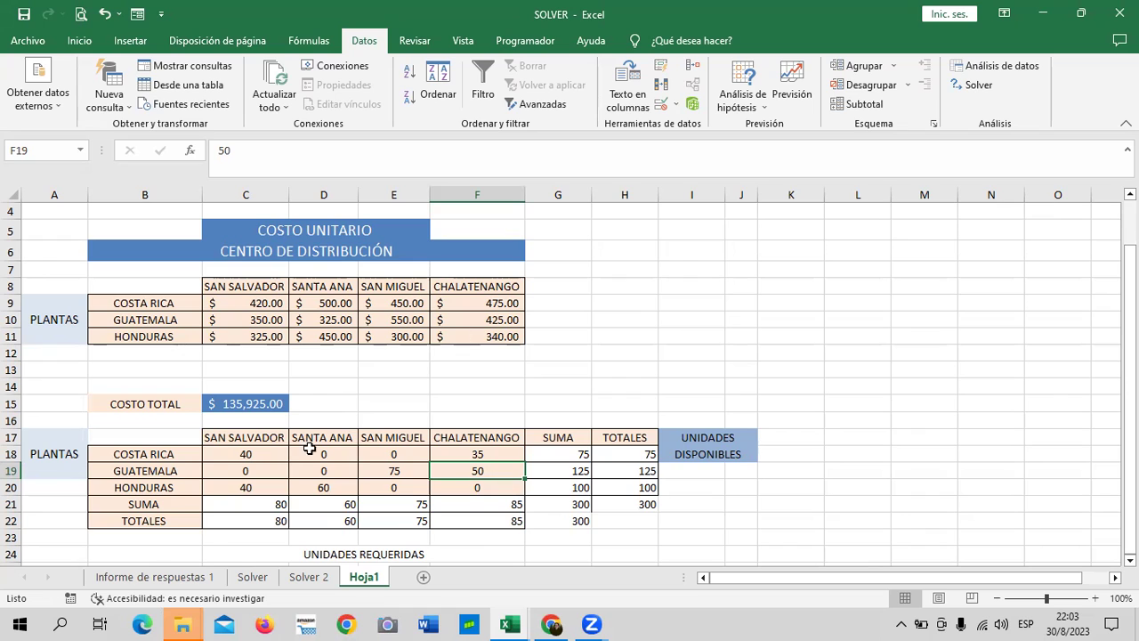
Step: Review the Costa Rica unit costs and Guatemala's cost to Chalatenango
click(269, 300)
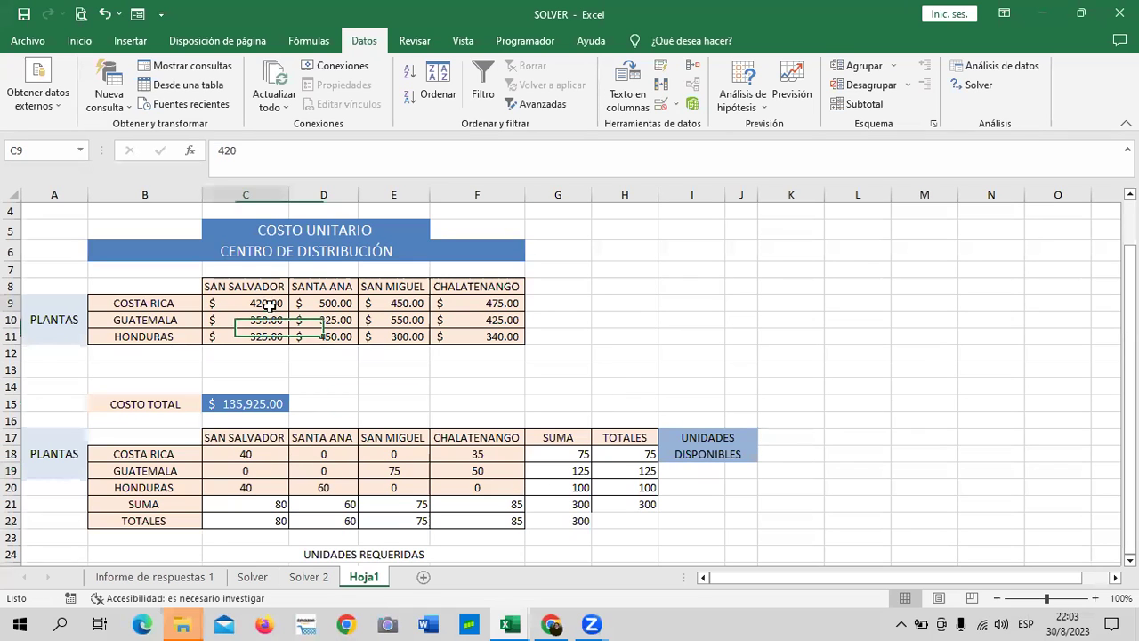
click(330, 303)
click(400, 303)
click(493, 307)
click(483, 325)
Step: Review the Honduras unit costs, then show C15's =SUMAPRODUCTO(C9:F11;C18:F20) formula
click(481, 334)
click(407, 334)
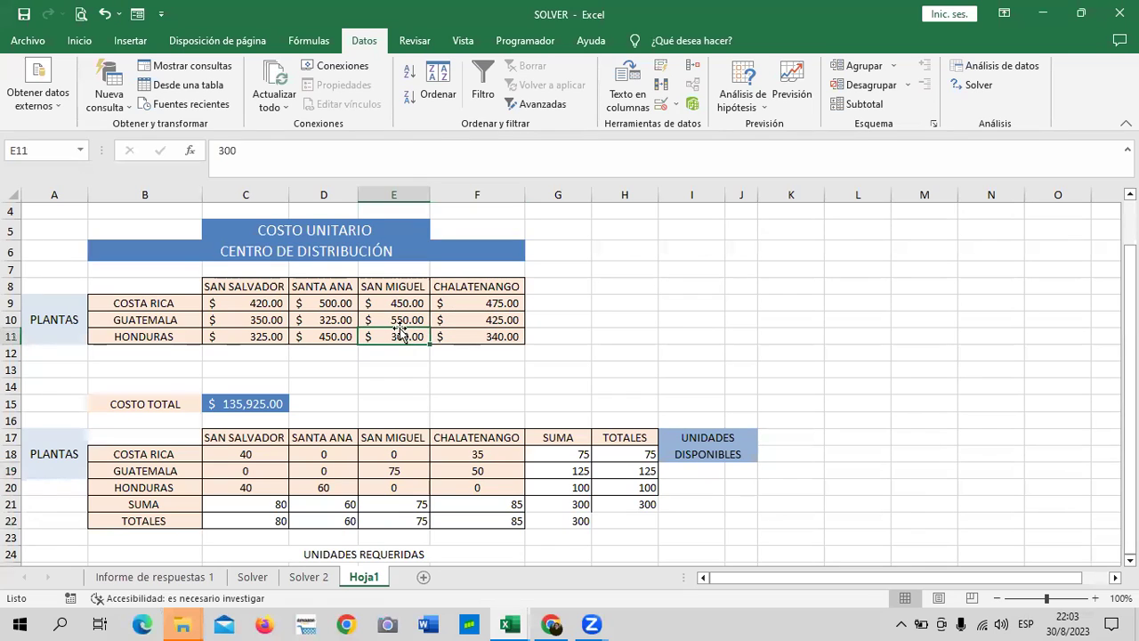
click(307, 336)
click(265, 335)
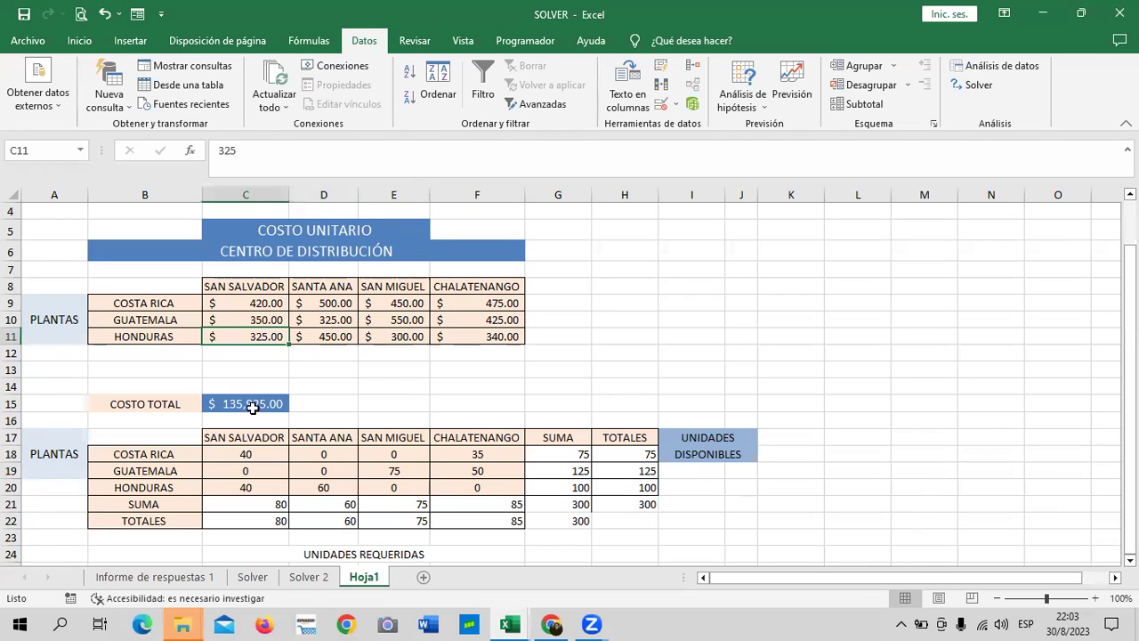
click(257, 403)
click(512, 154)
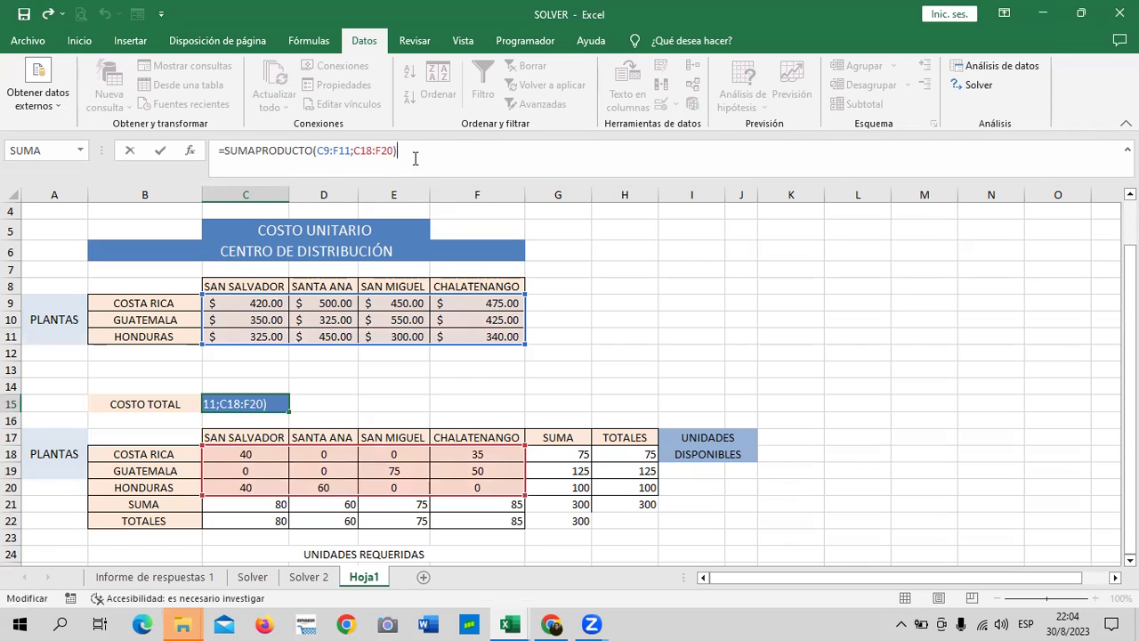
key(Return)
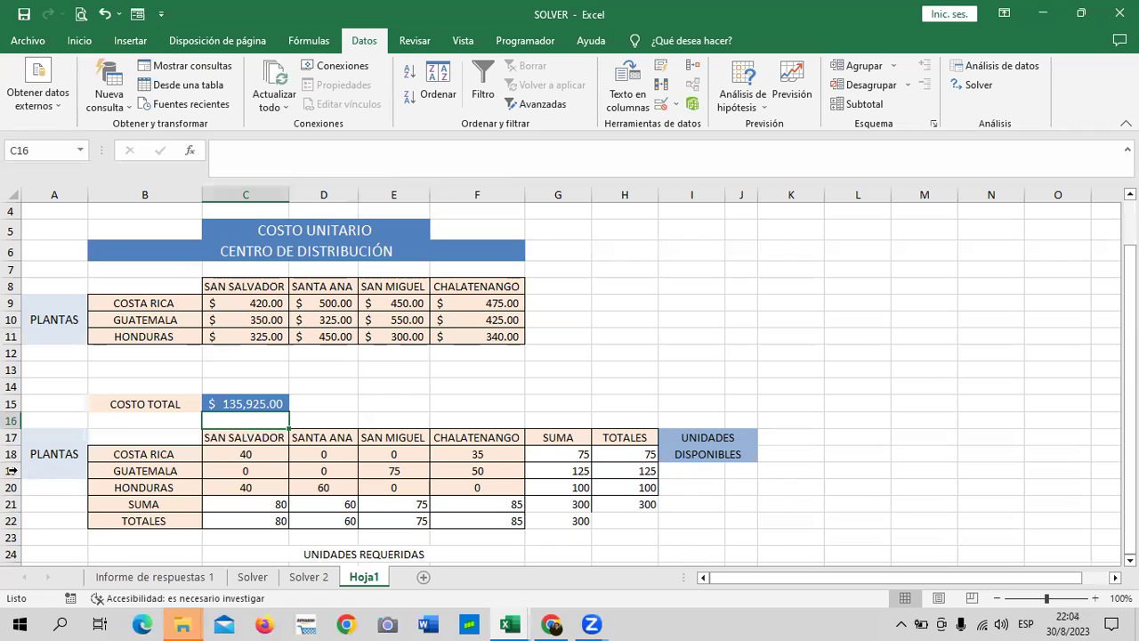
click(501, 305)
click(312, 306)
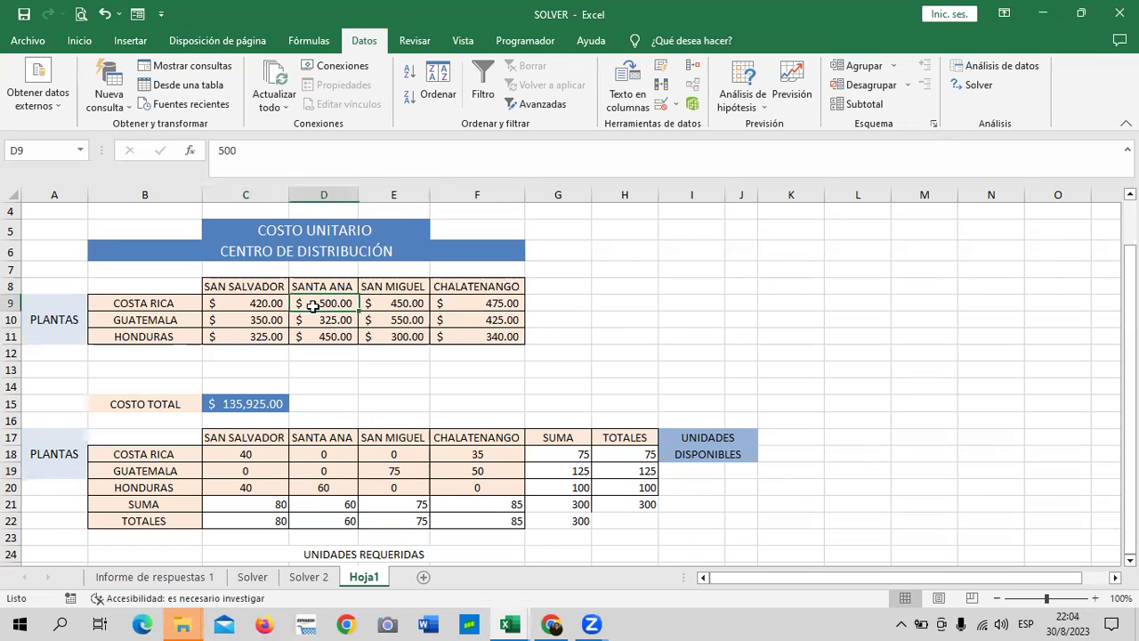
click(267, 307)
click(247, 322)
click(247, 339)
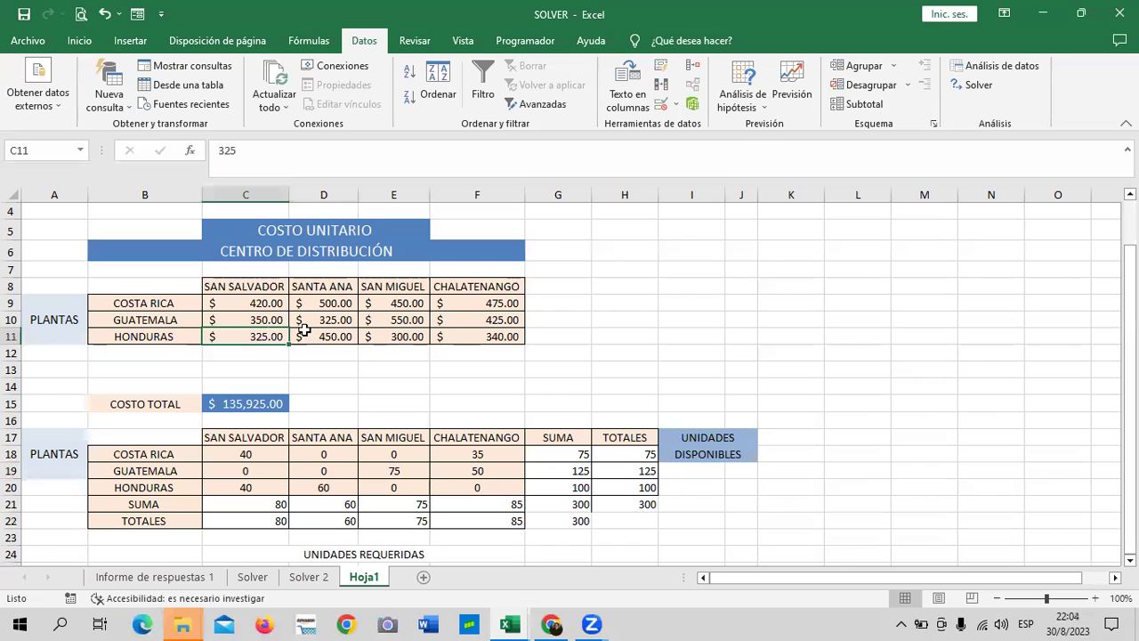
click(404, 334)
click(469, 336)
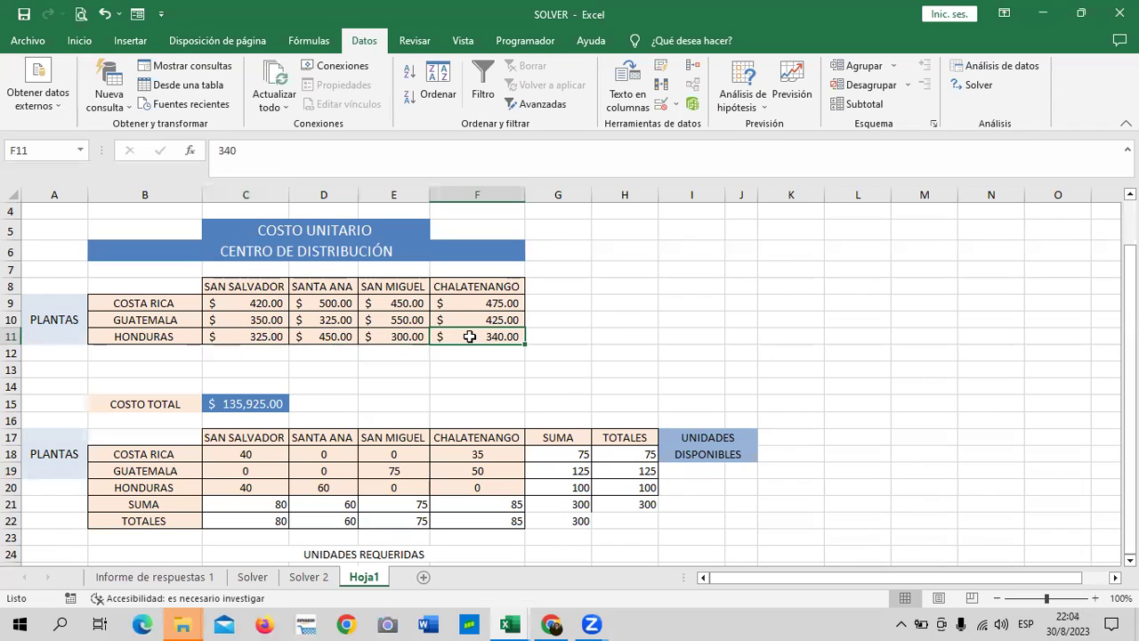
click(244, 404)
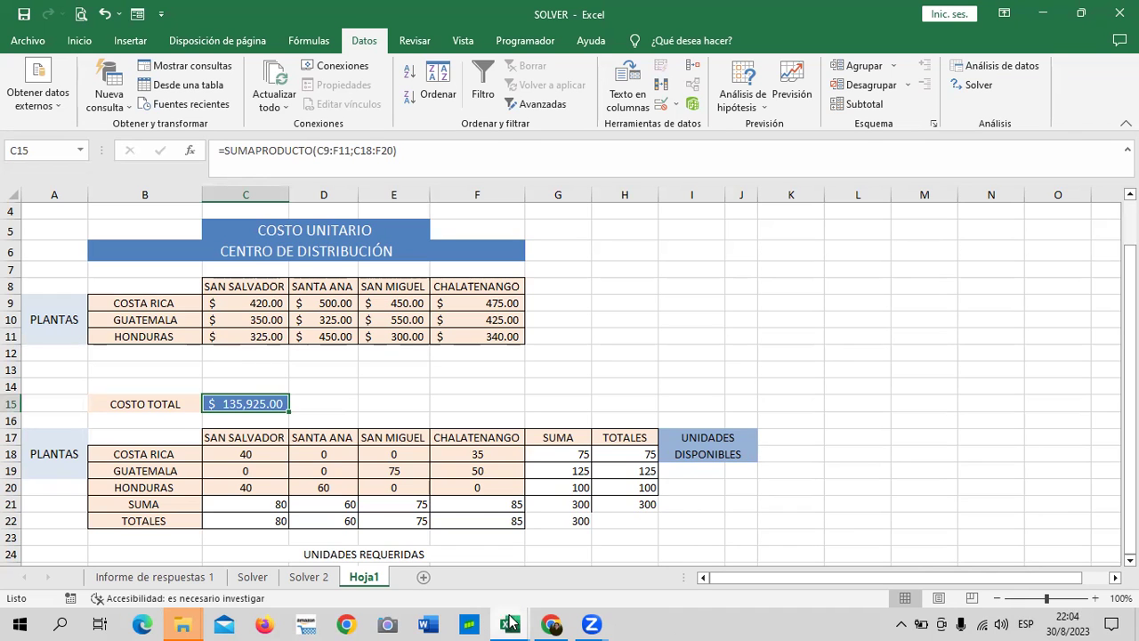
Step: Switch to Restricciones_e_Informes_de_Solver (1) and scroll through the Horario del personal sheet
mouse_move(495, 621)
click(443, 579)
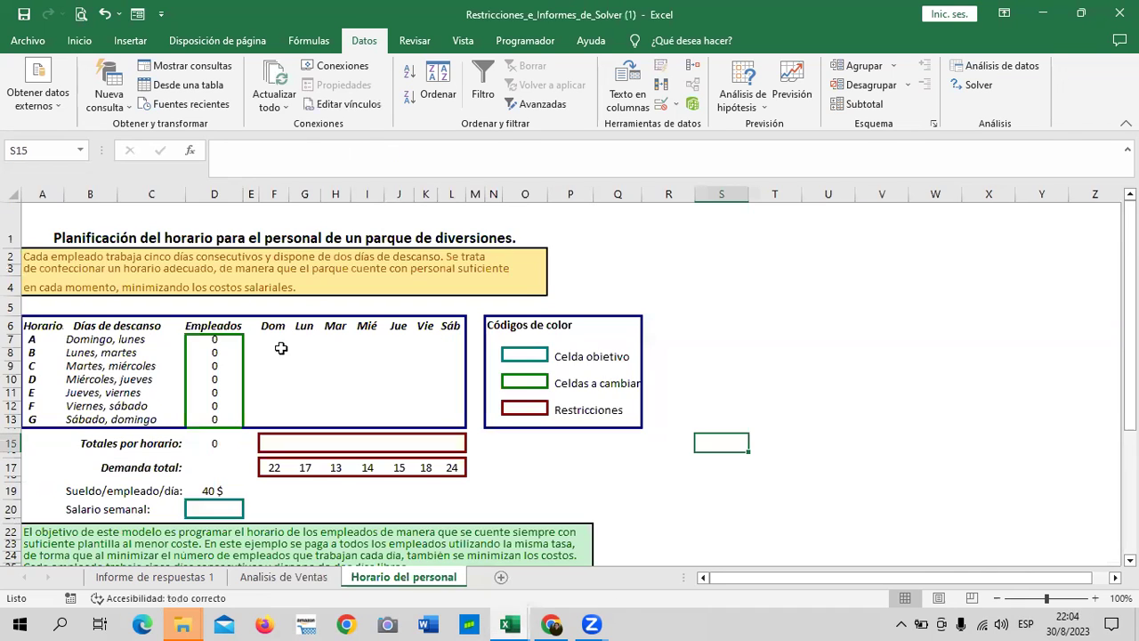
scroll(307, 356, down, 5)
scroll(310, 364, down, 4)
scroll(311, 364, up, 6)
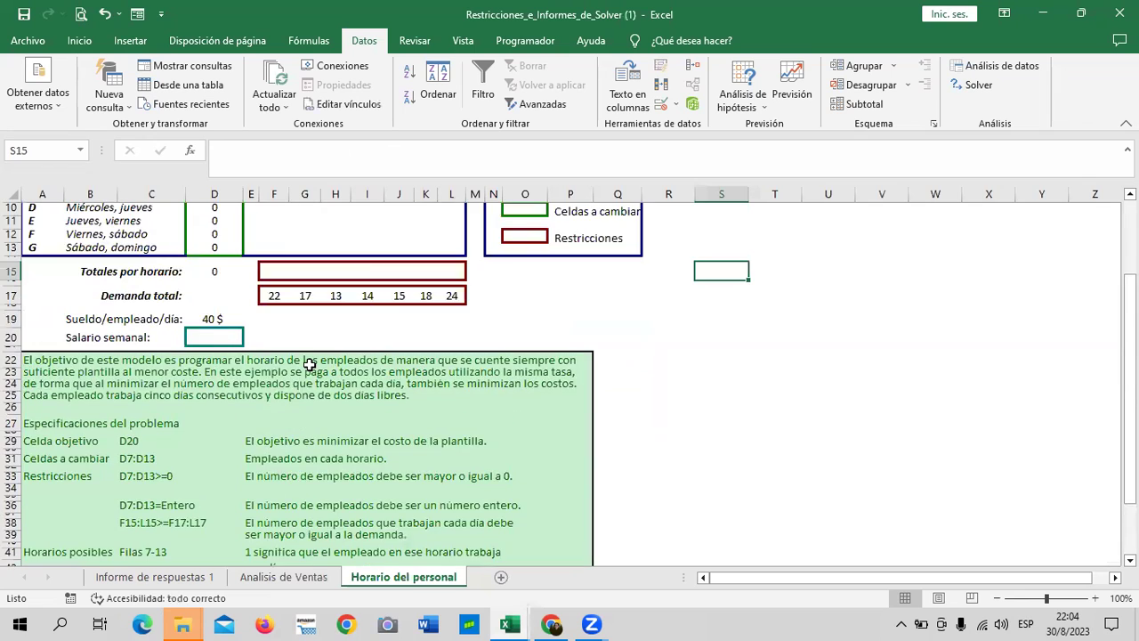
scroll(311, 364, up, 3)
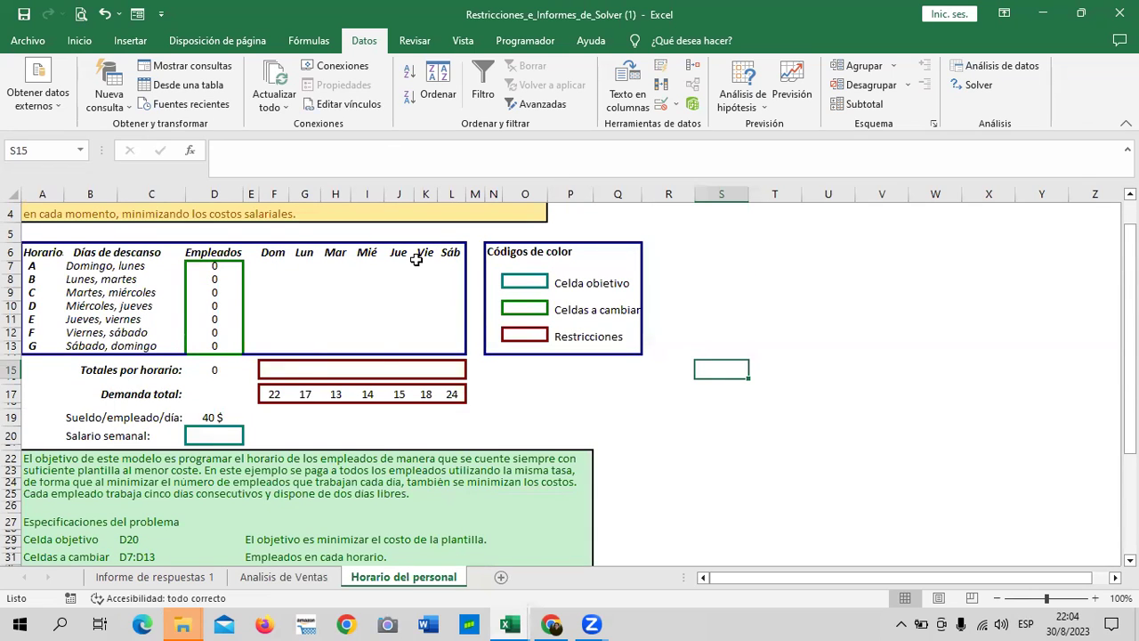